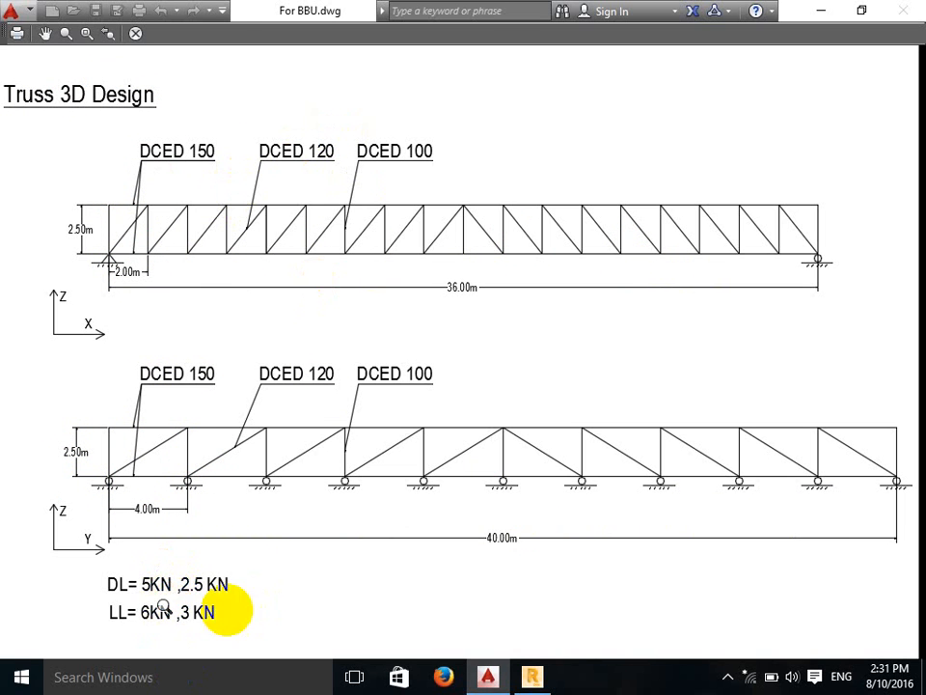
Step: Switch to Robot Structural Analysis, create a new Truss 3D Design project and dismiss the startup tip
left_click(531, 676)
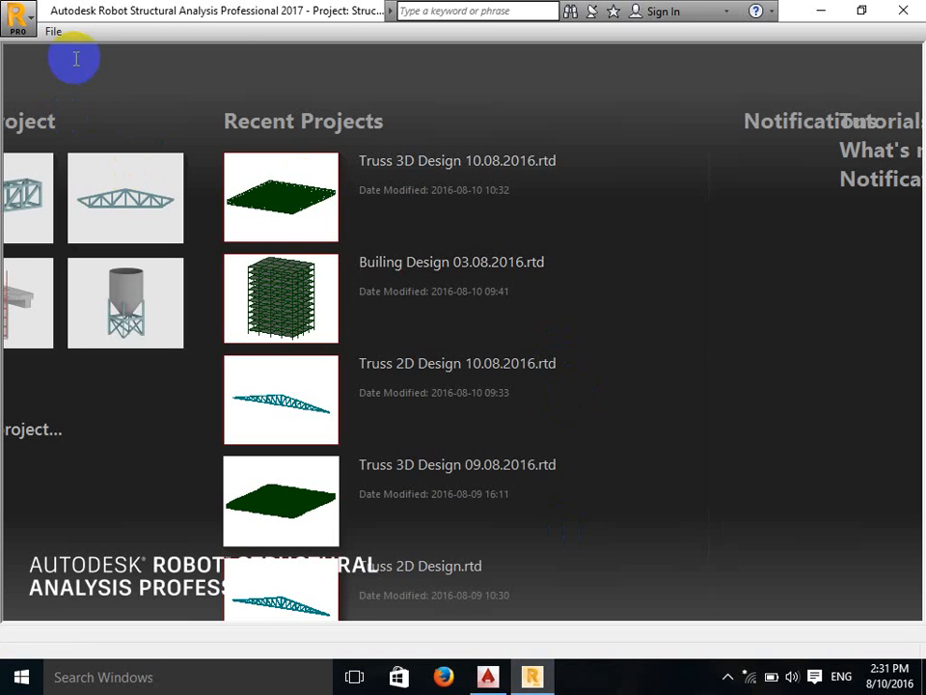
left_click(52, 32)
left_click(83, 53)
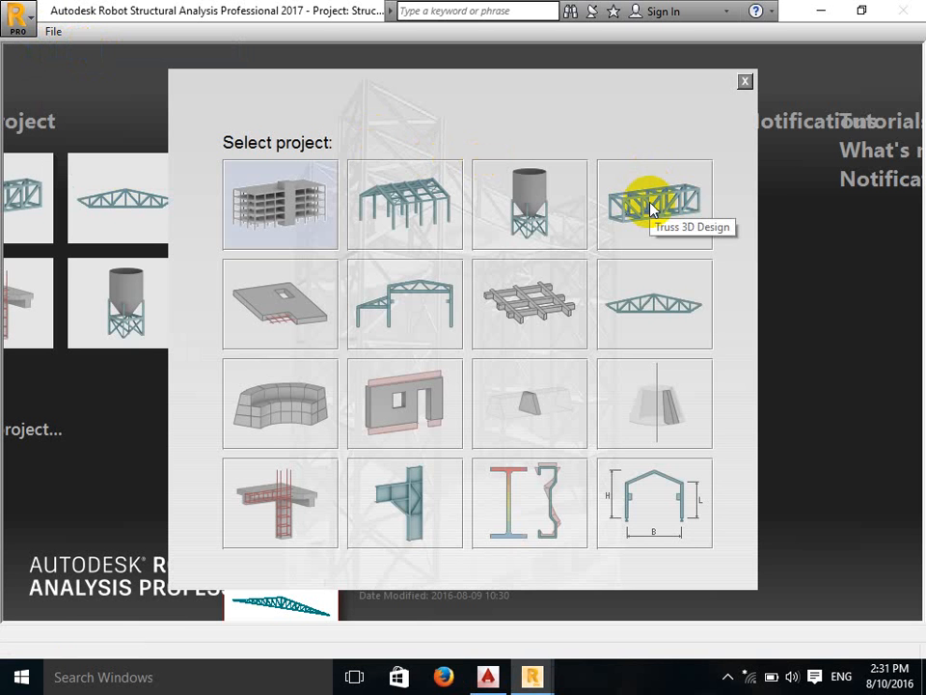
left_click(652, 207)
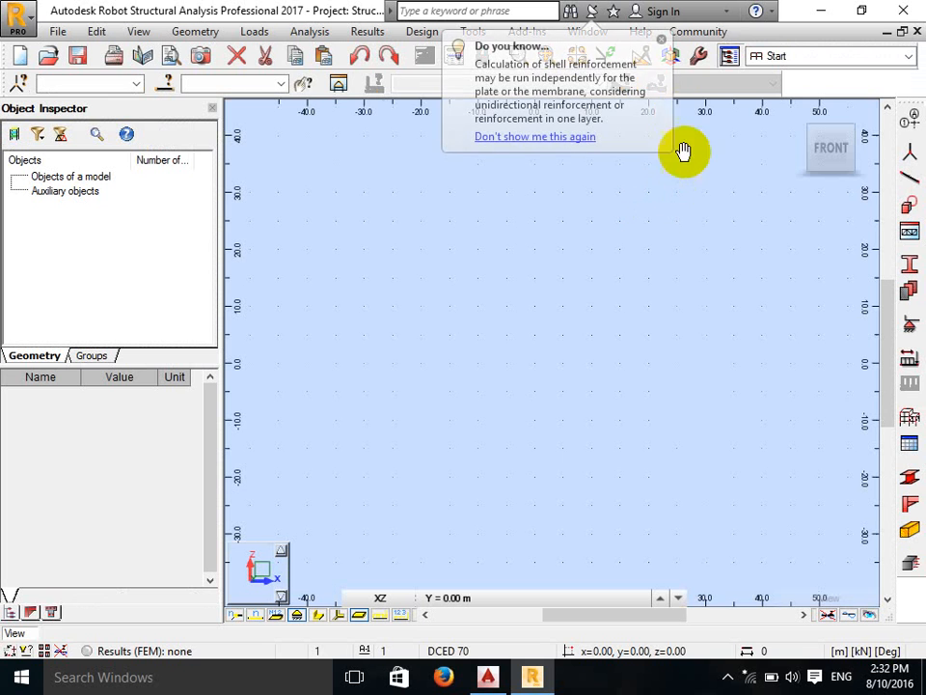
left_click(664, 45)
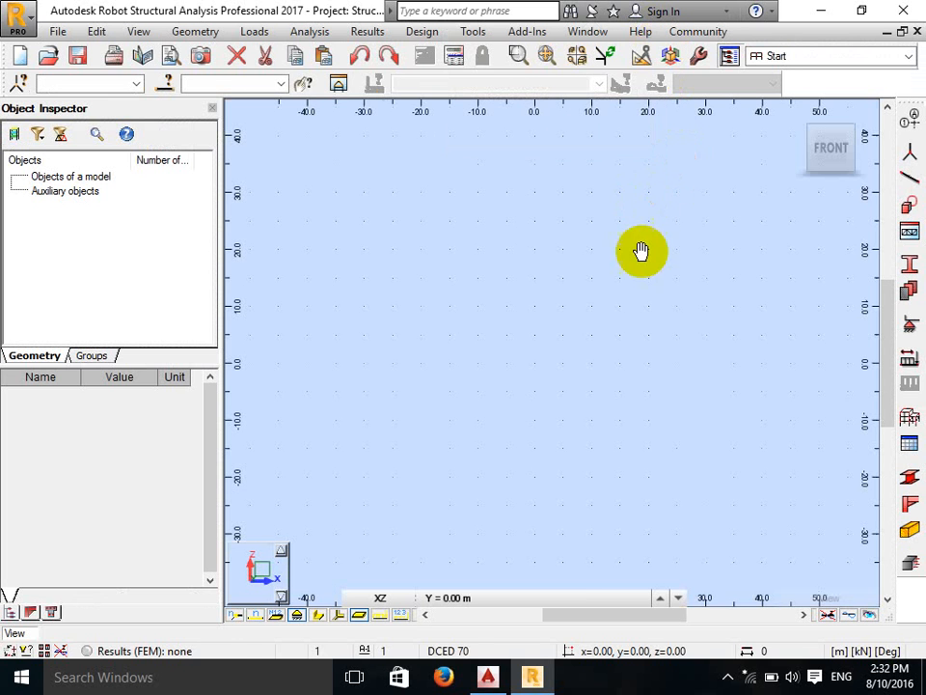
Step: Change the model view's cursor from panning to Select mode
right_click(645, 200)
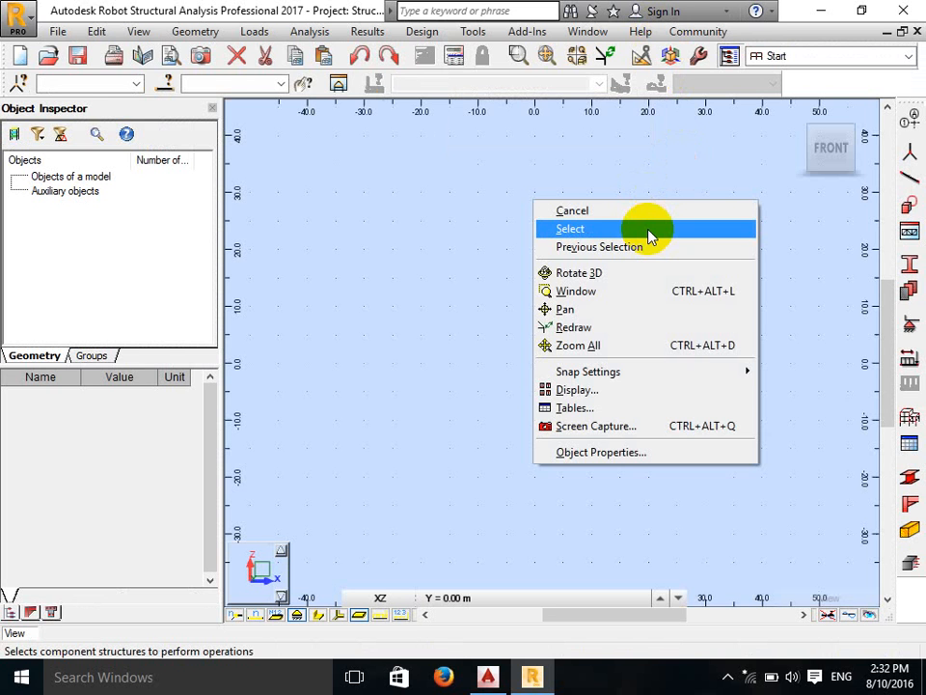
left_click(649, 236)
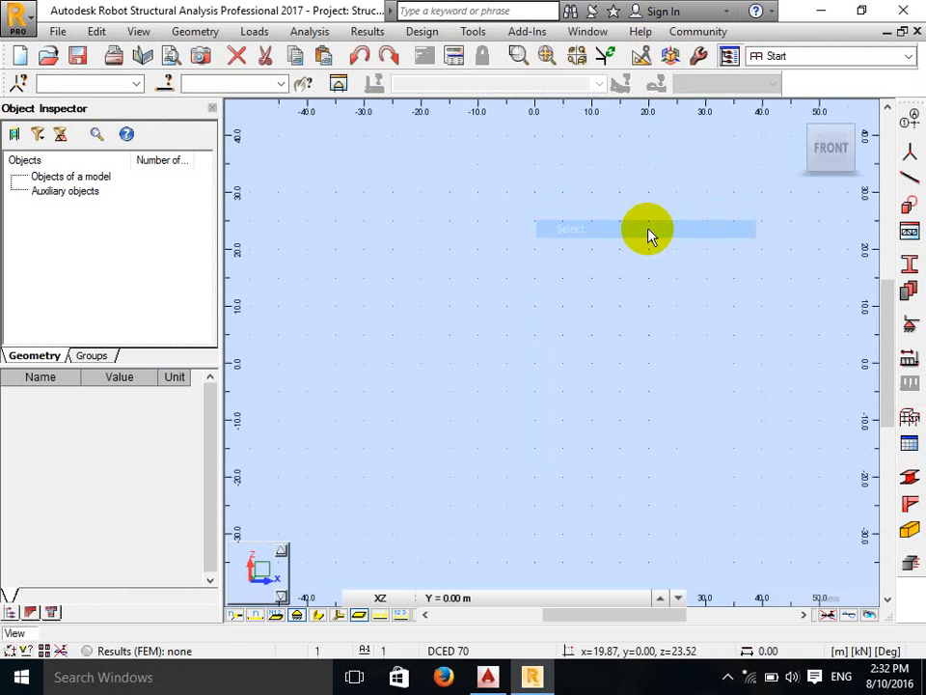
right_click(576, 197)
left_click(571, 231)
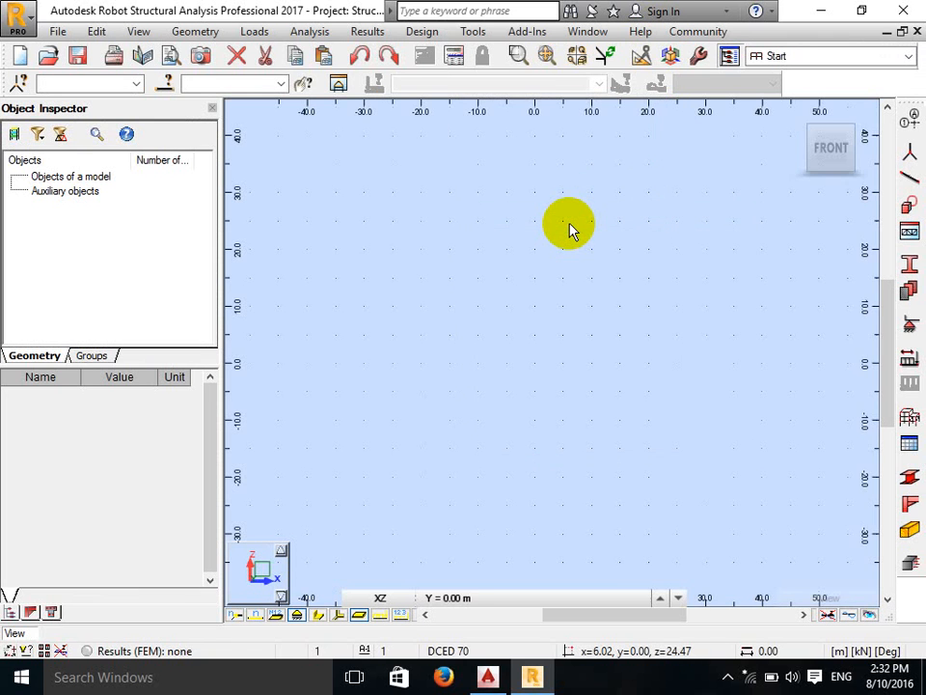
right_click(559, 203)
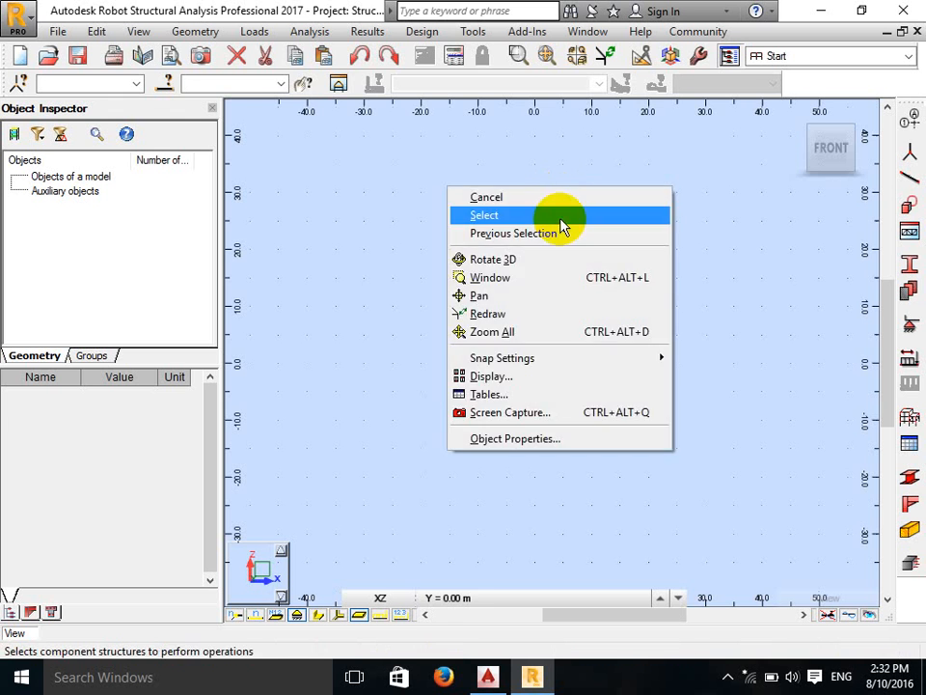
left_click(563, 218)
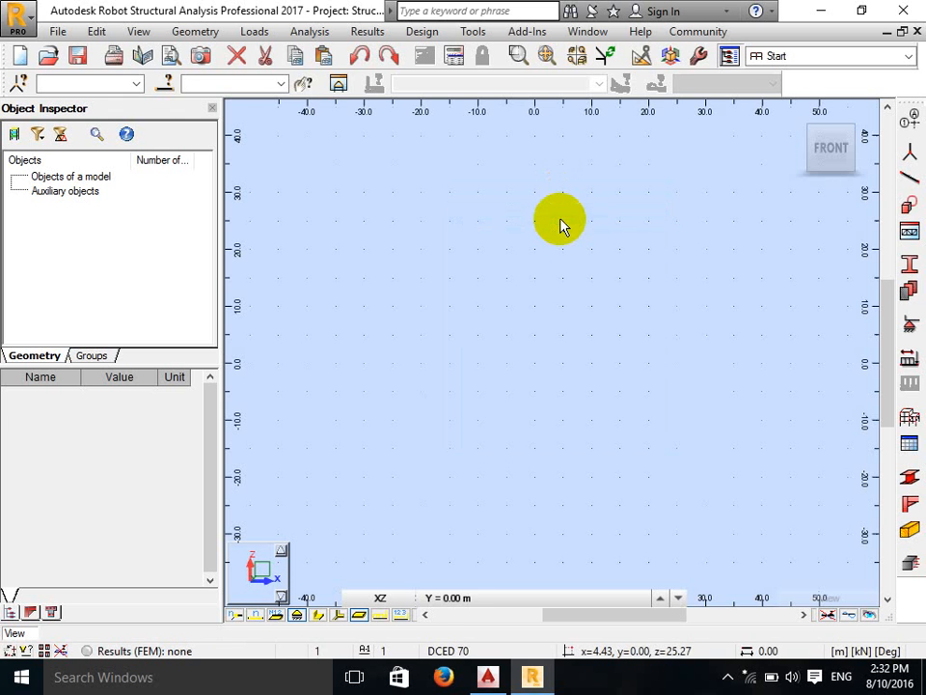
Step: In the Job Preferences, move the Simple Catpro (SIMPL) database to the first place in the steel and timber section browse order
left_click(473, 33)
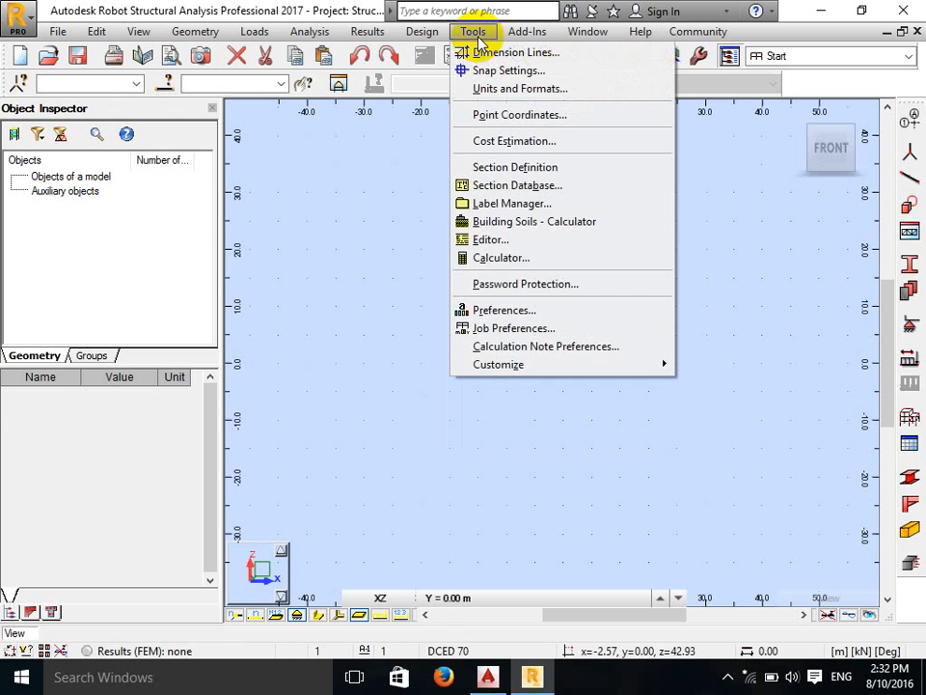
left_click(544, 329)
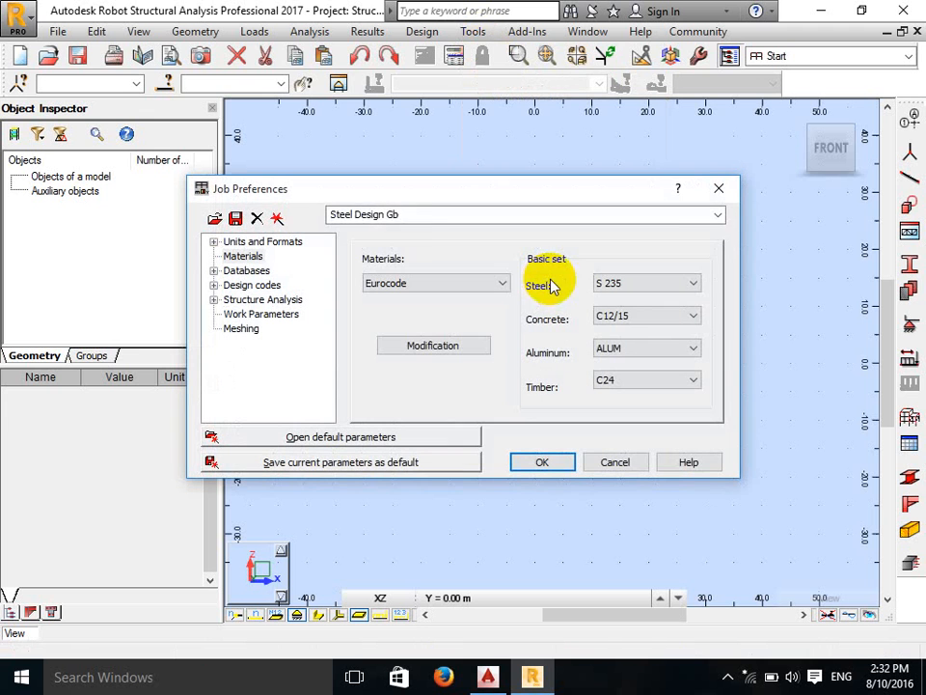
left_click(410, 218)
left_click(417, 214)
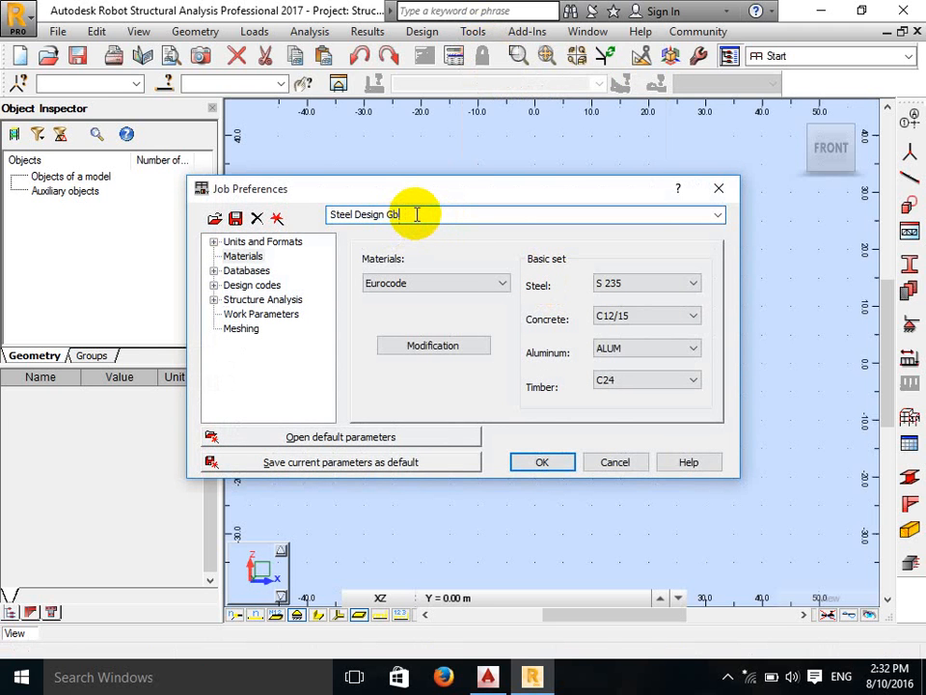
left_click(268, 243)
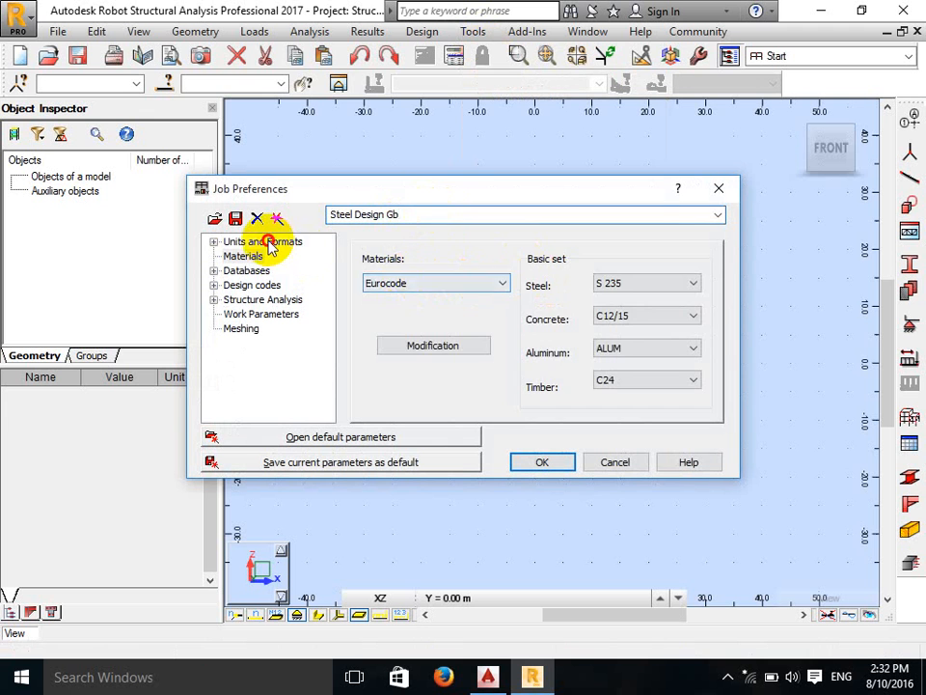
left_click(255, 256)
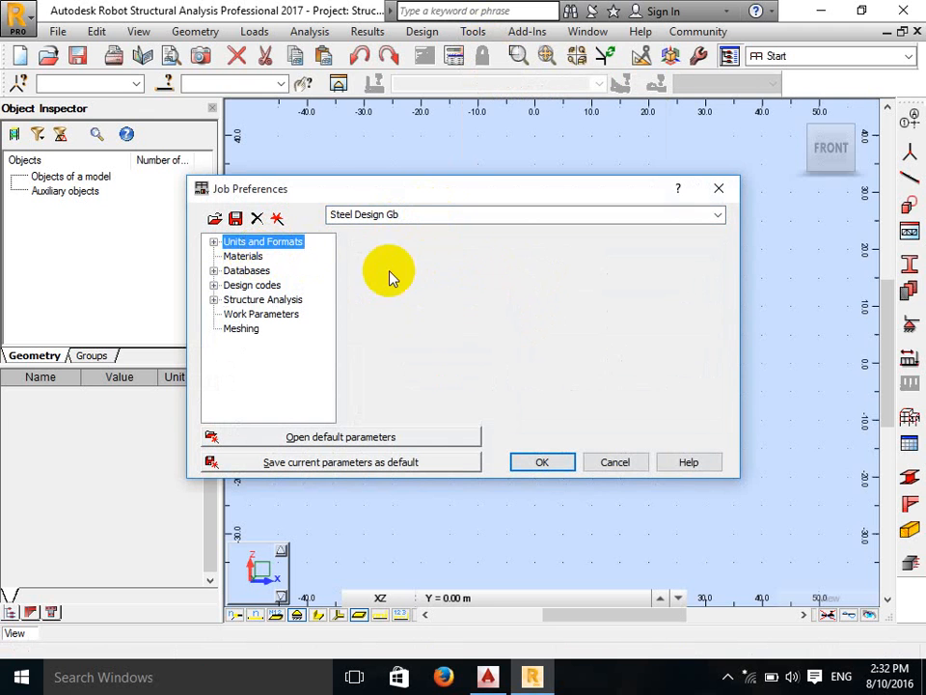
left_click(245, 270)
left_click(256, 285)
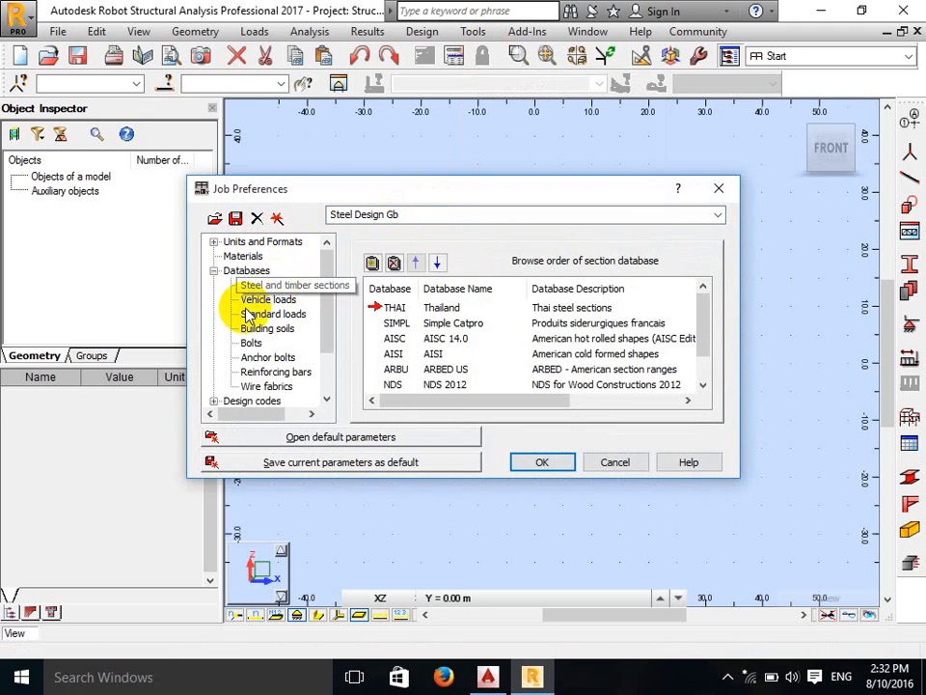
left_click(397, 323)
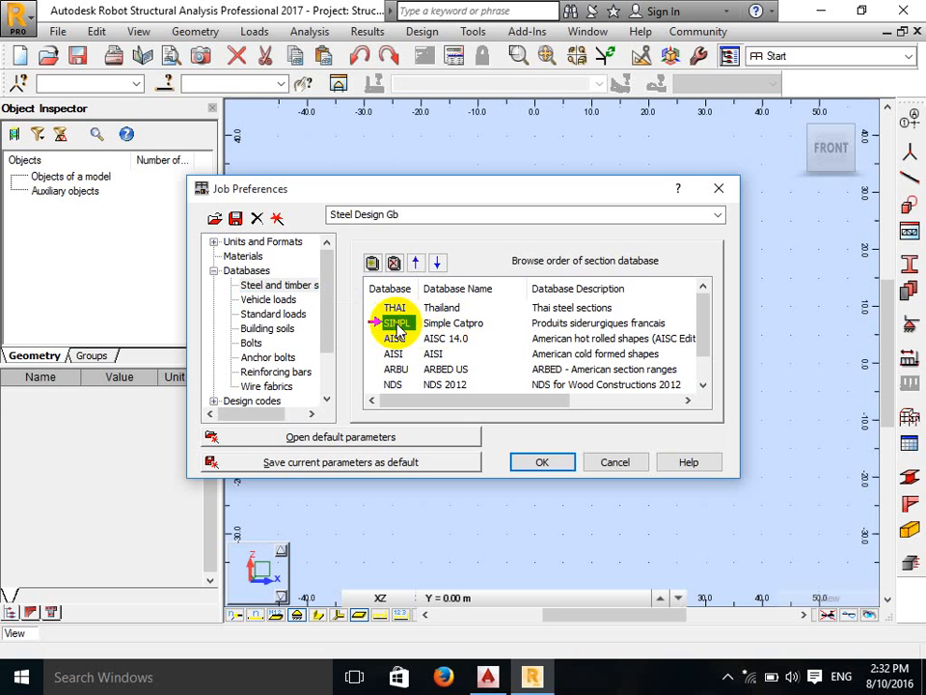
left_click(415, 263)
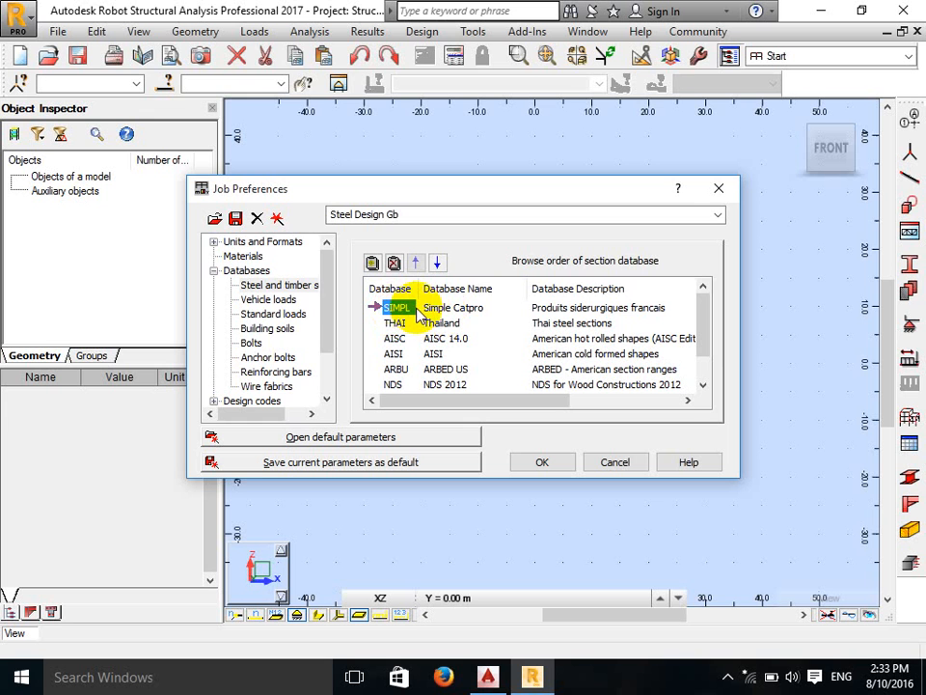
Step: Review the design codes and load codes, save the current job preferences as default and accept them
left_click_drag(328, 309, 329, 372)
left_click(257, 346)
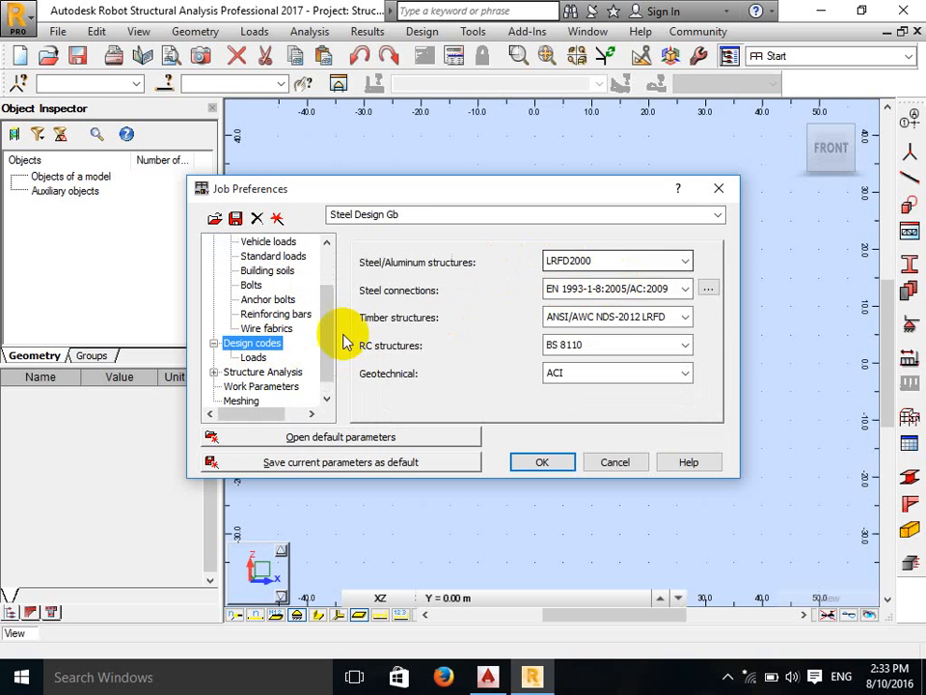
left_click(253, 357)
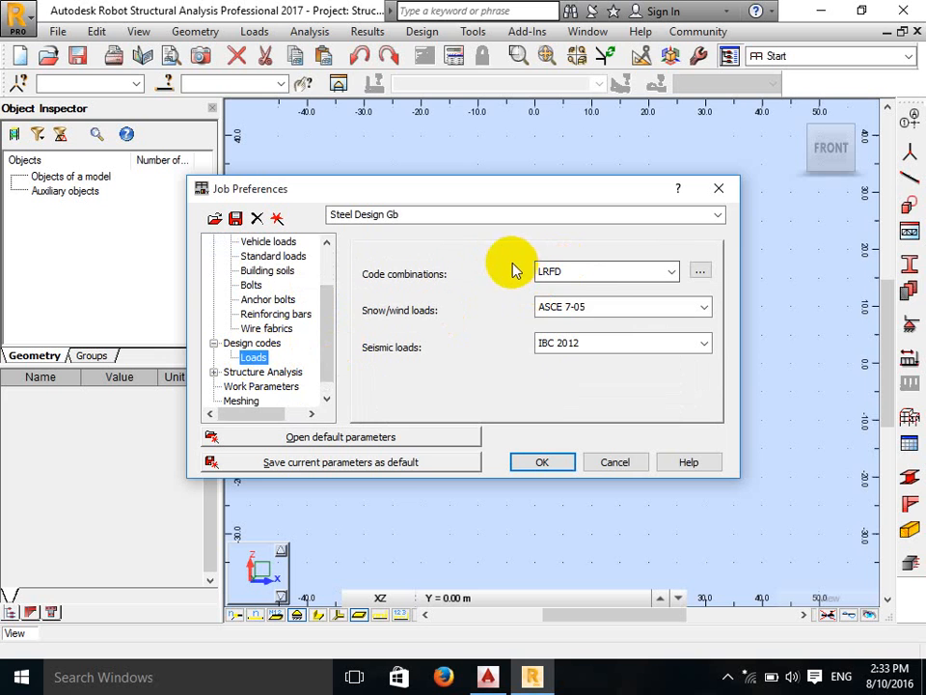
left_click(407, 461)
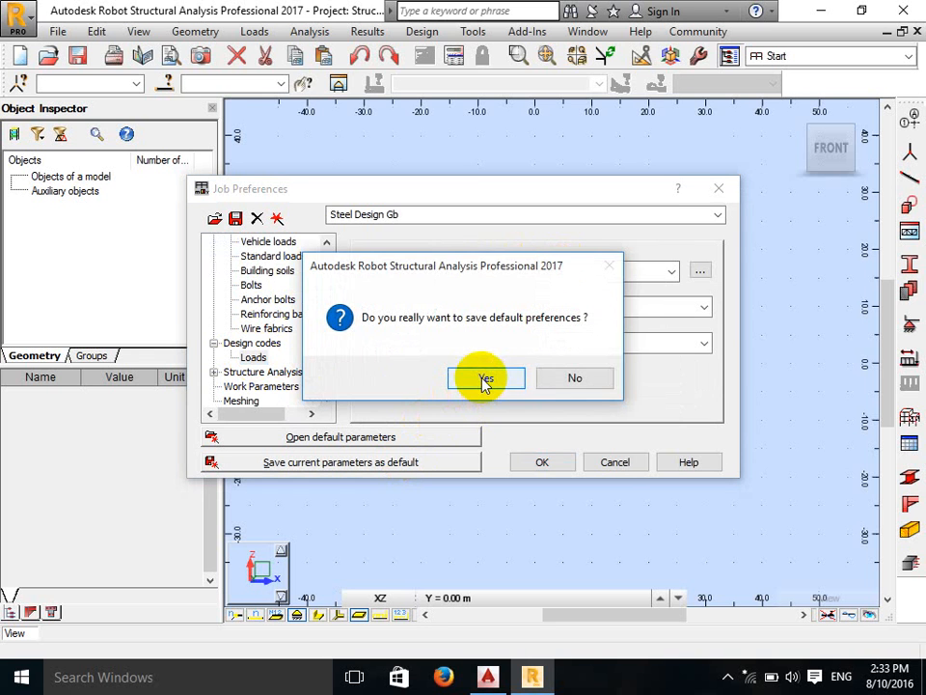
left_click(485, 379)
left_click(534, 464)
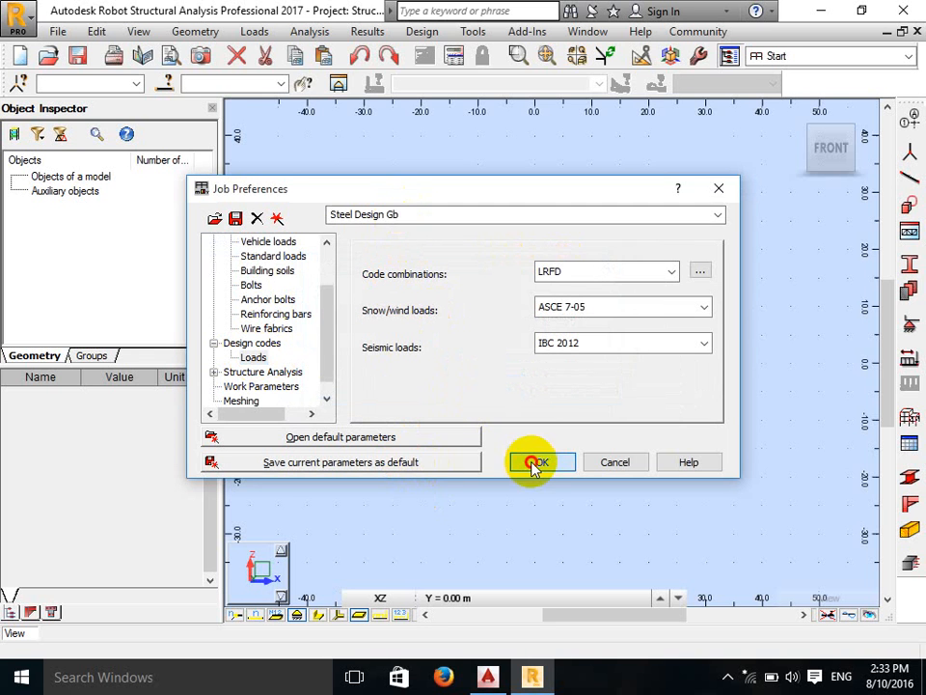
right_click(589, 162)
left_click(591, 188)
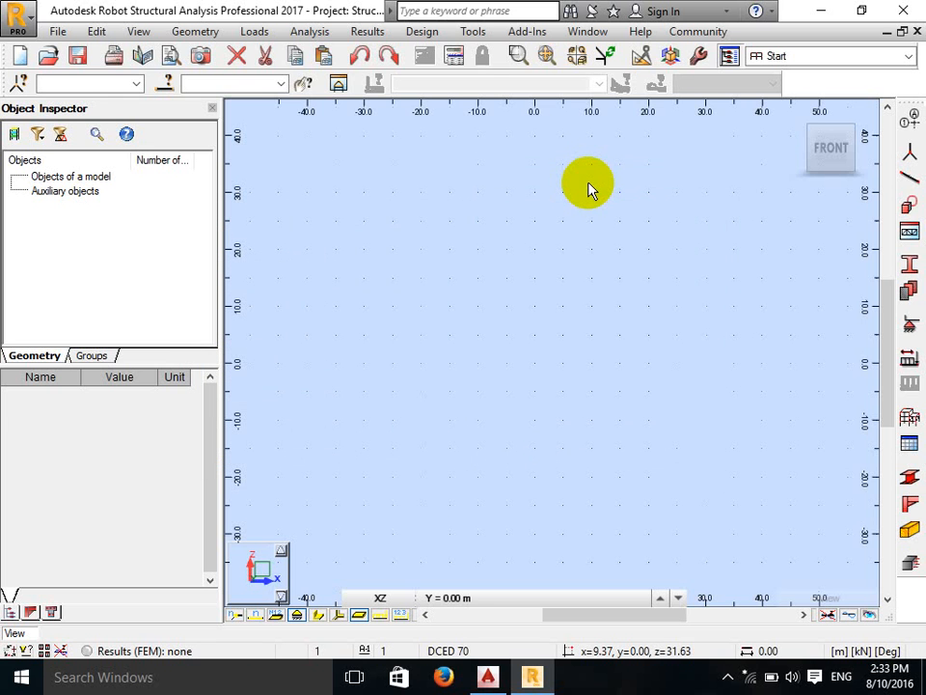
left_click(729, 678)
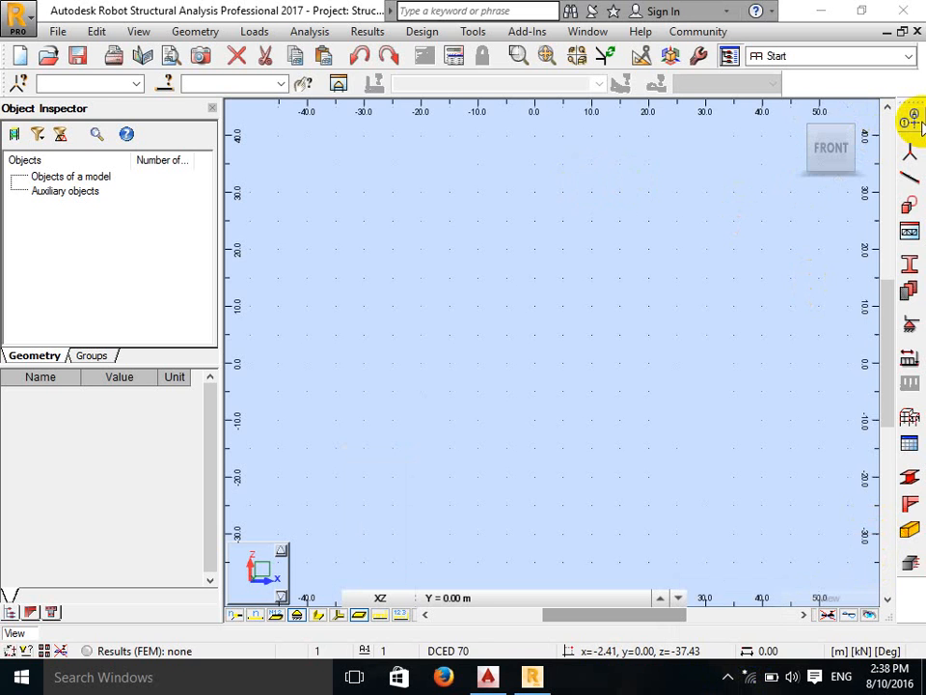
Step: Define Cartesian structural axes along X starting at 0.00 m with 18 repetitions at a distance of 2 m
left_click(916, 123)
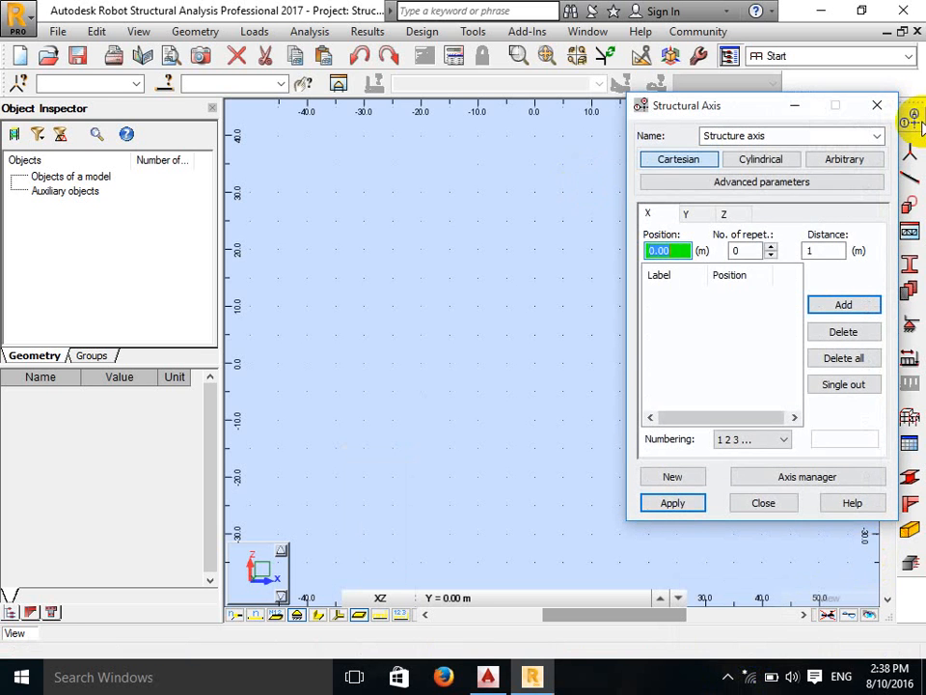
left_click(760, 251)
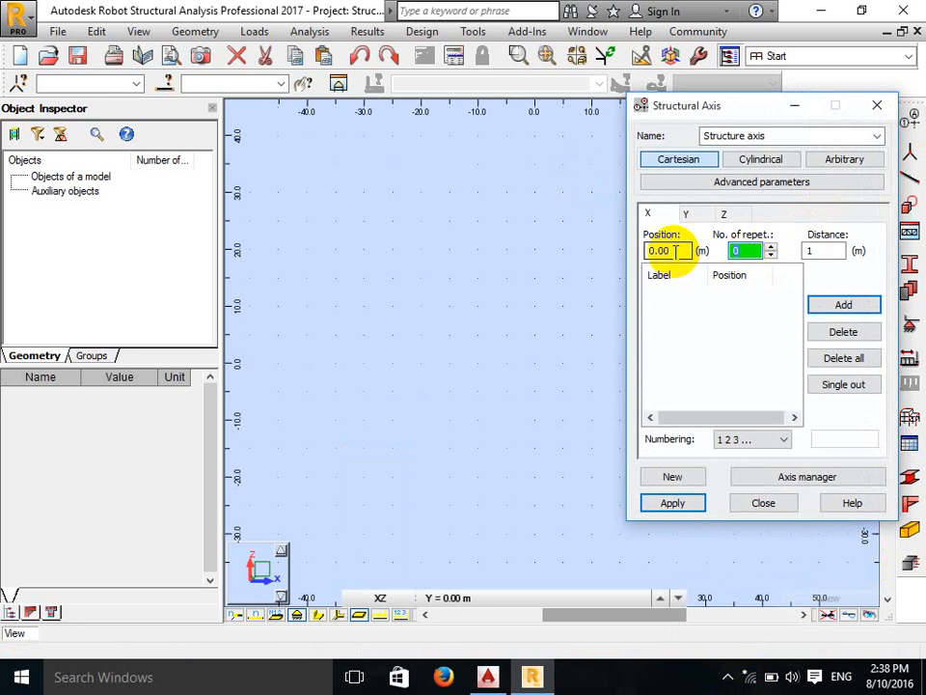
type("18")
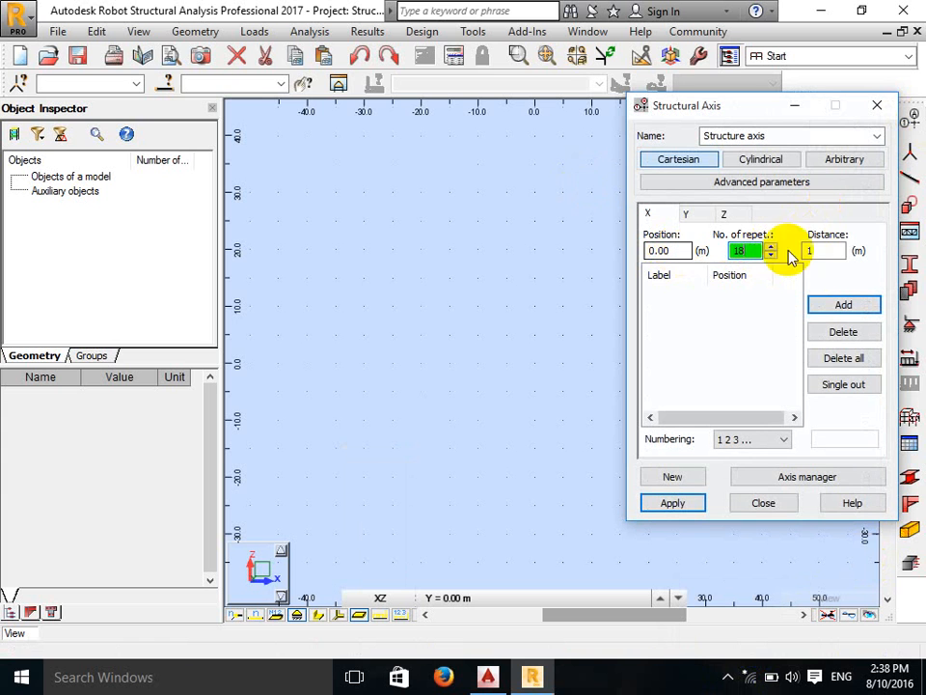
left_click(818, 251)
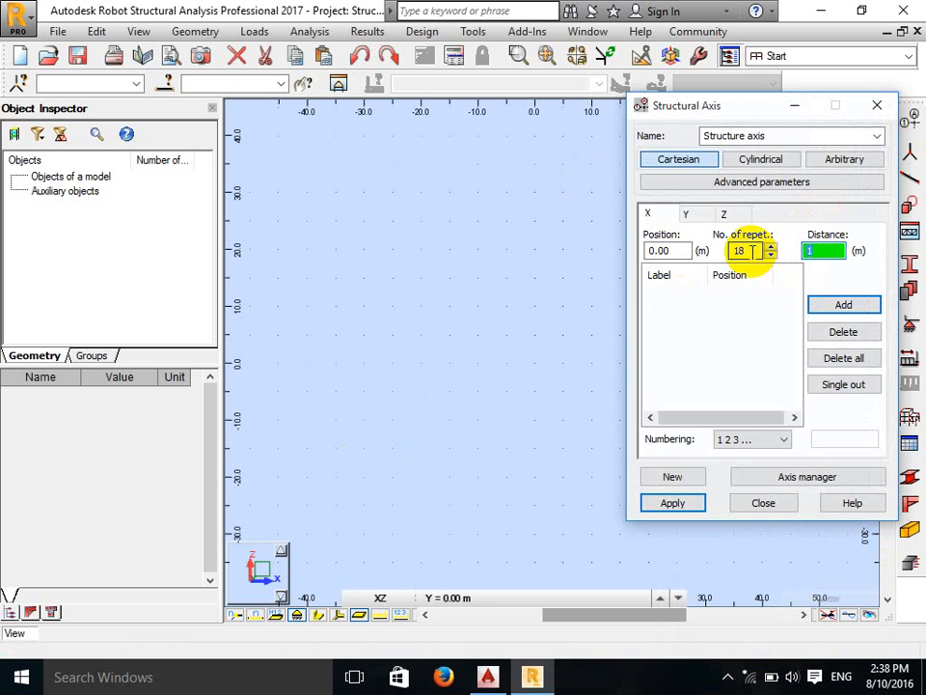
type("2")
left_click(812, 307)
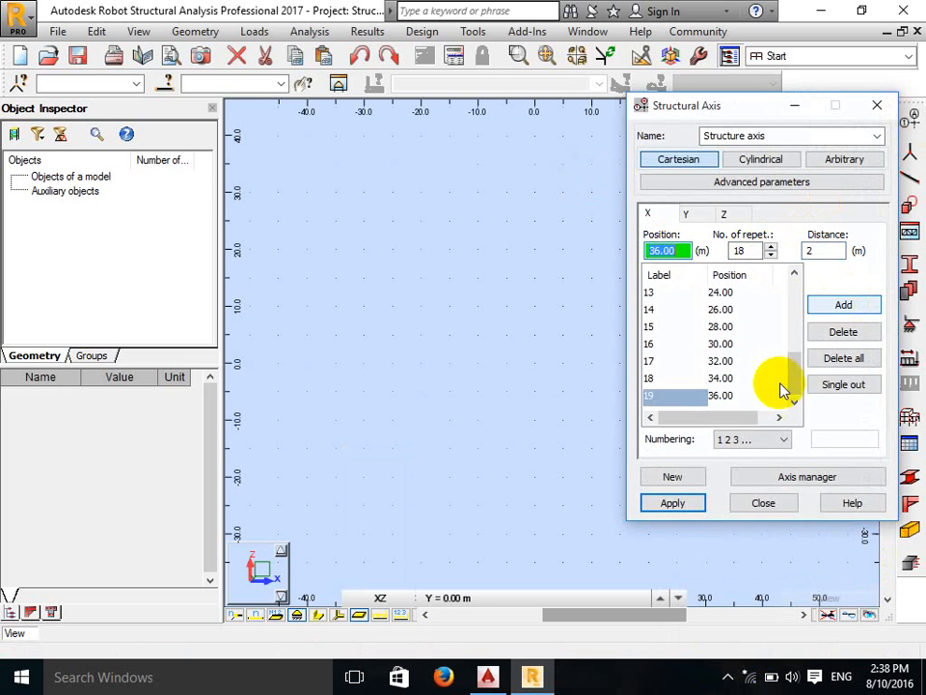
Step: Check the bay spacing in the AutoCAD drawing and add structural Y axes from 0.00 m with 10 repetitions at 4 m, numbered A B C
left_click(488, 676)
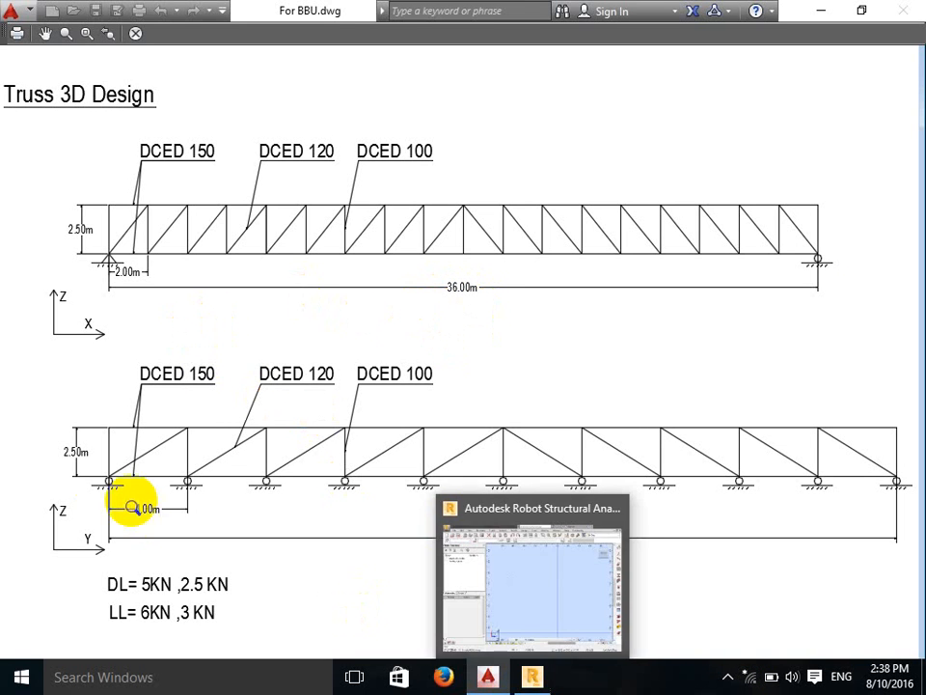
left_click(534, 678)
left_click(696, 220)
left_click(668, 254)
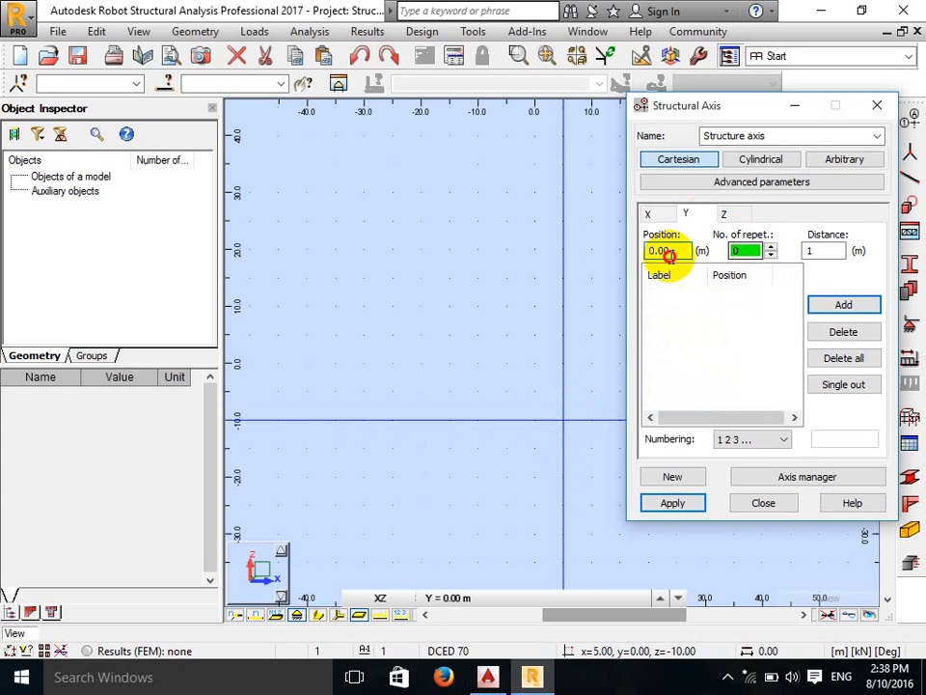
key("Tab")
type("10")
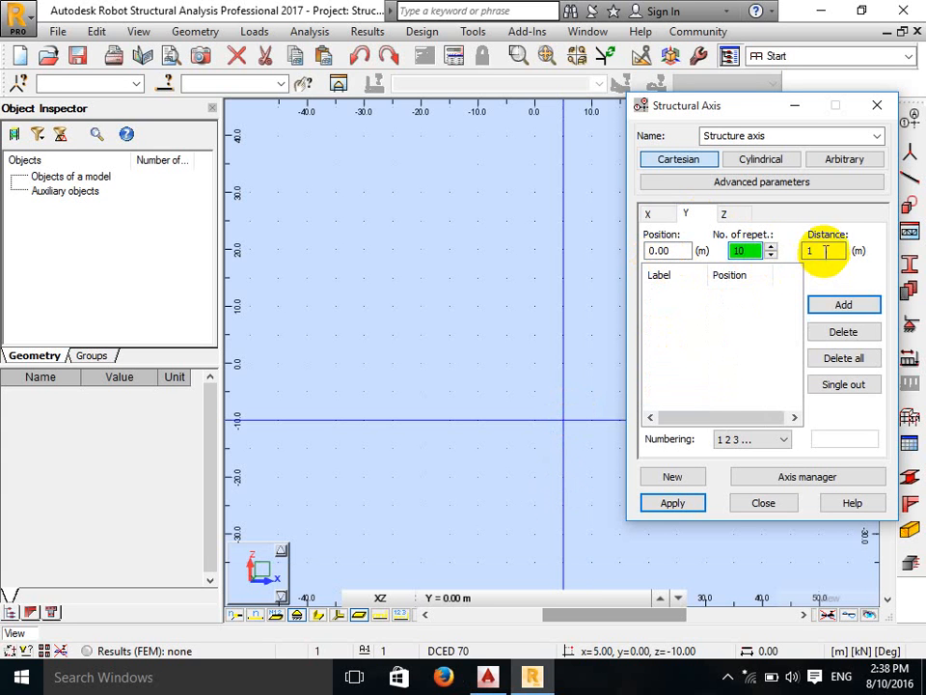
left_click(808, 252)
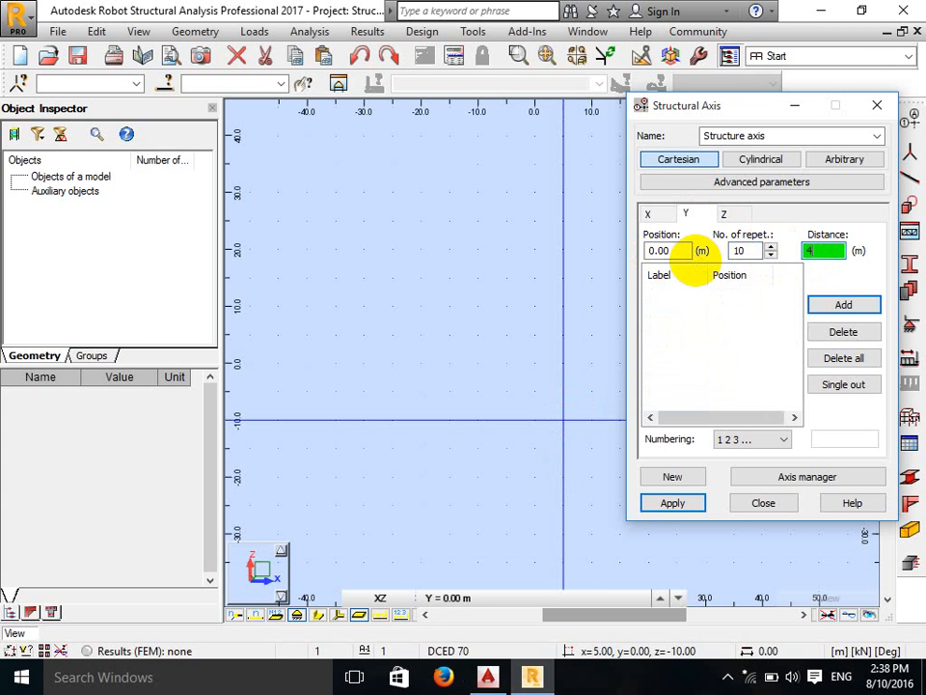
left_click(843, 305)
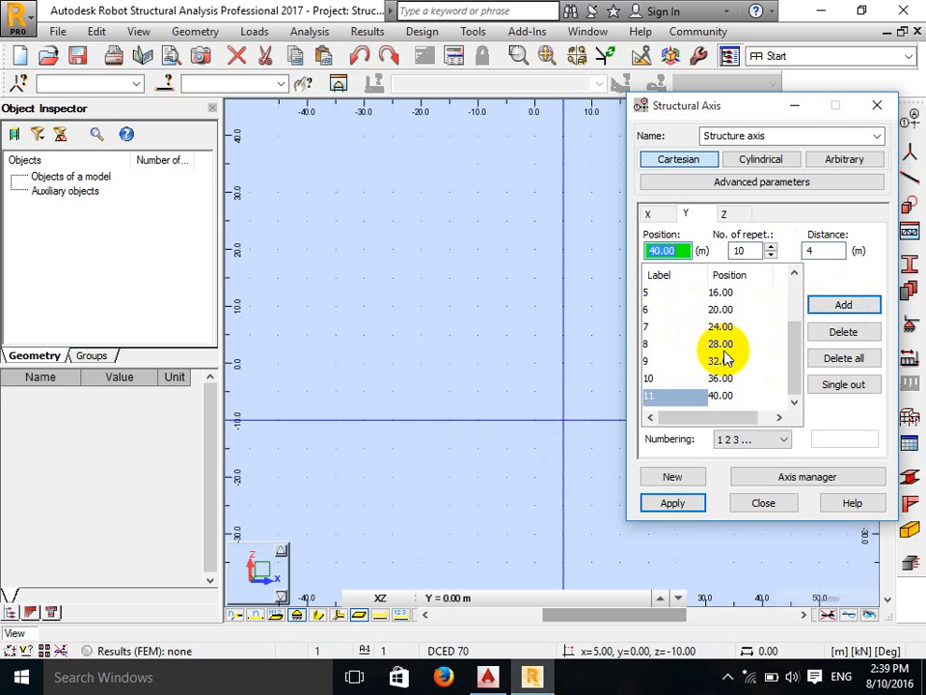
left_click(764, 452)
left_click(755, 464)
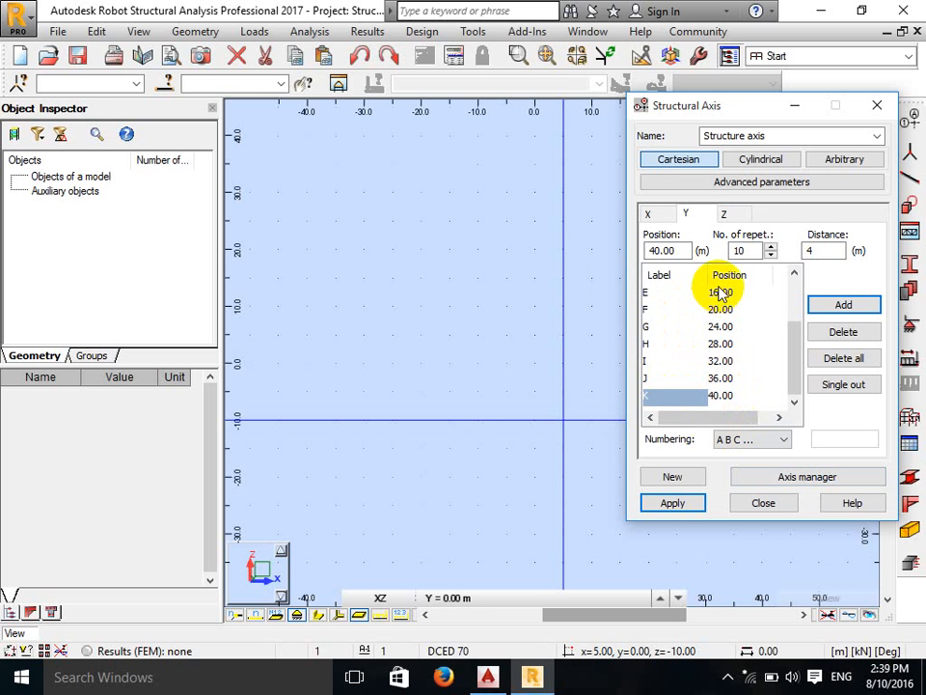
Step: Add structural Z axes from 0.00 m with 1 repetition at 2.5 m, numbered by Value, and apply the axis definition
left_click(725, 214)
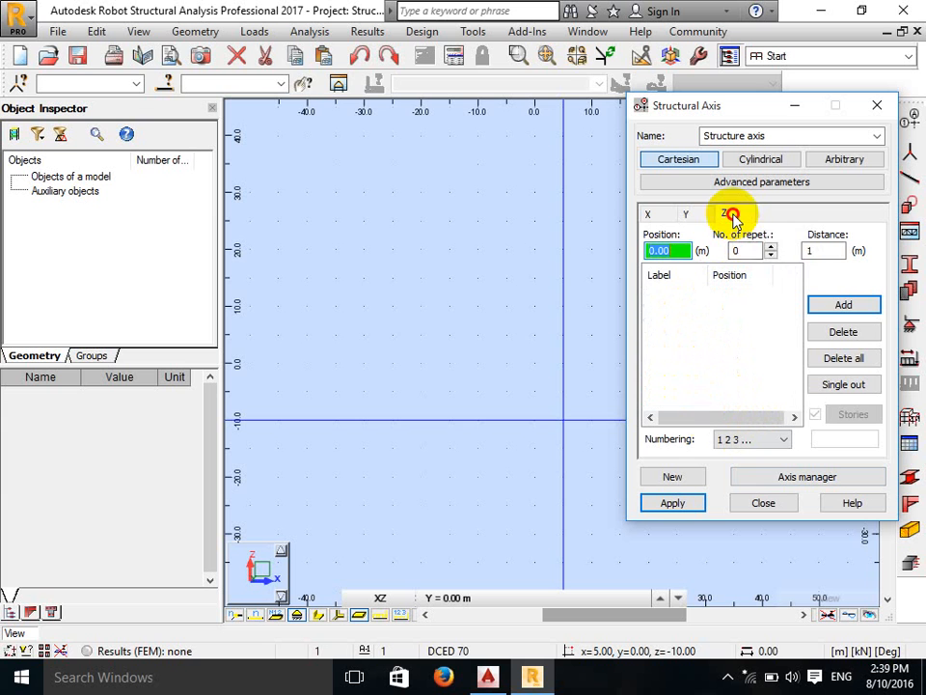
left_click(771, 247)
left_click(825, 255)
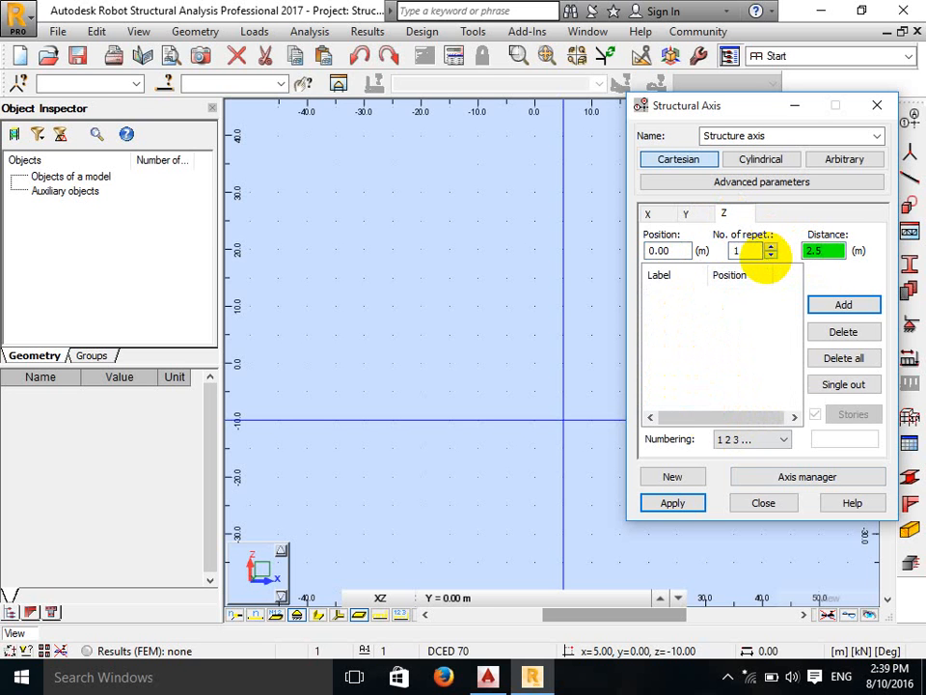
left_click(846, 306)
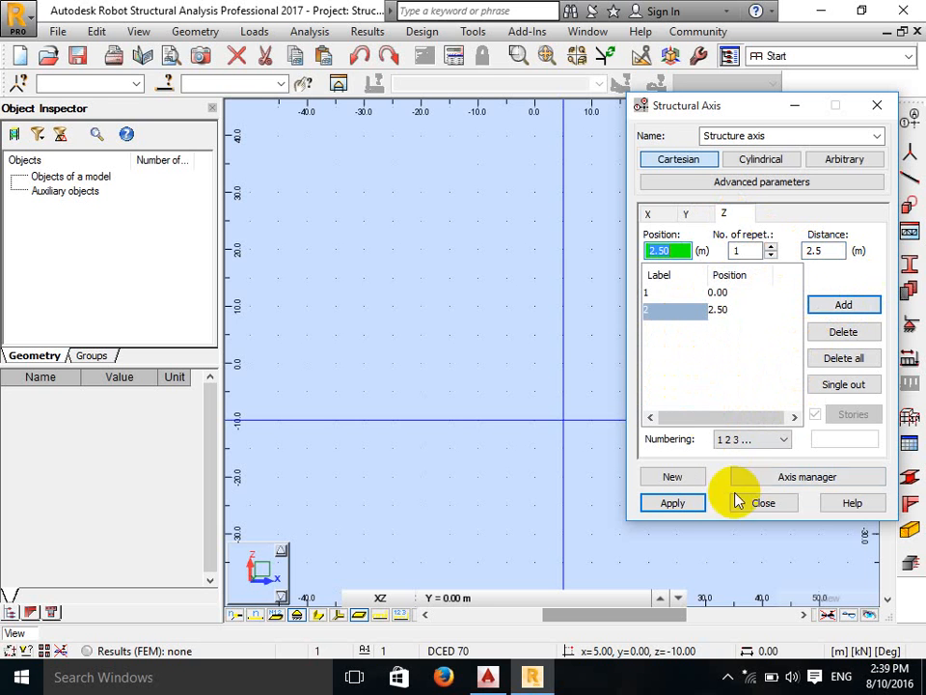
left_click(754, 439)
left_click(735, 487)
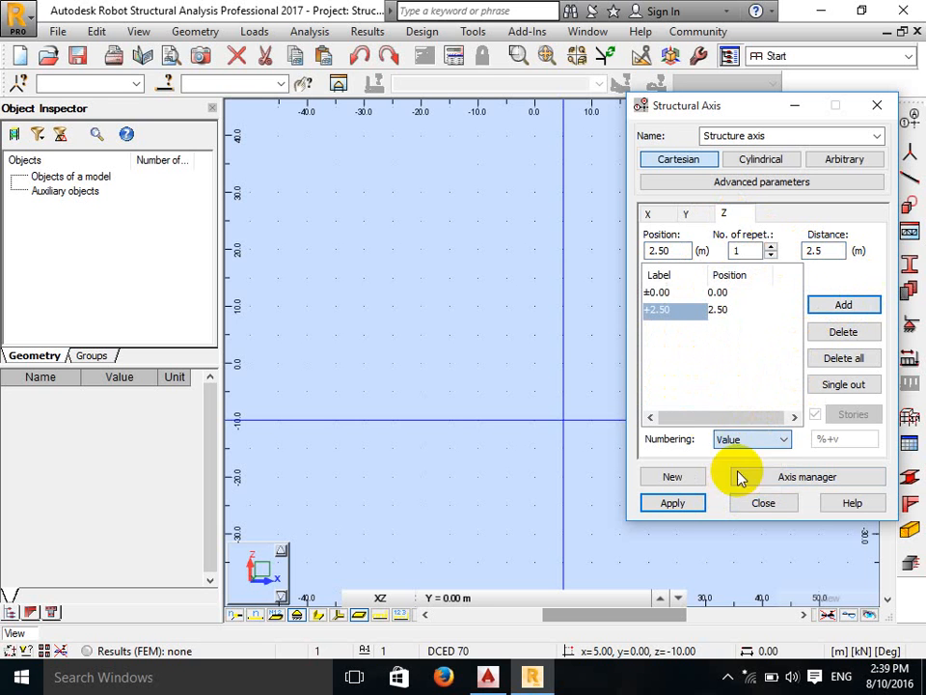
left_click(670, 506)
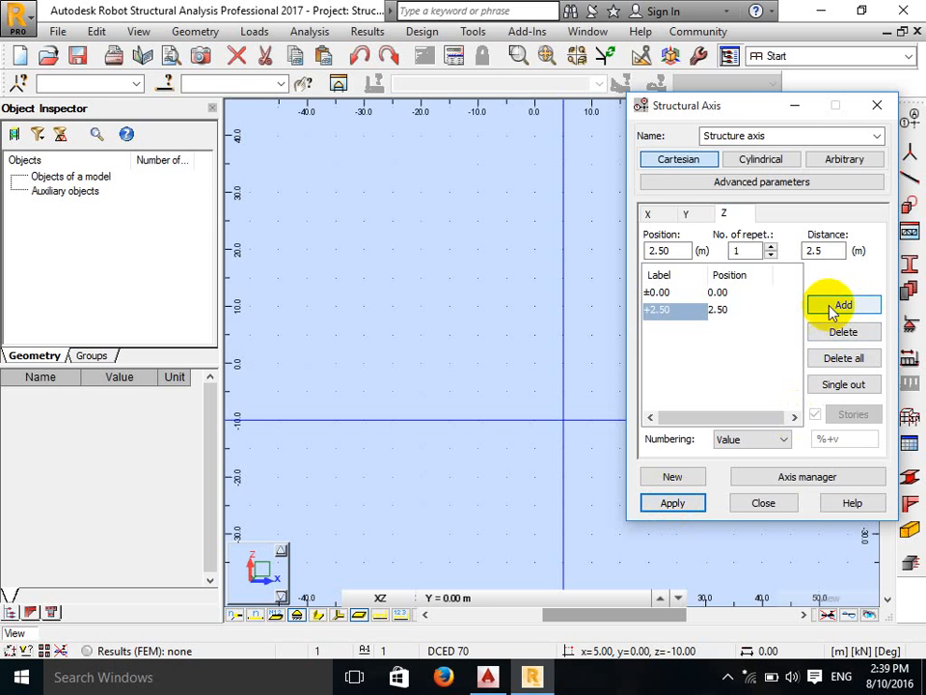
left_click(728, 677)
left_click(672, 504)
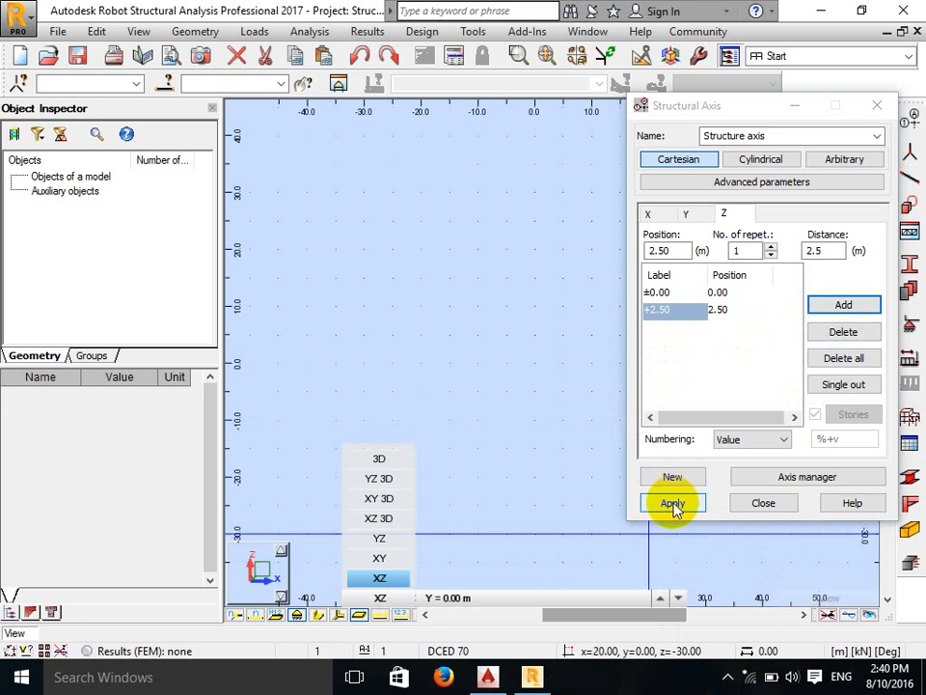
left_click(762, 503)
Step: Redraw the view and start defining bars of the Simple bar type in the XZ plane at Y = 0.00 m
right_click(513, 227)
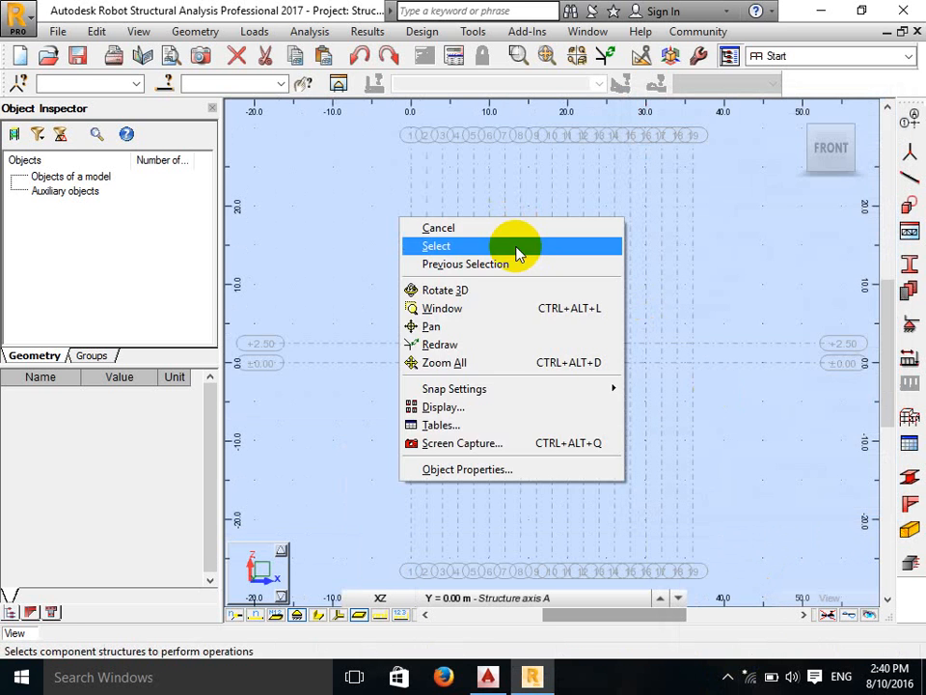
left_click(538, 344)
scroll(539, 347, "up", 5)
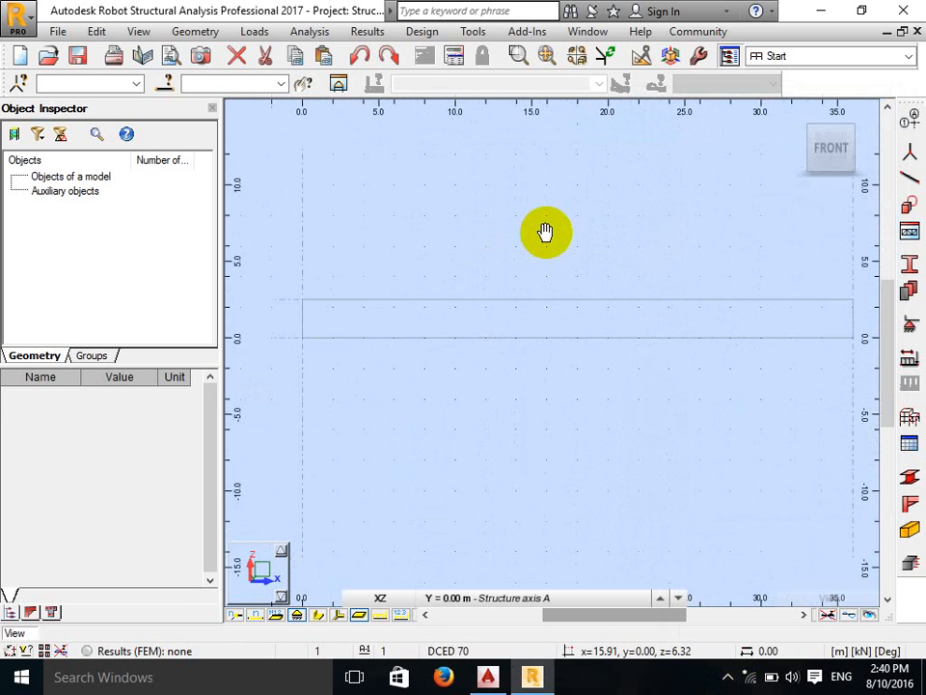
scroll(510, 207, "down", 2)
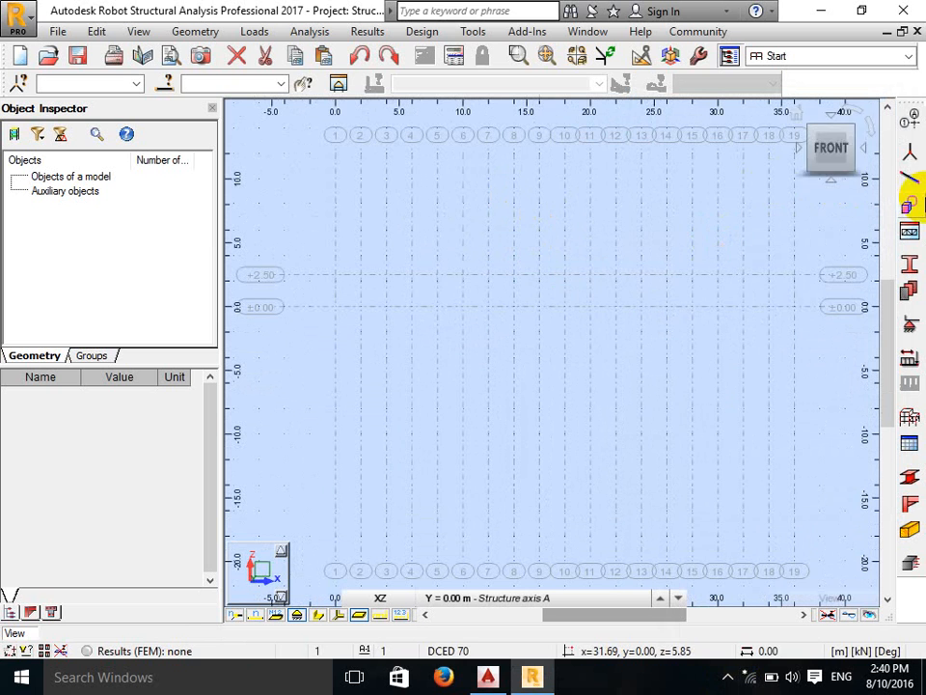
left_click(912, 183)
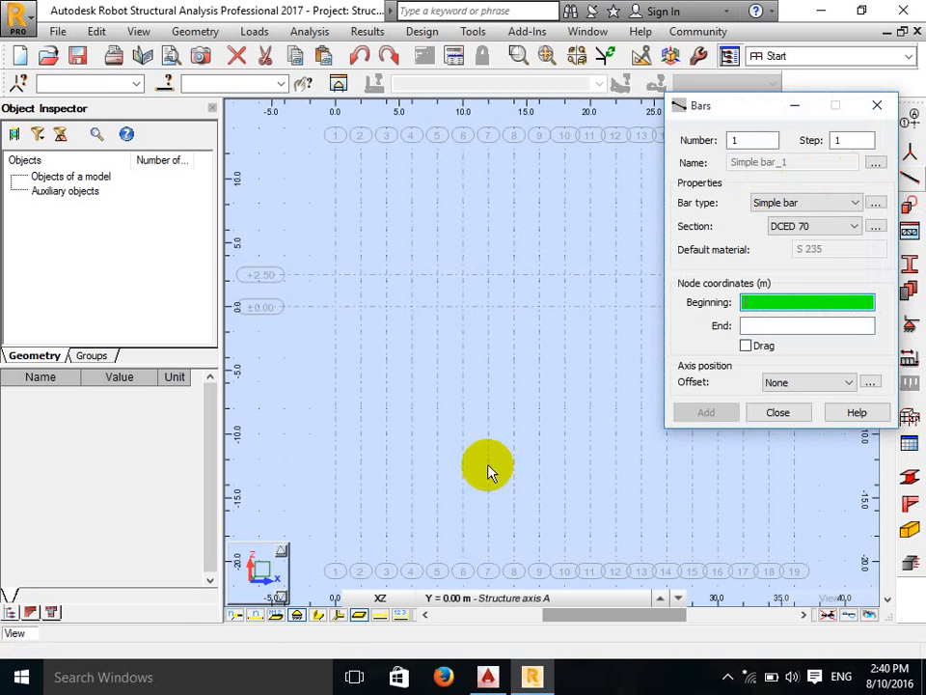
left_click(381, 597)
left_click(630, 315)
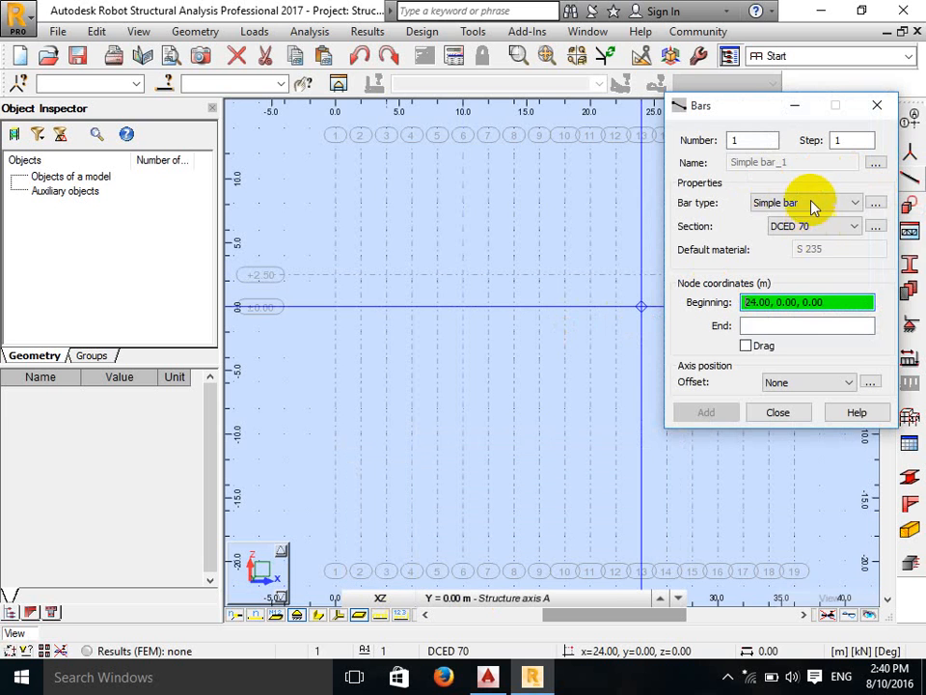
left_click(811, 205)
left_click(813, 204)
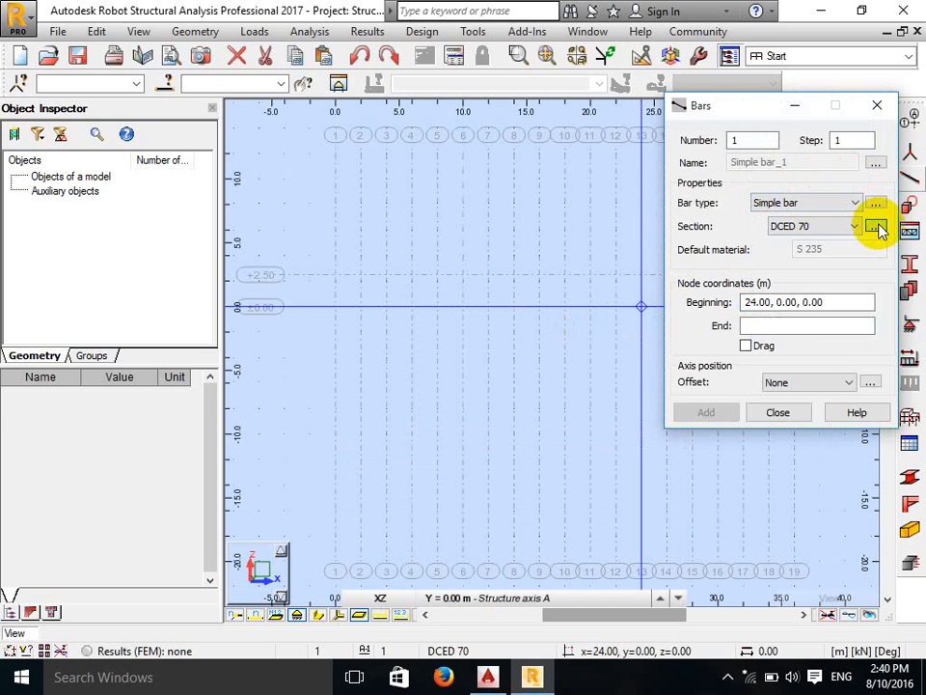
Step: Open a new steel section definition and try to add DCED 100 from the Simple Catpro database's DCED family, without modifying any existing section
left_click(876, 227)
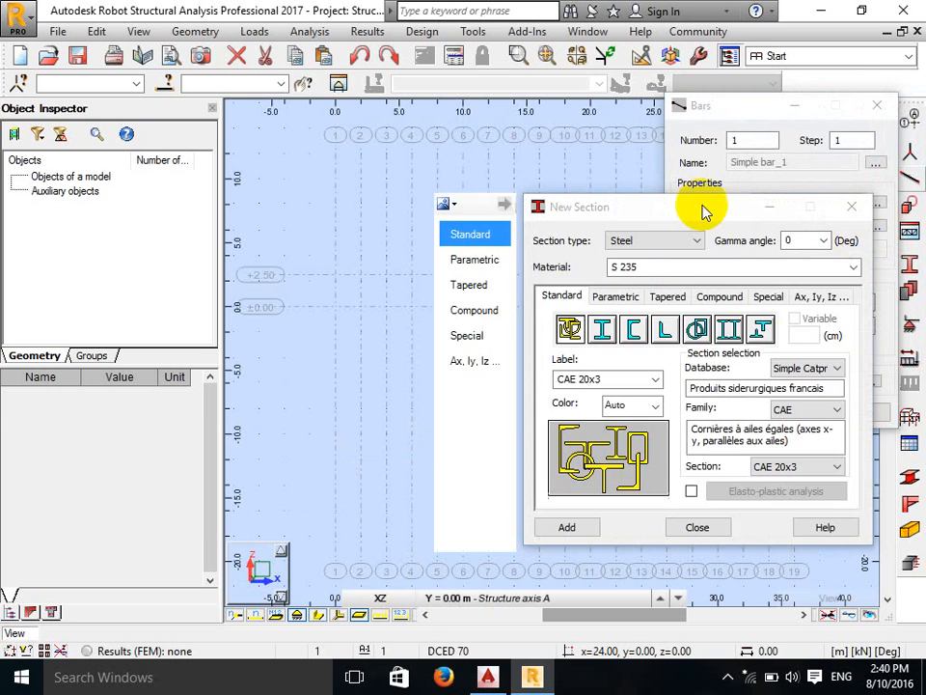
left_click_drag(703, 211, 279, 106)
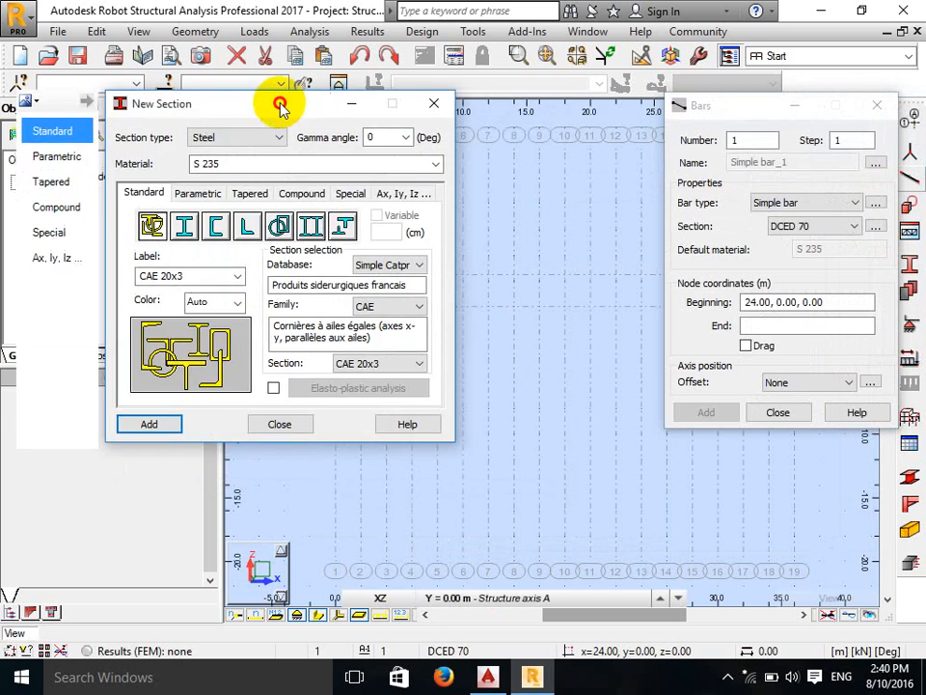
left_click(396, 307)
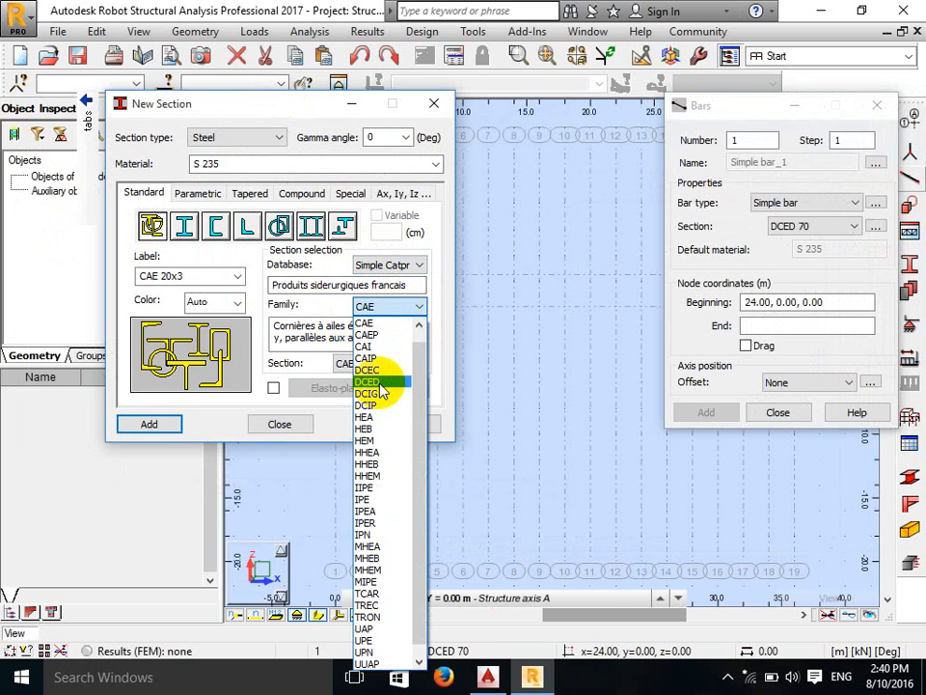
left_click(391, 378)
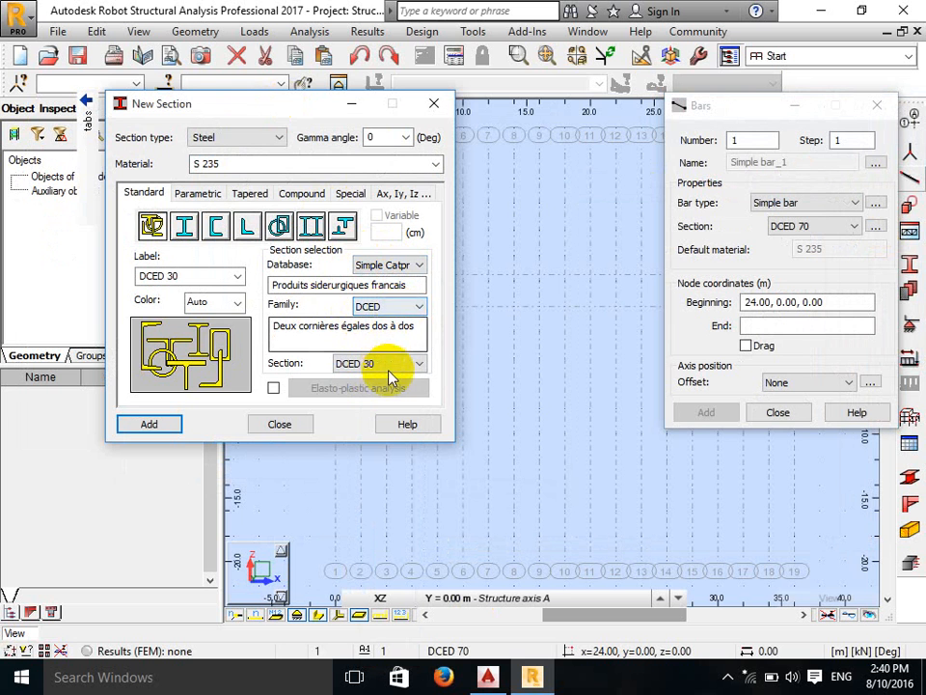
left_click(396, 364)
left_click(388, 490)
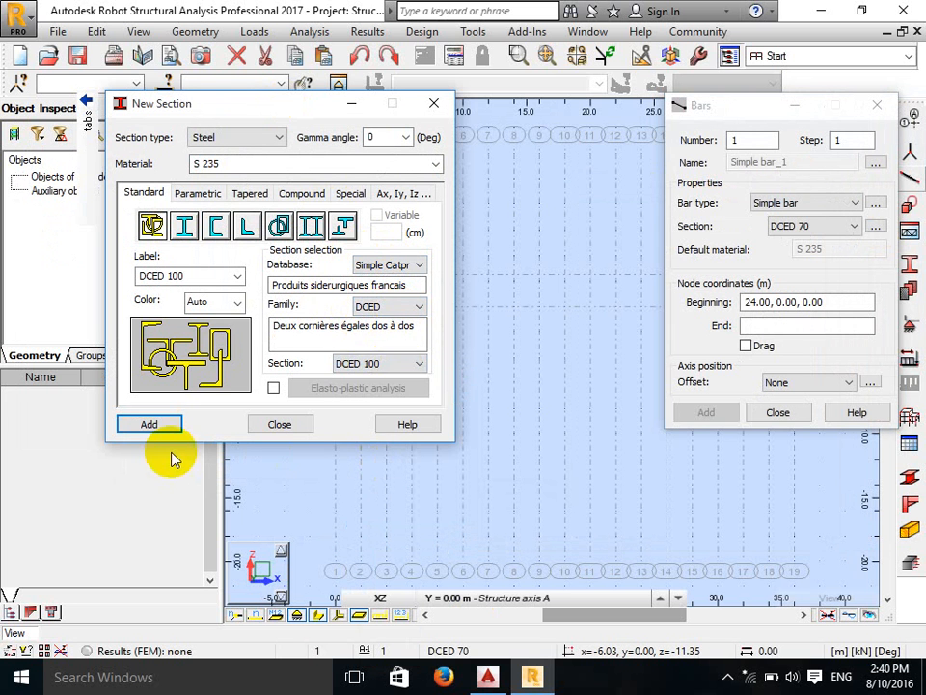
left_click(154, 426)
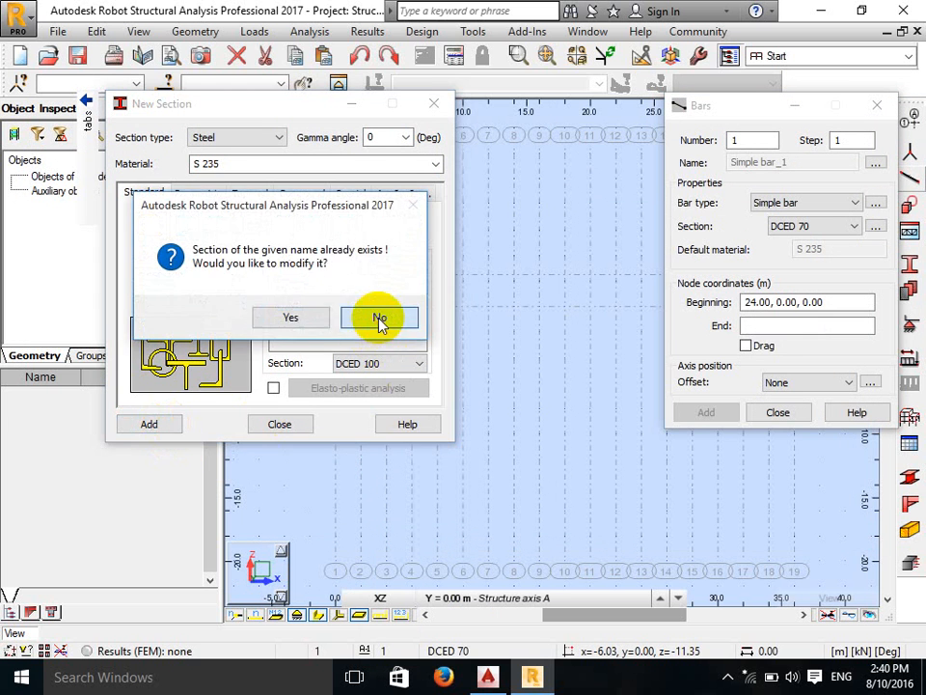
left_click(379, 321)
Step: Add the DCED 120 and DCED 150 sections to the available sections and finish the section definition
left_click(411, 364)
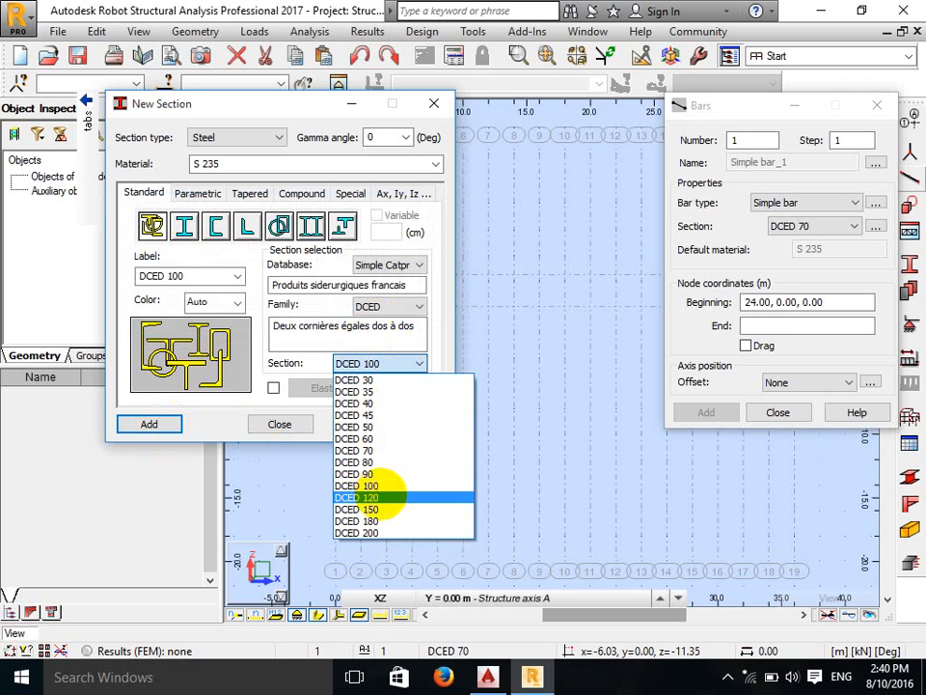
left_click(370, 497)
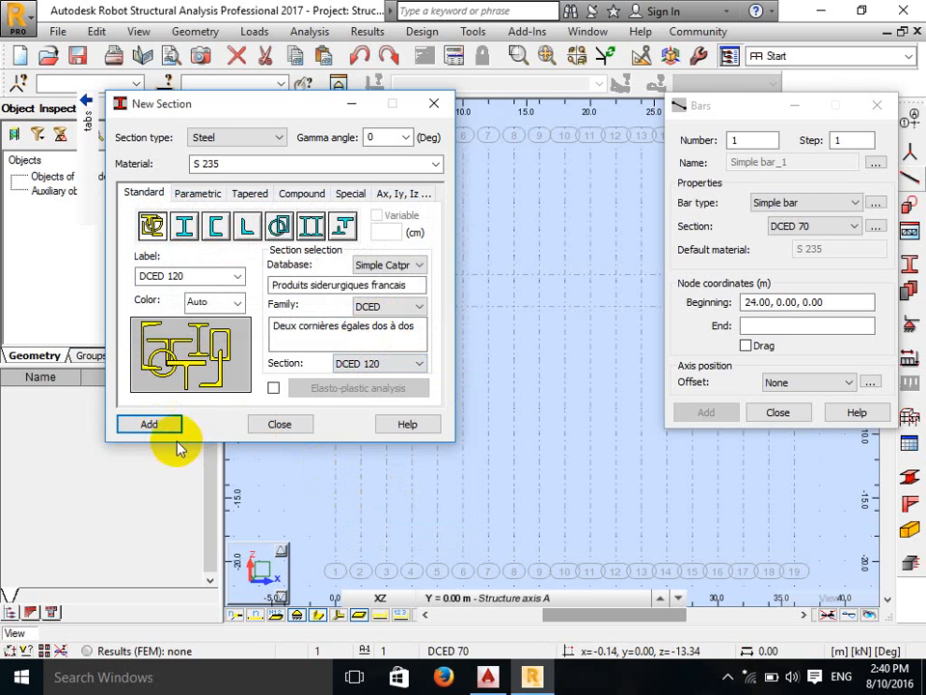
left_click(380, 365)
left_click(371, 509)
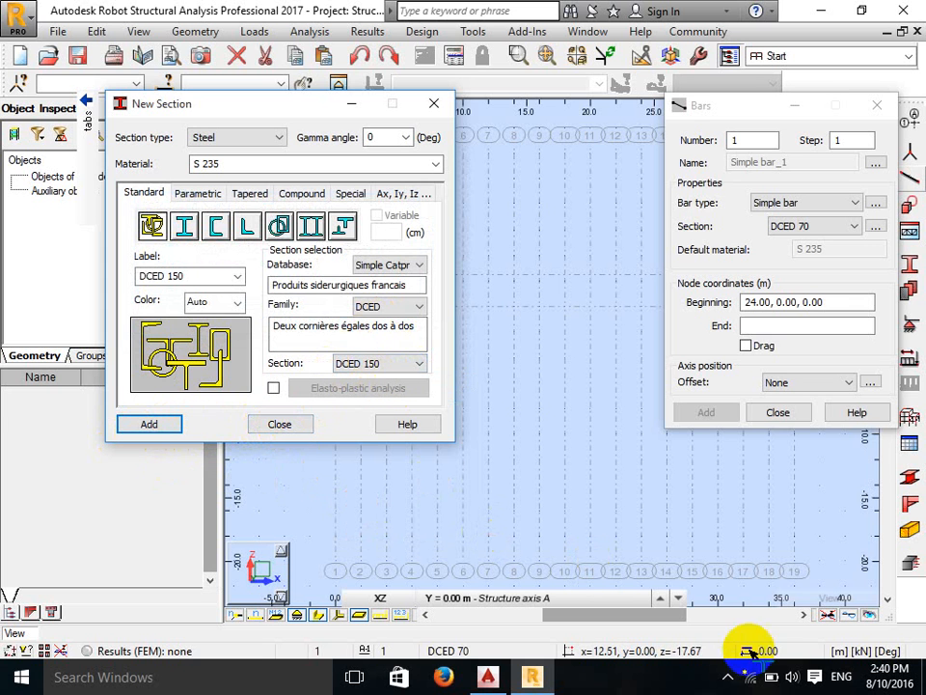
left_click(727, 677)
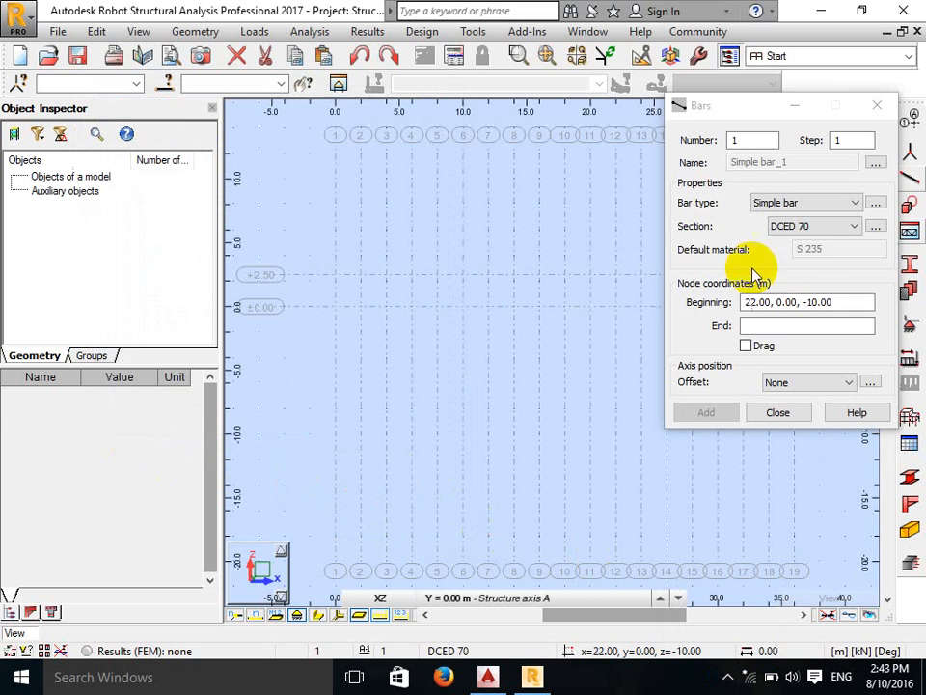
Step: Draw the top and bottom chords as DCED 150 bars from X = 0.00 to 36.00 m at Z = 2.50 and Z = 0.00
left_click(832, 228)
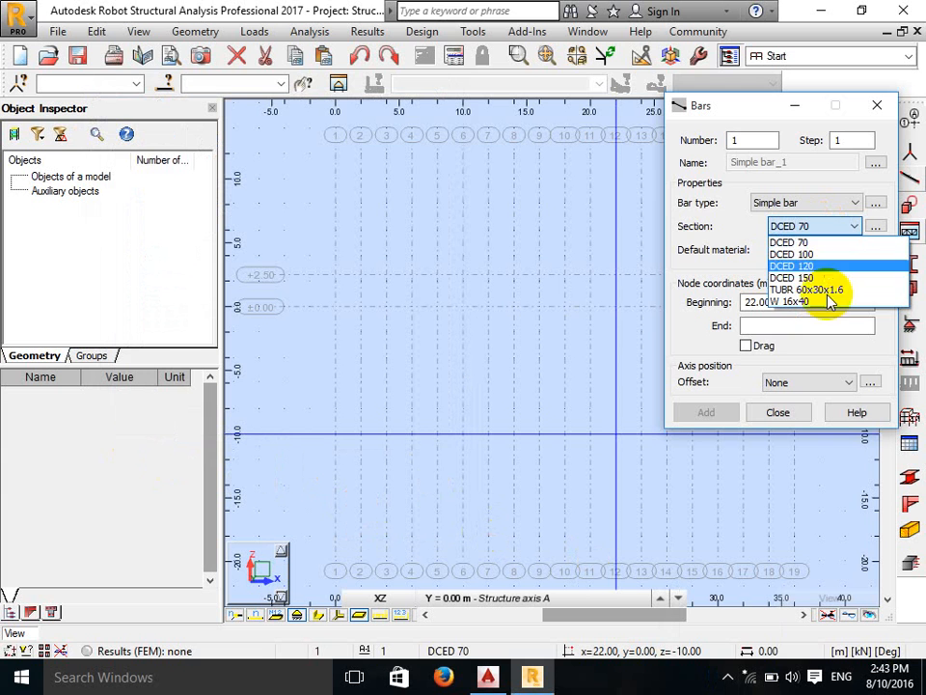
left_click(818, 285)
left_click_drag(760, 114, 118, 112)
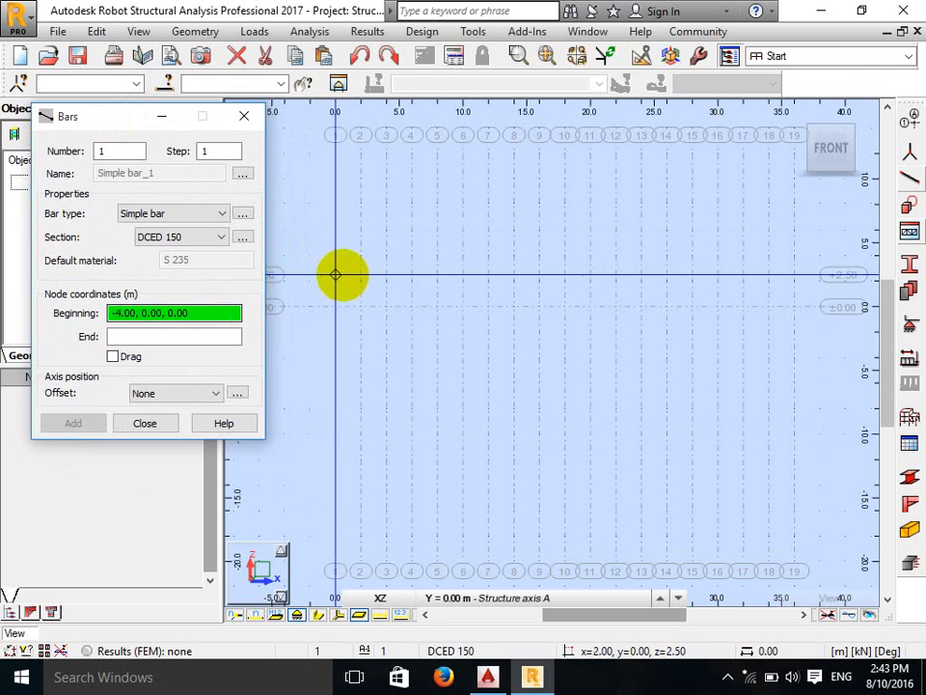
left_click(335, 275)
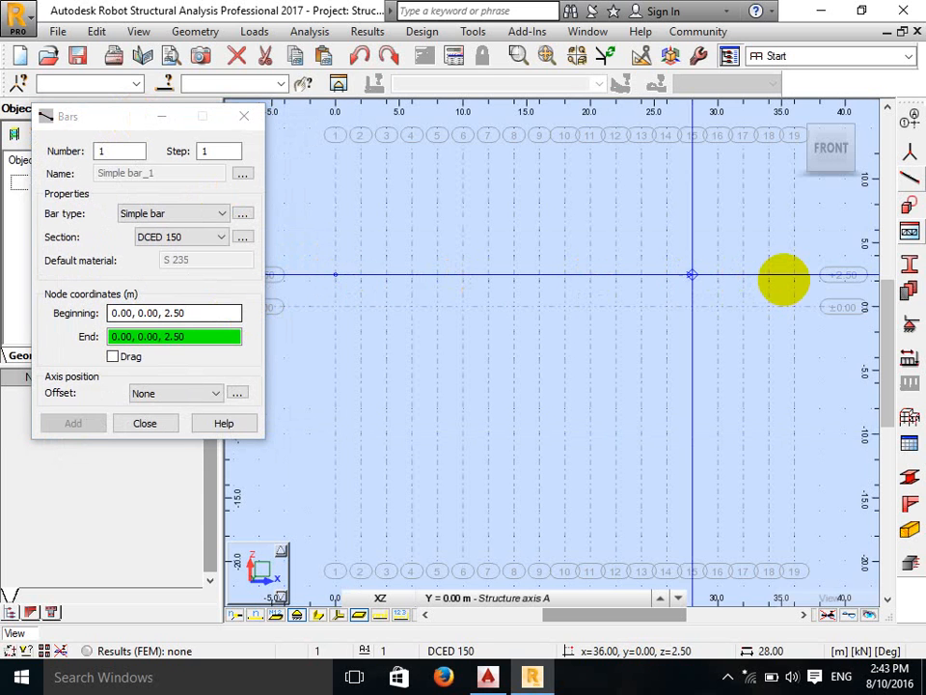
left_click(793, 275)
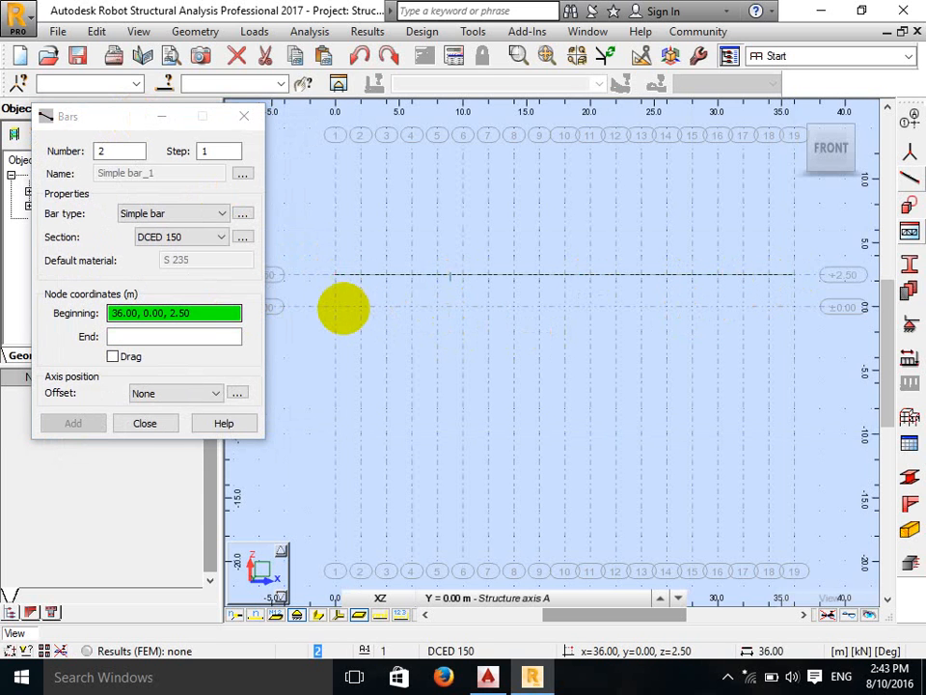
left_click(335, 307)
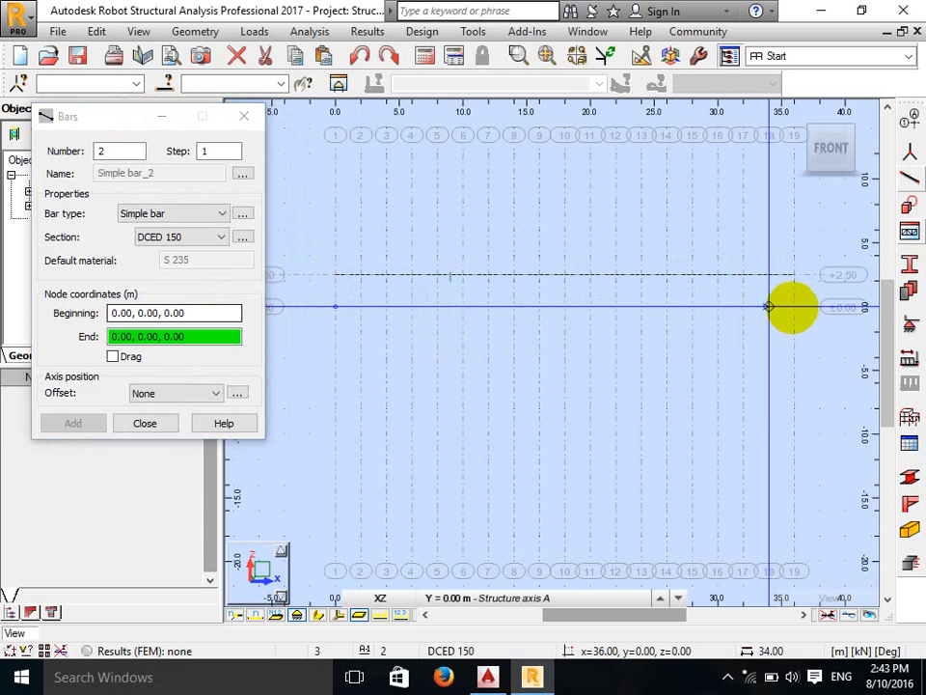
left_click(749, 306)
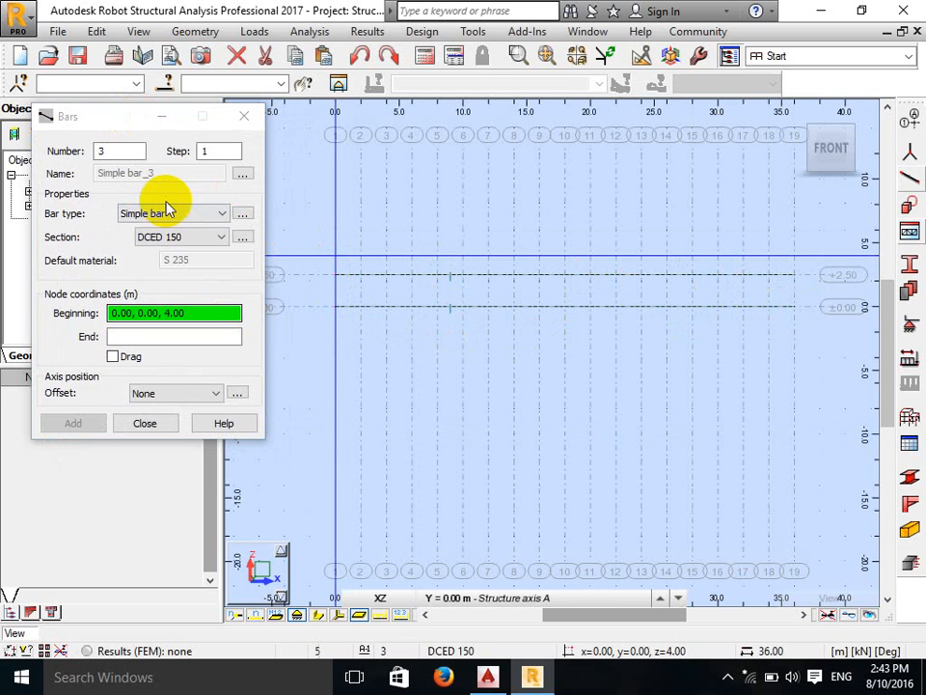
Step: Draw the end vertical on axis 1 as a DCED 100 bar from Z = 0.00 to Z = 2.50
left_click(176, 239)
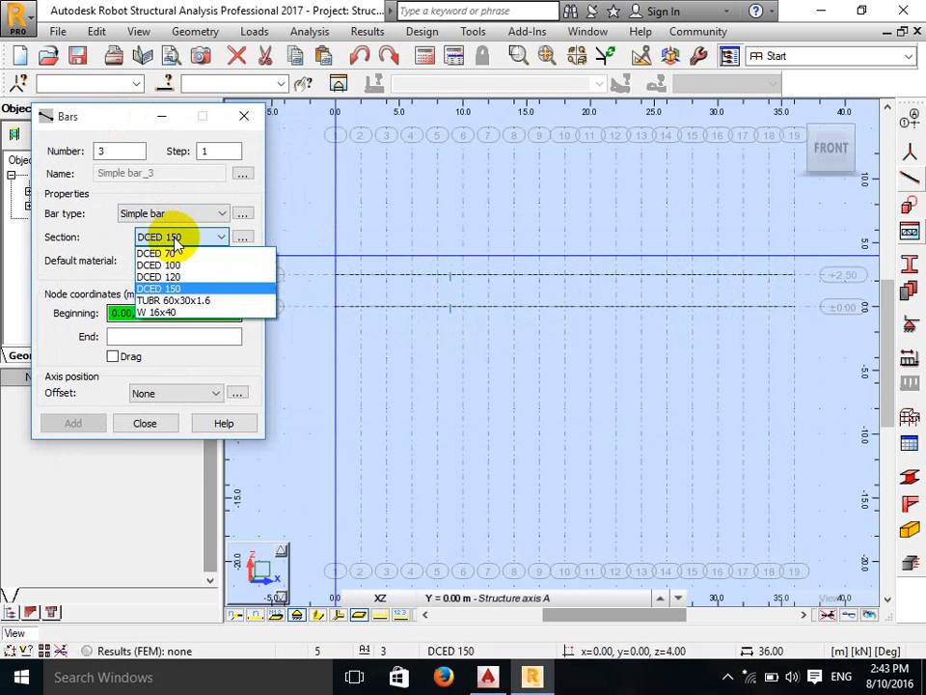
left_click(179, 265)
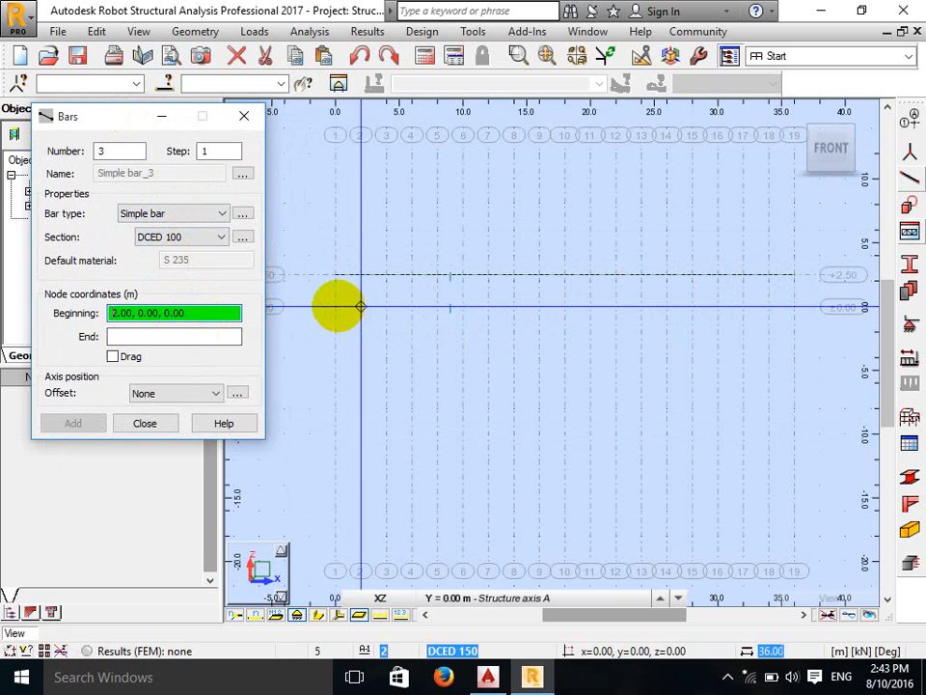
left_click(334, 306)
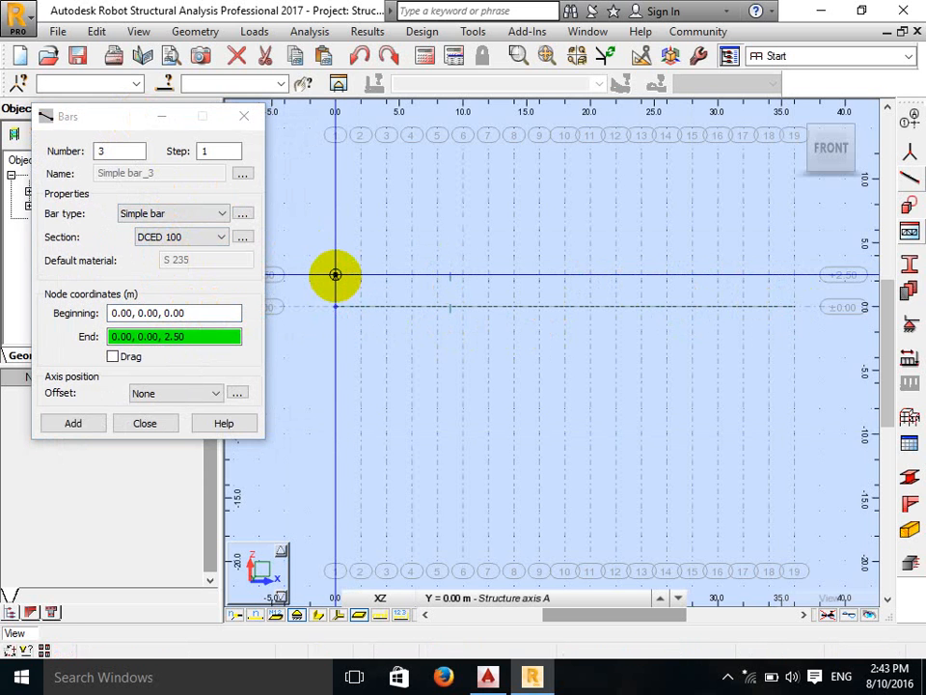
left_click(334, 275)
Step: Draw the first diagonal as a DCED 120 bar from 0.00, 0.00, 0.00 to 2.00, 0.00, 2.50 and switch to selection mode
left_click(189, 240)
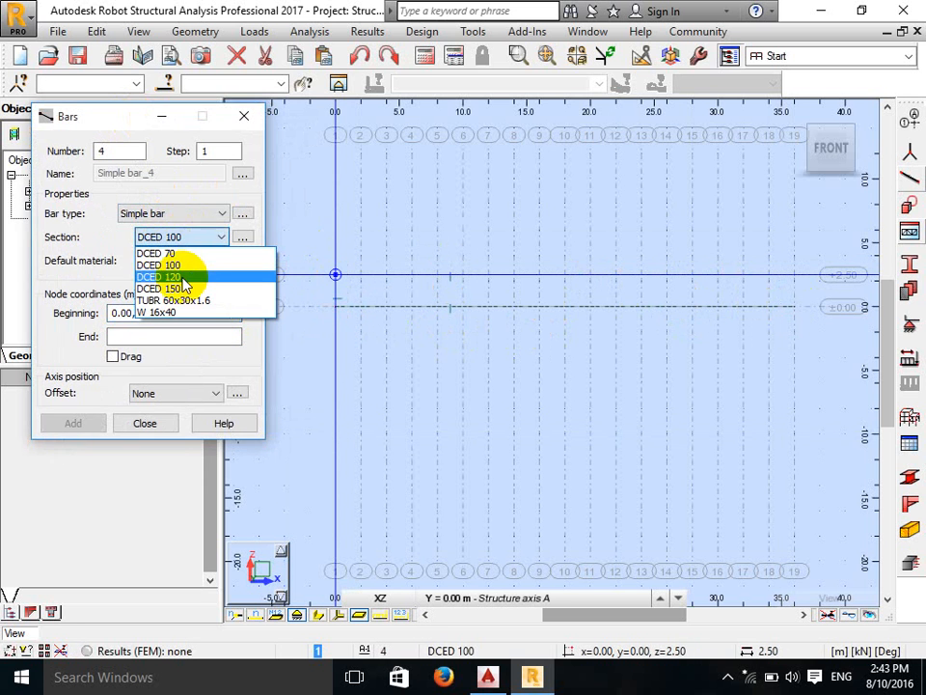
left_click(174, 276)
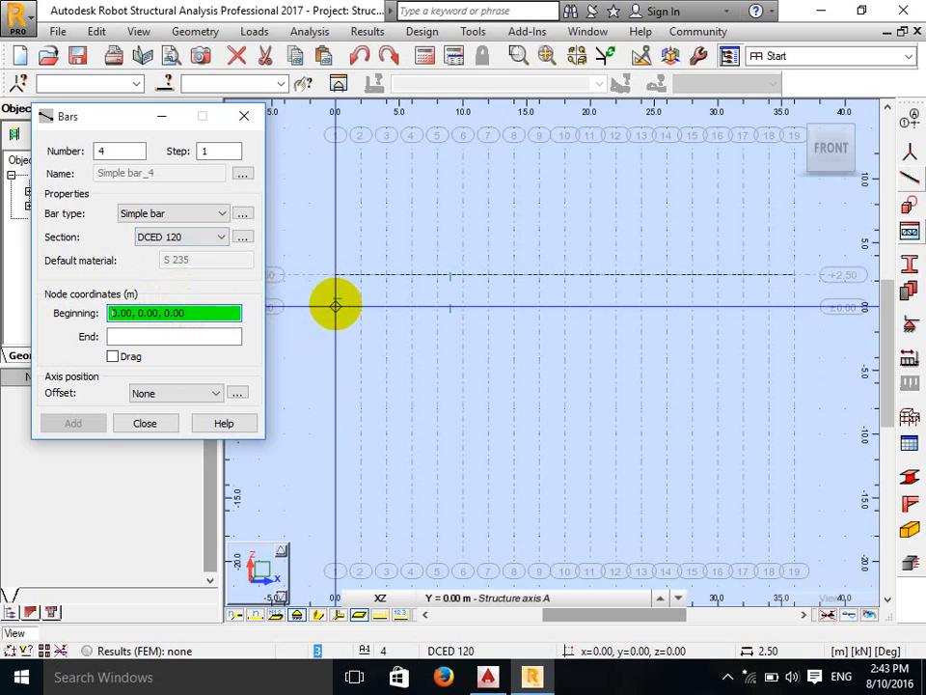
left_click(335, 306)
left_click(360, 275)
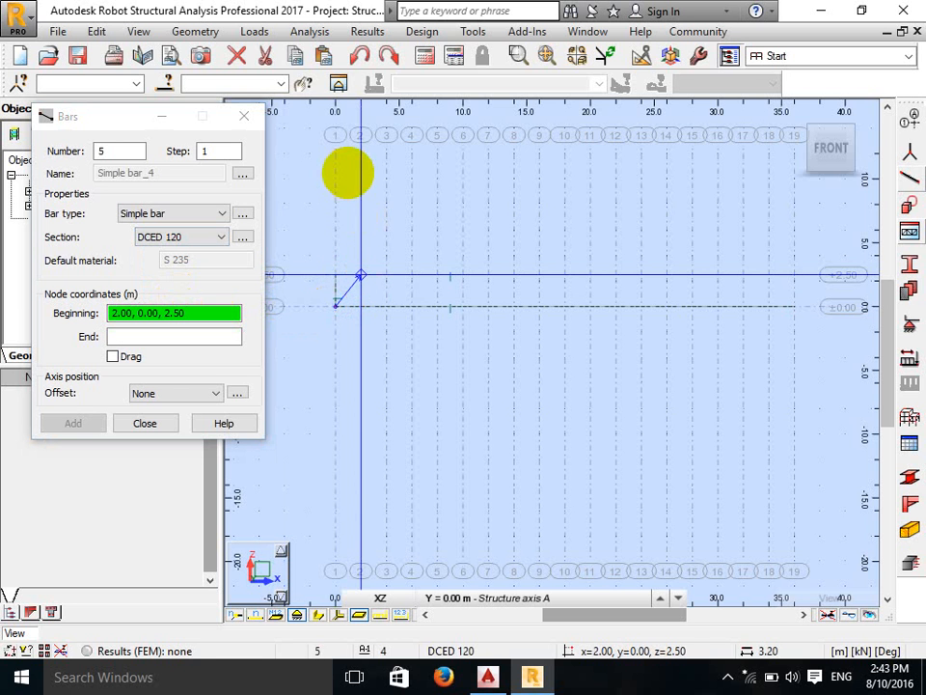
right_click(359, 245)
left_click(360, 248)
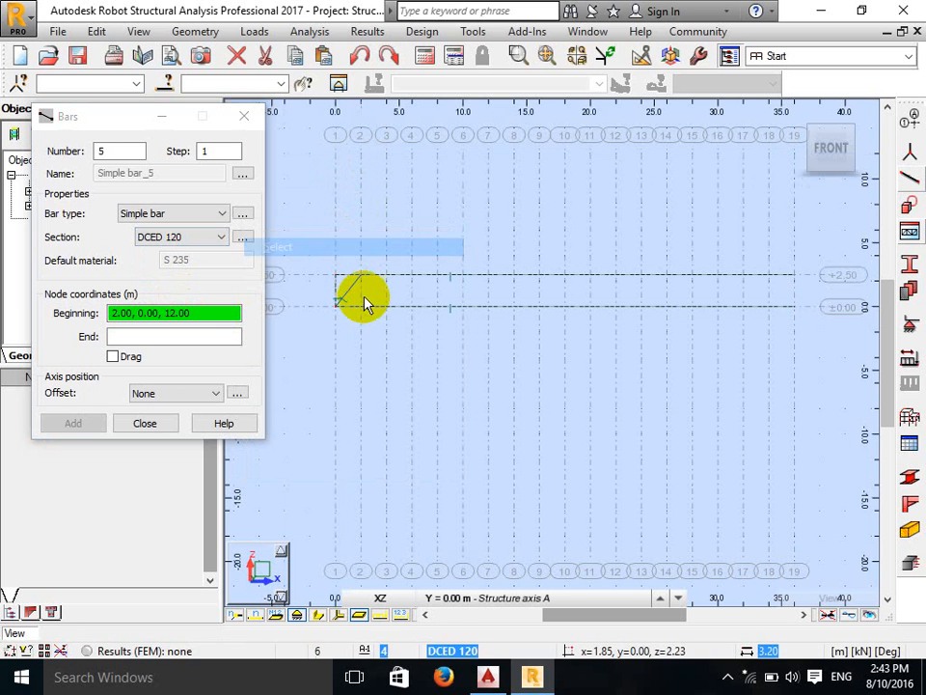
Step: Copy the end vertical and first diagonal repeatedly with a translation of 2 m along X until the web reaches axis 10
scroll(352, 290, "up", 1)
scroll(318, 290, "down", 2)
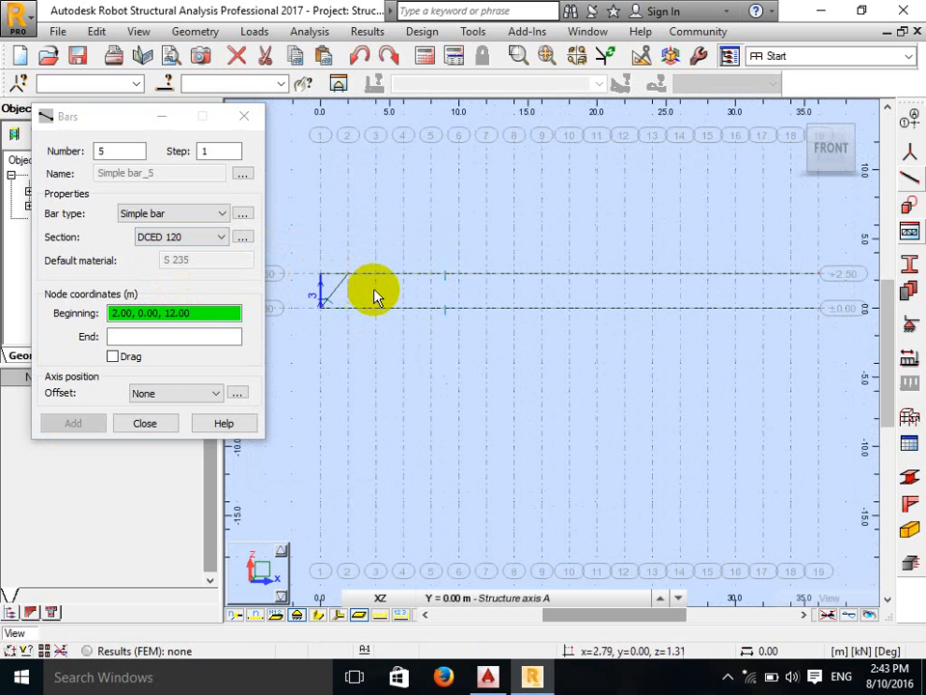
left_click_drag(371, 293, 290, 284)
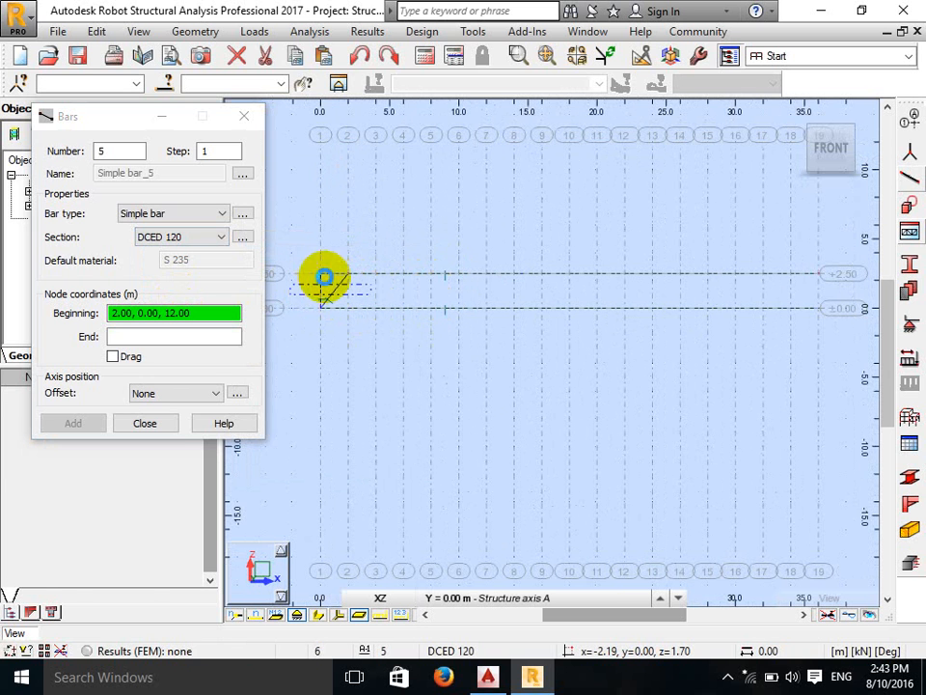
left_click_drag(128, 118, 92, 202)
left_click(636, 55)
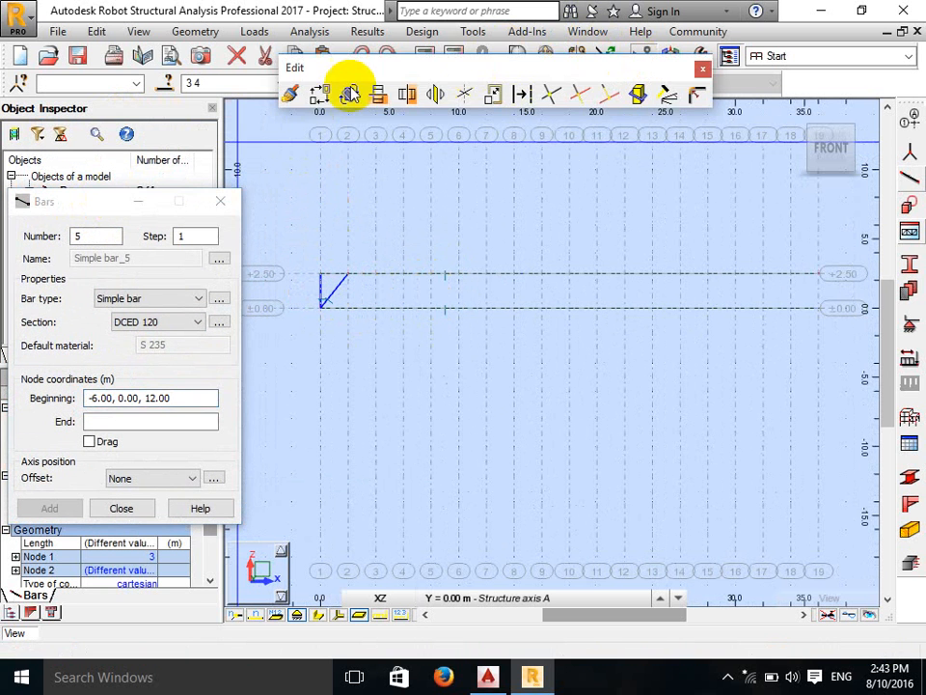
left_click(323, 97)
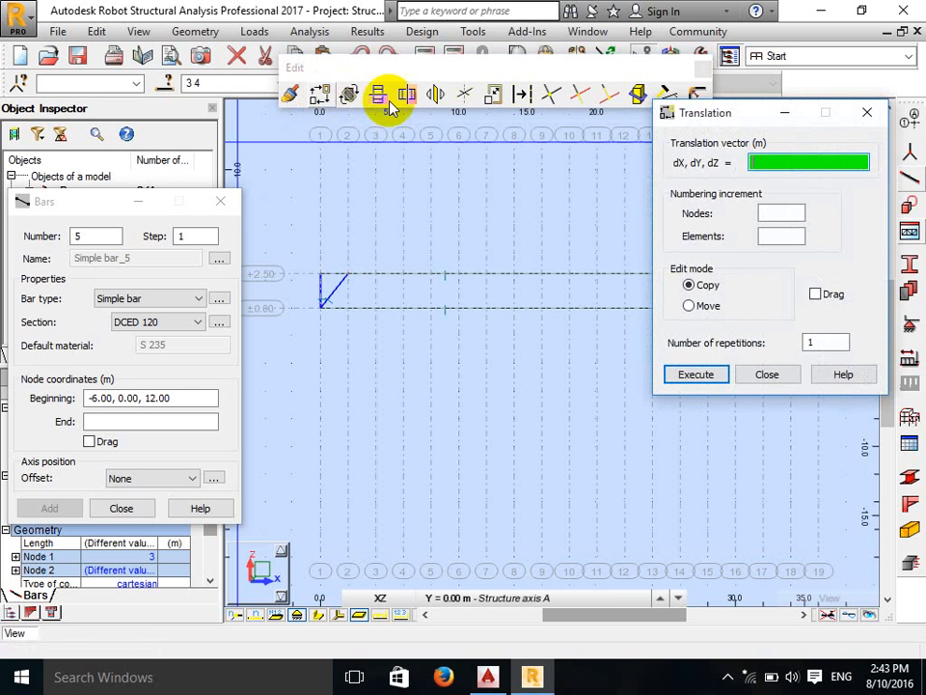
left_click_drag(726, 123, 636, 348)
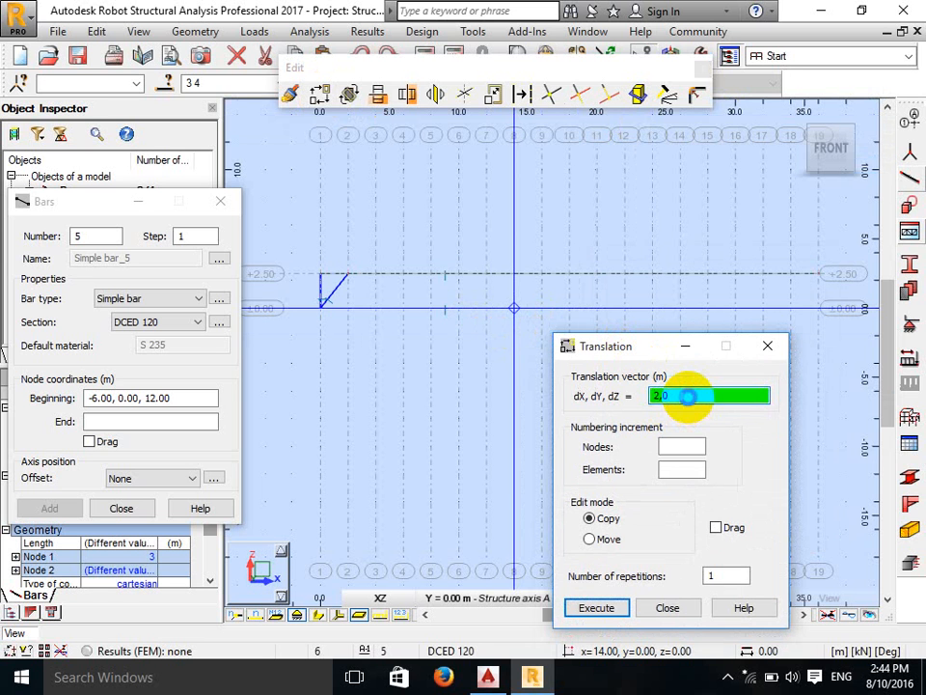
key("Return")
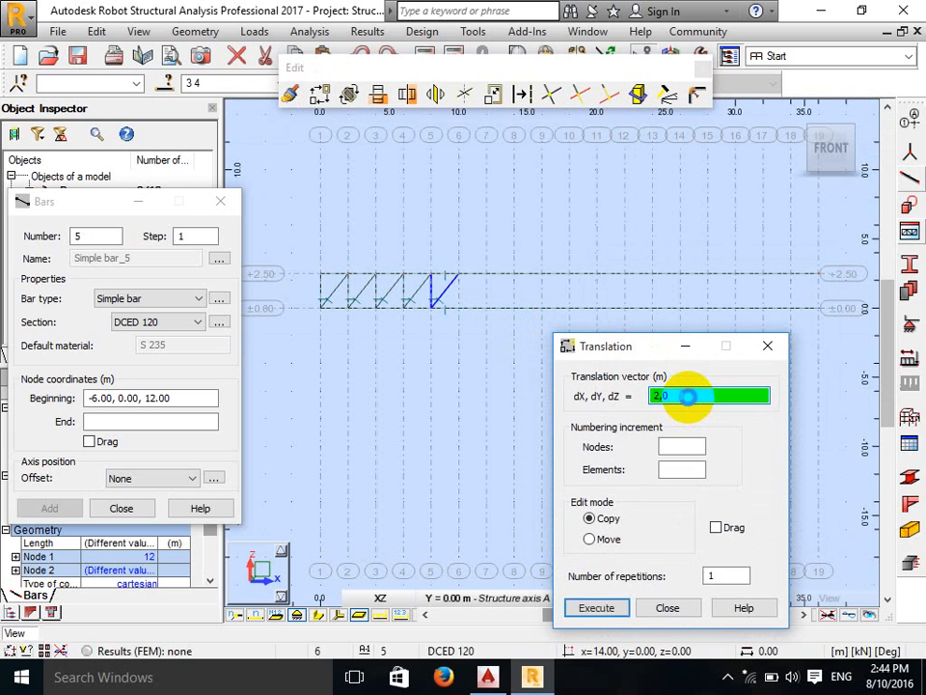
key("Return")
key("Return")
key("Return")
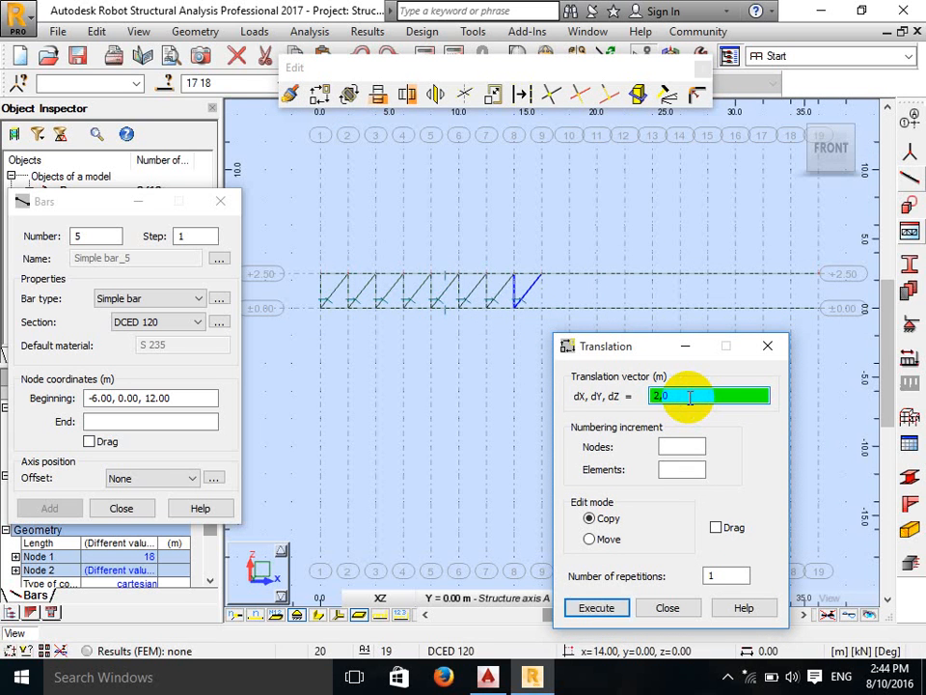
key("Return")
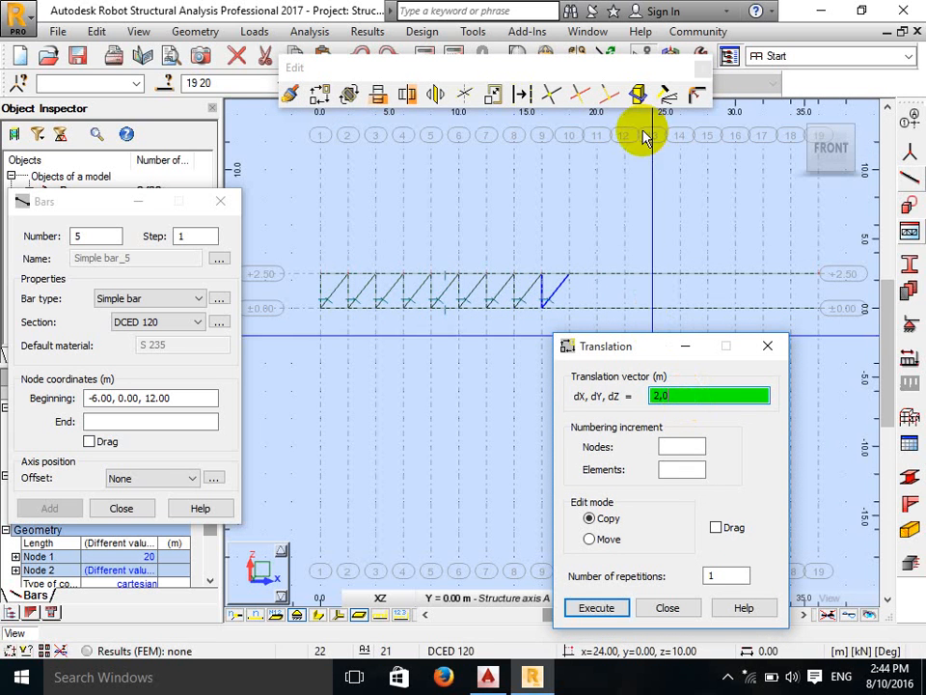
right_click(641, 253)
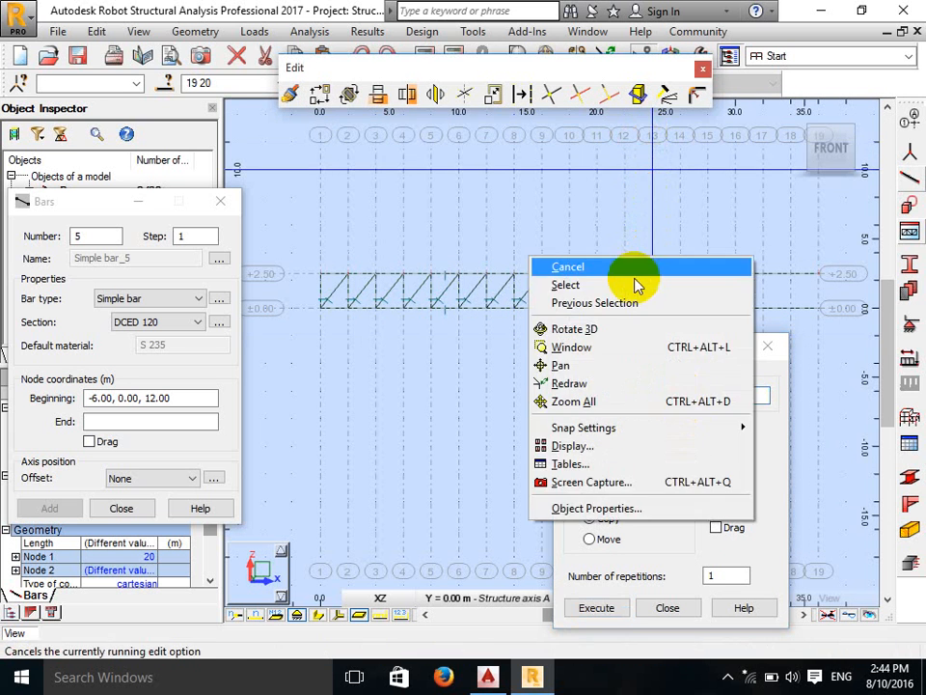
left_click(632, 267)
Step: Mirror the copied web verticals and diagonals about the vertical plane at axis 10 (X = 18.00 m) in copy mode
left_click_drag(363, 281, 289, 282)
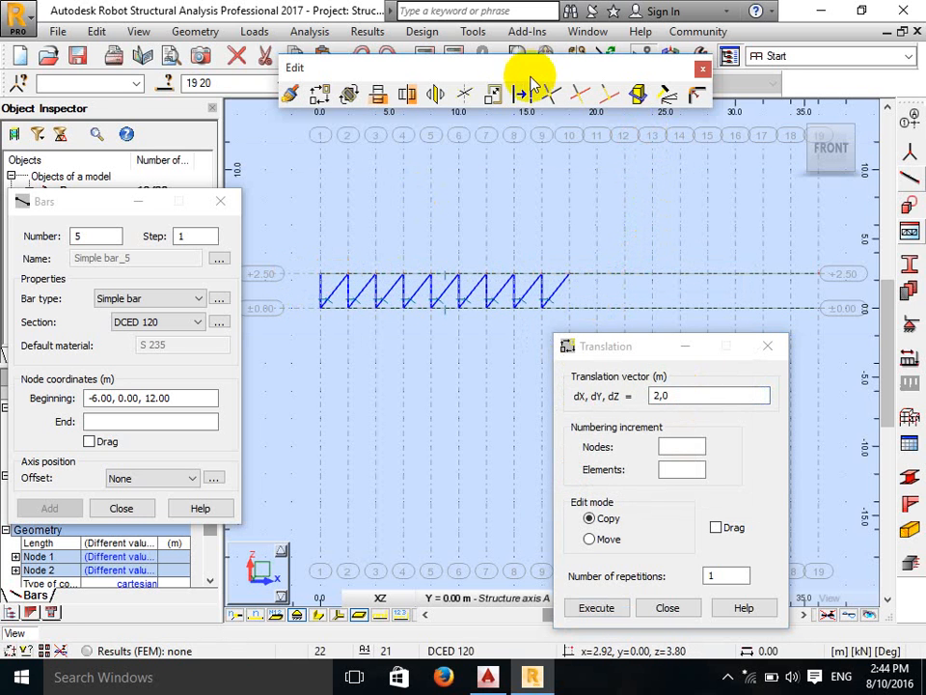
left_click(406, 95)
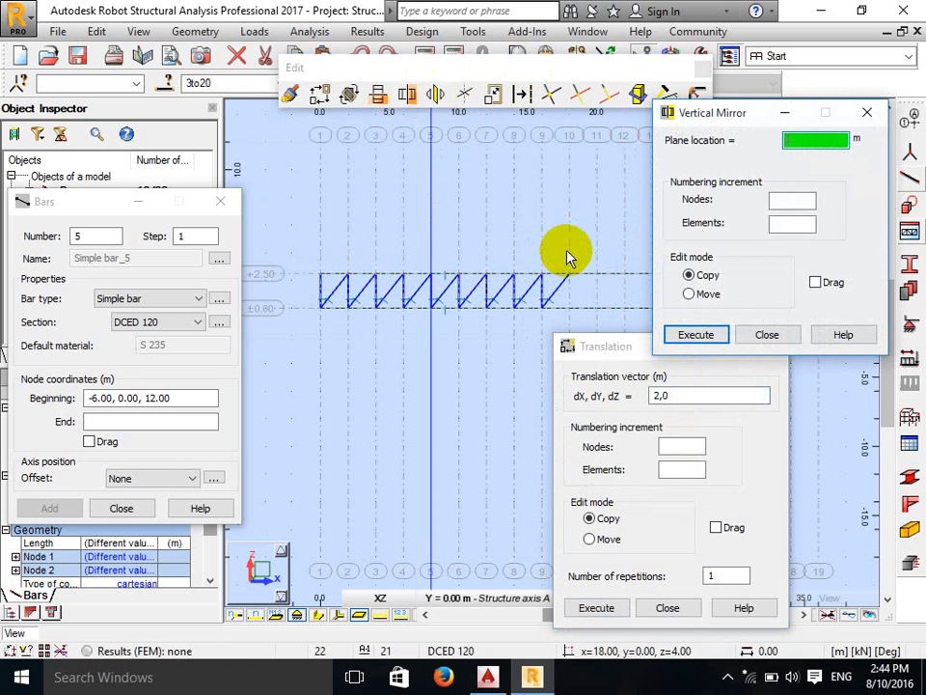
left_click(572, 278)
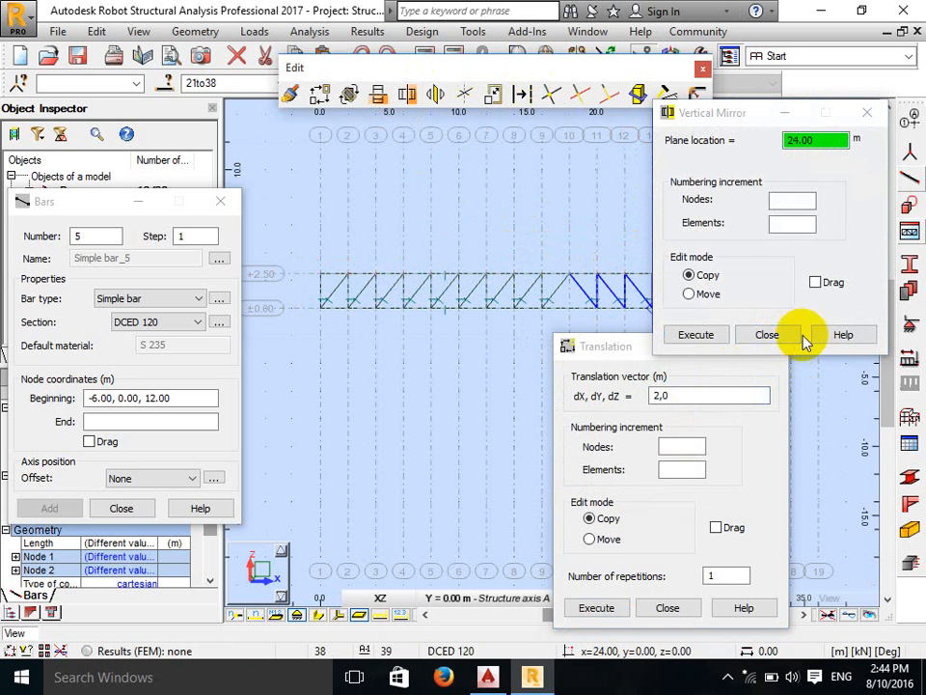
left_click(767, 333)
Step: Draw the middle vertical on axis 10 as a DCED 100 bar from 18.00, 0.00, 0.00 to 18.00, 0.00, 2.50 and close the bar definition
left_click(198, 321)
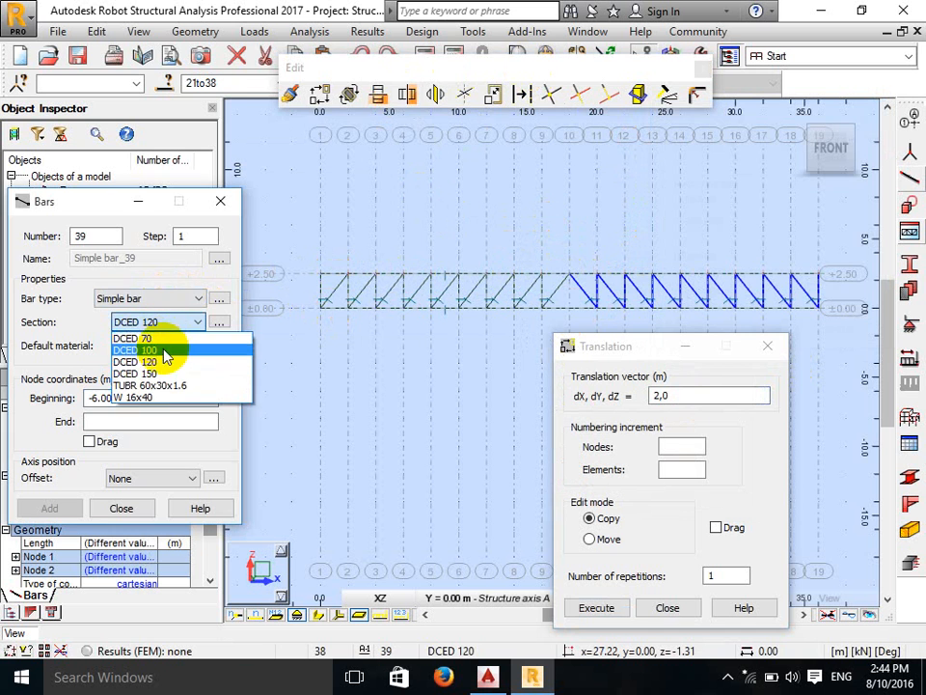
left_click(165, 356)
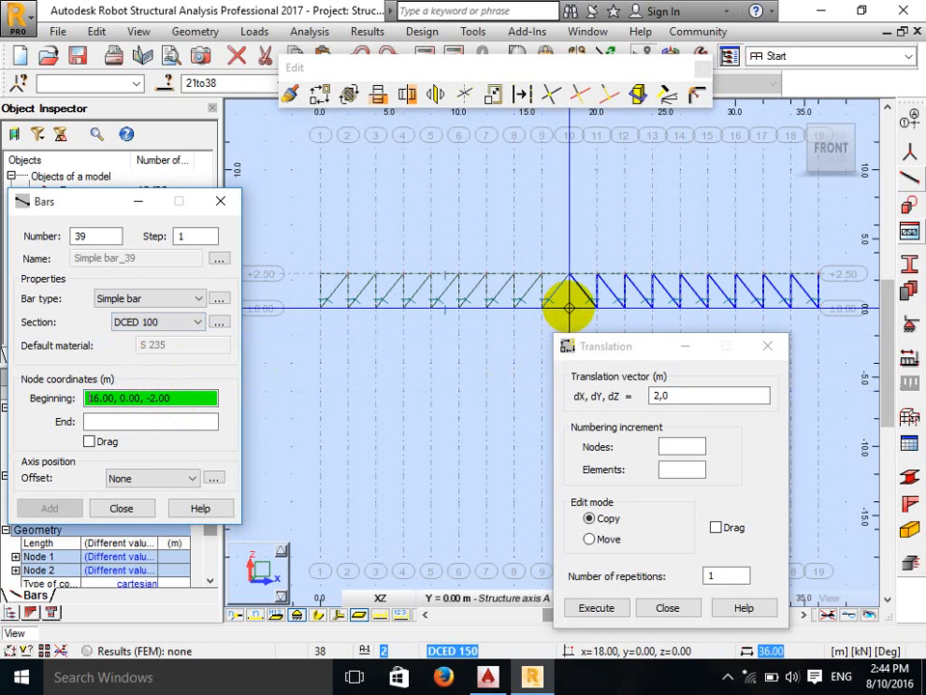
left_click(571, 287)
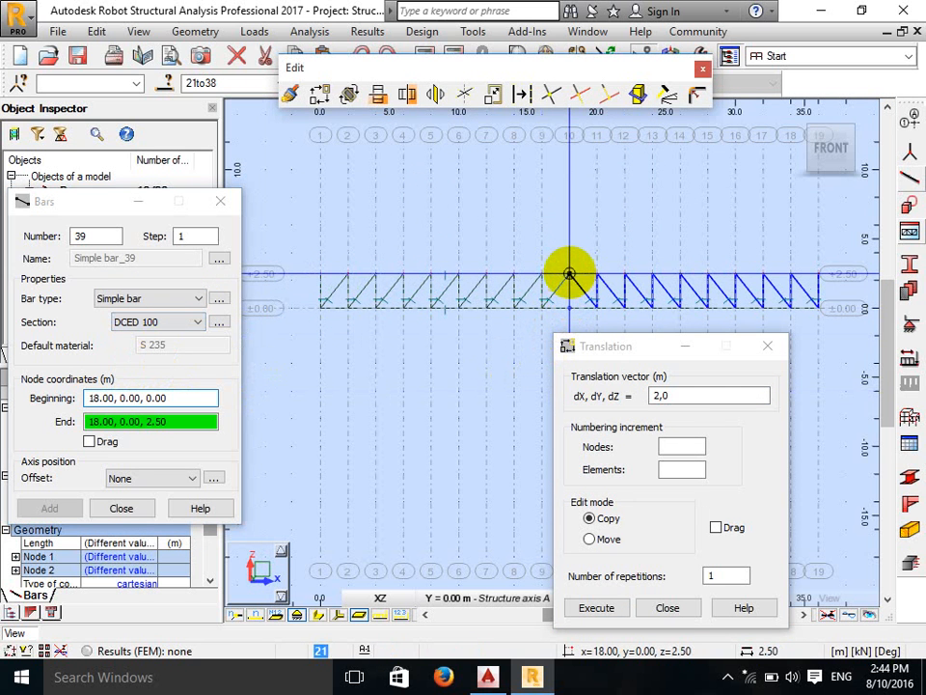
left_click(569, 275)
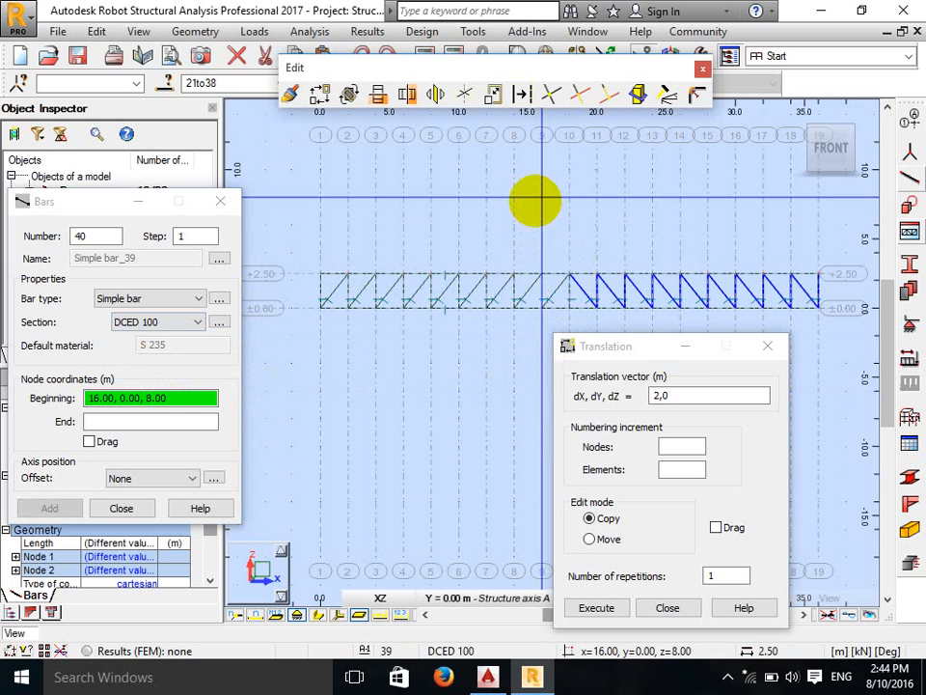
right_click(532, 220)
left_click(521, 230)
middle_click_drag(501, 207, 490, 201)
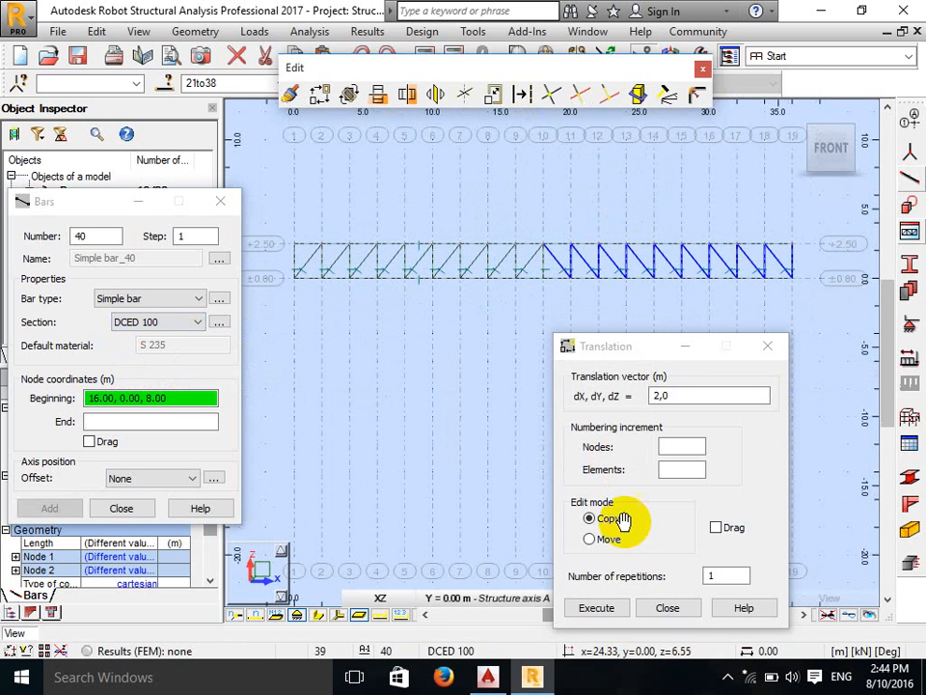
left_click(727, 677)
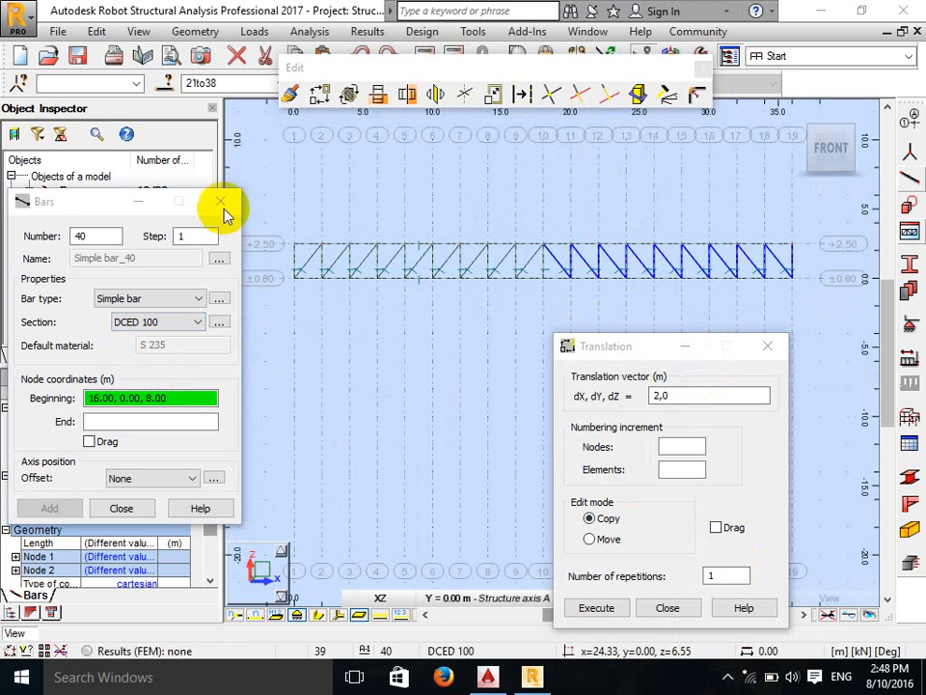
left_click(220, 201)
Step: Copy the whole truss in 3D with translation vector 0,4,0 and 10 repetitions, from axis A to axis K
right_click(465, 234)
left_click(465, 258)
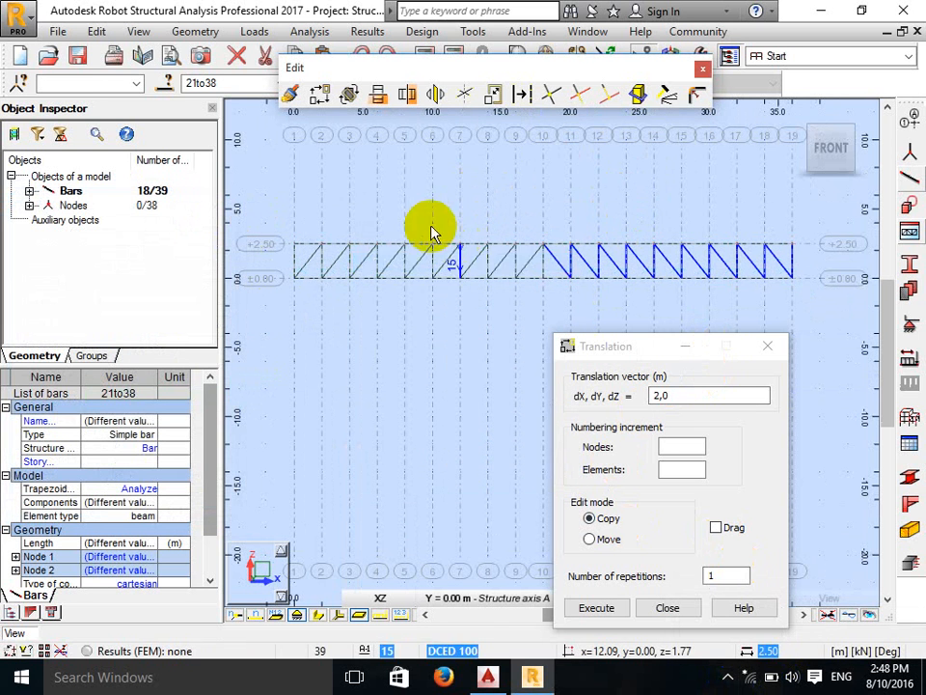
scroll(429, 221, "down", 1)
left_click_drag(275, 201, 823, 333)
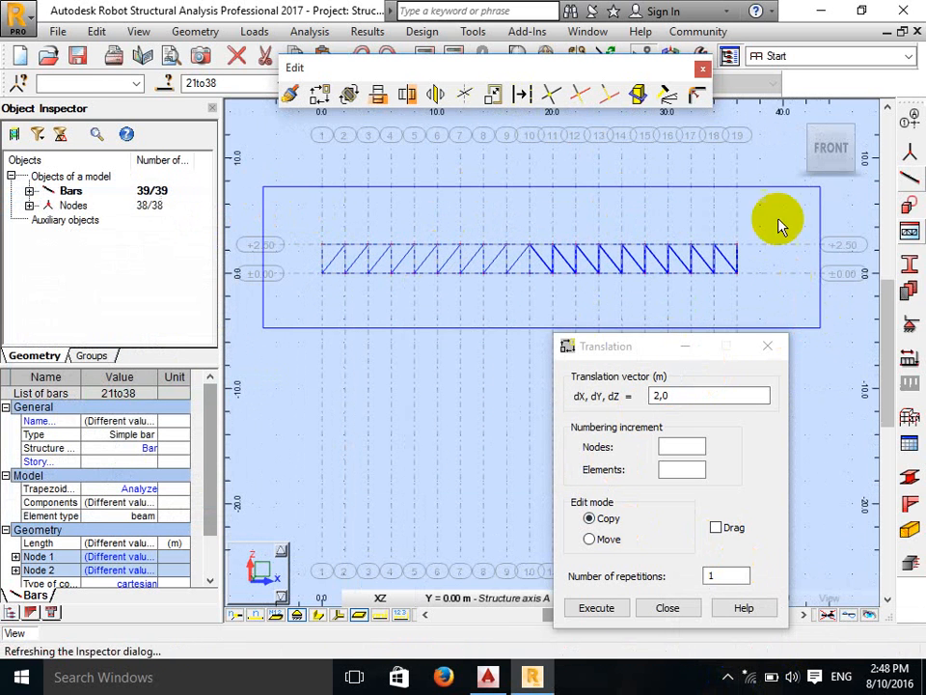
left_click_drag(799, 116, 344, 146)
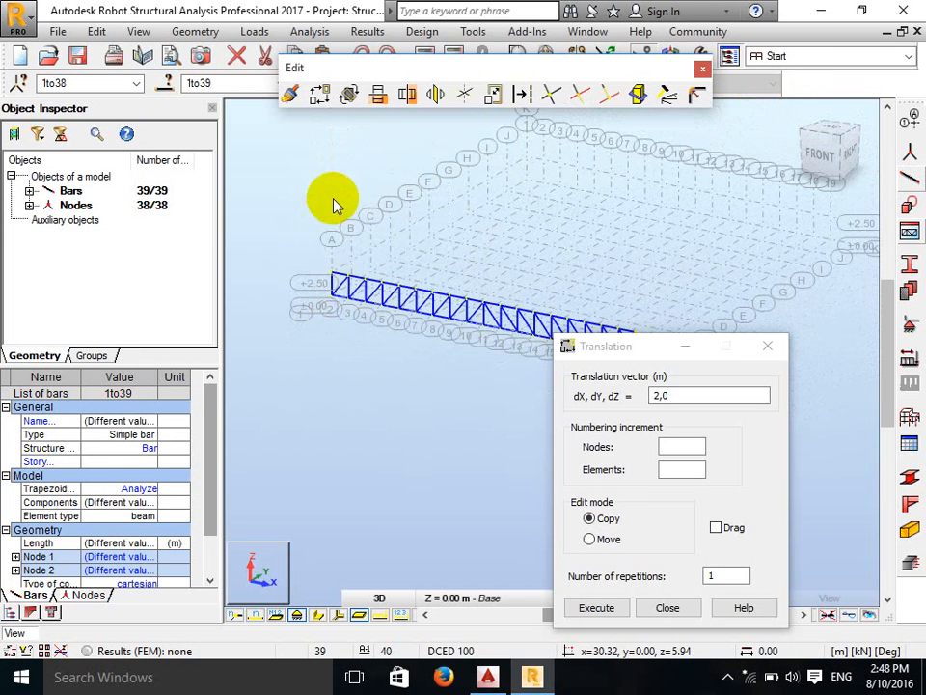
right_click(334, 206)
left_click(331, 228)
left_click(704, 393)
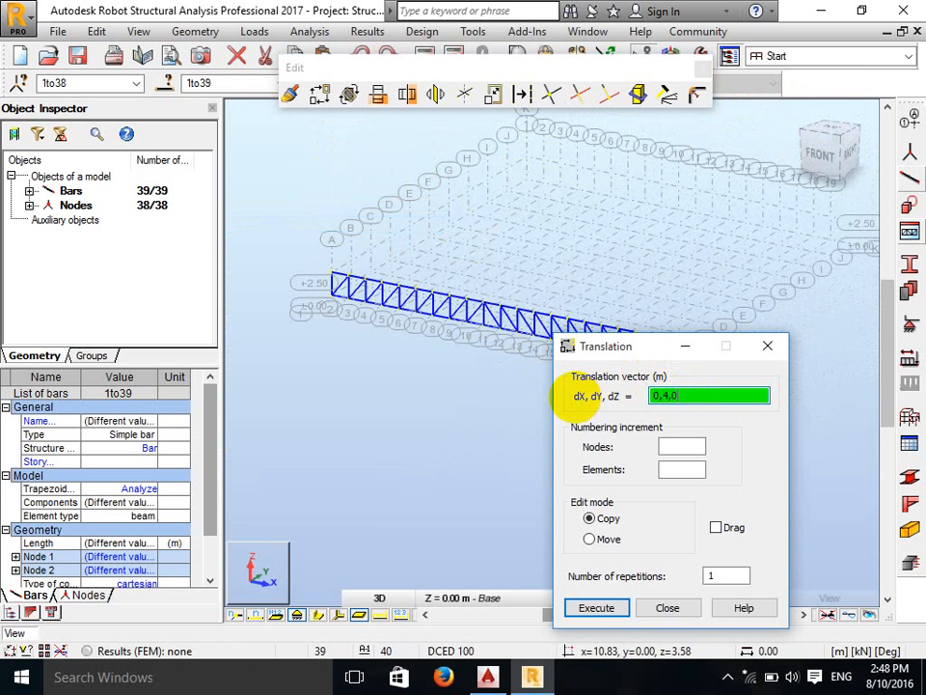
left_click(738, 576)
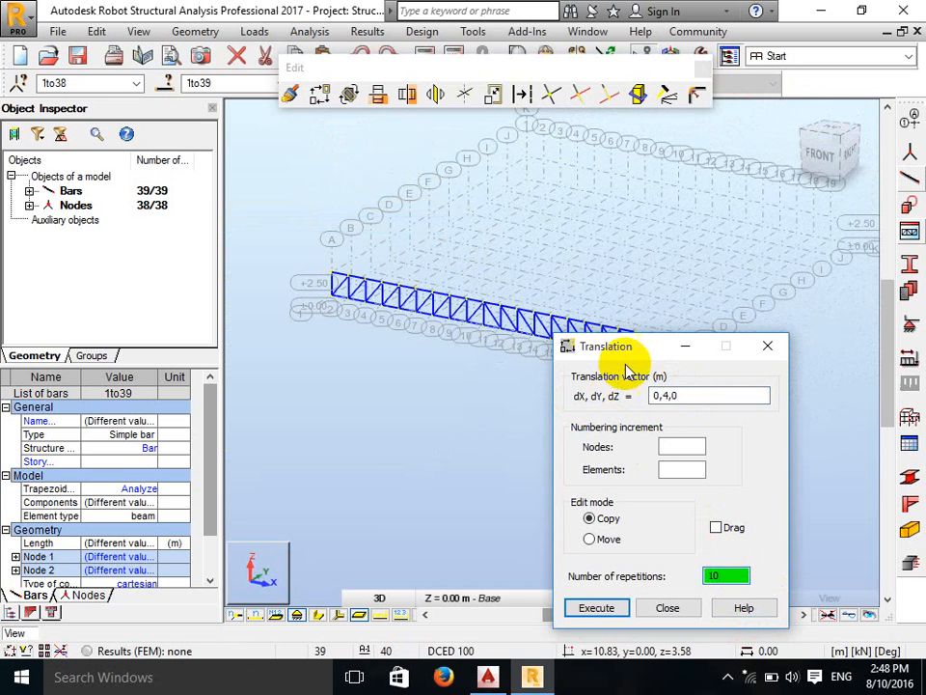
left_click_drag(631, 349, 145, 221)
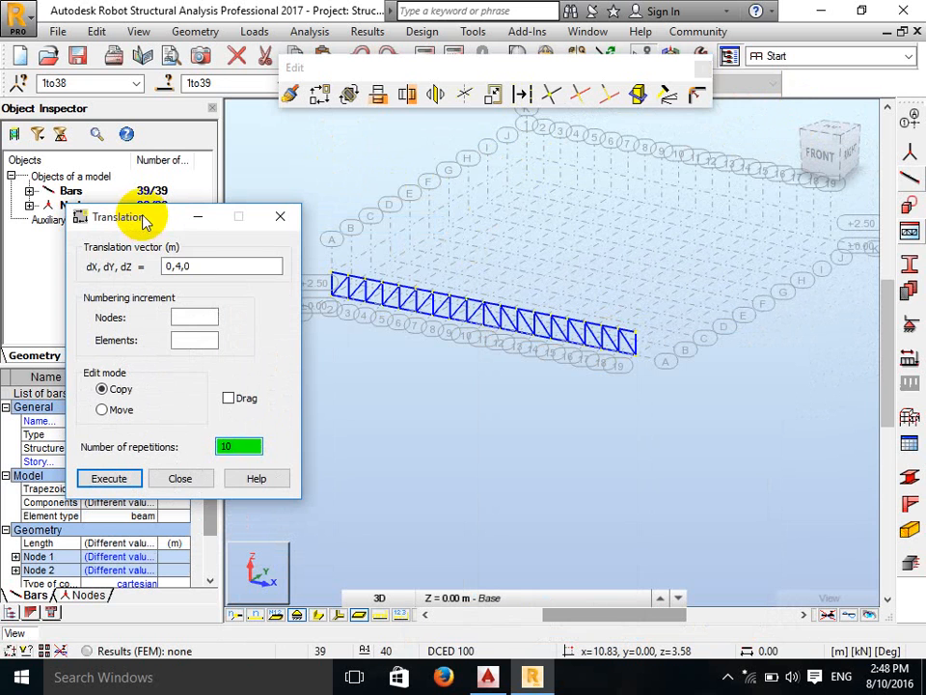
left_click(200, 266)
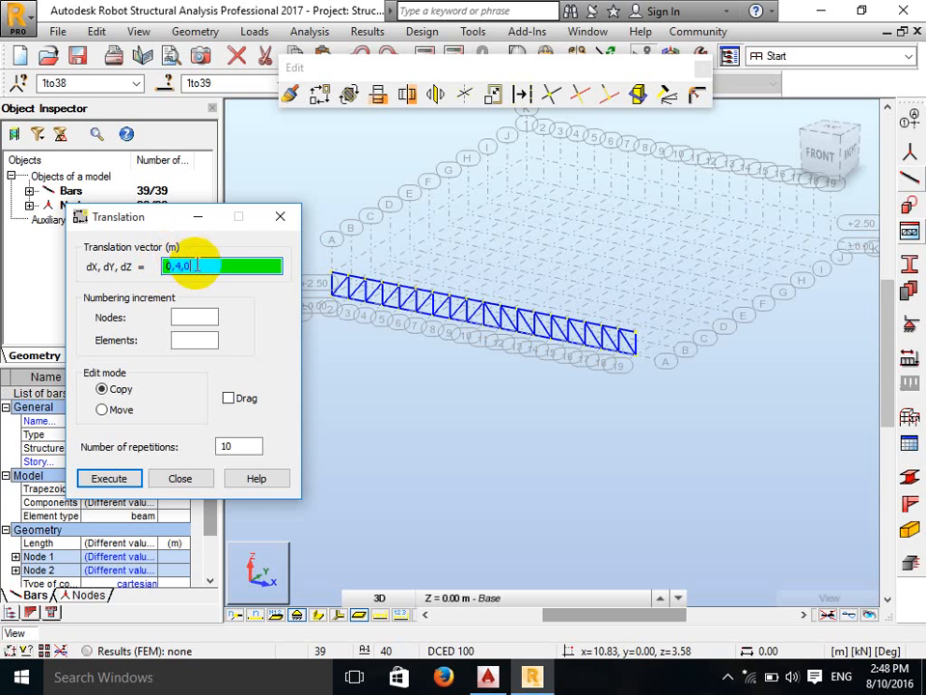
left_click(213, 263)
double_click(233, 262)
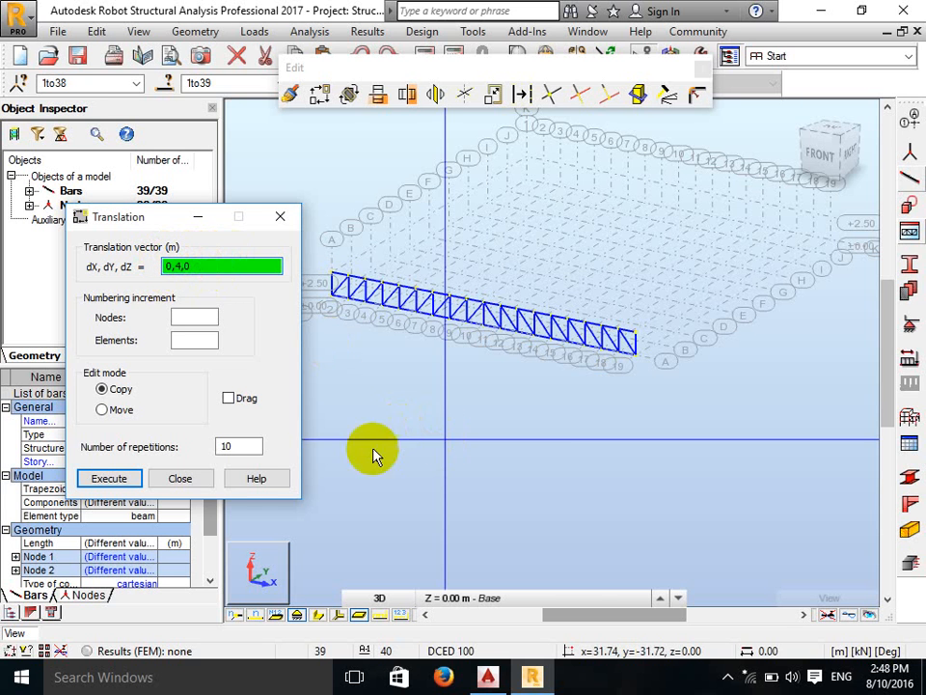
left_click(727, 676)
left_click(241, 266)
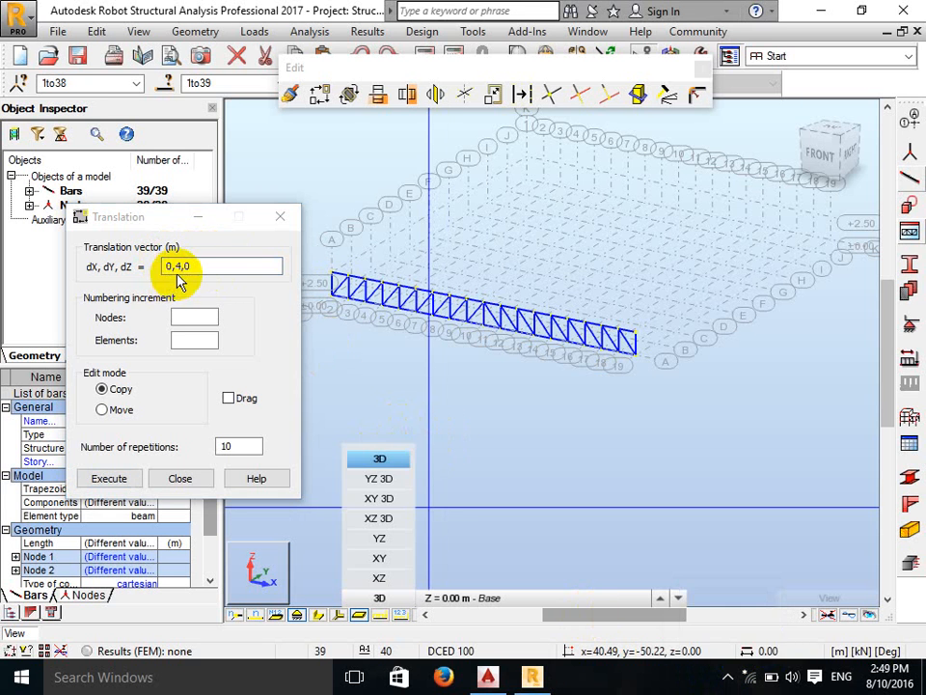
left_click(243, 446)
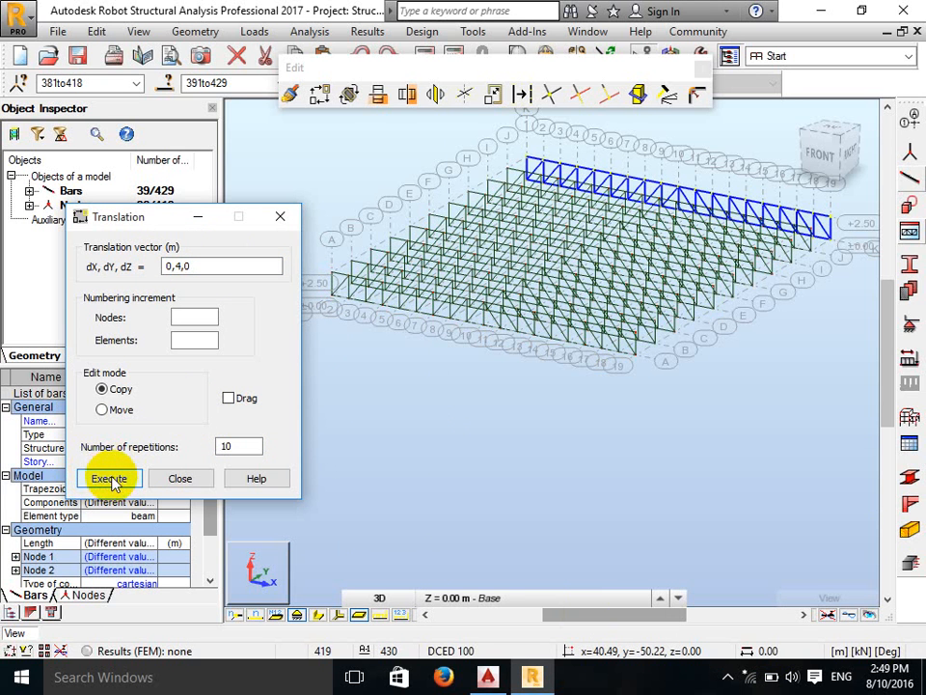
Step: Switch from the 3D view to the YZ plane at structure axis 1 (X = 0.00 m) in selection mode
double_click(213, 264)
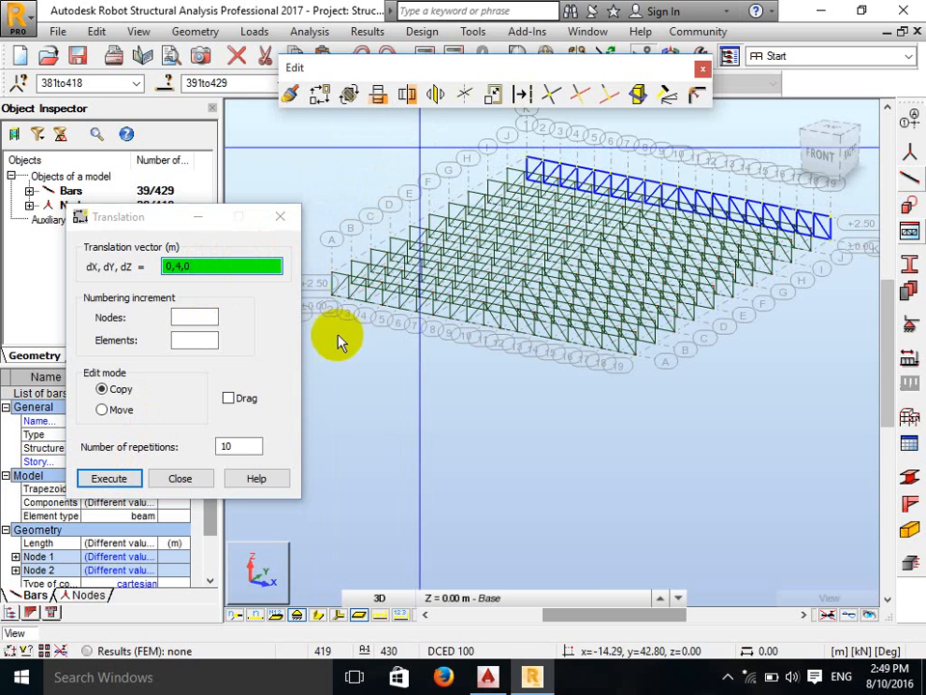
right_click(392, 325)
left_click(300, 413)
left_click_drag(432, 325, 423, 186)
right_click(303, 229)
left_click(407, 251)
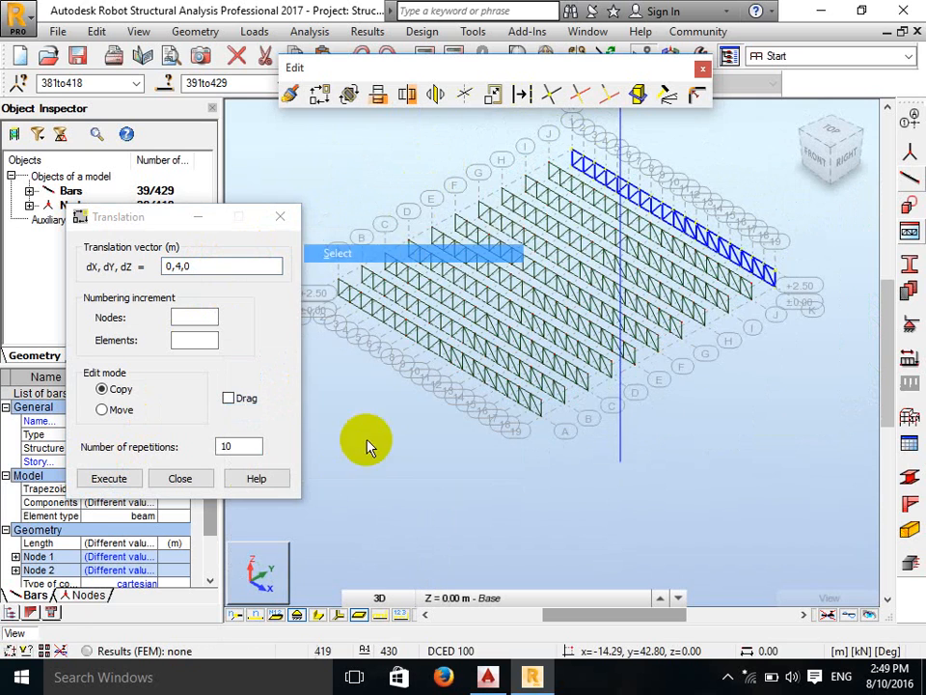
left_click(379, 598)
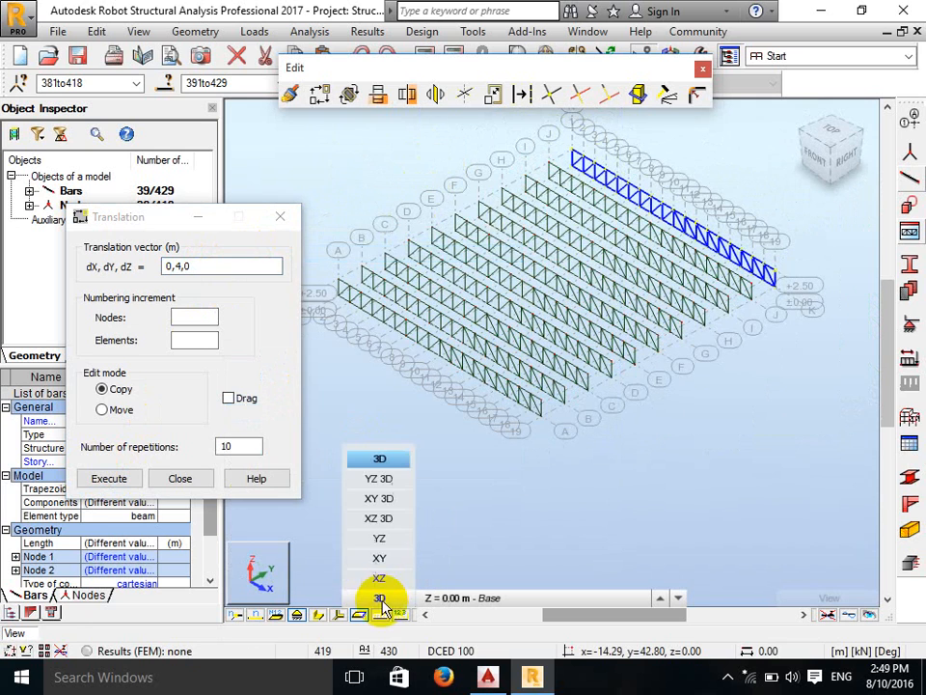
left_click(381, 539)
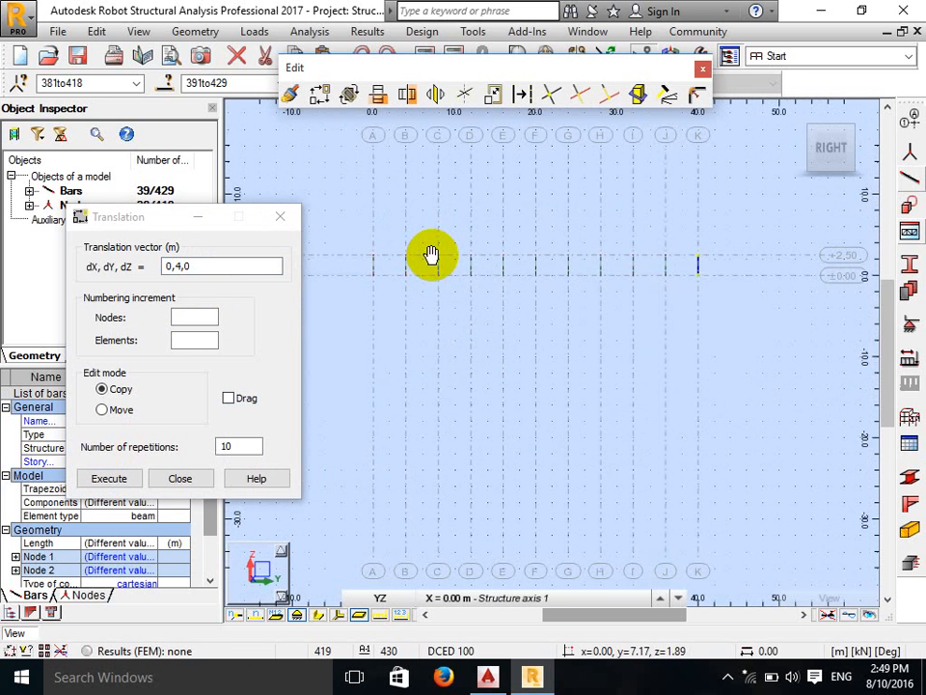
scroll(431, 256, "up", 2)
middle_click_drag(469, 228, 451, 246)
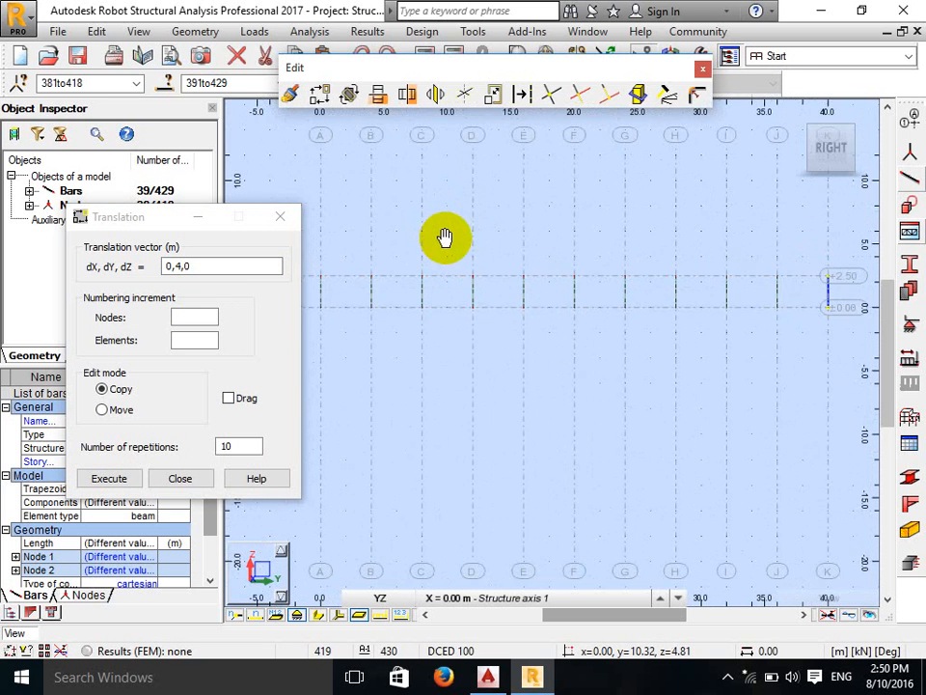
scroll(445, 237, "down", 1)
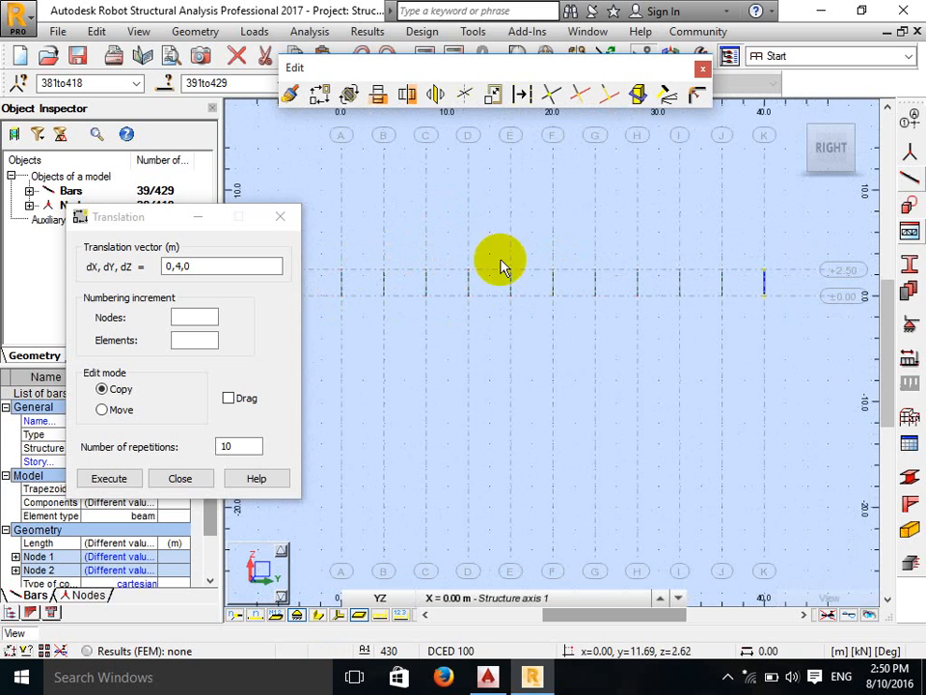
Step: Draw transverse DCED 150 chords from axis A to K: 0.00, 0.00, 2.50 to 0.00, 40.00, 2.50 and 0.00, 0.00, 0.00 to 0.00, 40.00, 0.00
left_click(910, 177)
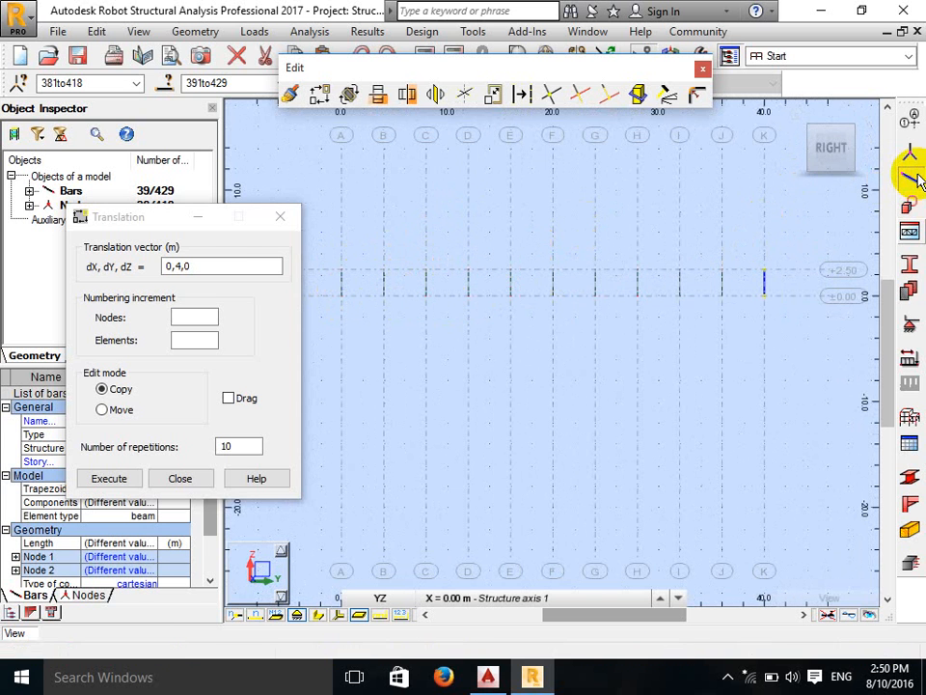
left_click(146, 323)
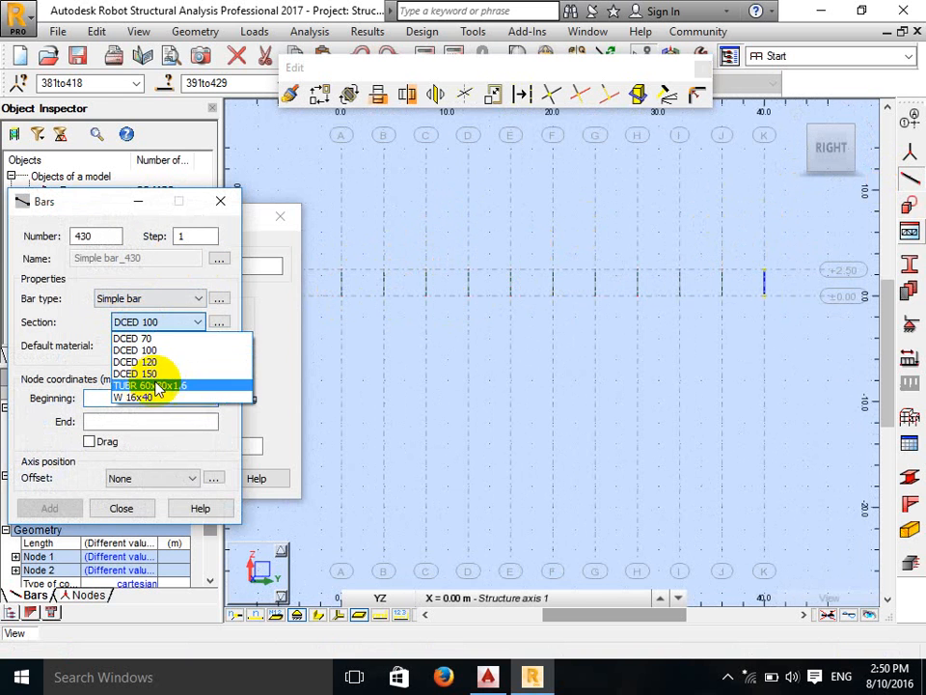
left_click(159, 373)
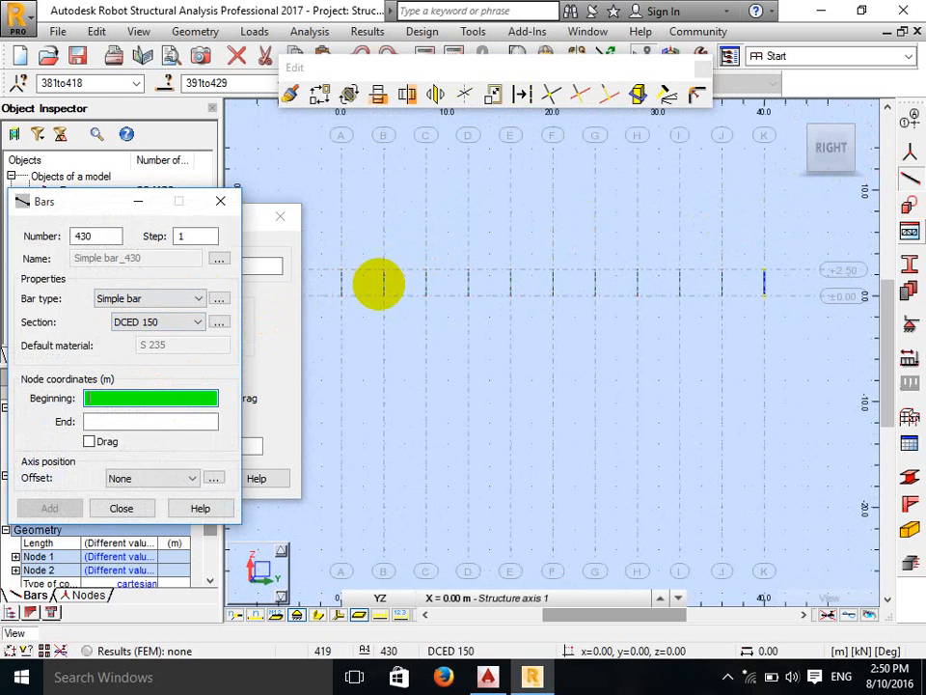
left_click(341, 269)
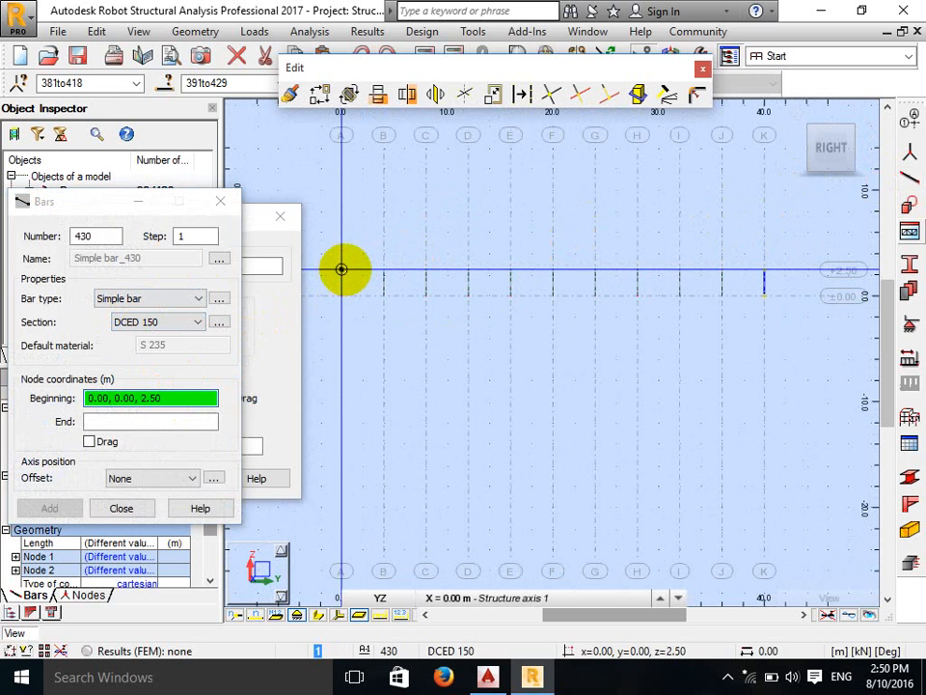
left_click(764, 269)
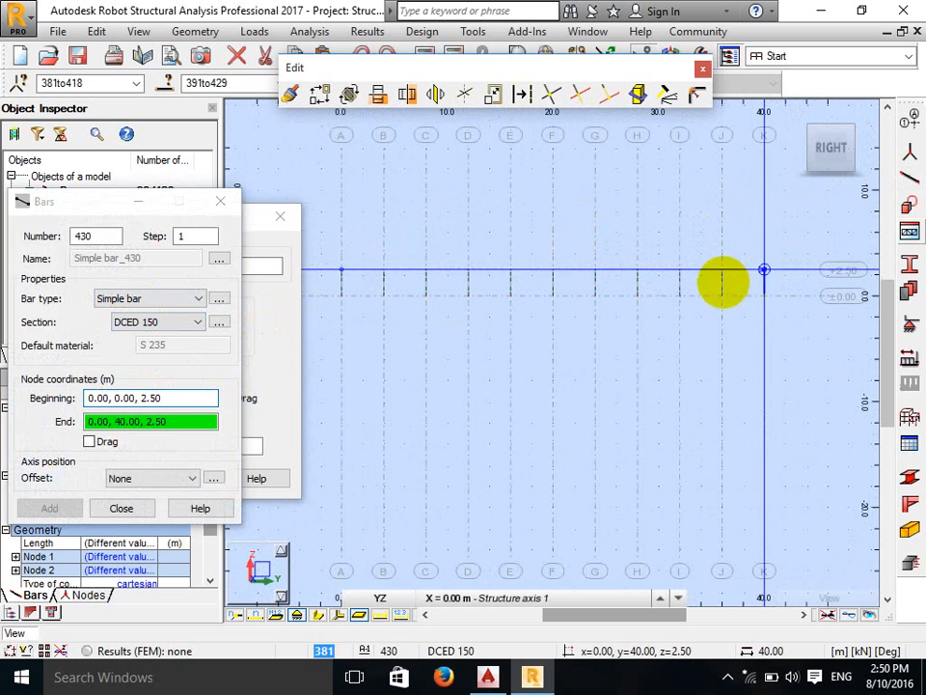
left_click(341, 294)
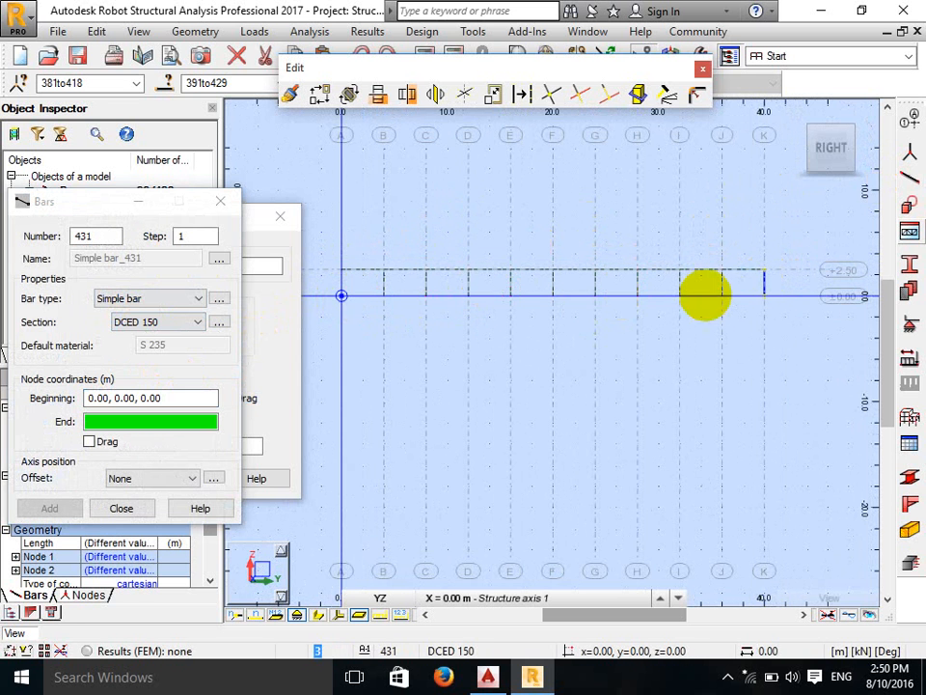
left_click(764, 297)
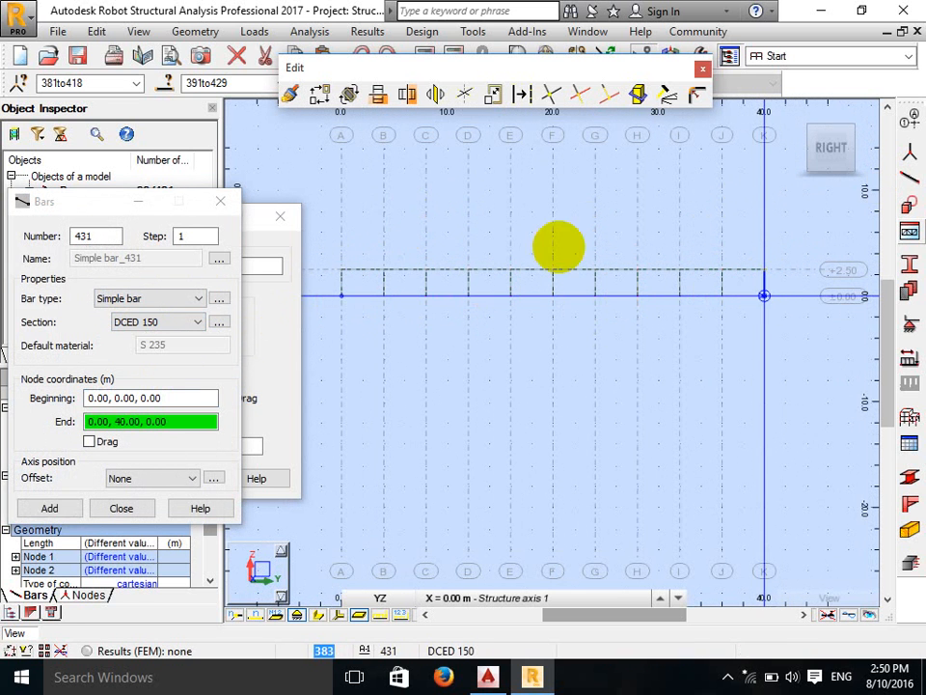
Step: Draw the first transverse diagonal as a DCED 120 bar from 0.00, 0.00, 0.00 to 0.00, 4.00, 2.50
left_click(147, 324)
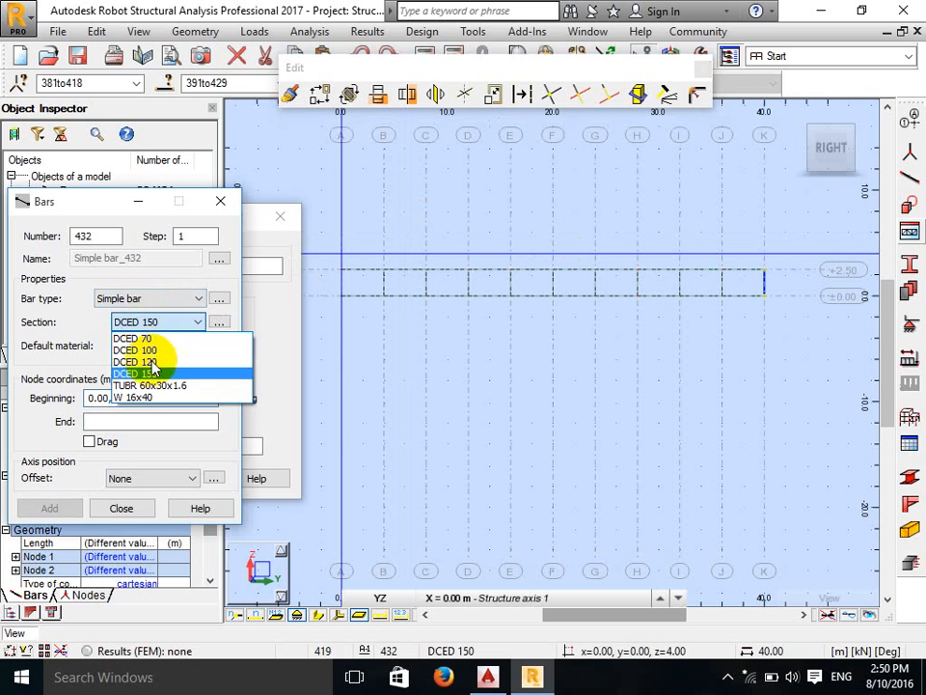
left_click(154, 359)
left_click(169, 398)
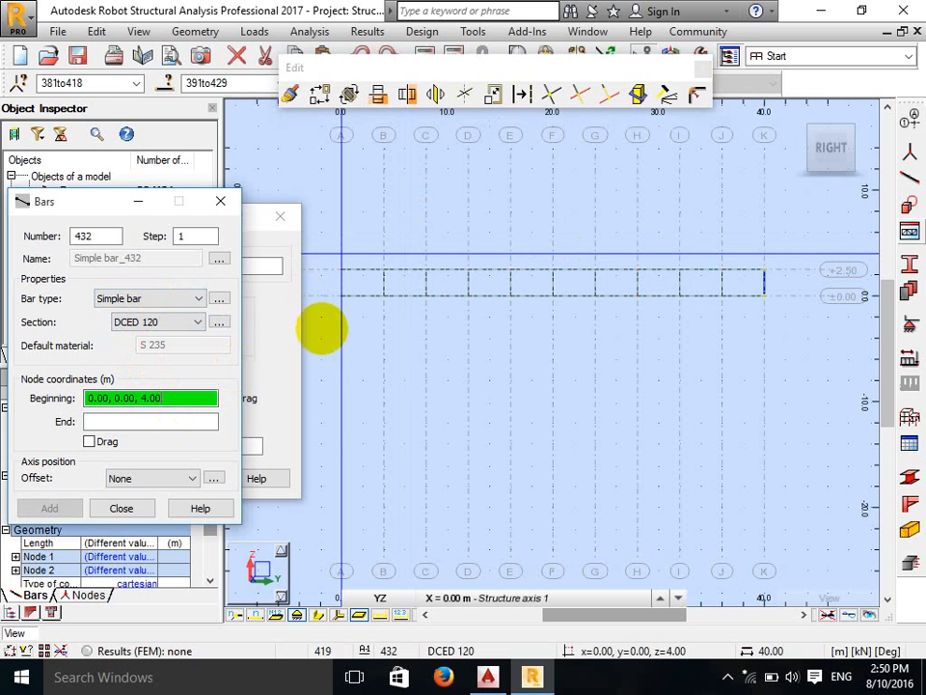
left_click(342, 296)
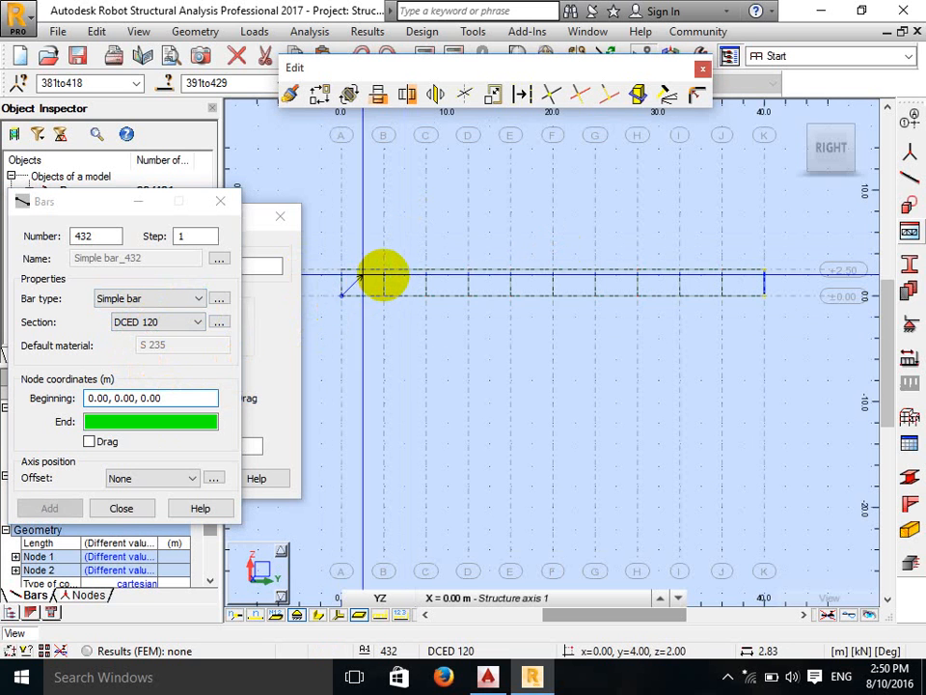
left_click(383, 269)
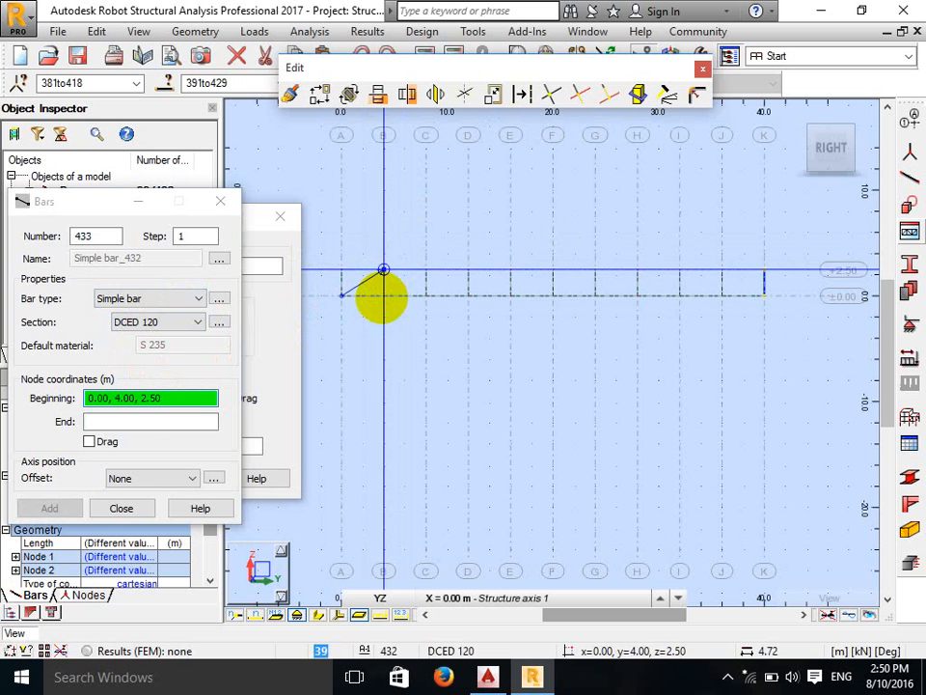
Step: Draw four more DCED 120 diagonals, each rising from the bottom chord at axes B, C, D and E to the top chord at the next axis
left_click(383, 295)
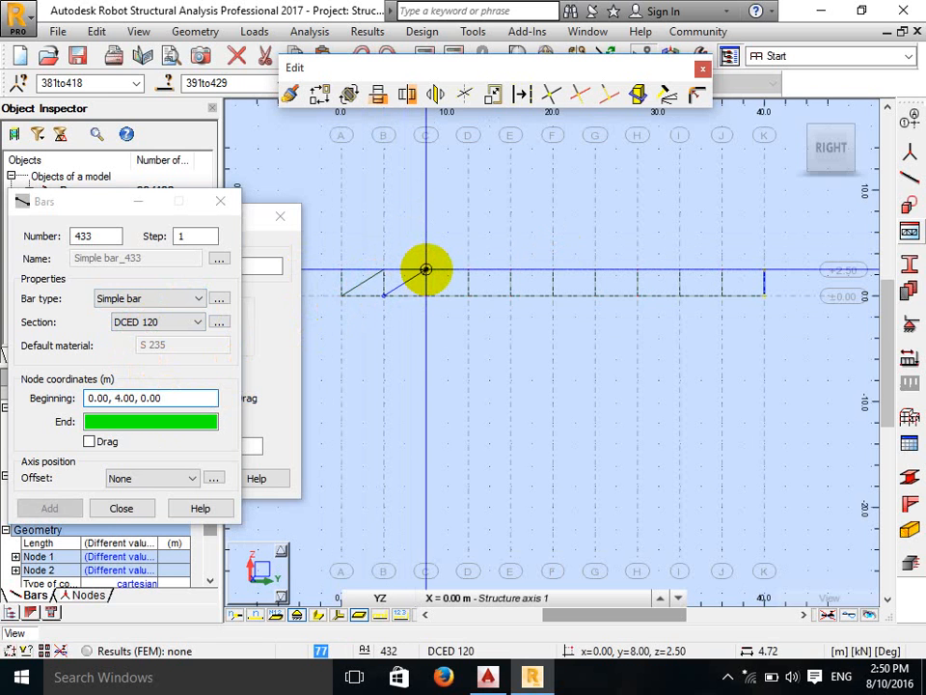
left_click(425, 269)
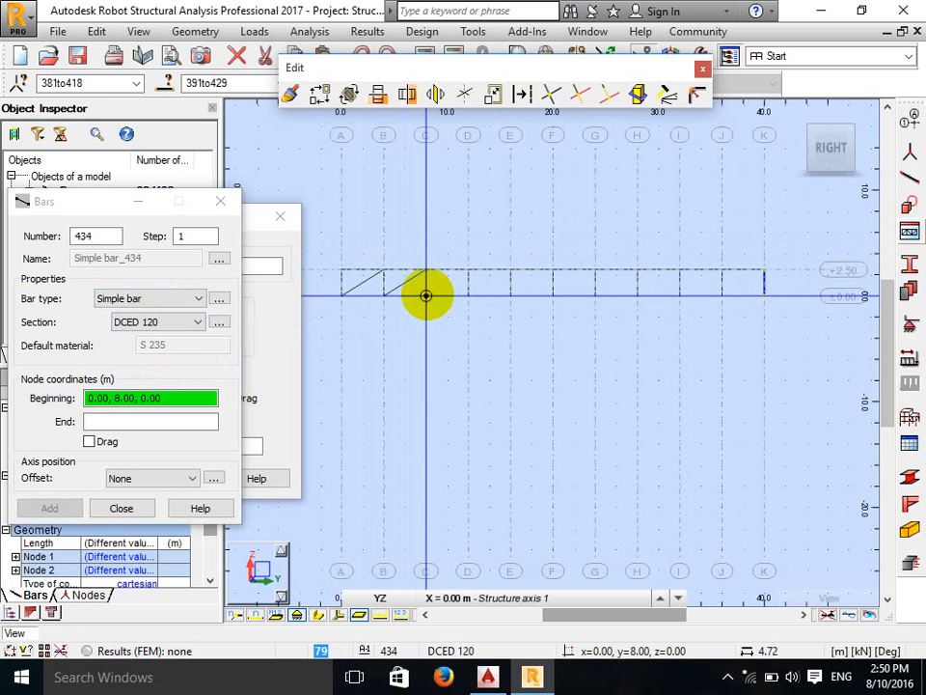
left_click(425, 296)
left_click(468, 269)
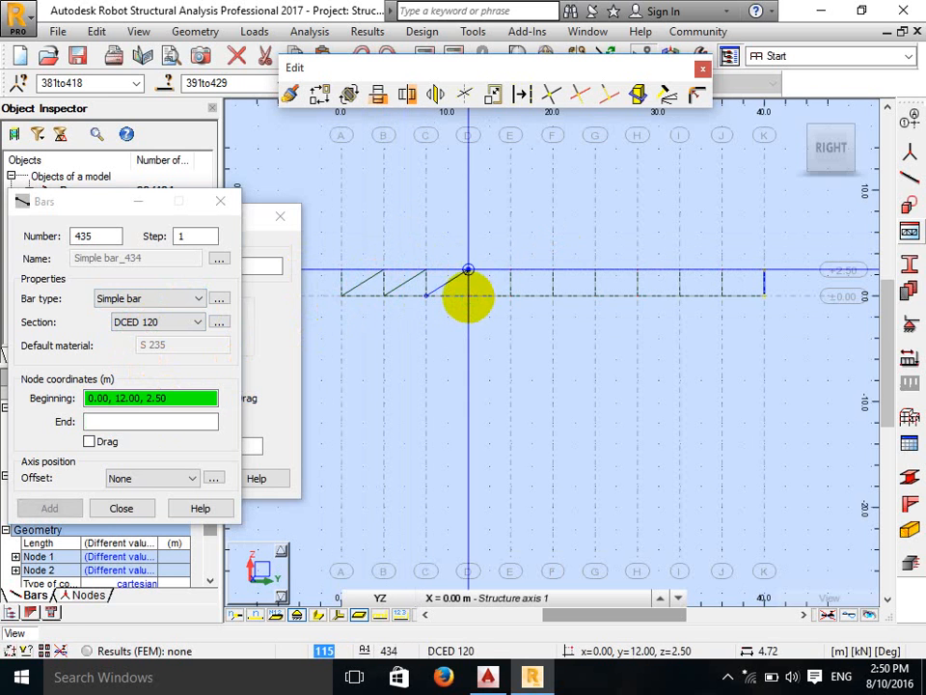
left_click(467, 296)
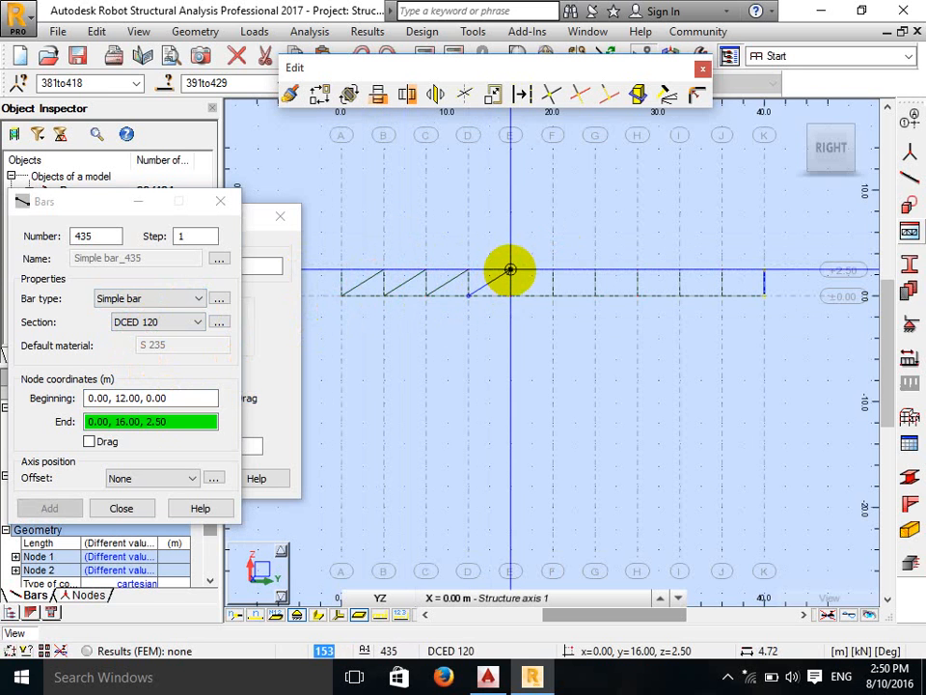
left_click(510, 269)
left_click(511, 295)
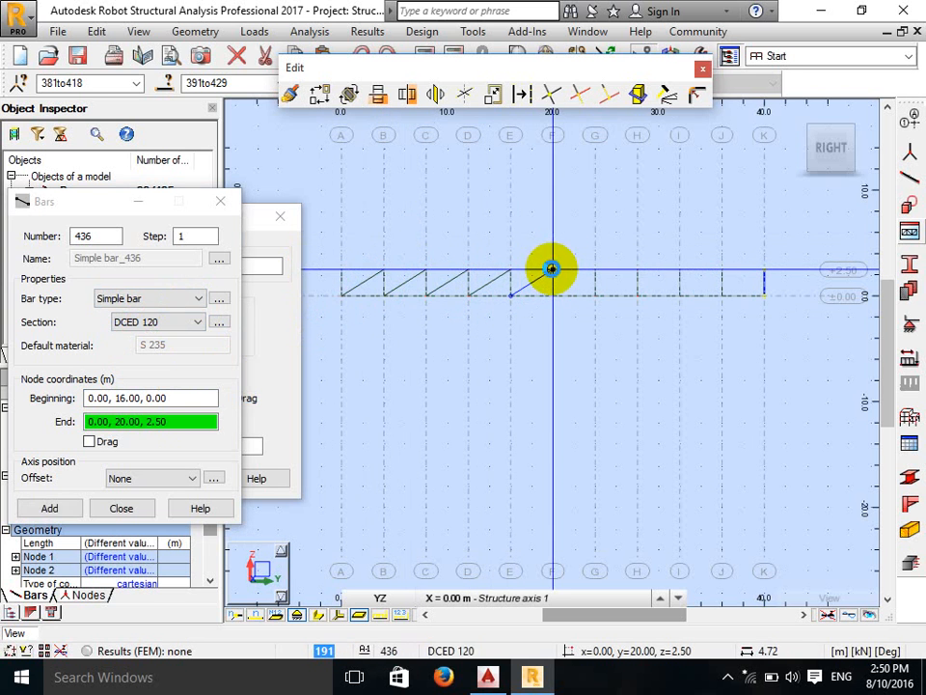
left_click(551, 269)
Step: Mirror the five transverse diagonals between axes A and F about the vertical plane at 20.00 m in copy mode
right_click(473, 262)
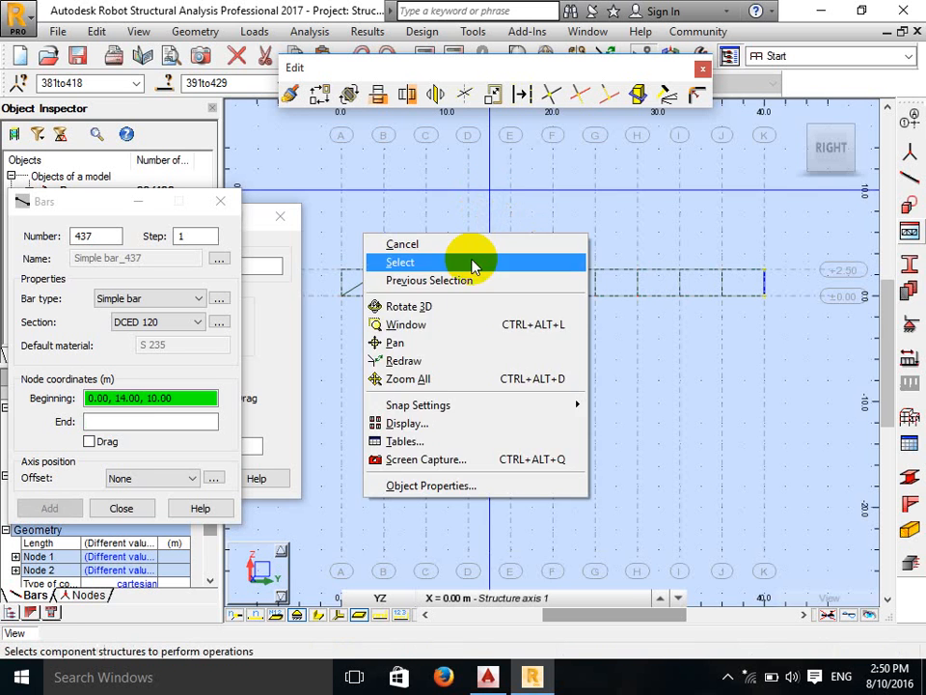
left_click(472, 262)
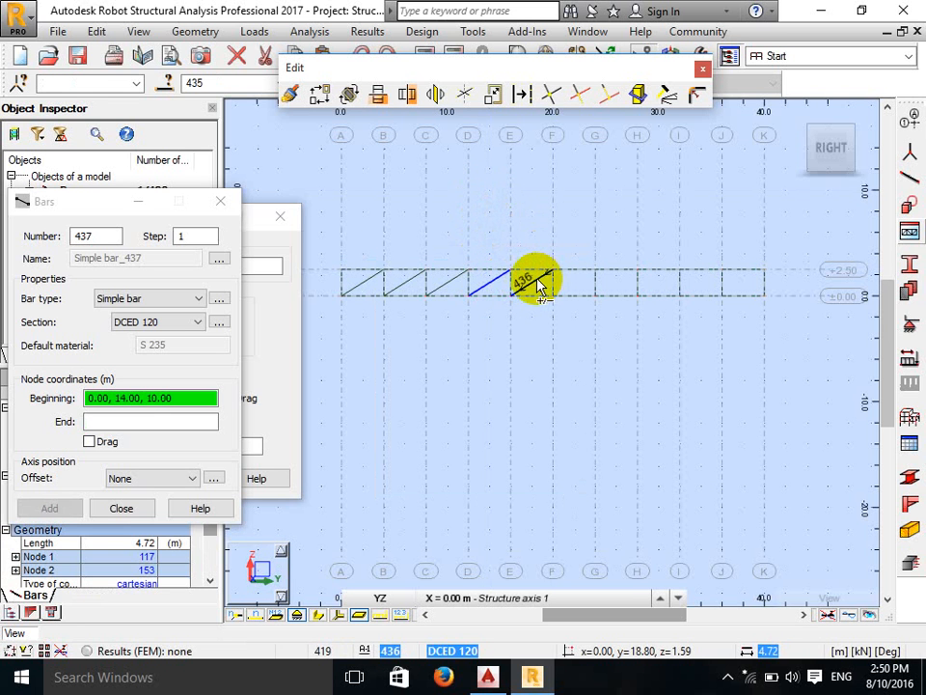
left_click(469, 287, "ctrl")
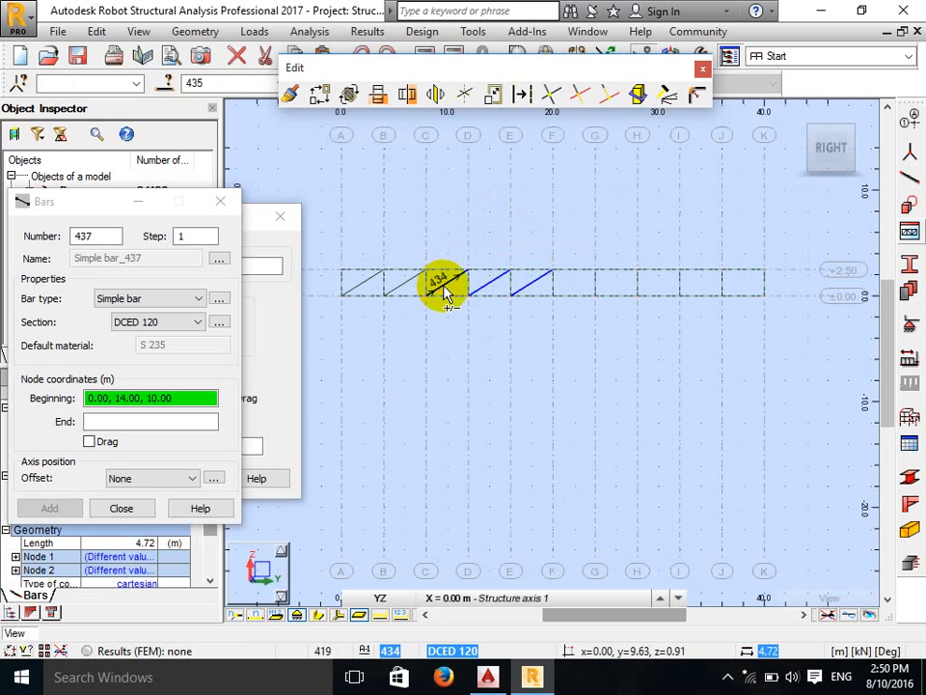
left_click(446, 289, "ctrl")
left_click(403, 287, "ctrl")
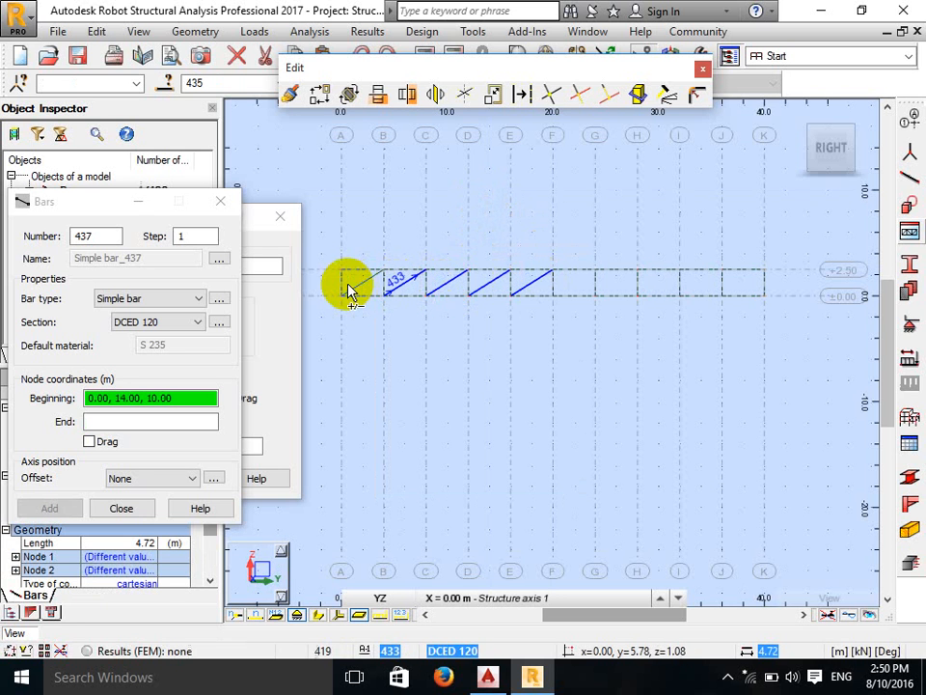
left_click(364, 290, "ctrl")
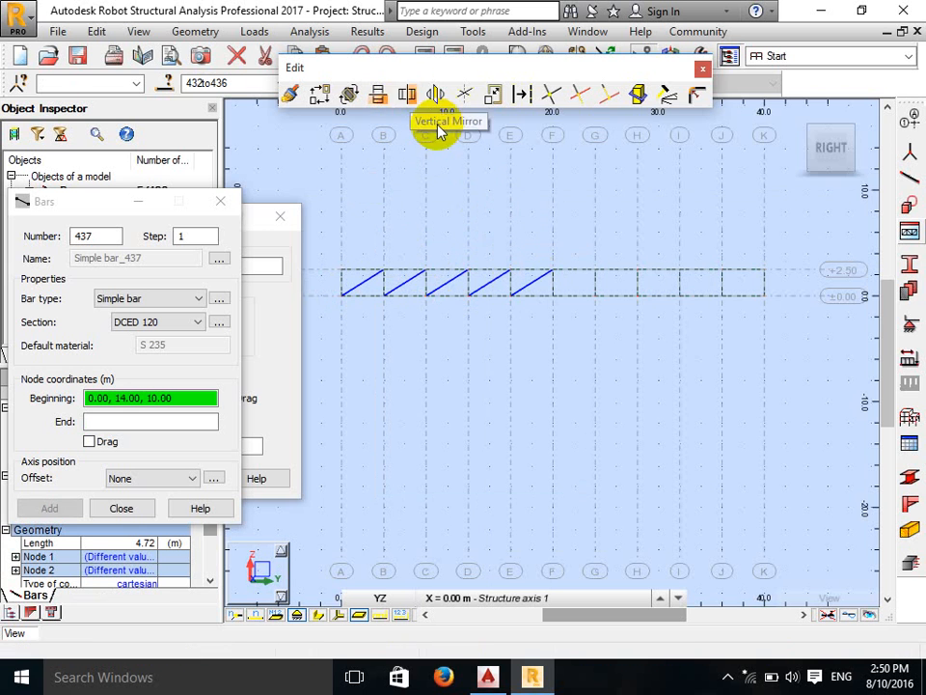
left_click(406, 95)
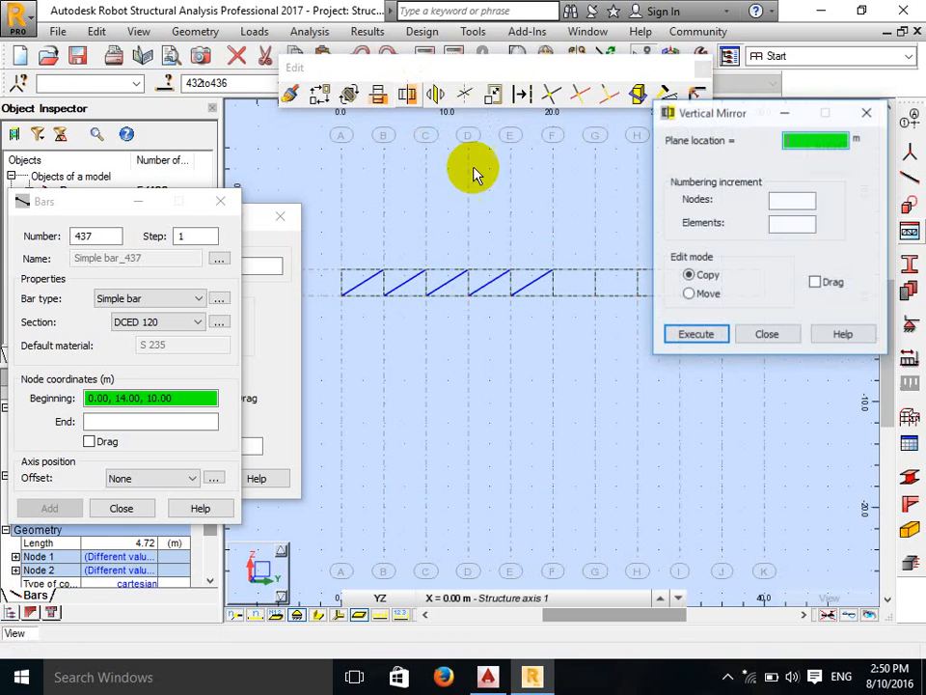
left_click(552, 296)
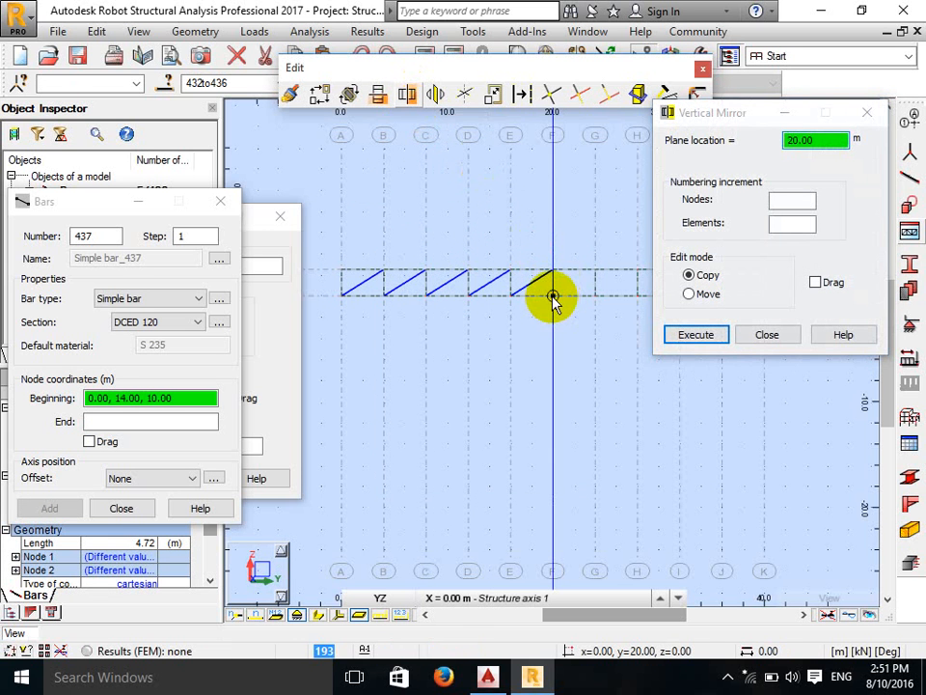
left_click(766, 335)
middle_click_drag(507, 189, 509, 203)
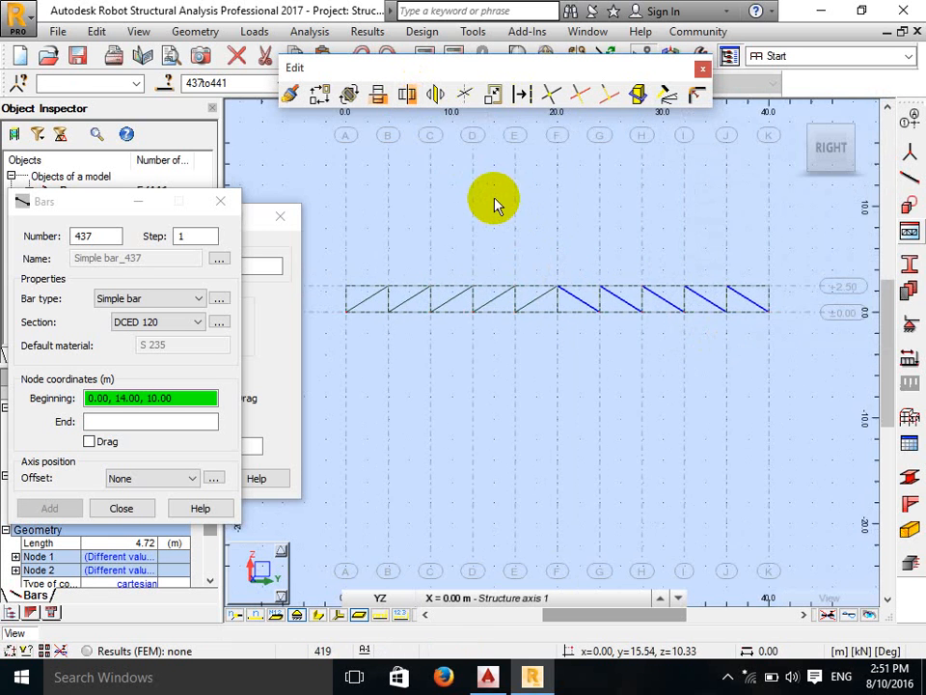
scroll(494, 199, "up", 1)
scroll(518, 194, "down", 1)
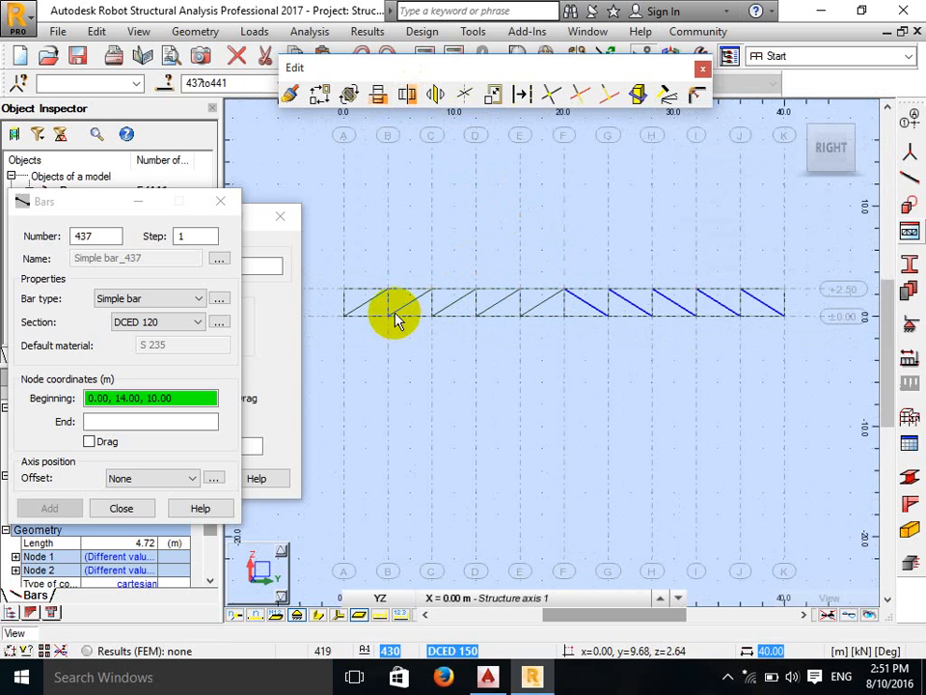
Step: Return to selection mode and clear the selection of the mirrored diagonals
left_click(462, 600)
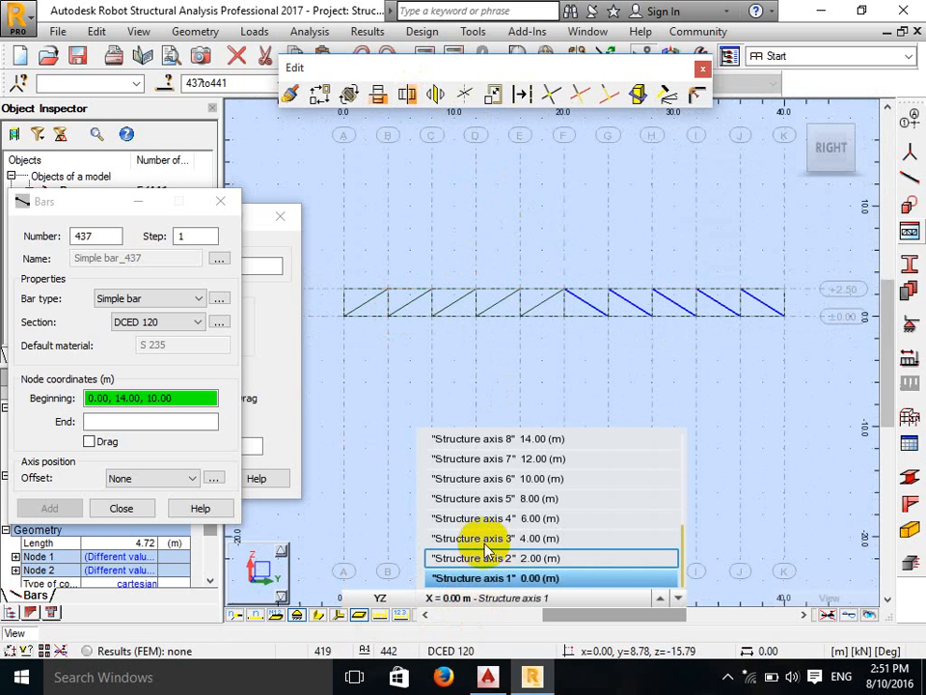
left_click(429, 382)
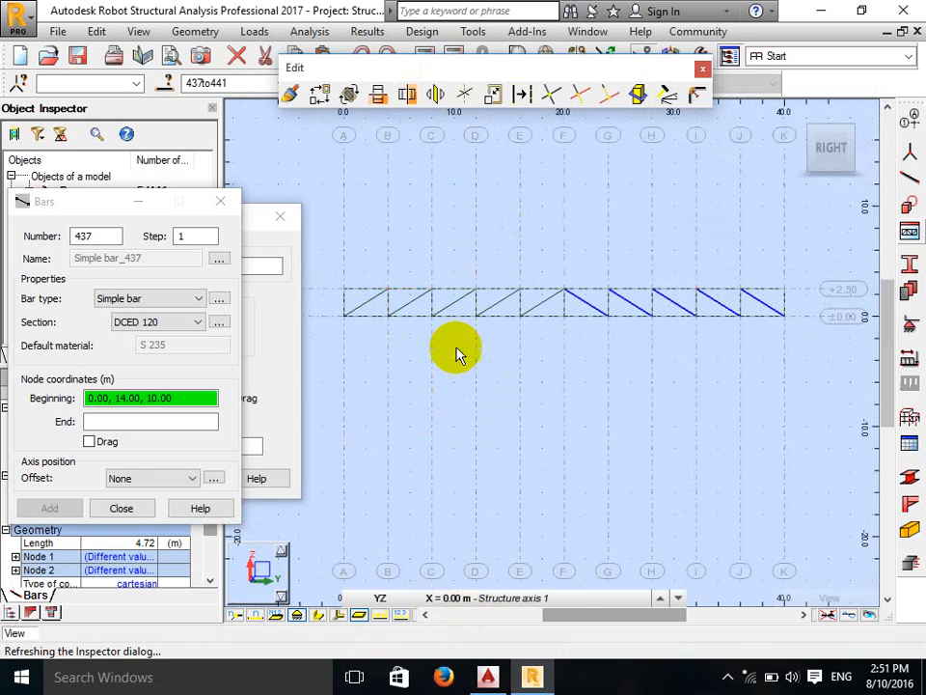
right_click(456, 371)
left_click(449, 397)
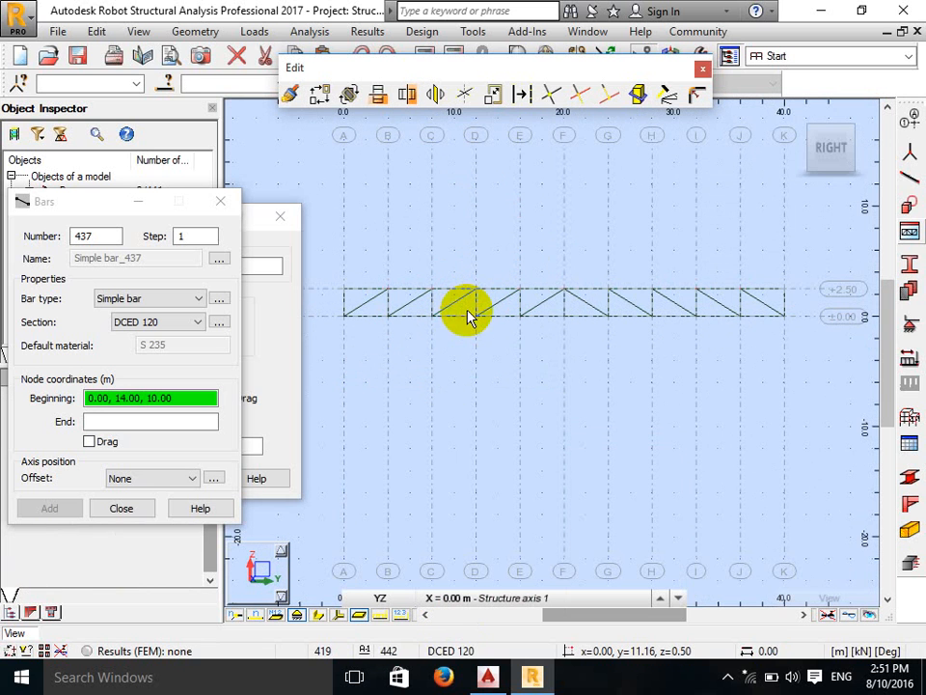
left_click(727, 678)
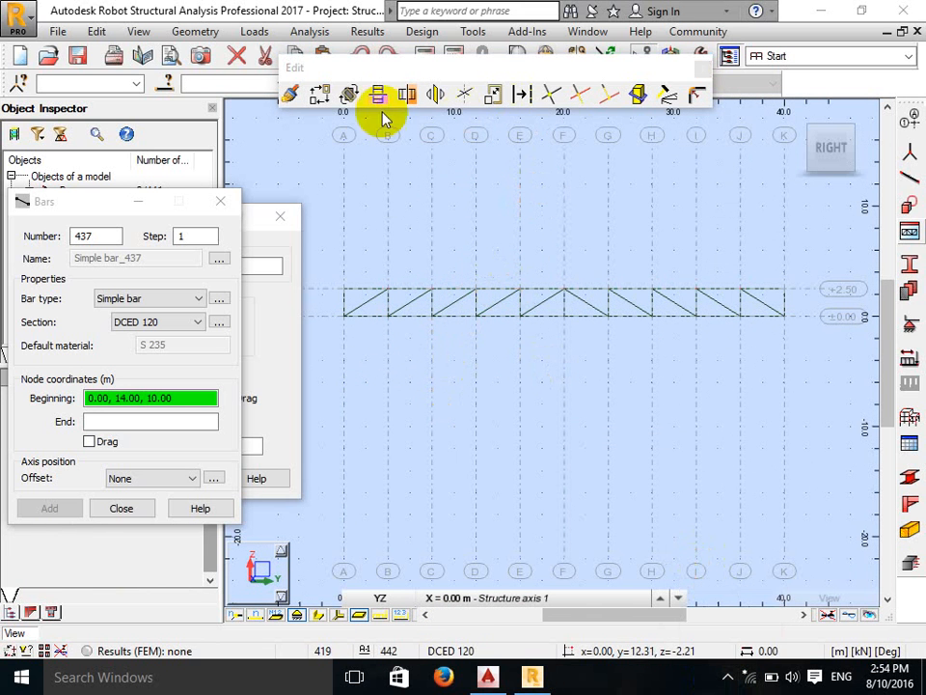
Step: Select the top and bottom chords of the transverse truss on structure axis 1 in the YZ plane at X = 0.00 m
left_click(789, 115)
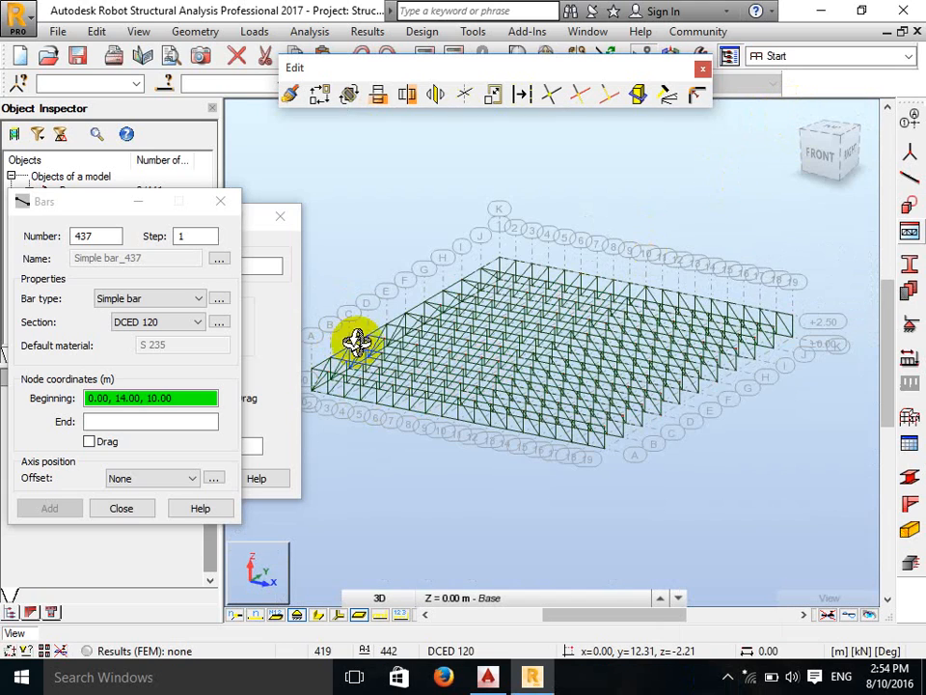
scroll(362, 345, "up", 5)
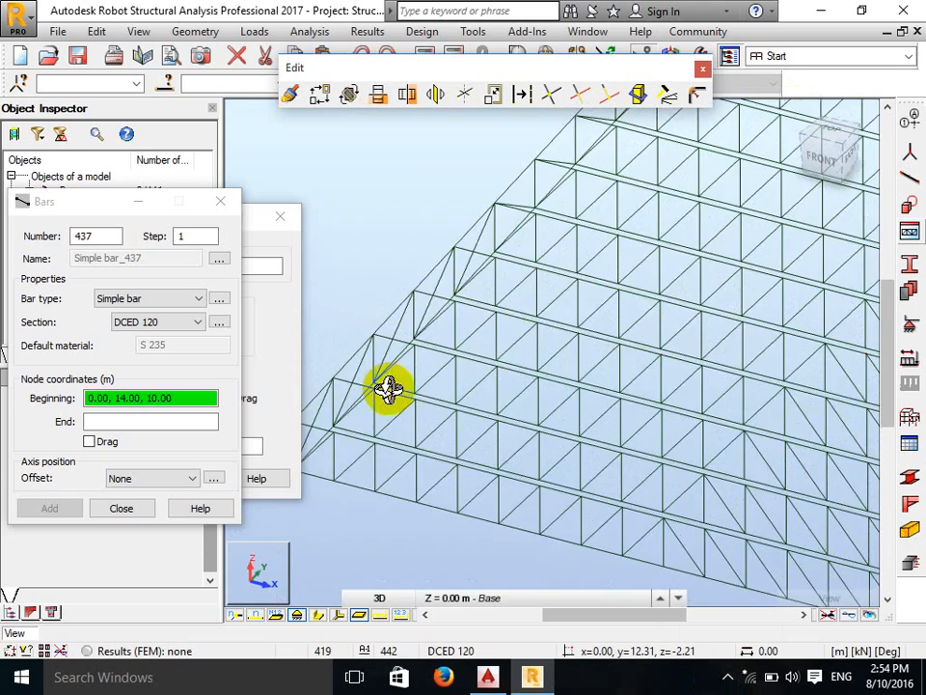
scroll(356, 420, "down", 3)
scroll(368, 434, "up", 5)
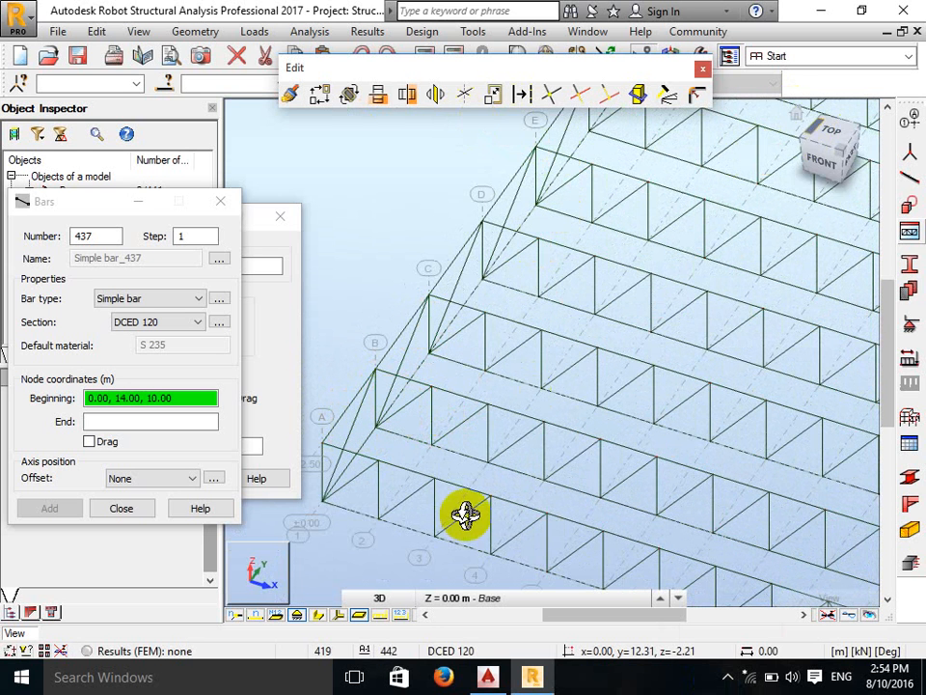
left_click(380, 597)
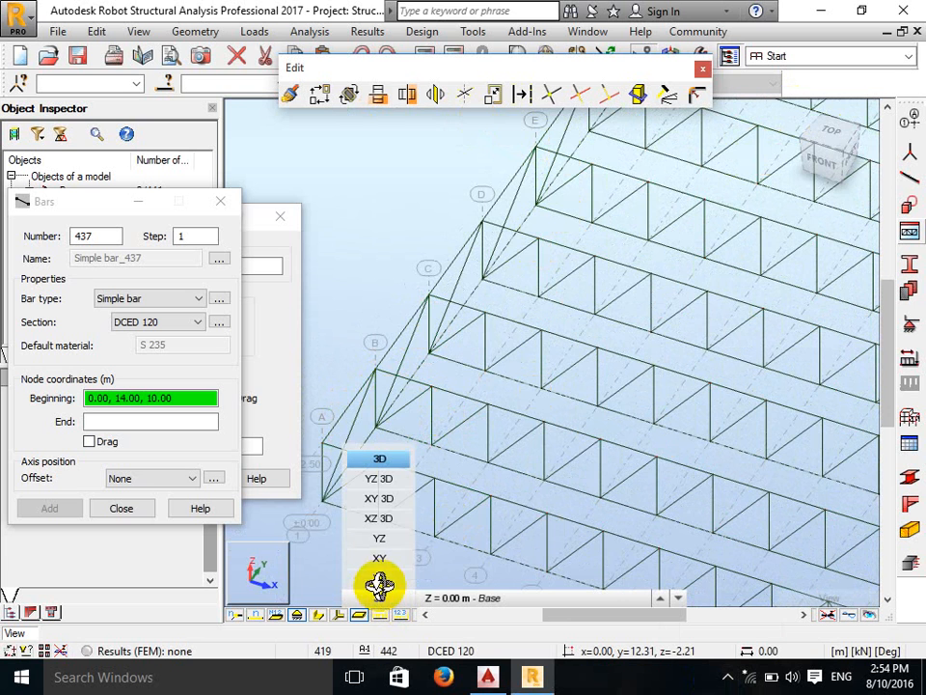
left_click(381, 538)
right_click(447, 271)
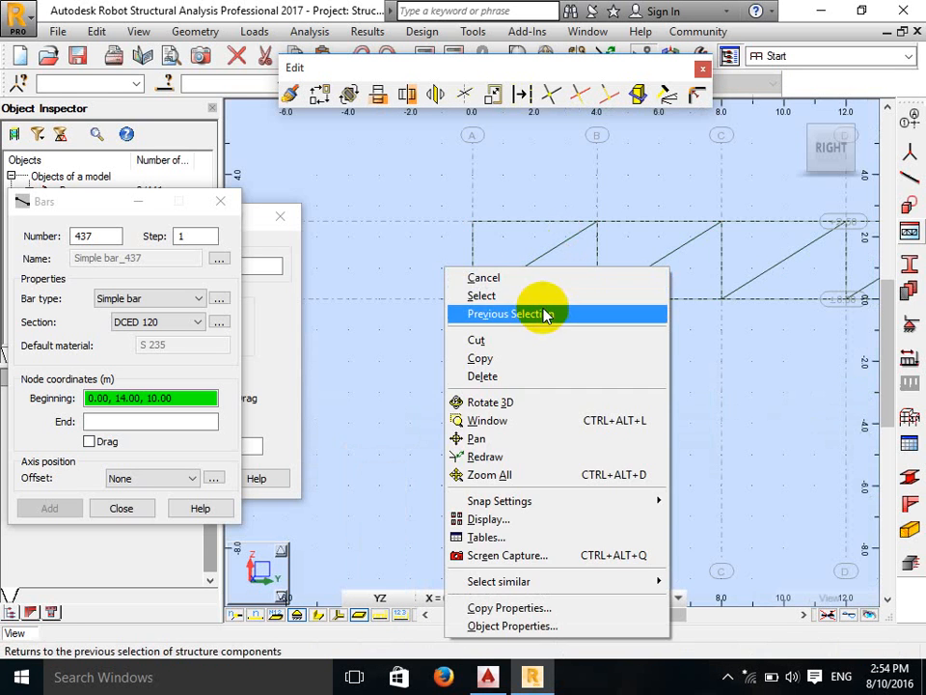
left_click(543, 296)
left_click(522, 223)
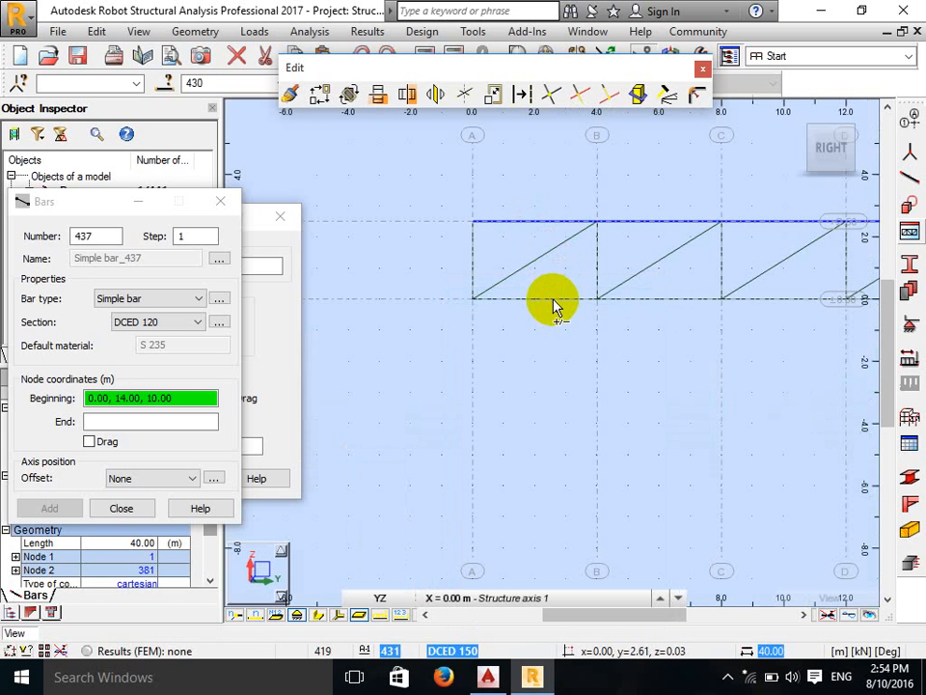
left_click(523, 301, "ctrl")
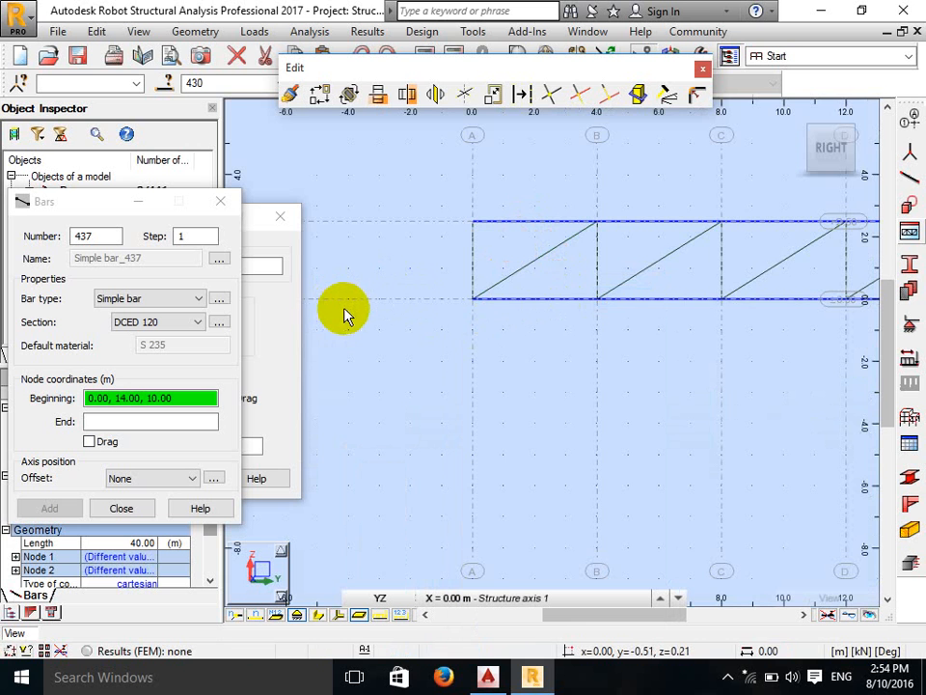
Step: Select the whole transverse truss from axis A to K and remove the DCED 100 bars from the selection
middle_click_drag(509, 250, 399, 302)
scroll(433, 311, "down", 5)
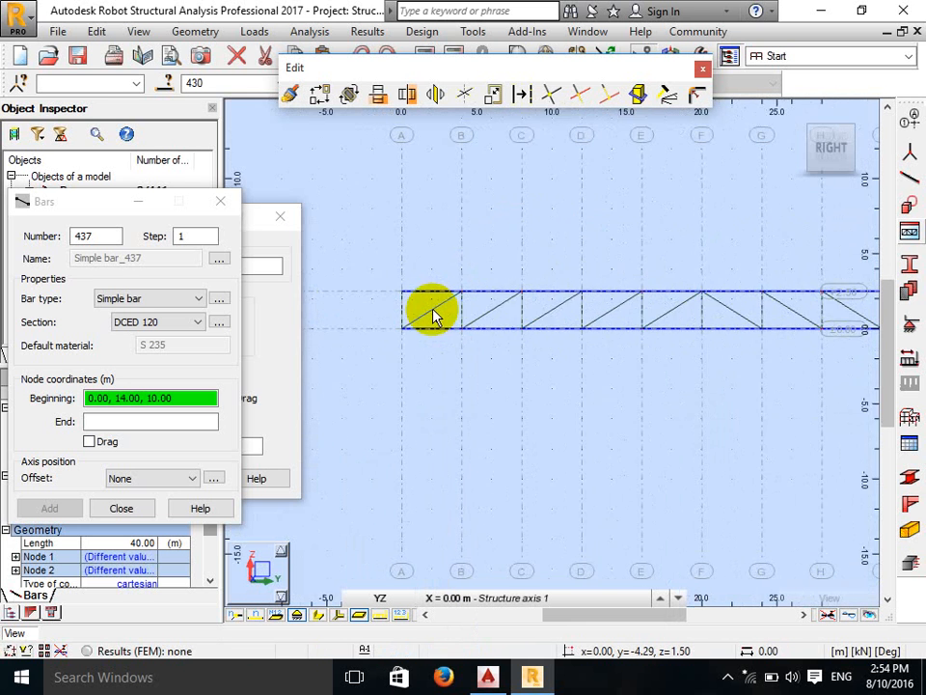
scroll(434, 311, "down", 1)
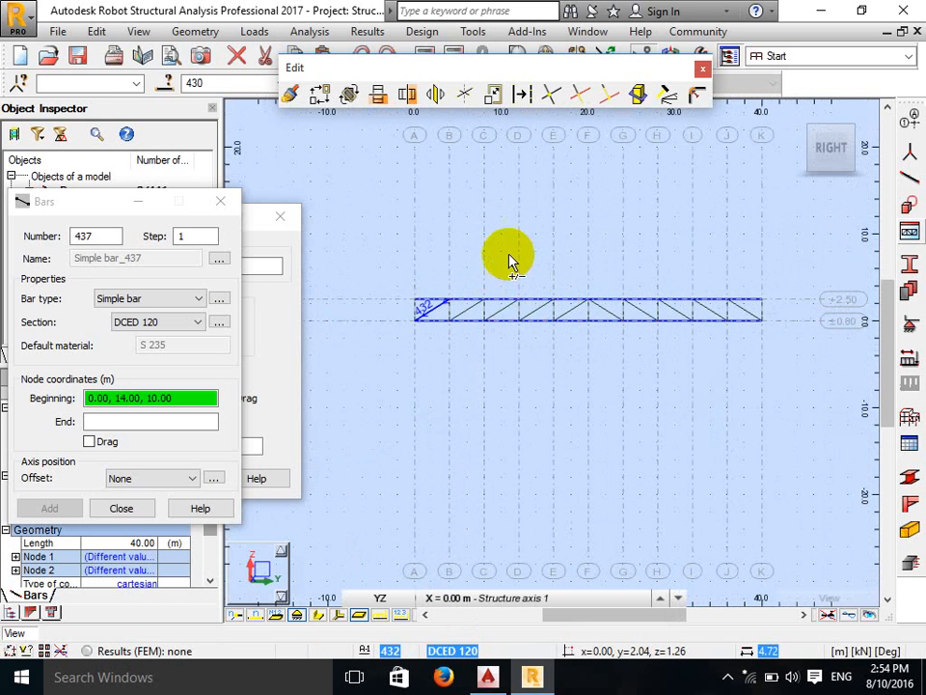
scroll(519, 256, "up", 1)
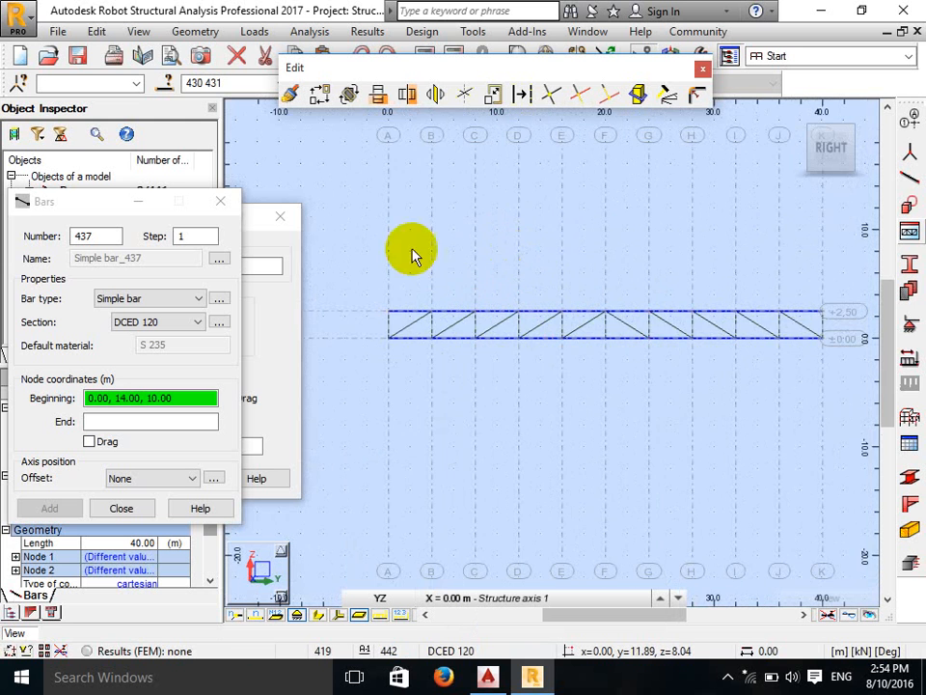
scroll(355, 274, "down", 1)
left_click_drag(345, 270, 813, 434)
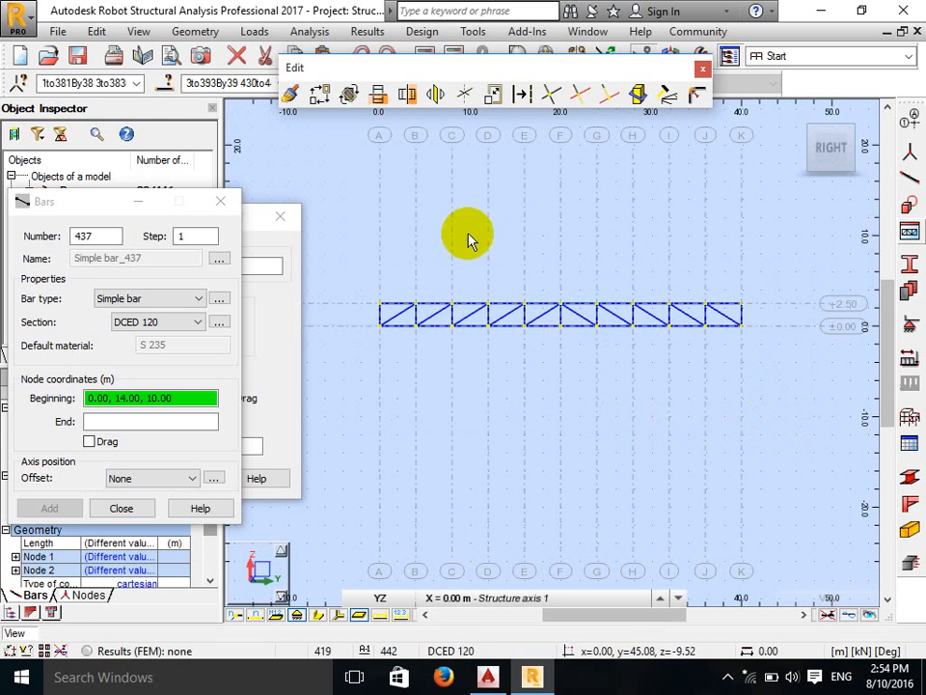
left_click(169, 87)
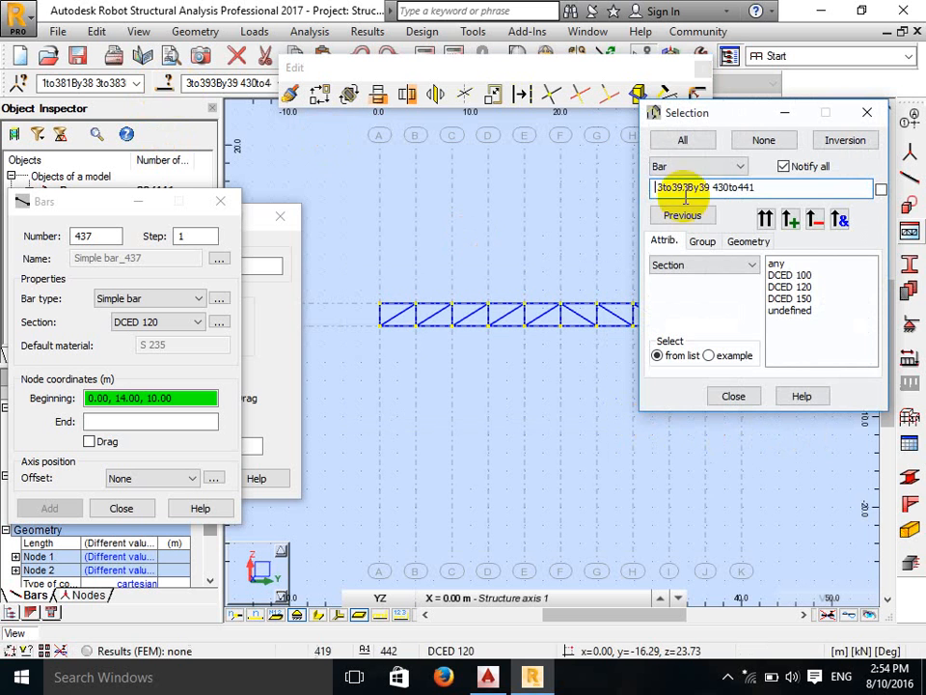
left_click(801, 275)
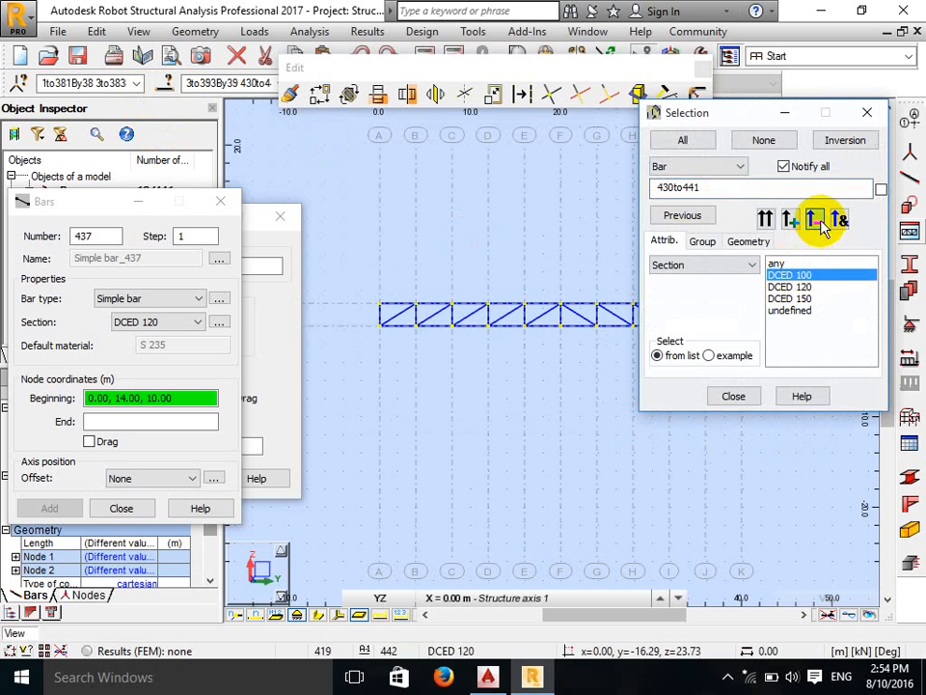
left_click(734, 397)
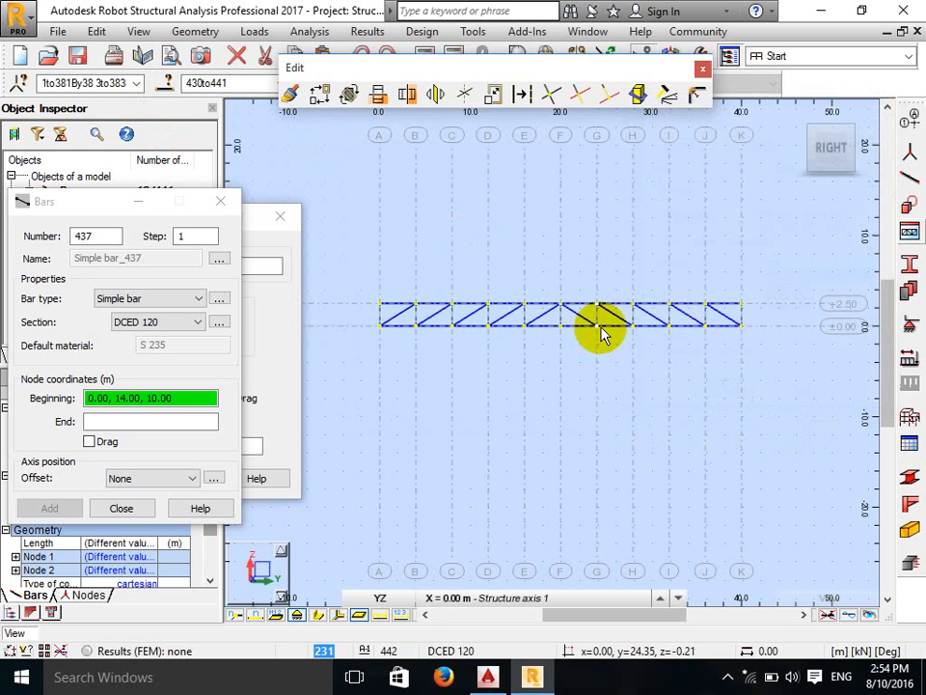
Step: Copy the selected transverse chords and diagonals by a translation vector of 2,0 with 18 repetitions
scroll(678, 328, "up", 1)
scroll(686, 288, "down", 1)
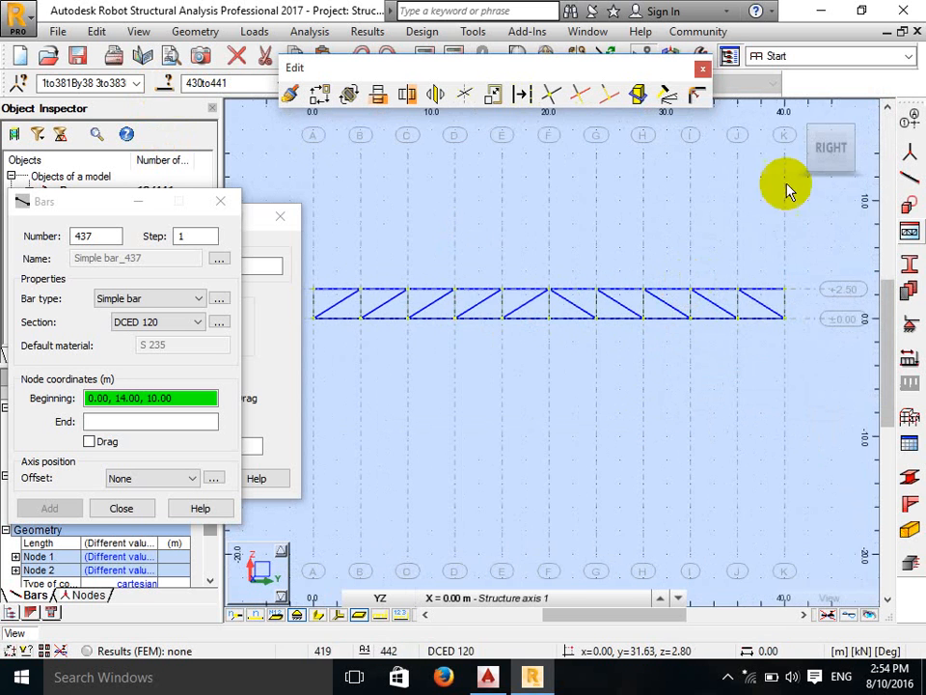
left_click(796, 117)
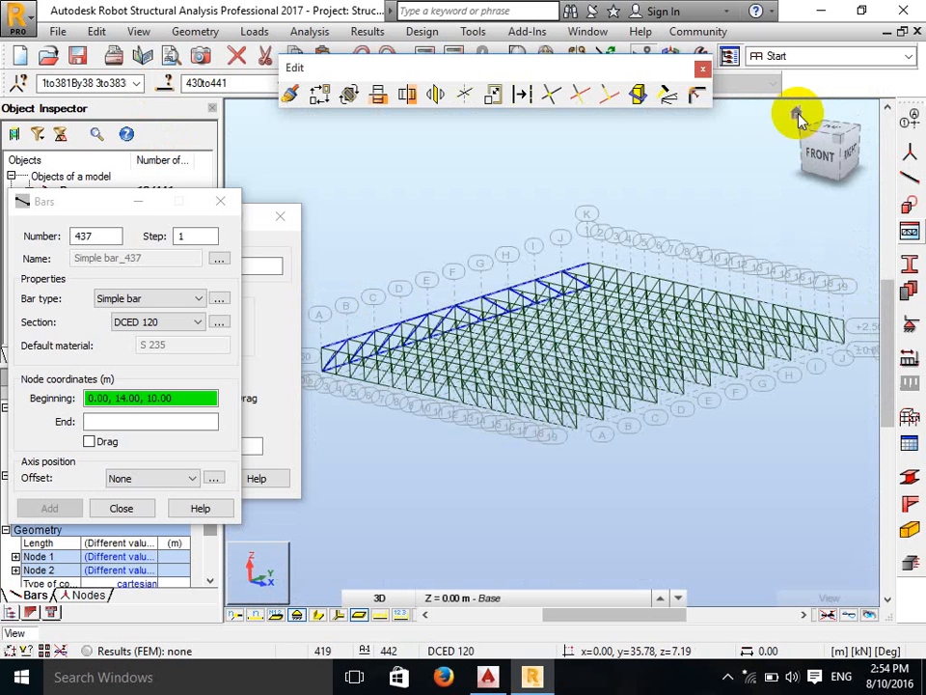
scroll(308, 383, "up", 2)
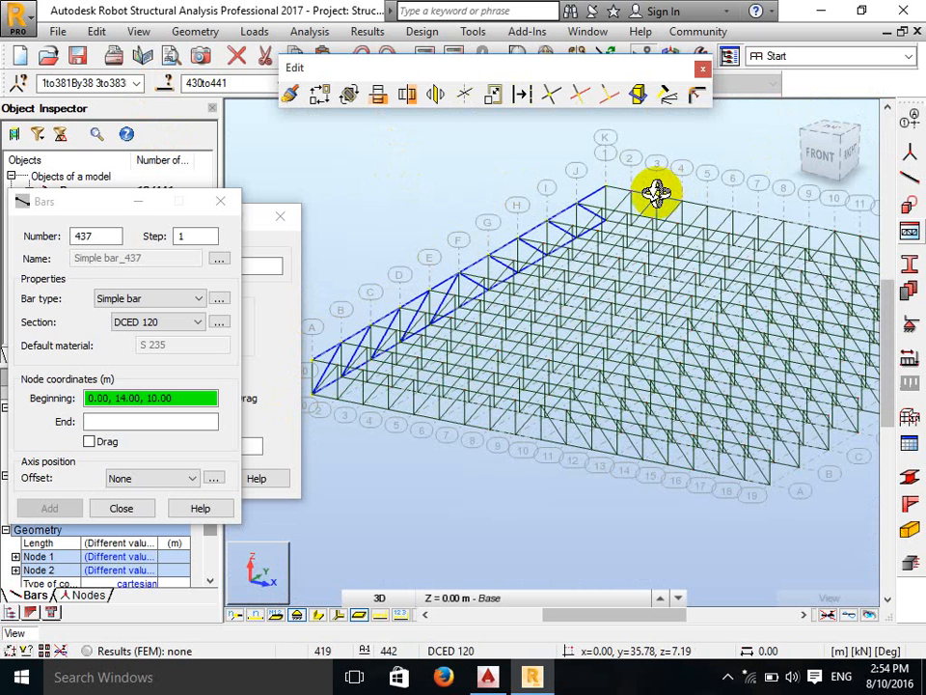
right_click(400, 167)
left_click(392, 192)
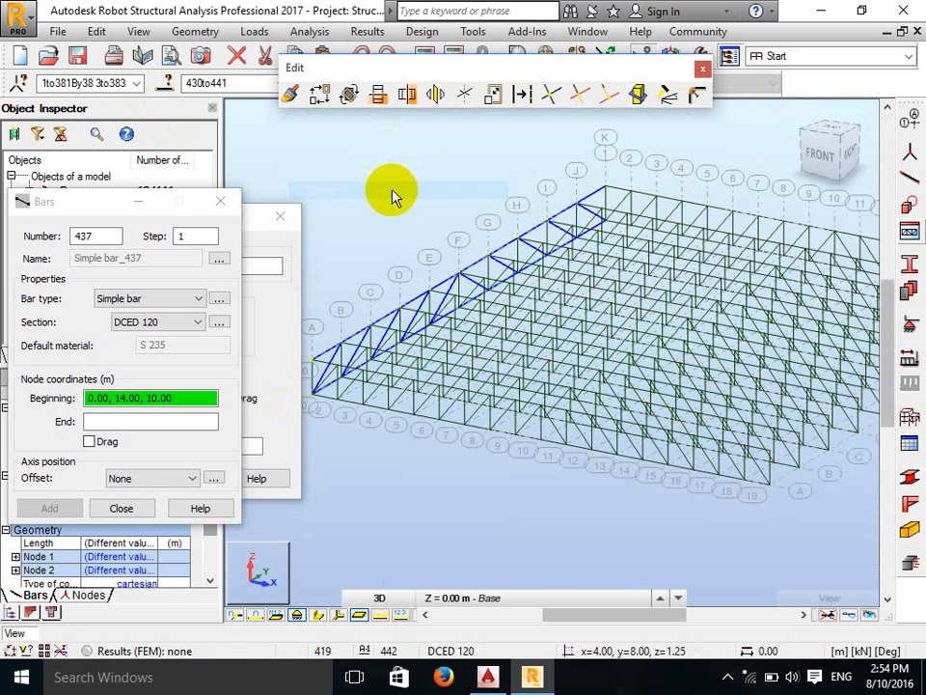
left_click(220, 202)
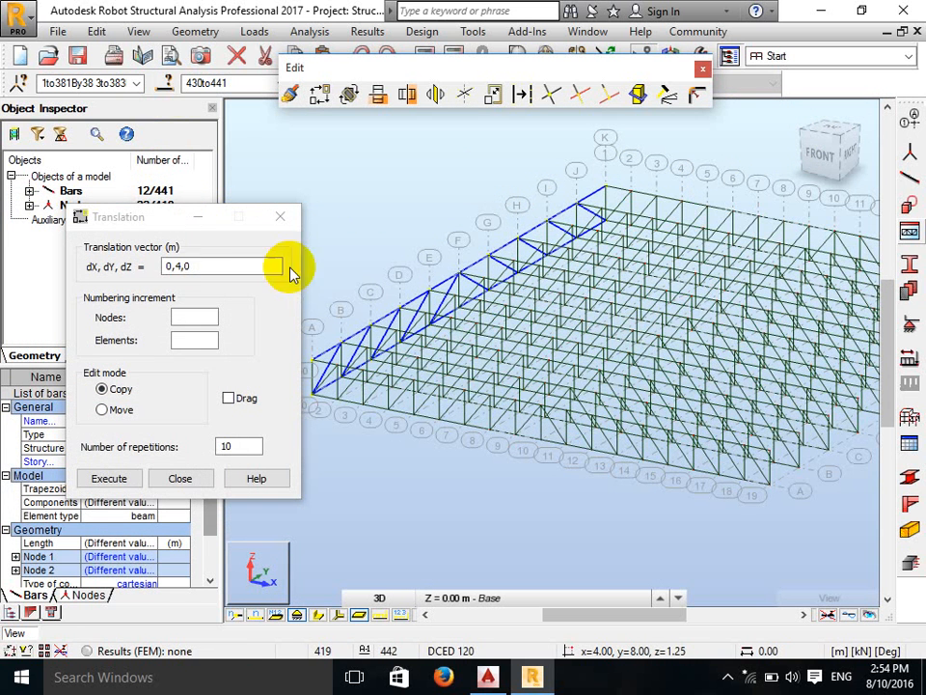
left_click(138, 266)
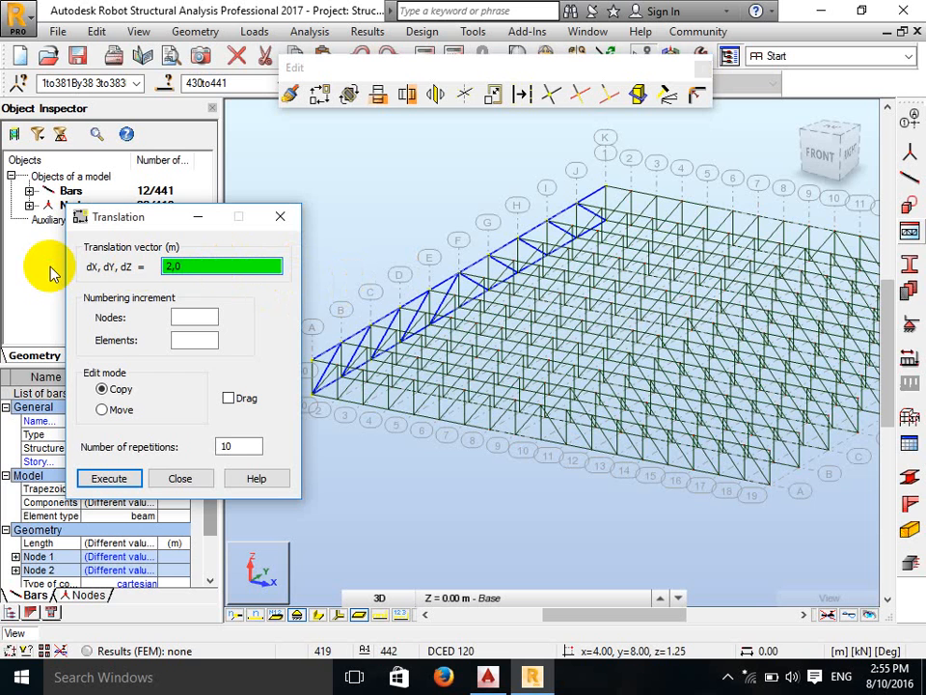
double_click(236, 445)
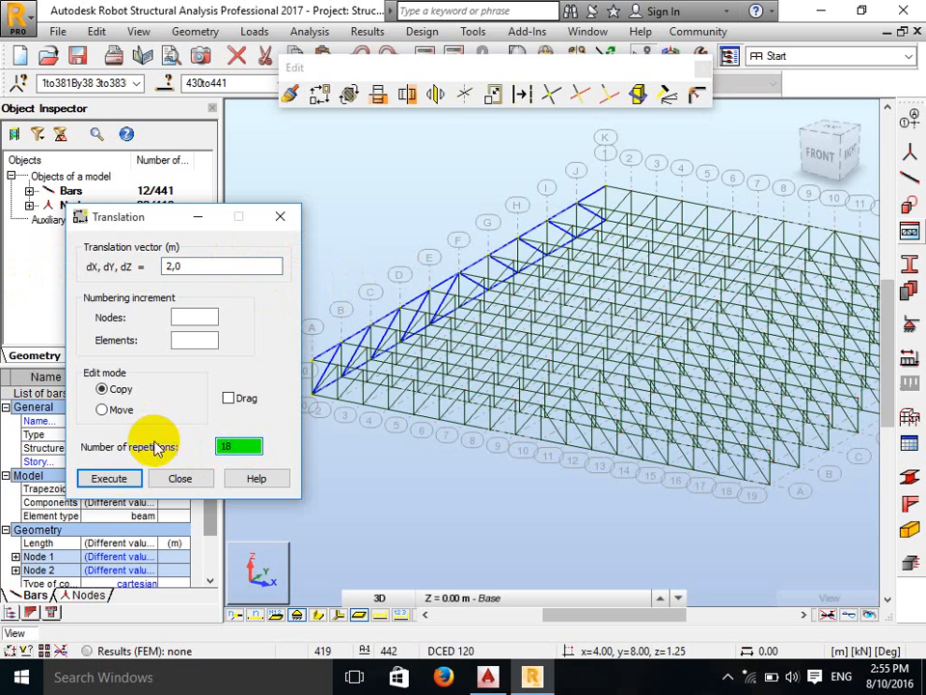
left_click(109, 480)
scroll(367, 304, "down", 1)
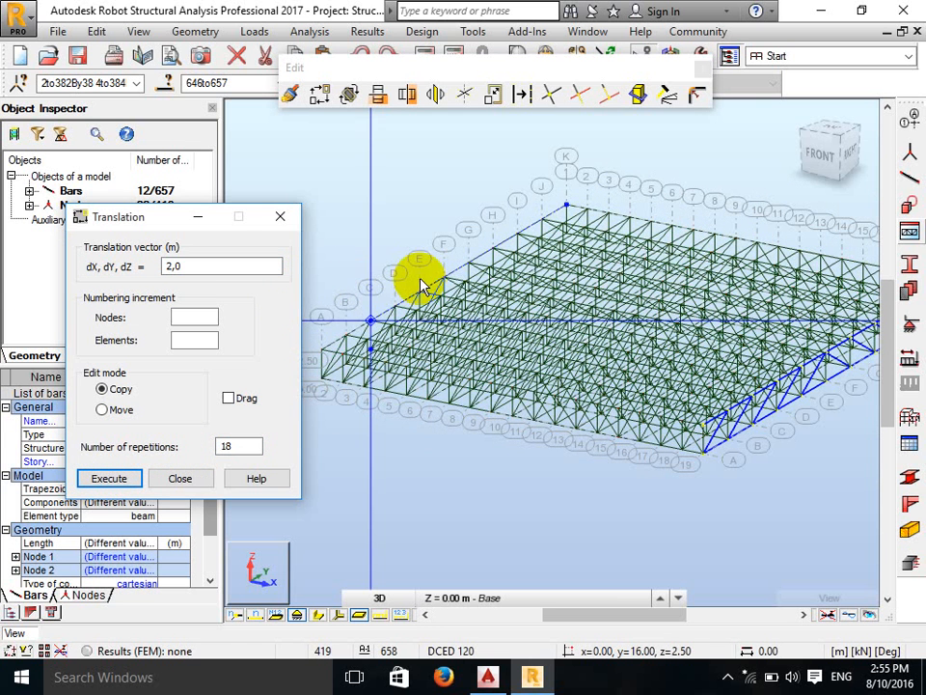
right_click(401, 231)
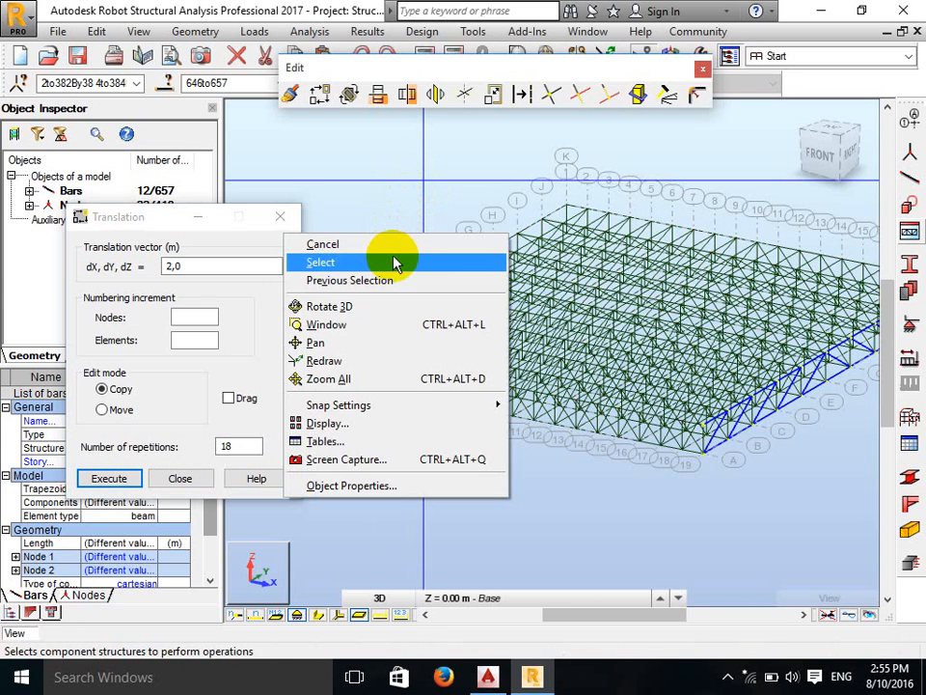
left_click(393, 263)
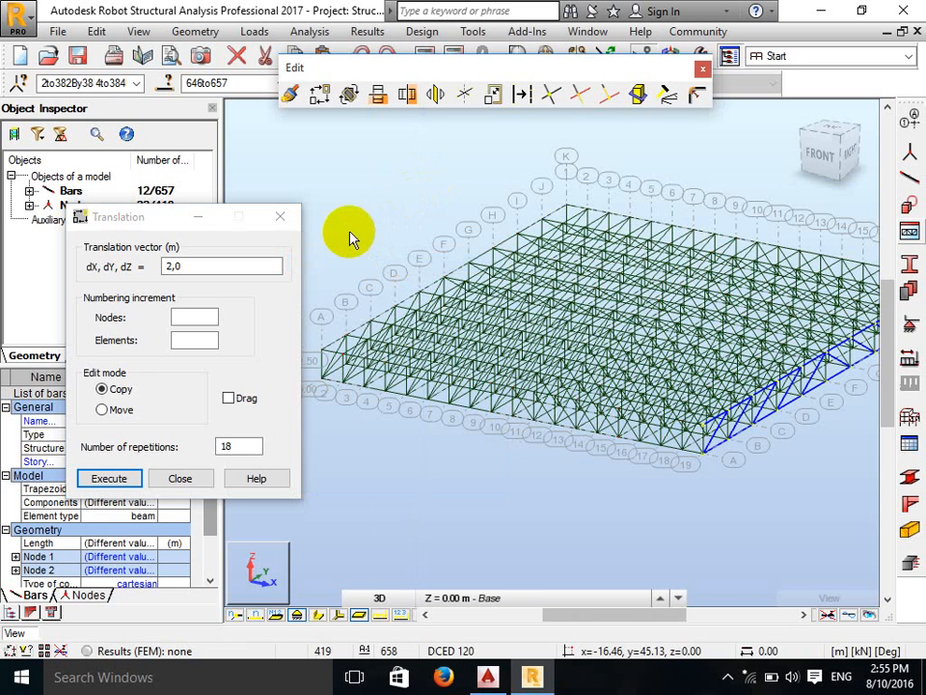
left_click(652, 598)
left_click(727, 677)
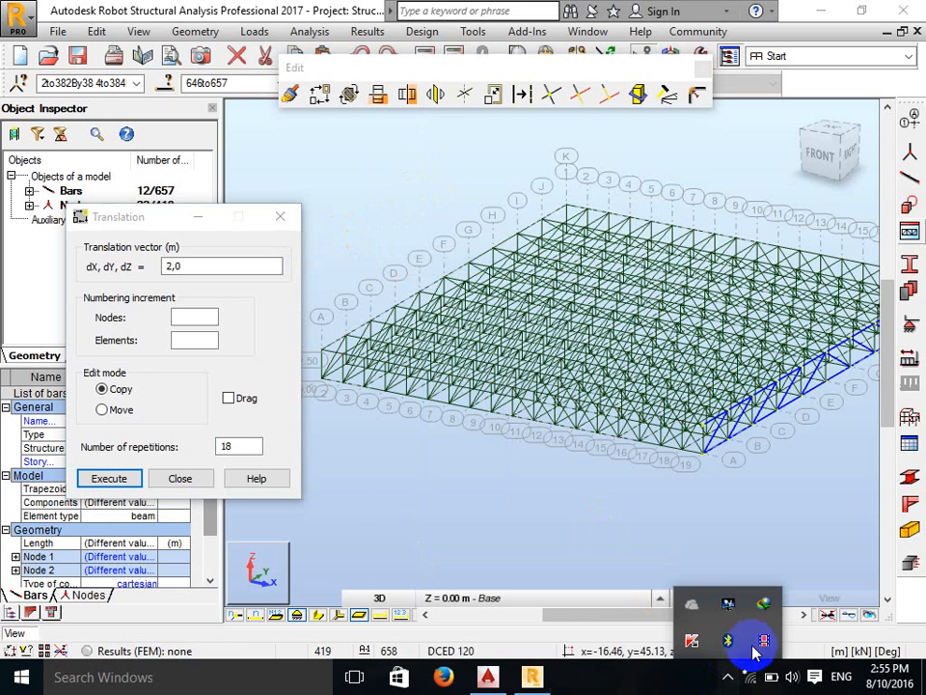
Step: Display the model in the XY plane at Z = 0.00 m and turn off the bars' section shapes
left_click(381, 603)
left_click(381, 601)
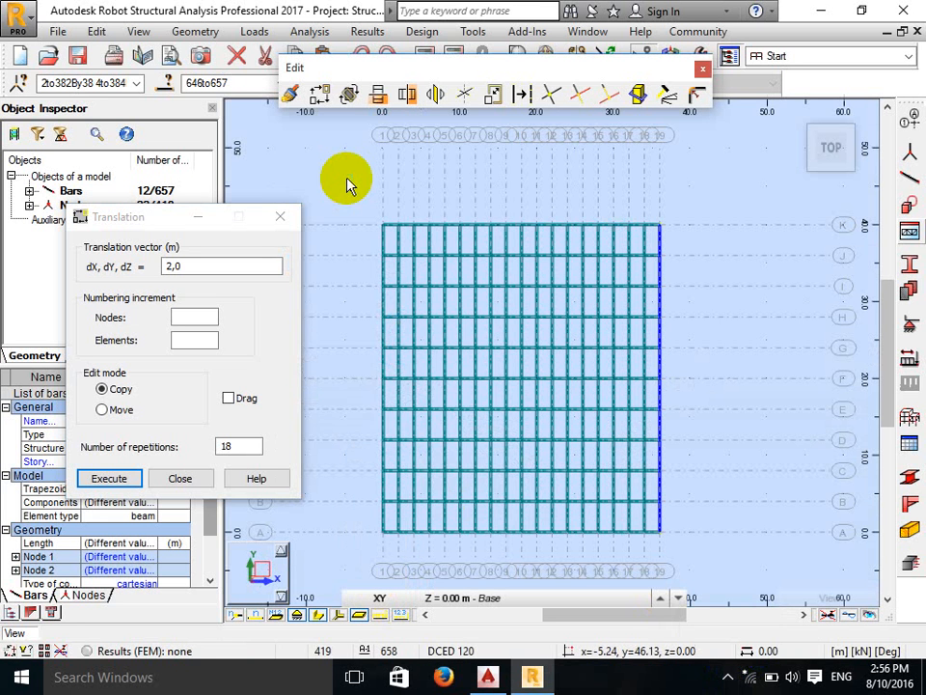
right_click(347, 182)
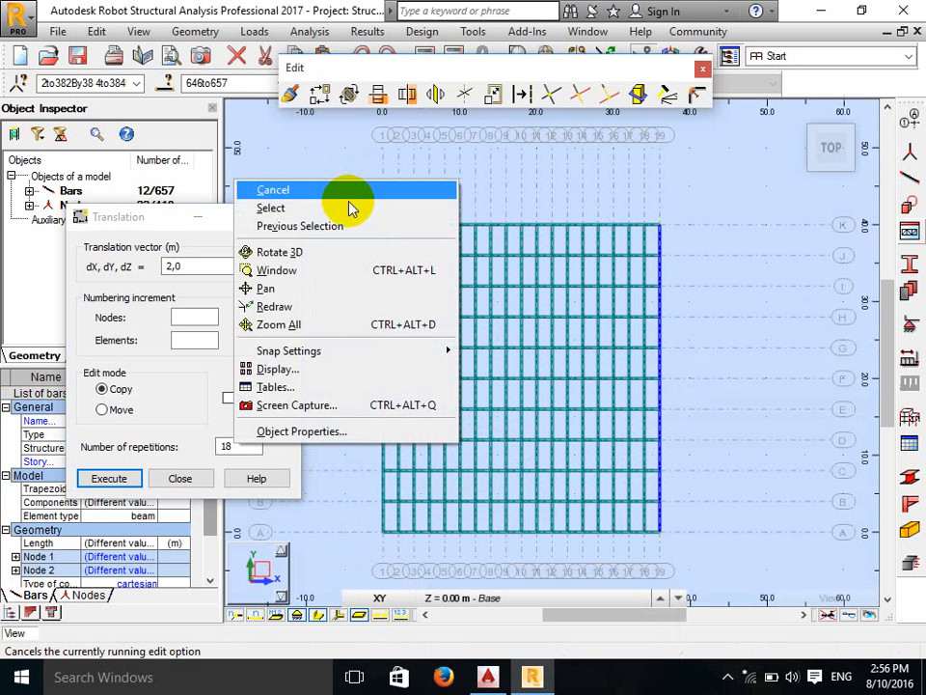
left_click(351, 209)
middle_click_drag(440, 456, 436, 372)
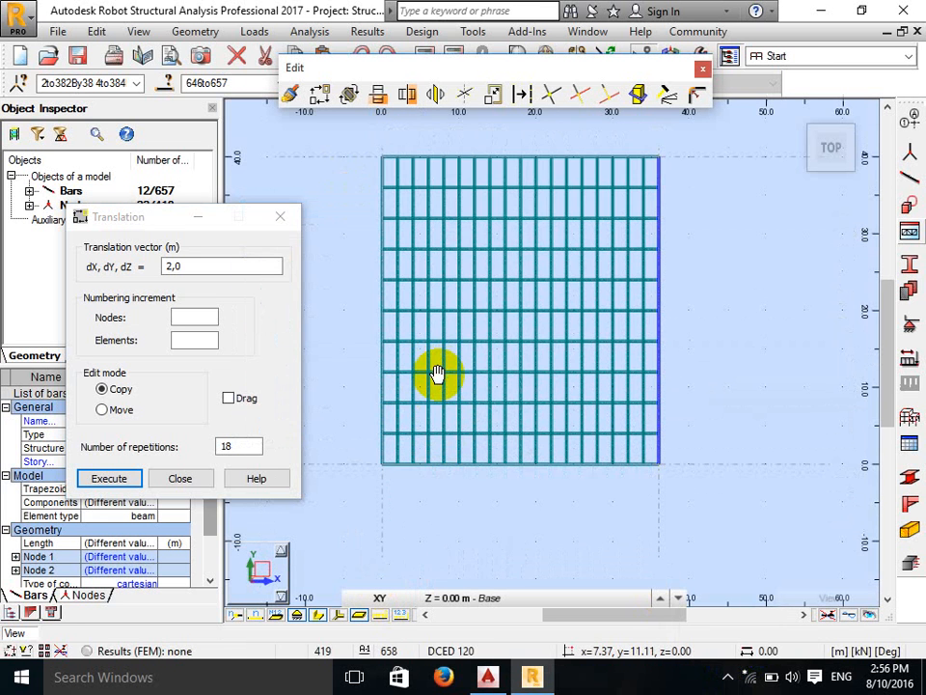
scroll(437, 360, "up", 1)
middle_click_drag(436, 310, 426, 360)
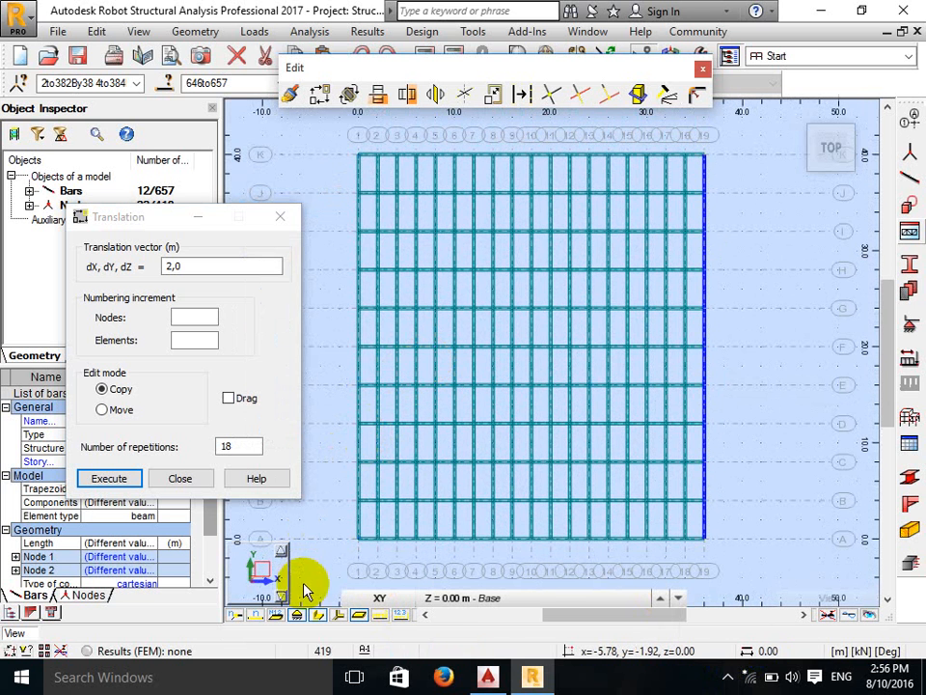
left_click(313, 617)
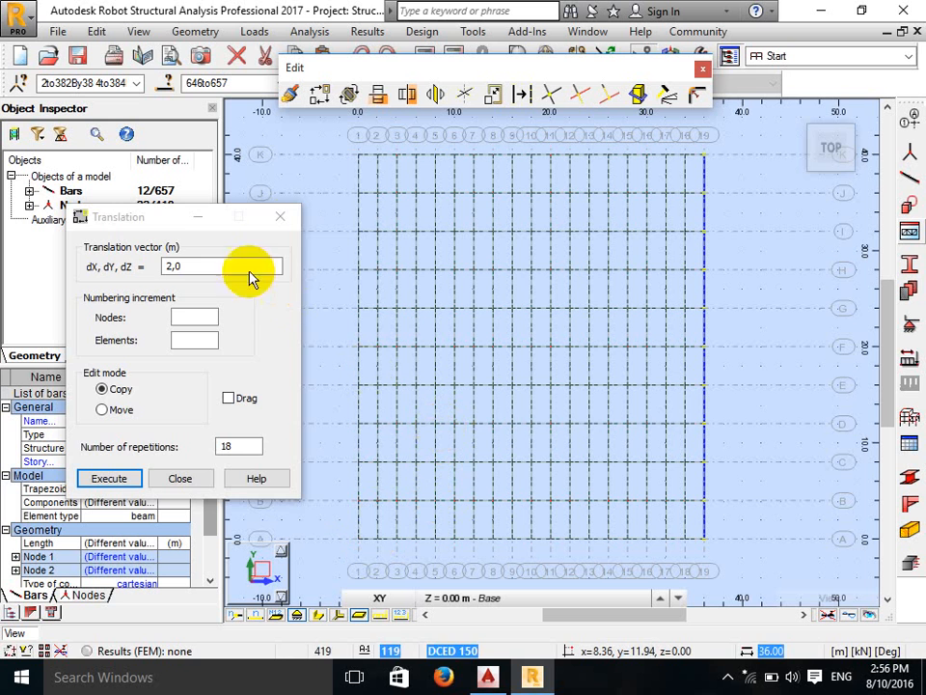
Step: Draw two DCED 120 plan diagonals, from 0.00, 4.00, 0.00 to 2.00, 0.00, 0.00 and from 2.00, 4.00, 0.00 to 4.00, 0.00, 0.00
left_click(279, 216)
left_click(907, 176)
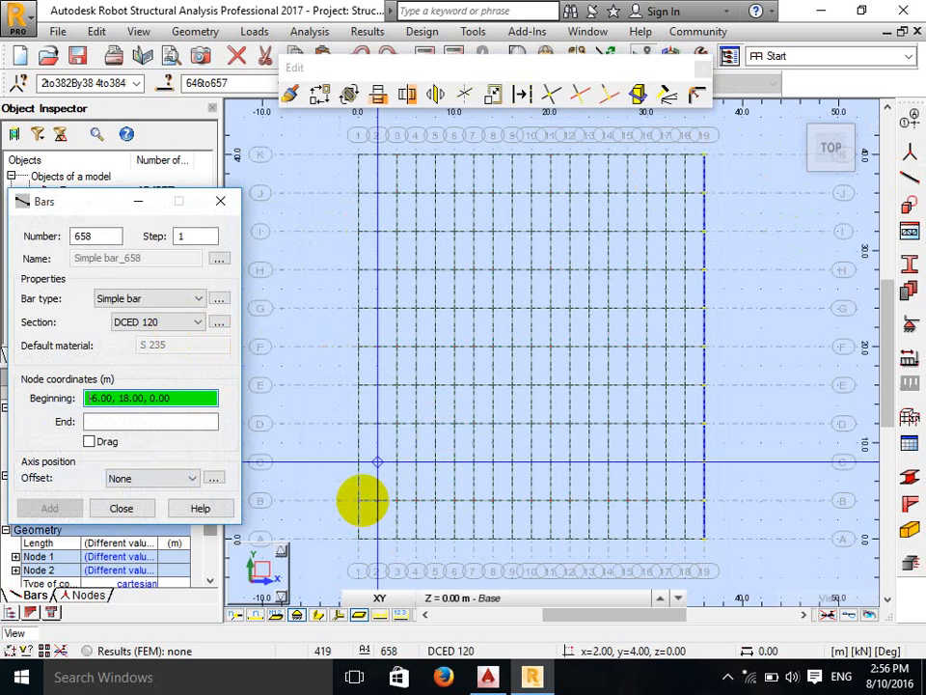
left_click(358, 501)
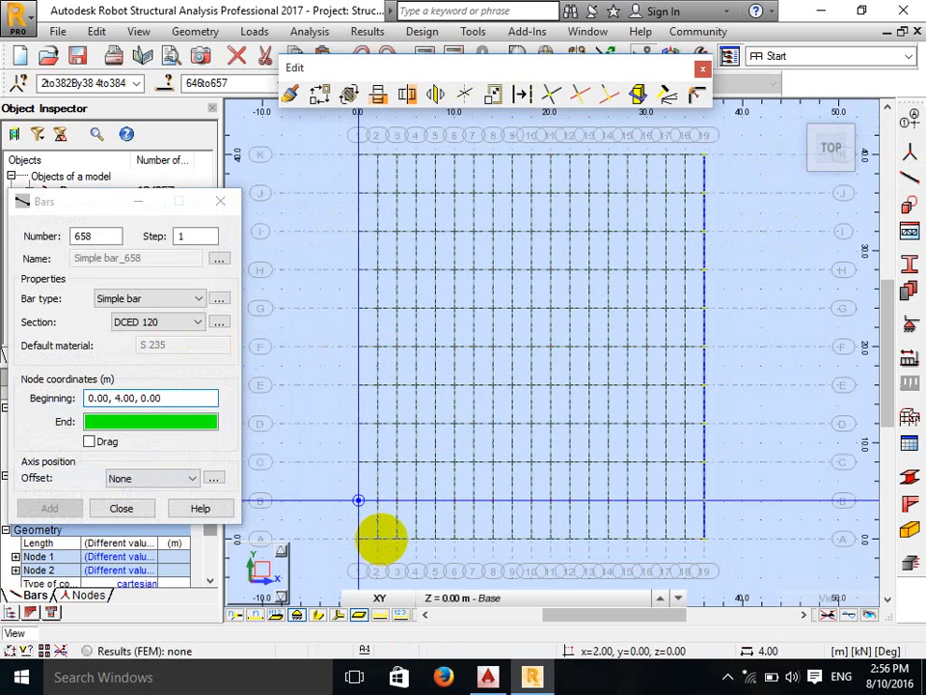
scroll(376, 537, "up", 1)
left_click(376, 537)
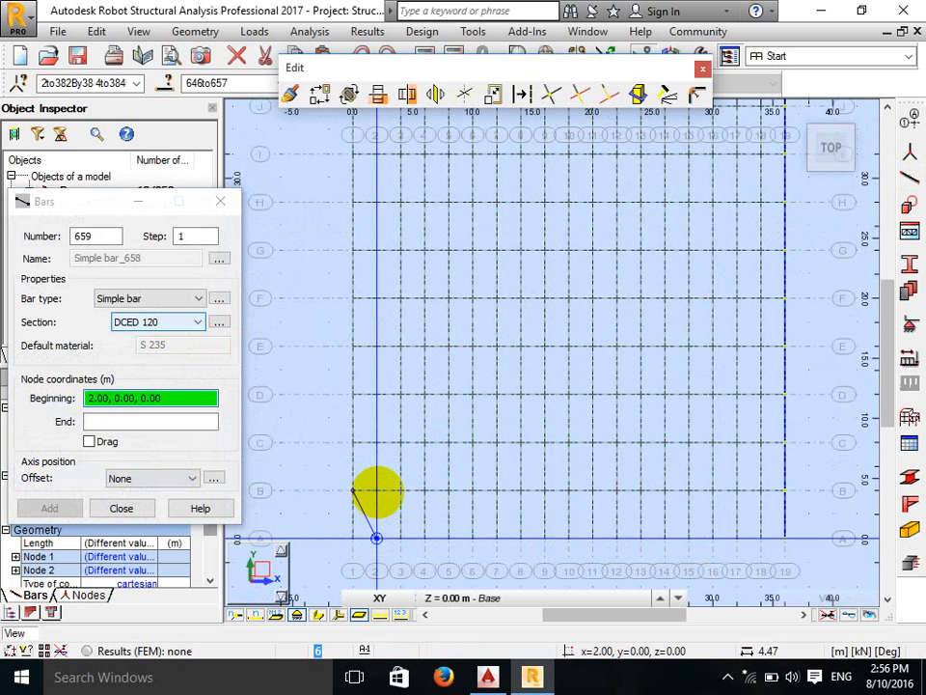
left_click(376, 490)
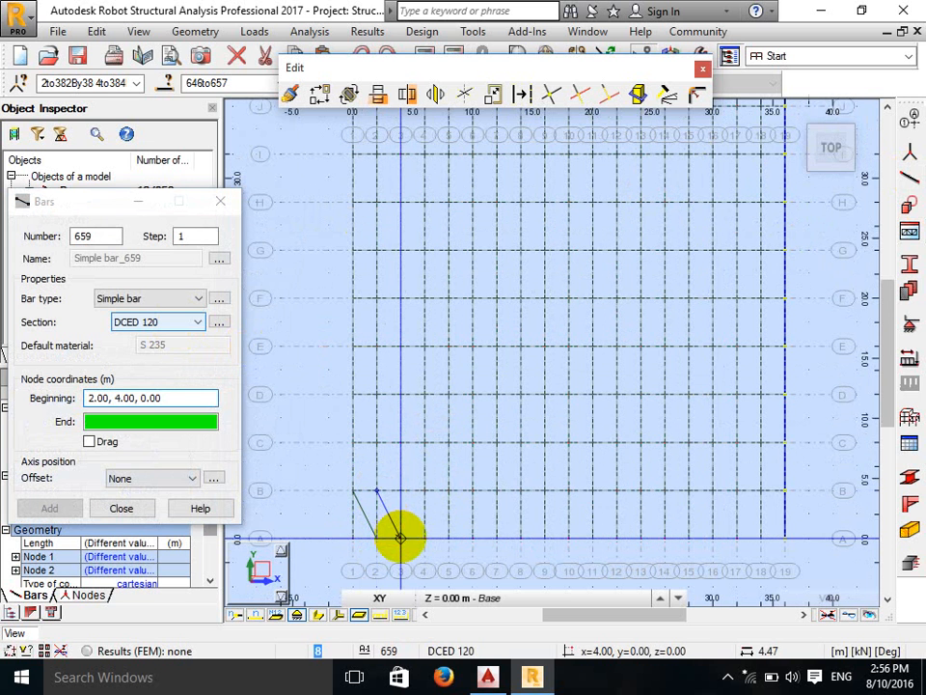
left_click(400, 537)
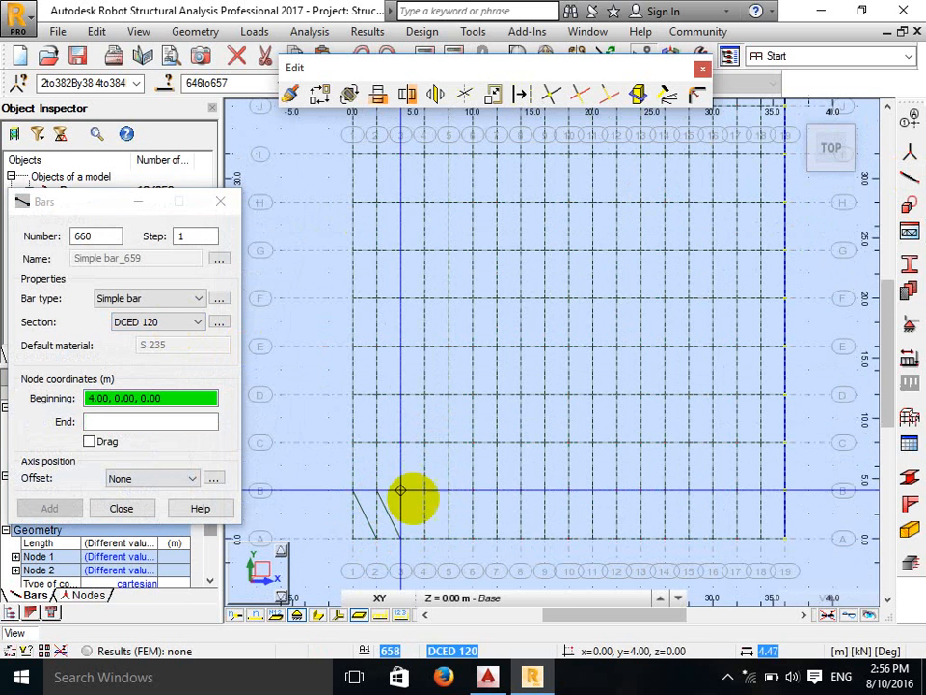
Step: Draw a DCED 120 plan diagonal from 4.00, 4.00, 0.00 to 6.00, 0.00, 0.00 and leave bar drawing
left_click(401, 490)
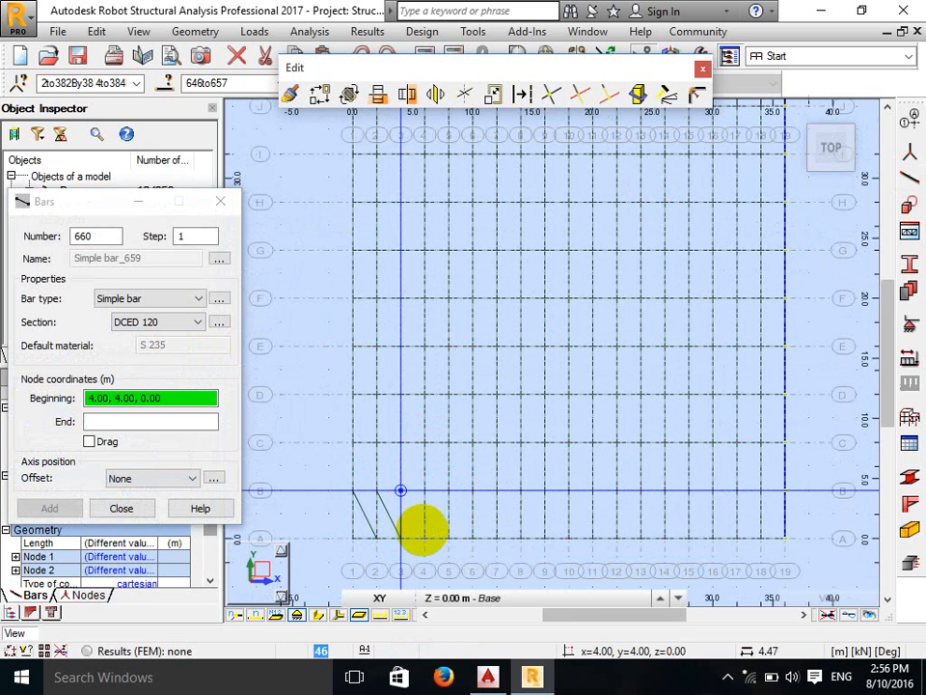
left_click(355, 412)
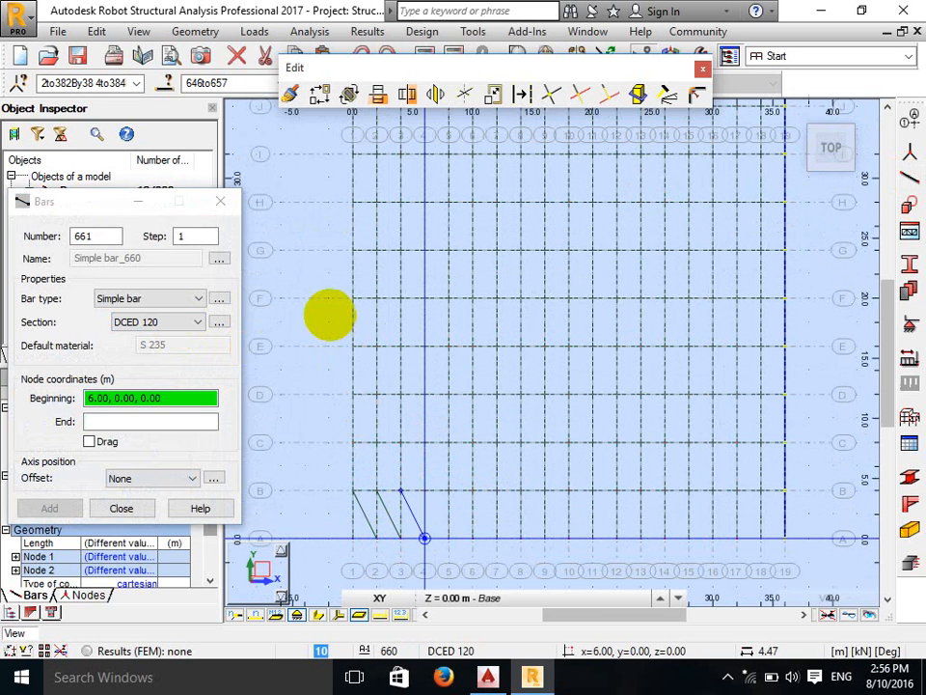
right_click(305, 386)
left_click(305, 383)
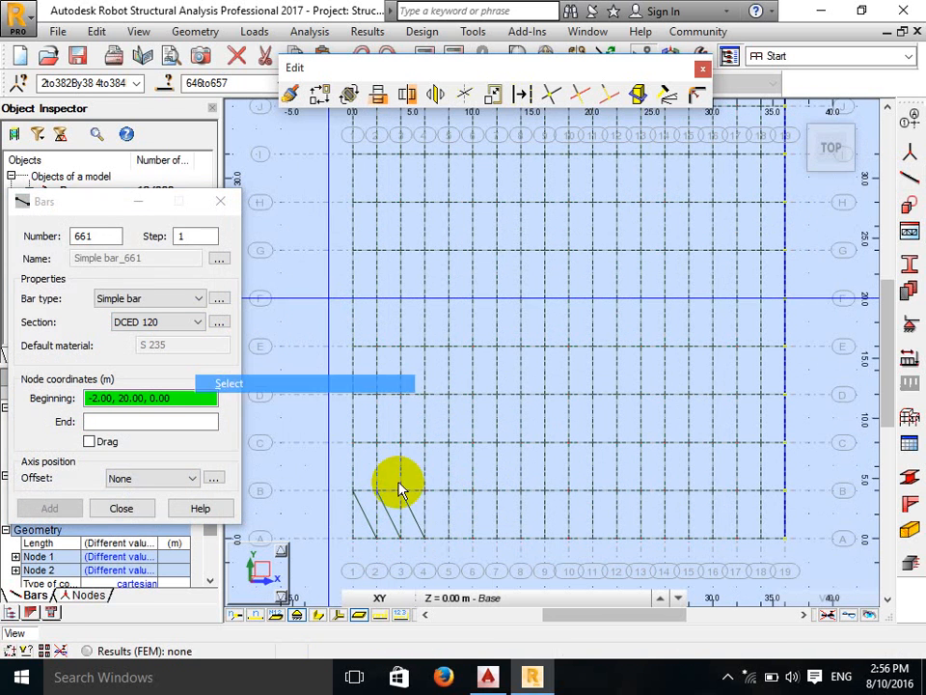
Step: Copy the newest plan diagonal repeatedly by a translation vector of 2,0 until the diagonals reach axis 10
left_click(415, 518)
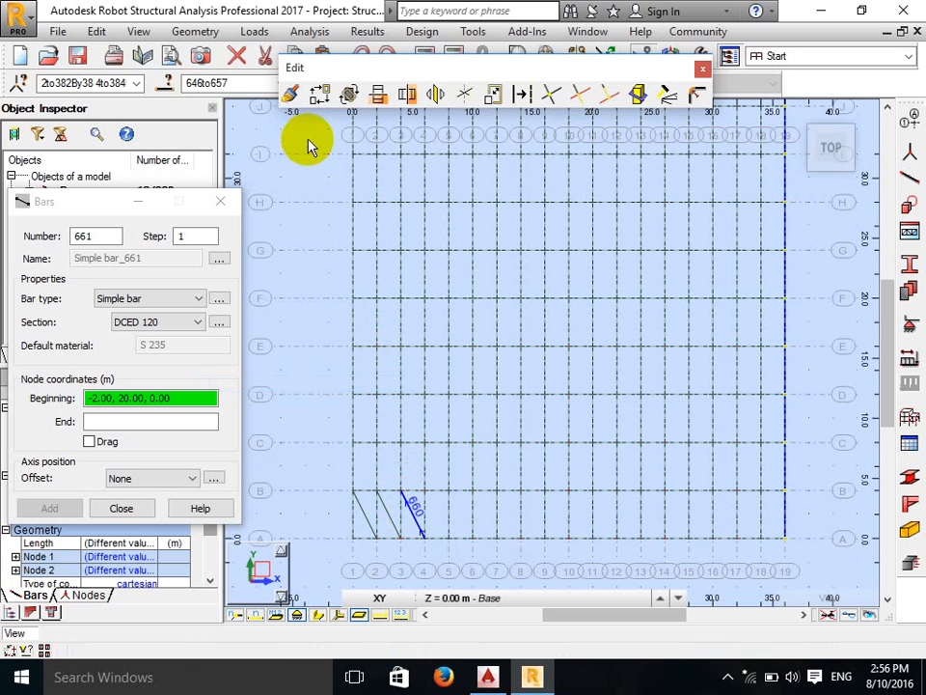
left_click(320, 95)
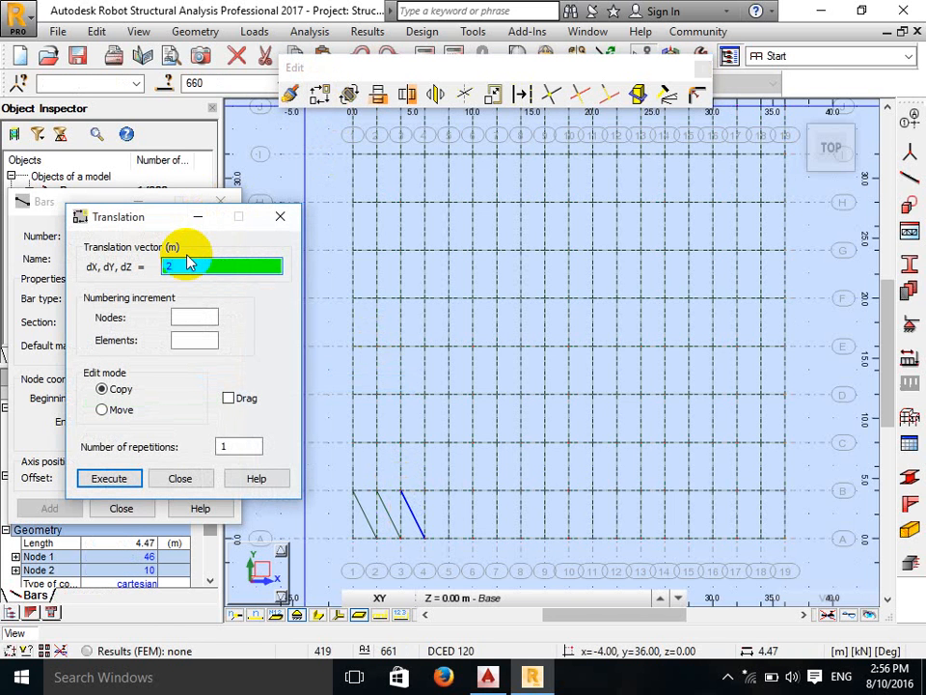
left_click(115, 468)
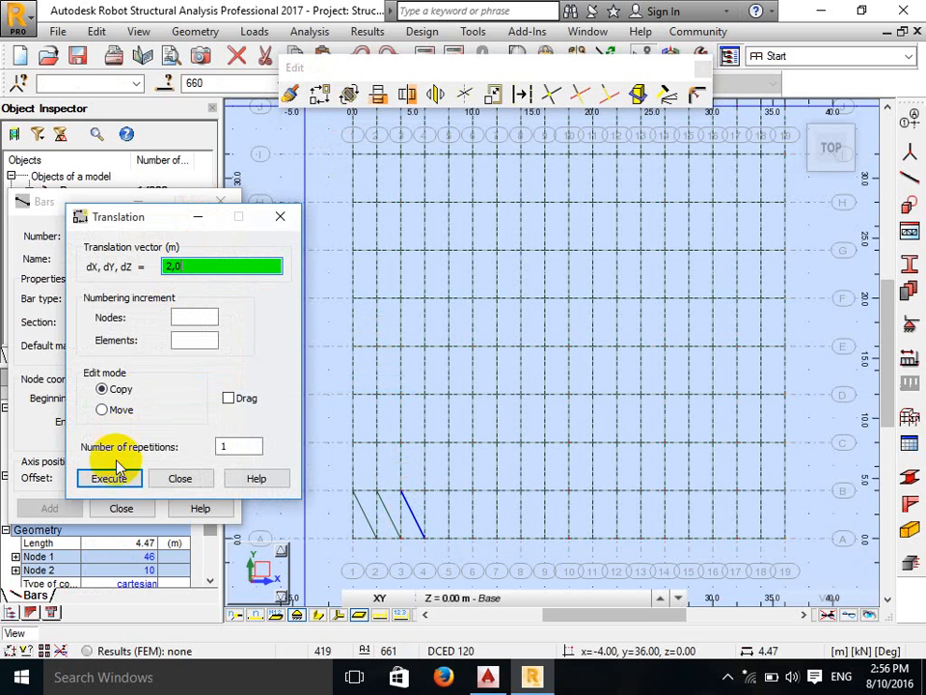
left_click(117, 479)
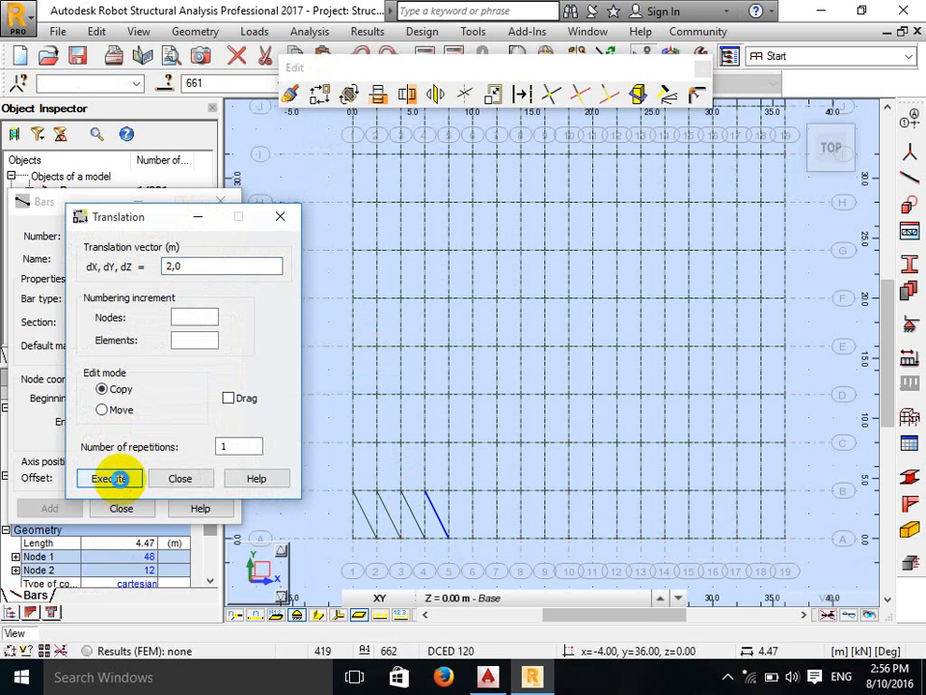
left_click(116, 478)
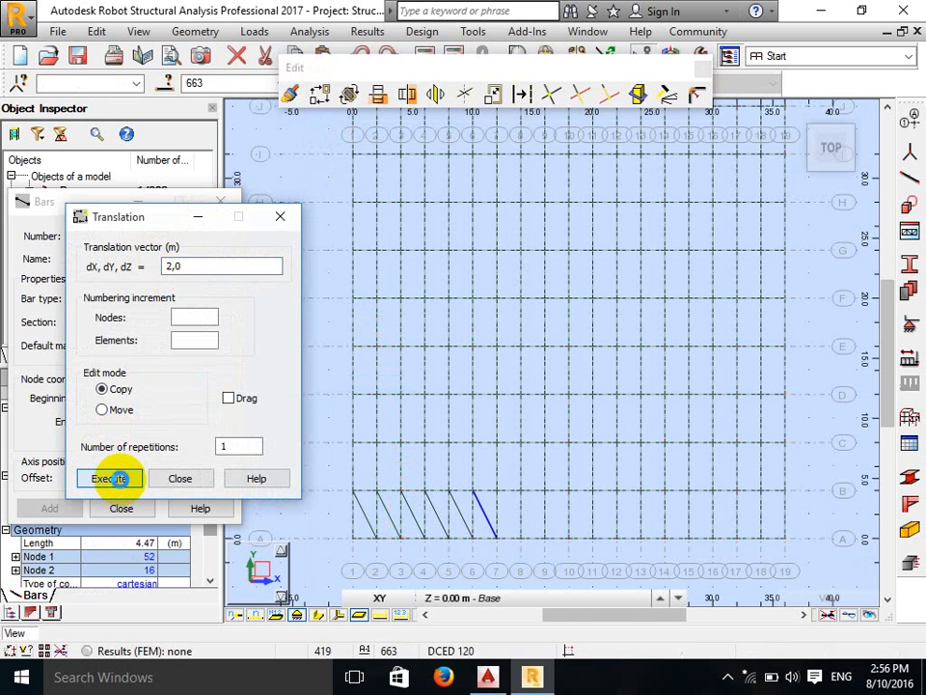
left_click(122, 480)
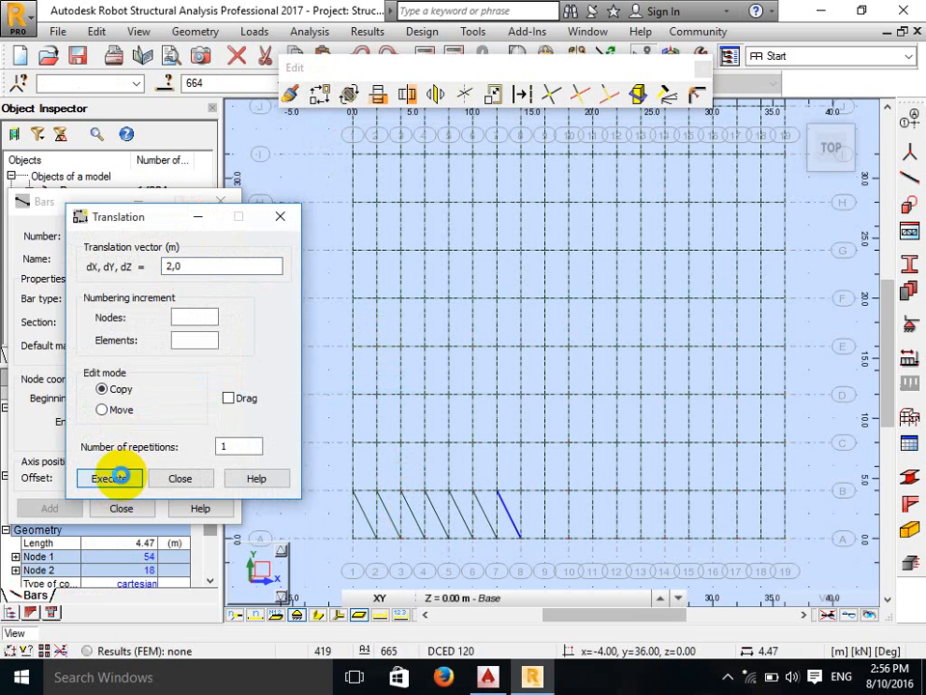
left_click(119, 479)
left_click(121, 479)
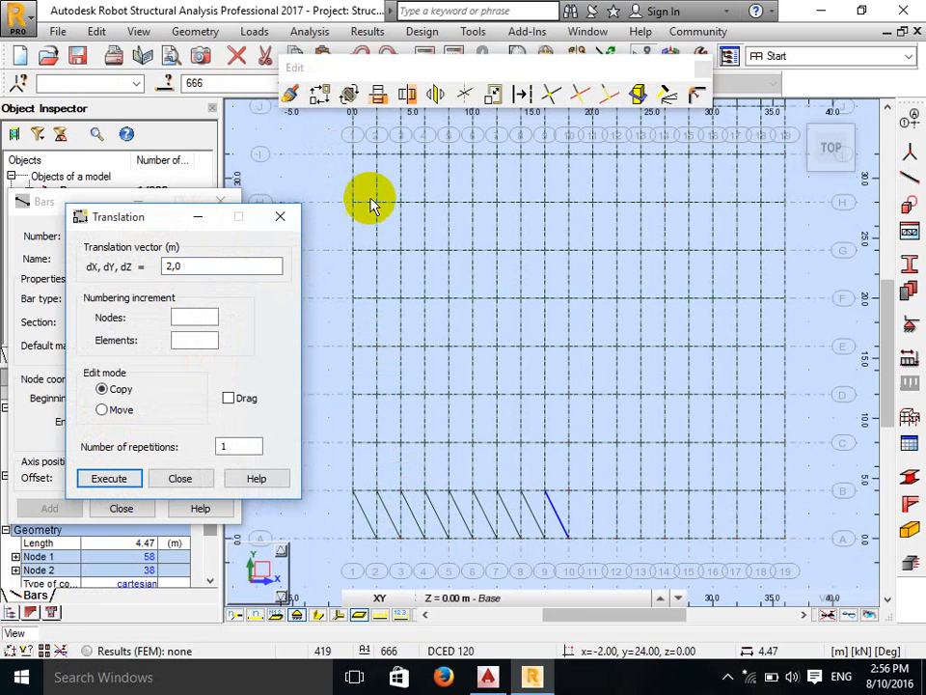
Step: Select all plan diagonals between axes 1 and 10 and mirror a copy of them about the vertical plane at 18.00 m
right_click(366, 240)
left_click(355, 253)
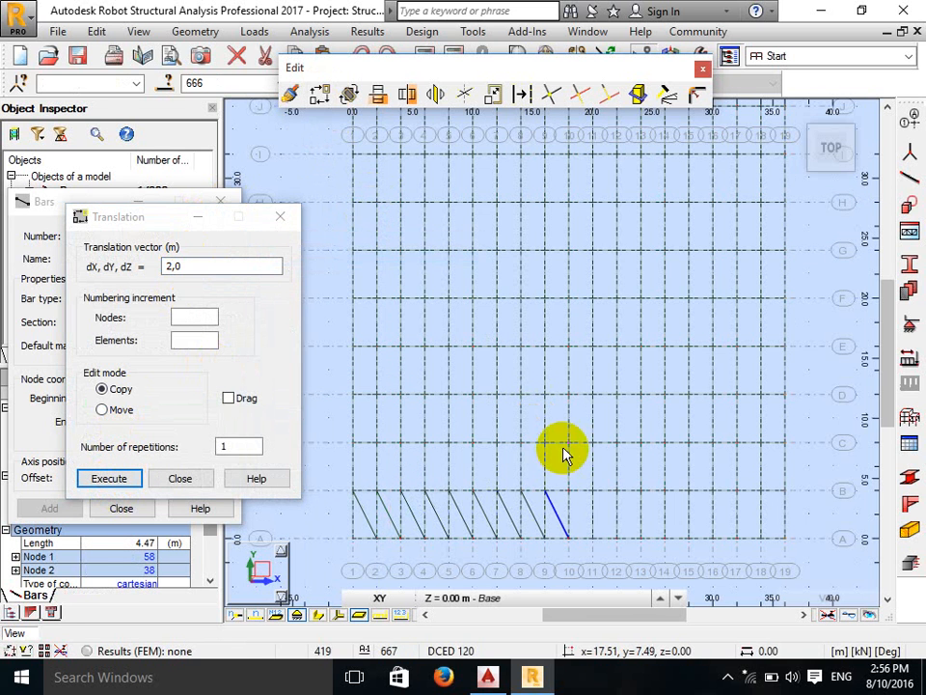
left_click(528, 519)
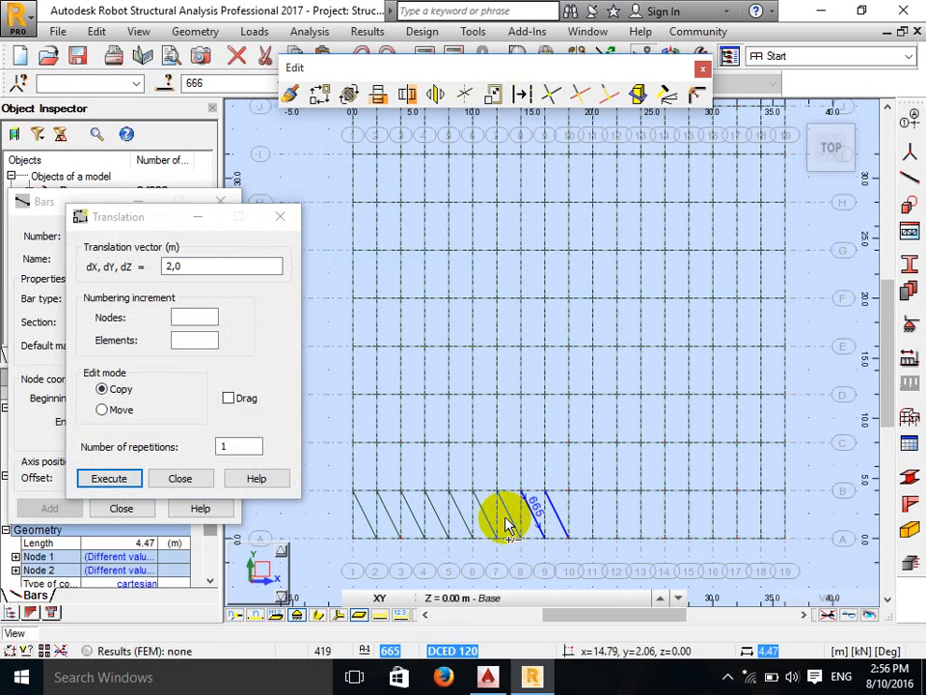
left_click(497, 518)
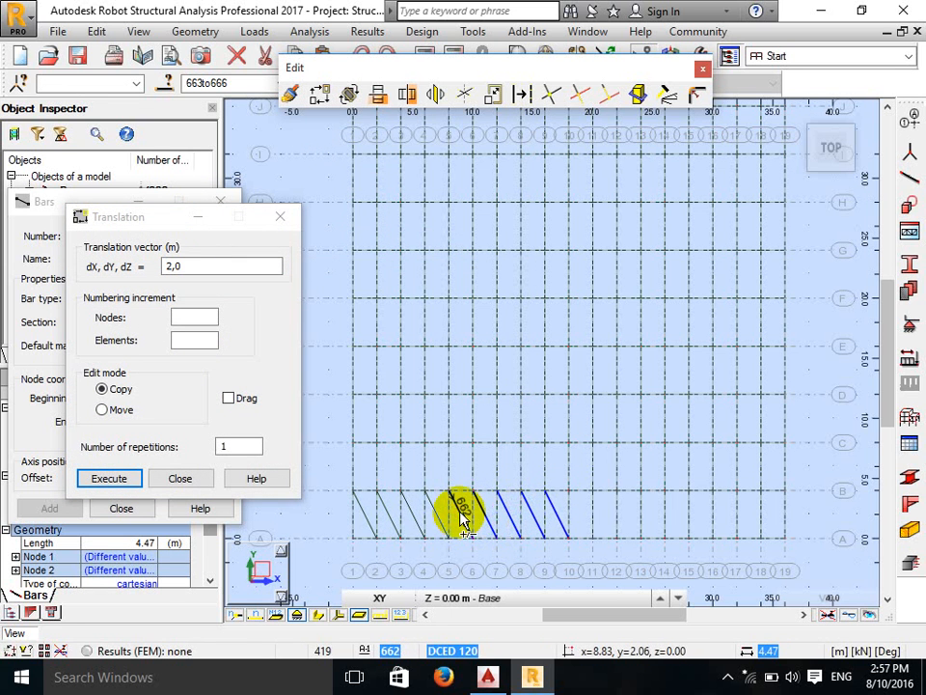
left_click(439, 518)
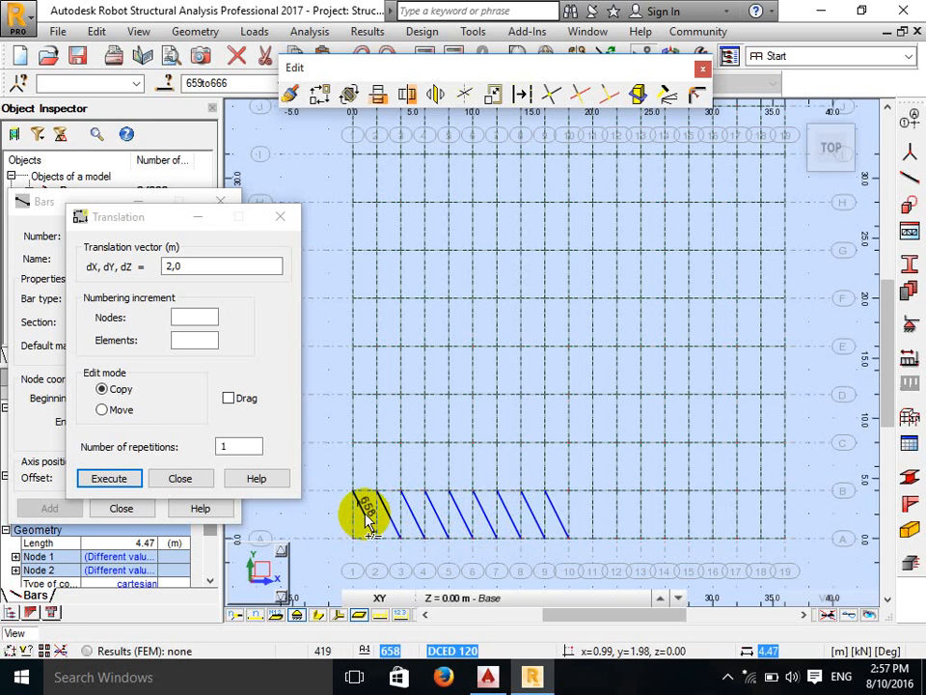
left_click(407, 97)
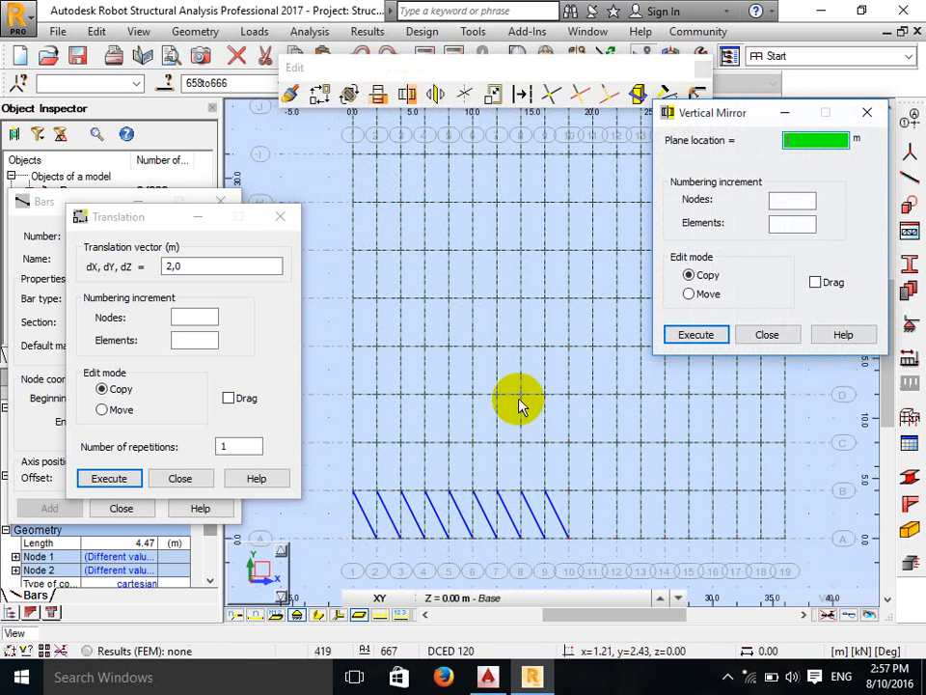
left_click(569, 539)
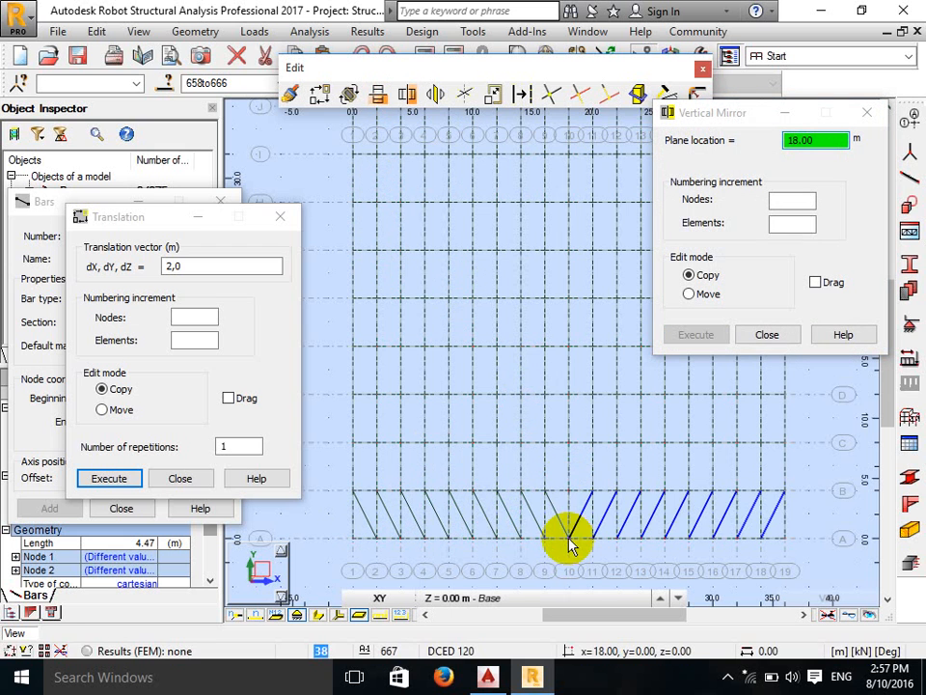
right_click(523, 292)
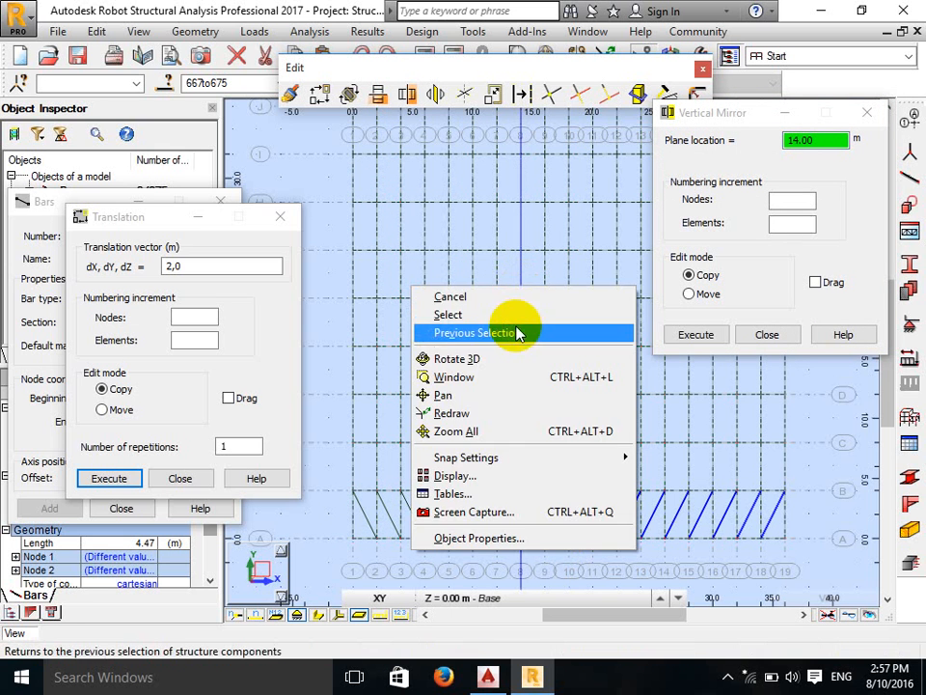
left_click(512, 313)
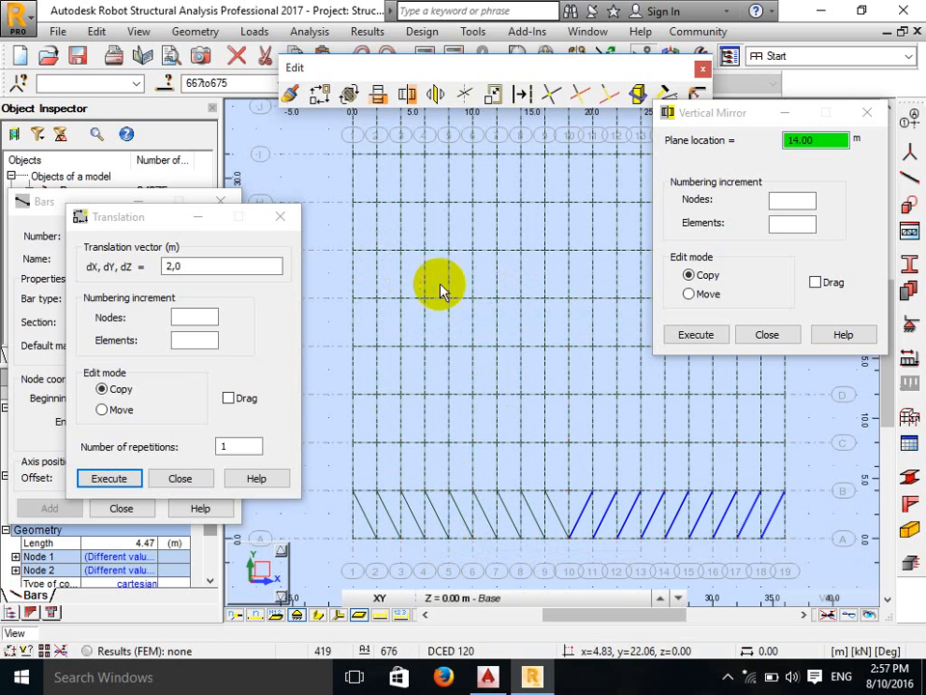
left_click(729, 678)
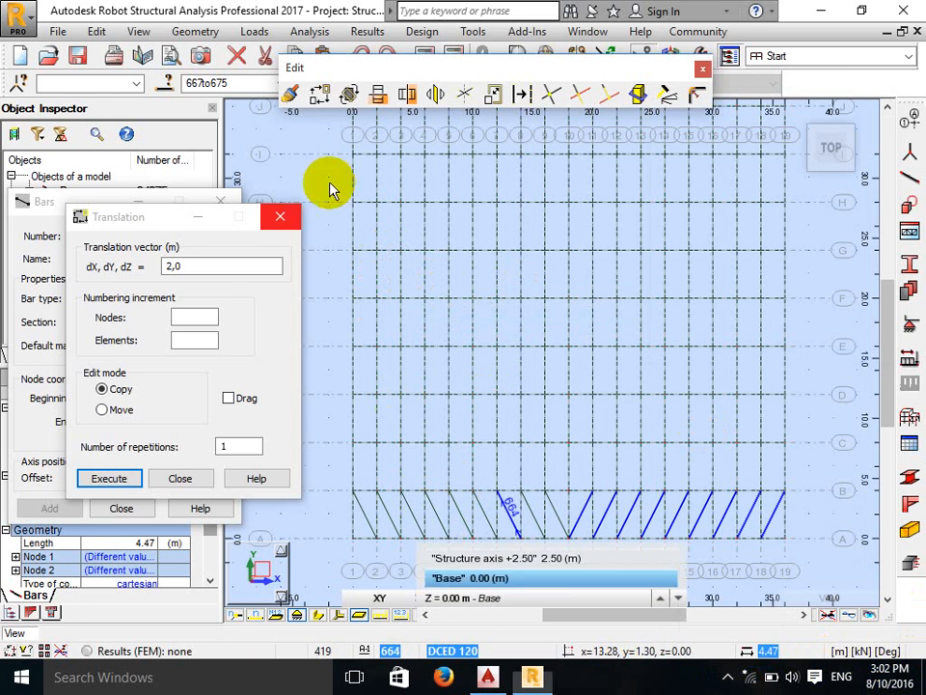
Step: Select all bars in the bay between axes A and B and remove the DCED 150 bars from the selection
right_click(331, 207)
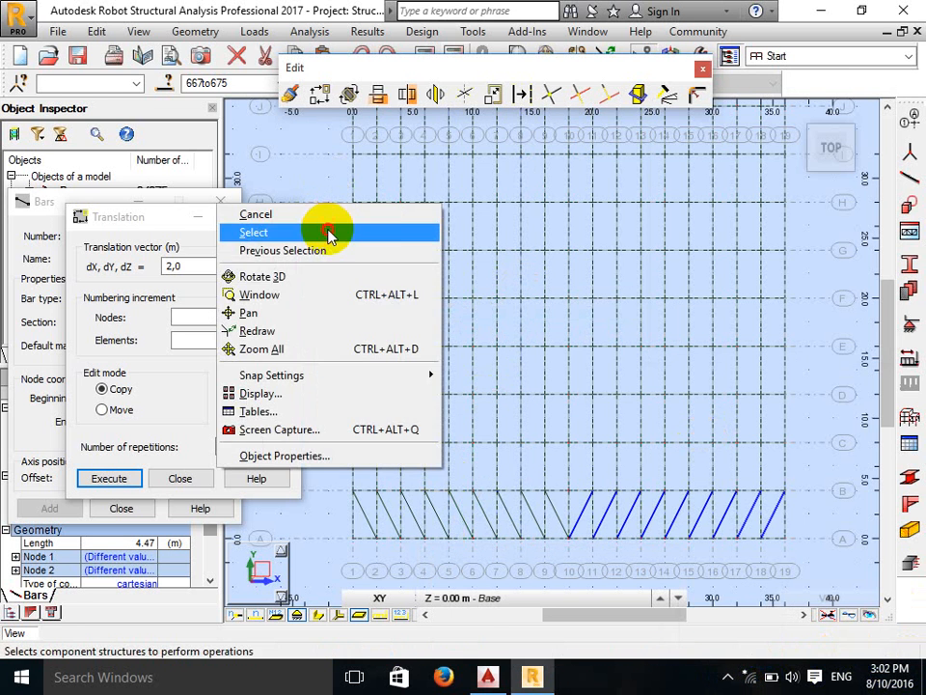
left_click(329, 234)
left_click_drag(323, 480, 834, 559)
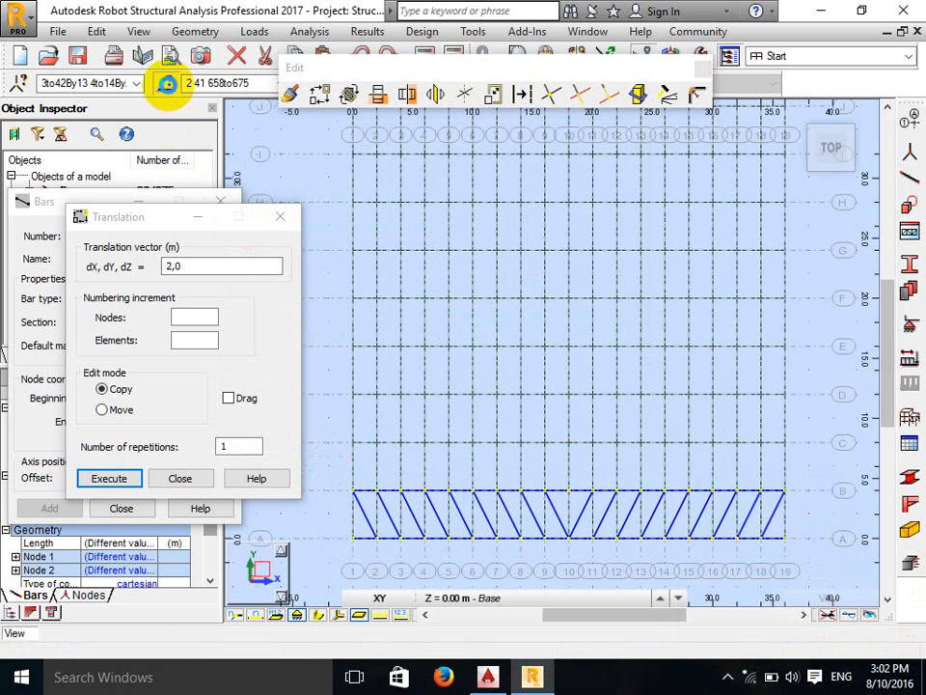
left_click(169, 83)
left_click(788, 297)
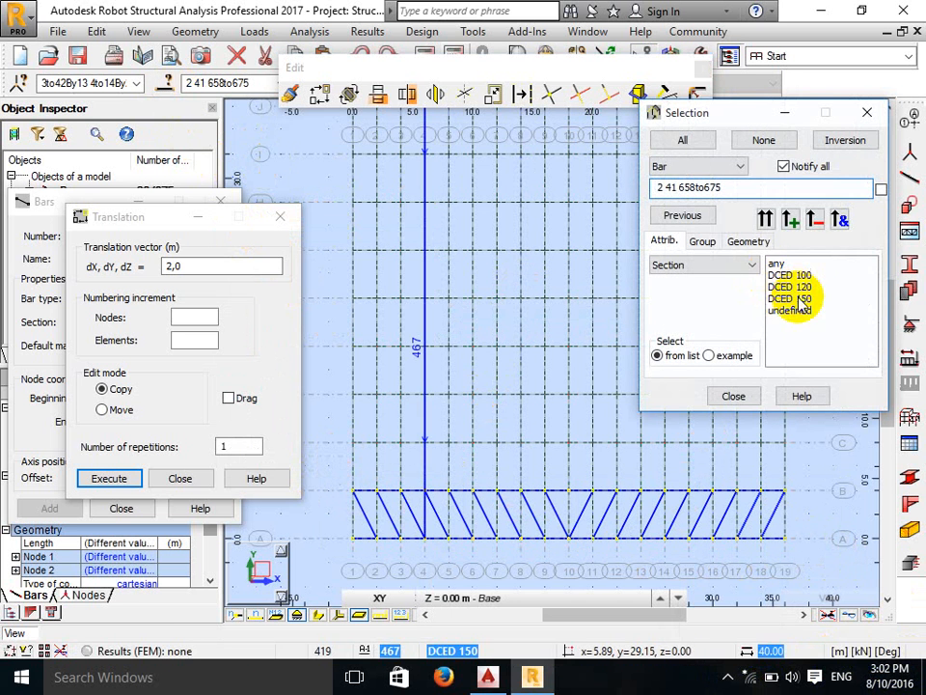
left_click(813, 220)
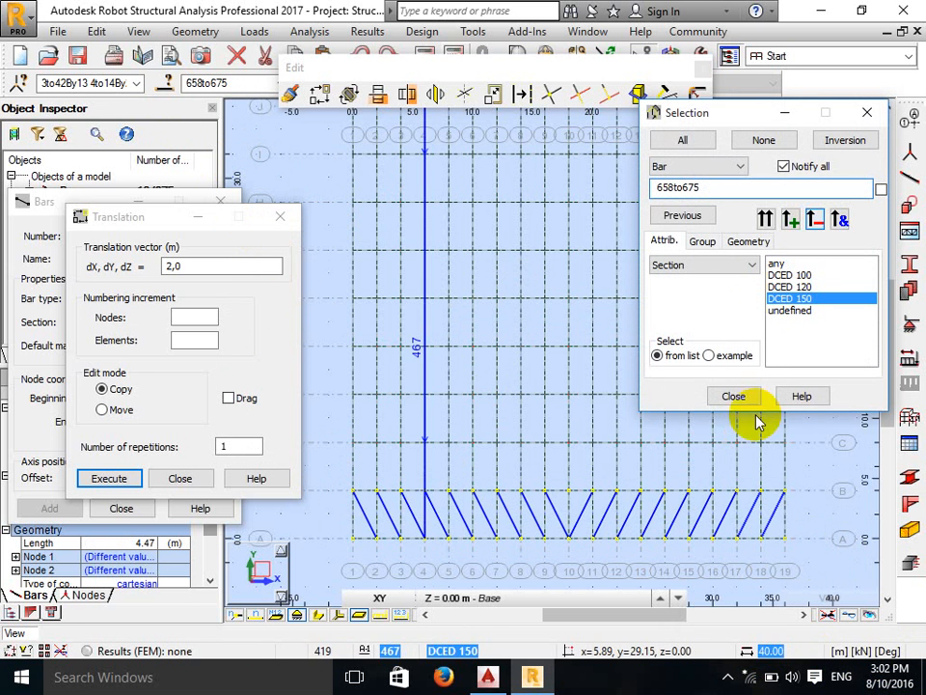
left_click(733, 395)
Step: Try to copy the selected plan diagonals by a translation vector of 4,0, and undo the copy
scroll(571, 349, "down", 1)
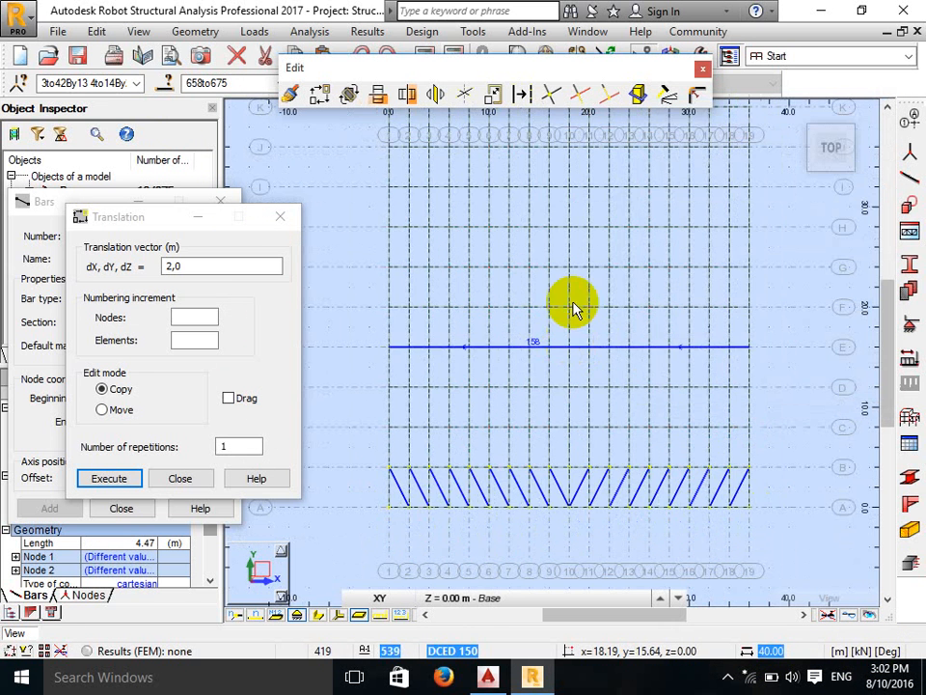
middle_click_drag(380, 201, 363, 251)
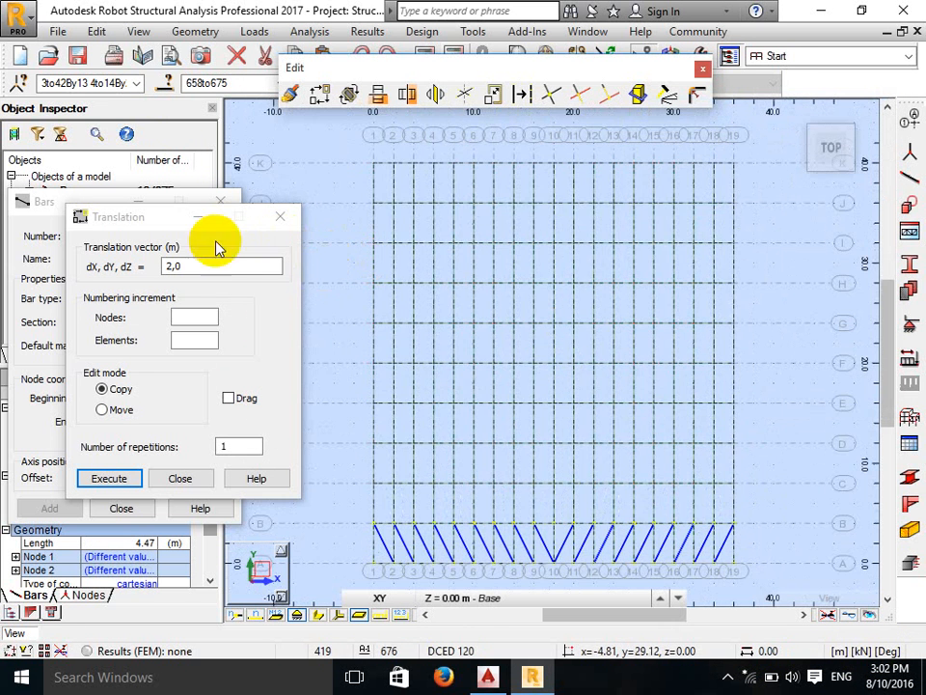
left_click(192, 266)
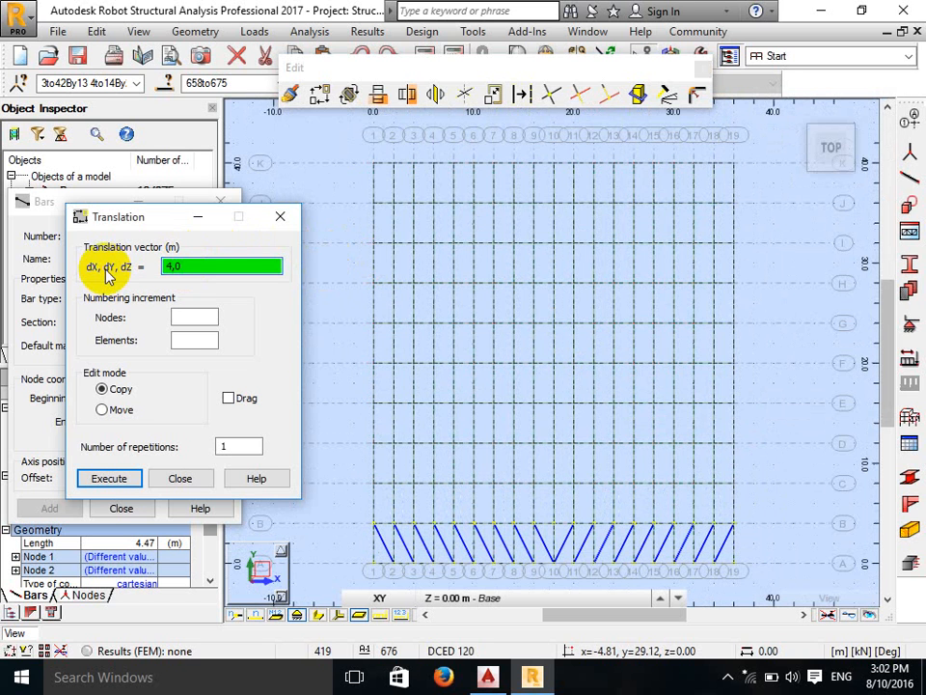
left_click(109, 479)
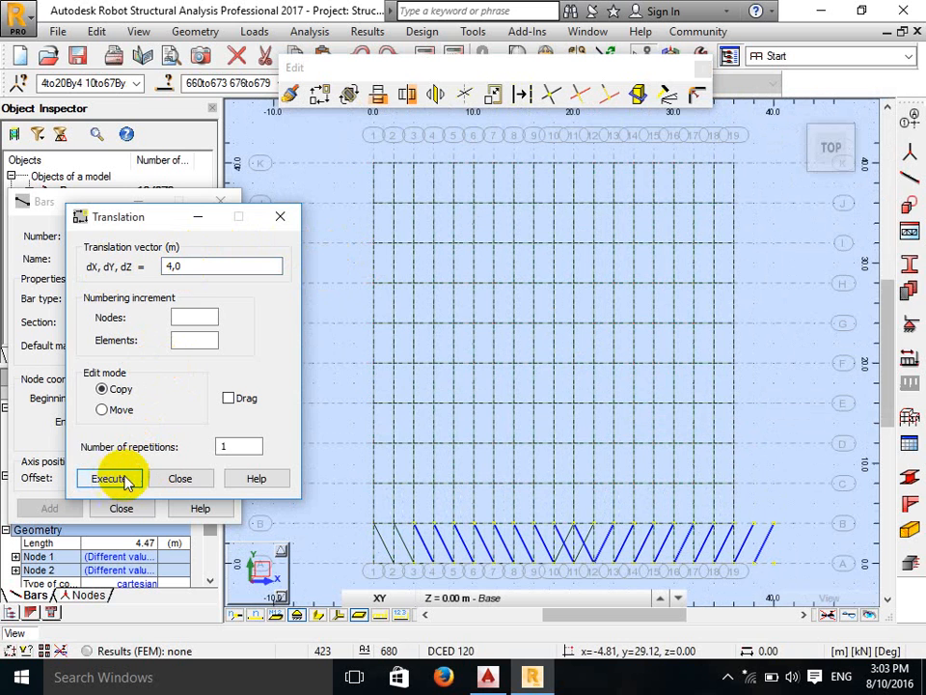
right_click(381, 381)
left_click(368, 396)
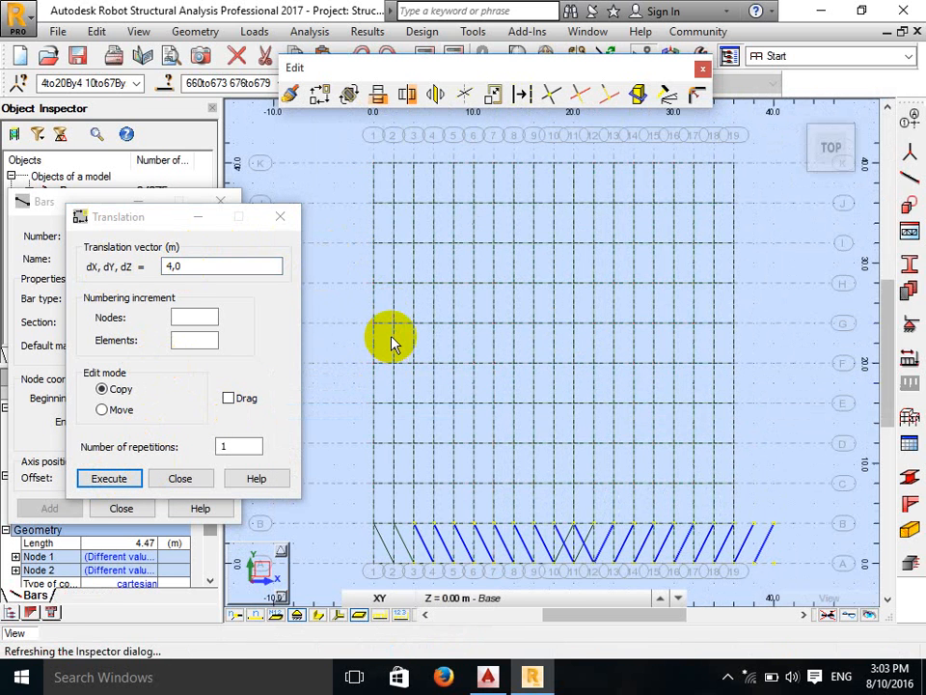
key("ctrl+z")
Step: Reselect the bars between axes A and B and exclude the DCED 150 bars so only the plan diagonals stay selected
left_click_drag(341, 511, 781, 593)
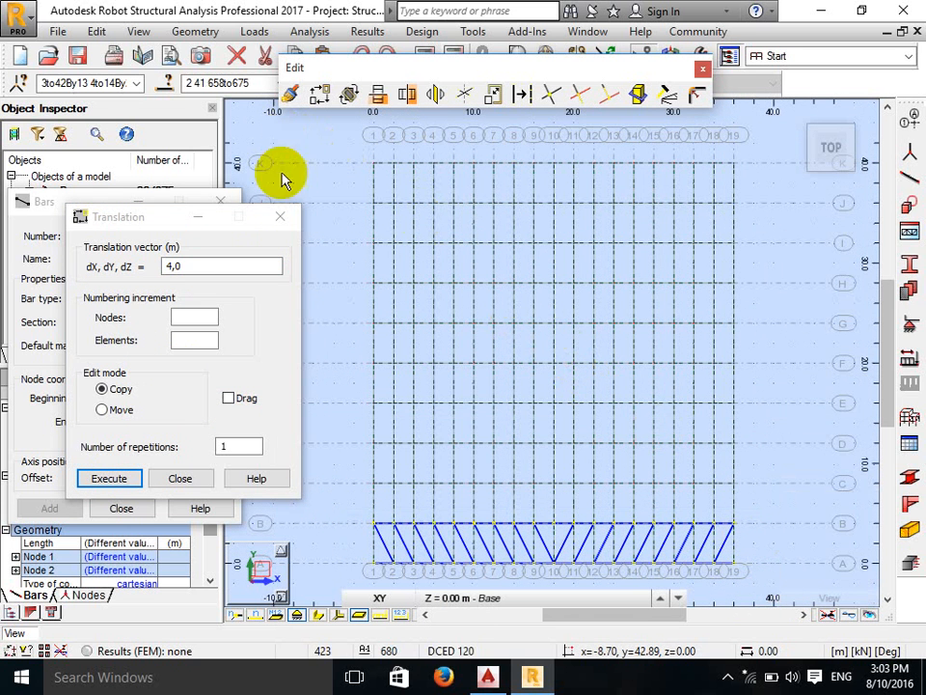
left_click(164, 84)
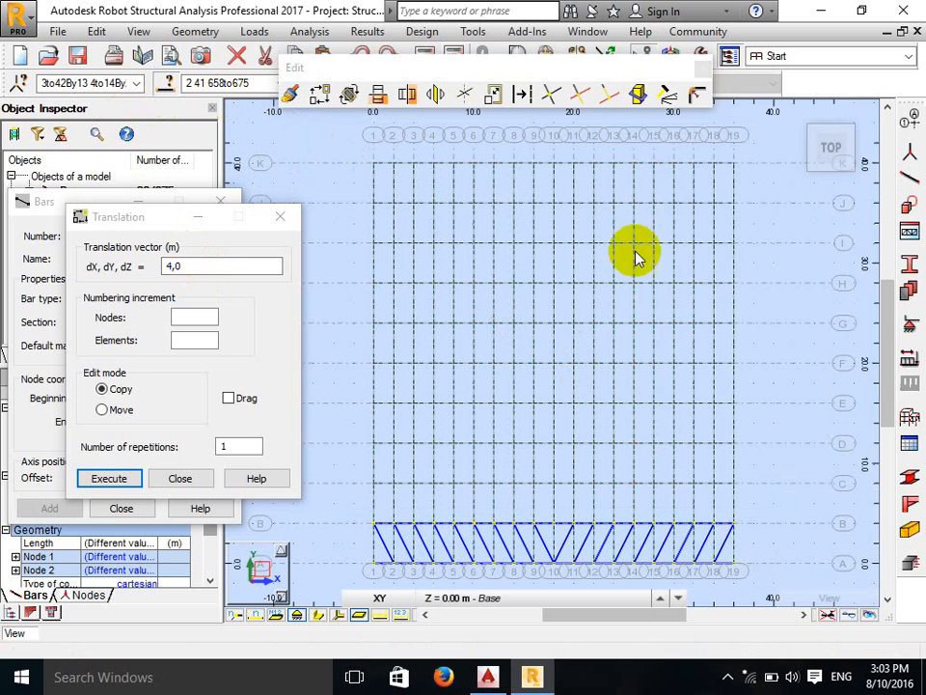
left_click(783, 298)
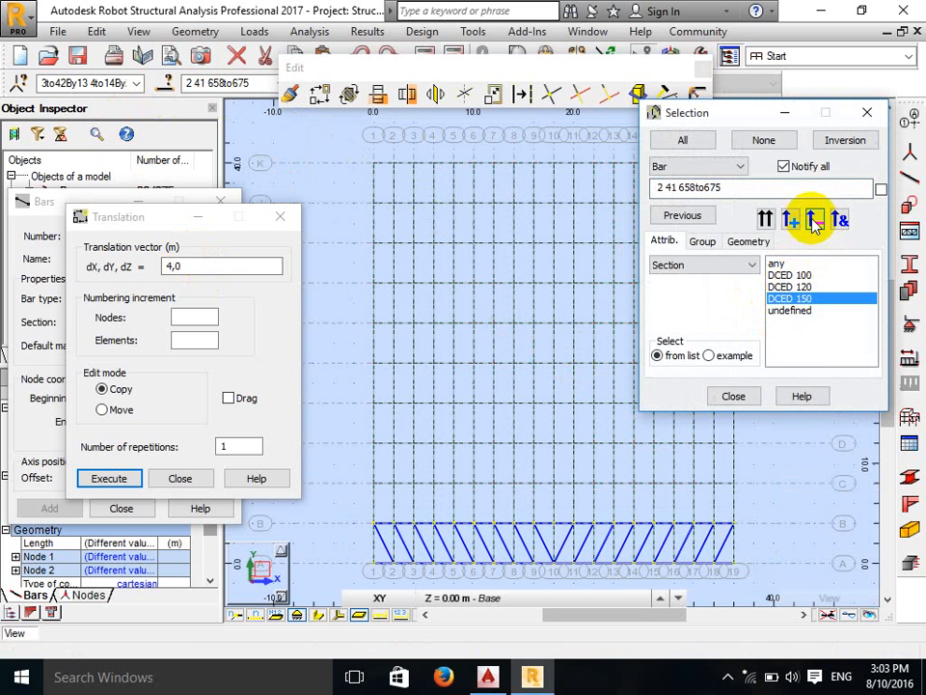
left_click(814, 219)
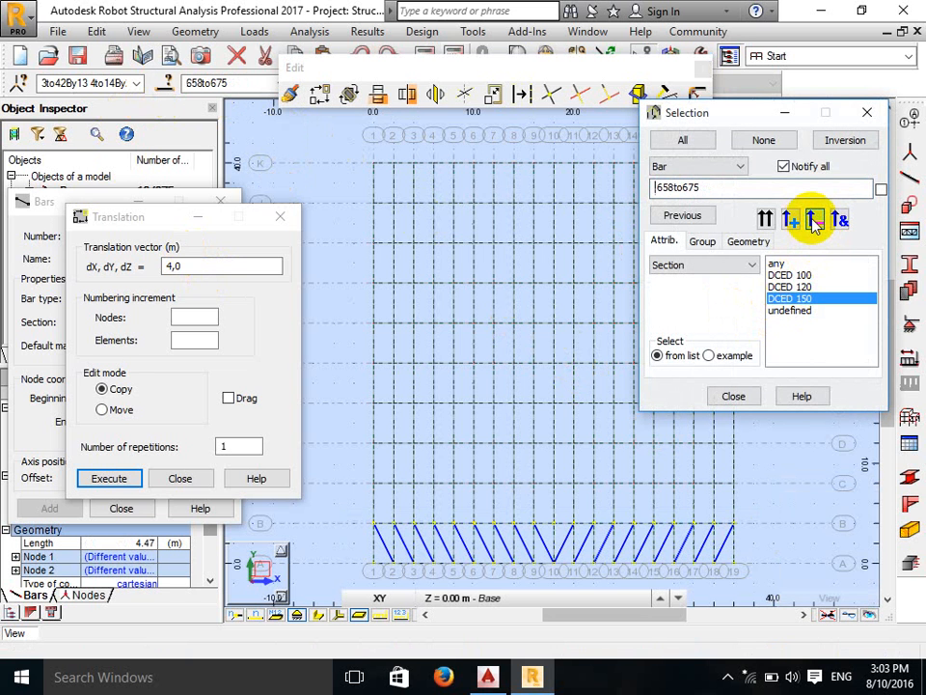
left_click(733, 396)
Step: Copy the selected plan diagonals by a translation vector of 0,4, repeating until the bays up to axis F are filled
left_click_drag(199, 268, 50, 289)
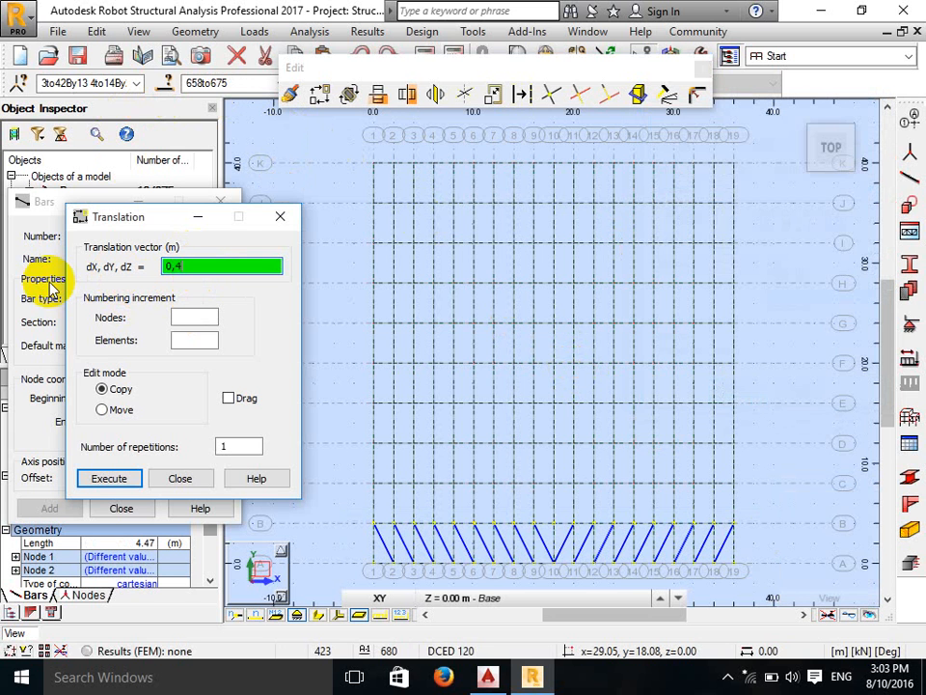
key("Return")
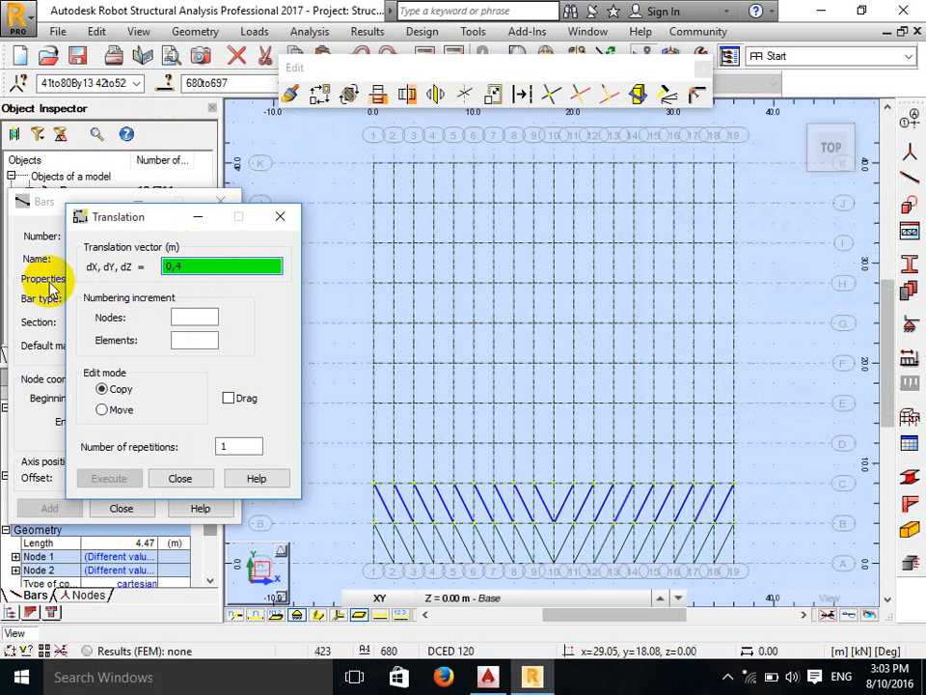
key("Return")
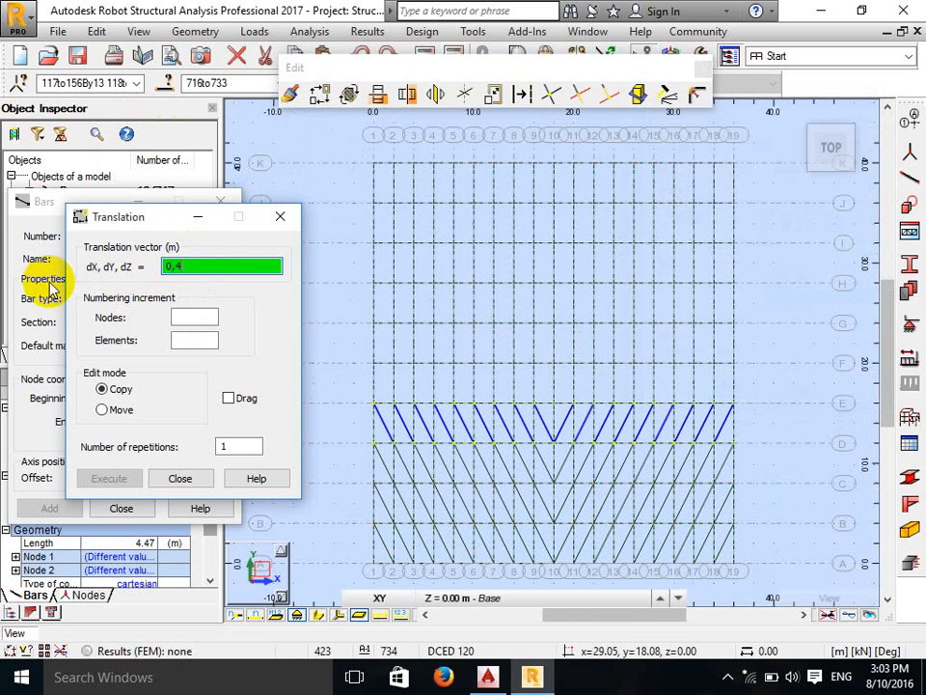
Step: Select all bars in the plan between axes A and F and remove the DCED 150 bars from the selection
right_click(367, 265)
left_click(342, 307)
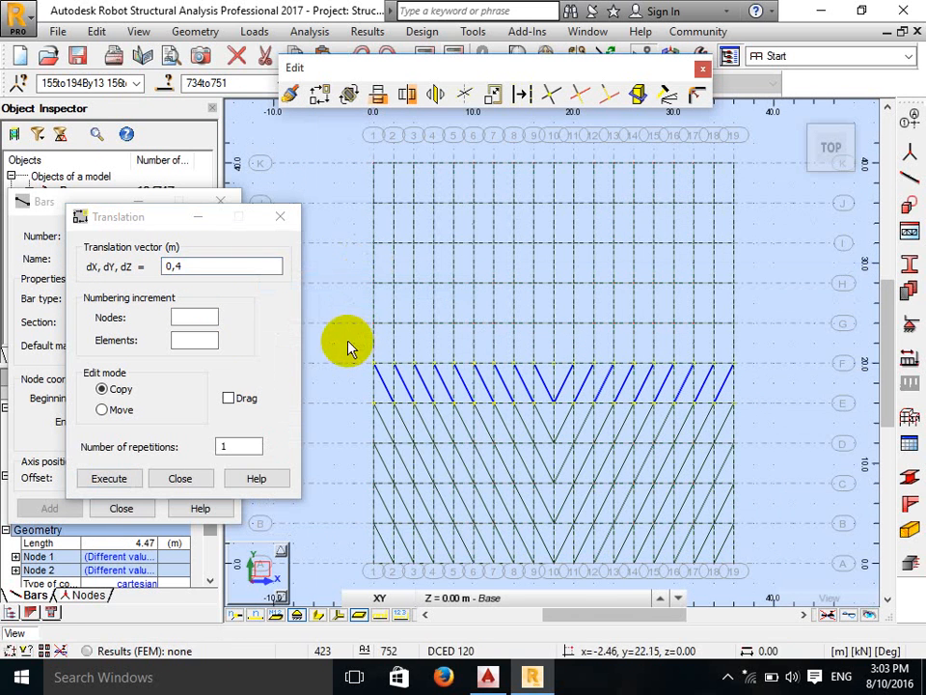
left_click_drag(339, 347, 777, 590)
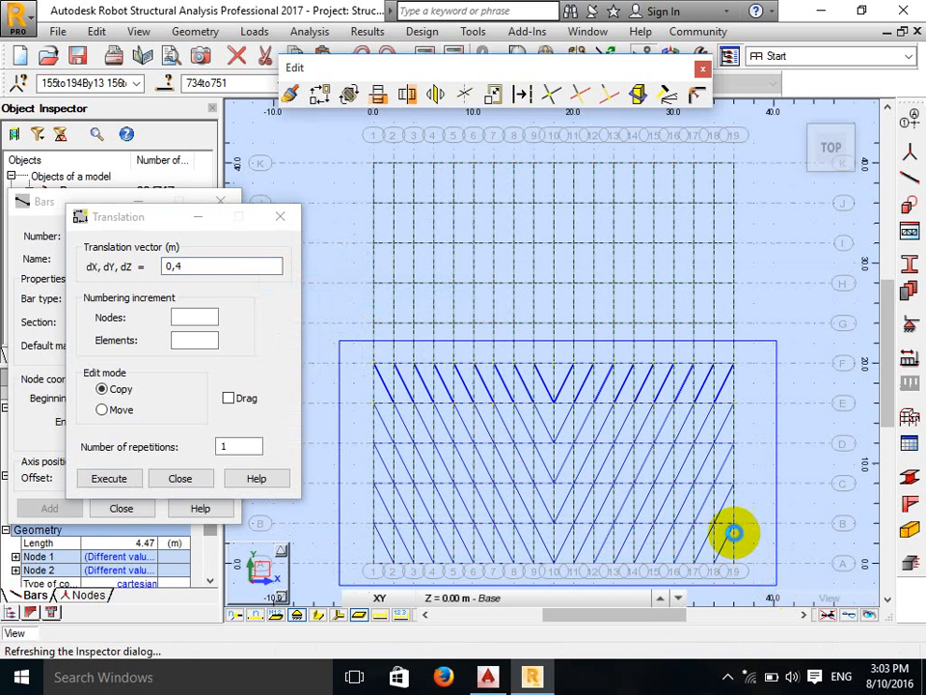
left_click(163, 82)
left_click(791, 298)
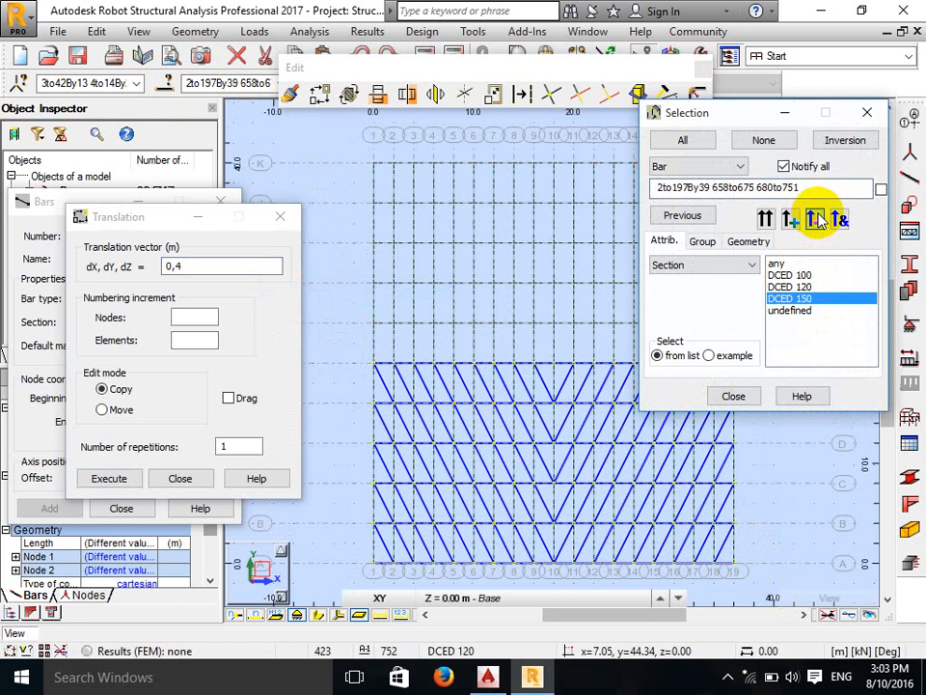
left_click(815, 220)
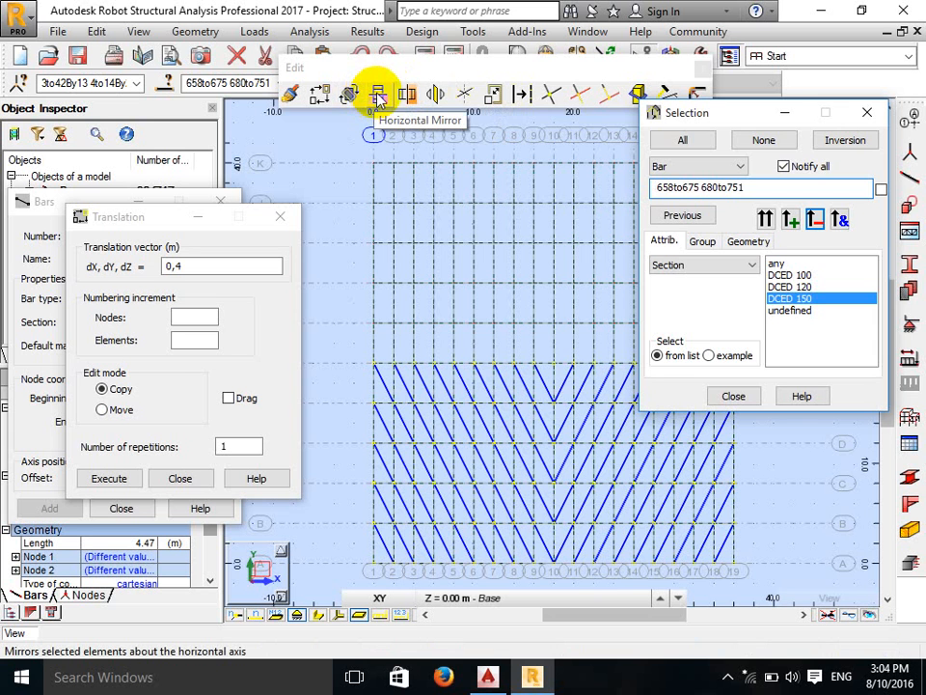
Step: Mirror a copy of the selected diagonals about the horizontal plane at 20.00 m, and close the mirror and selection dialogs
left_click(377, 93)
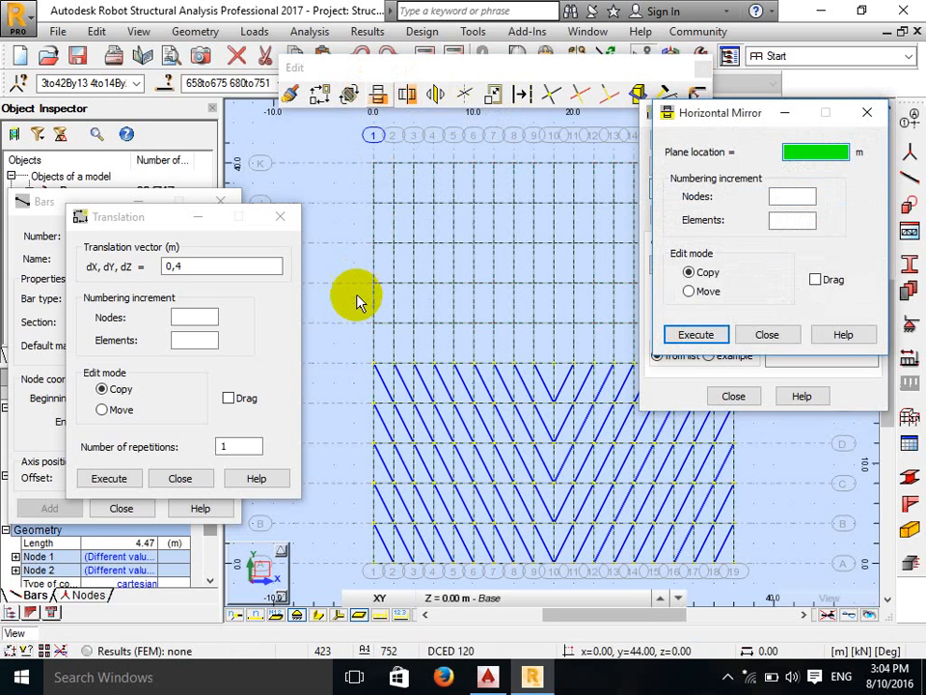
left_click(377, 364)
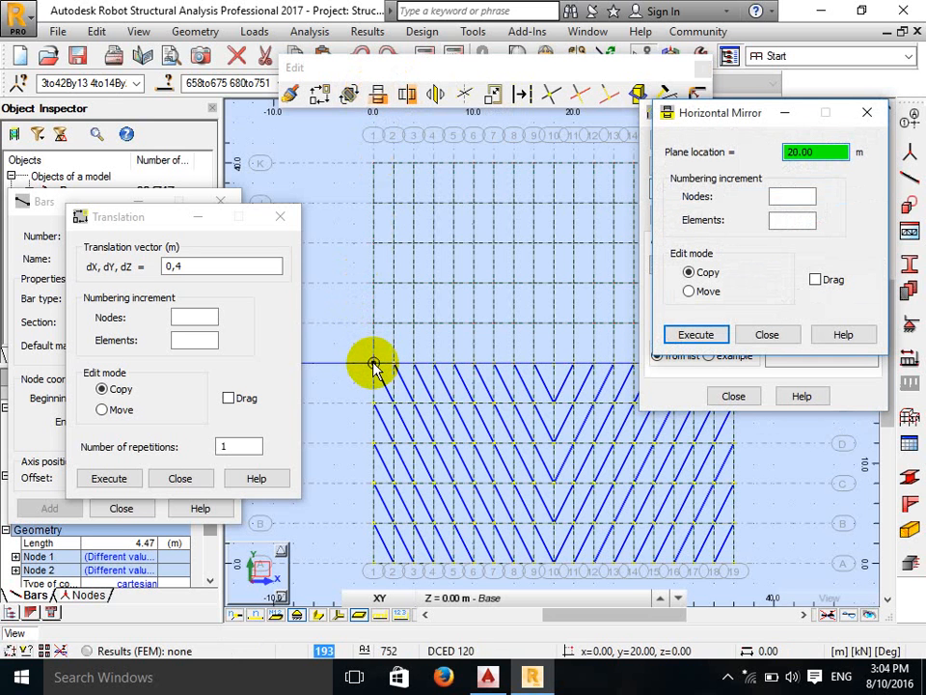
left_click(373, 364)
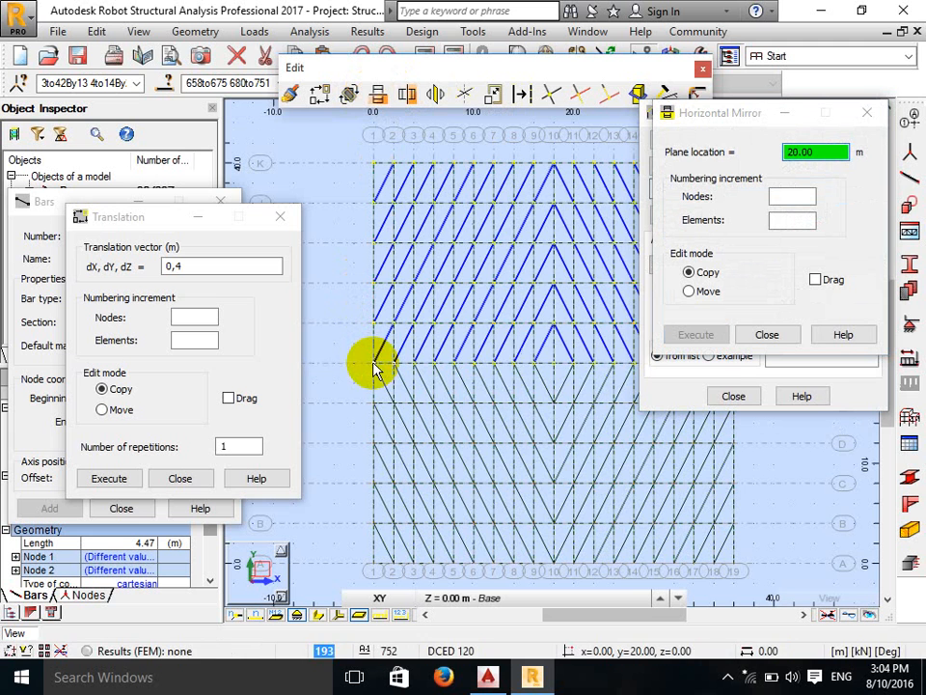
left_click(767, 334)
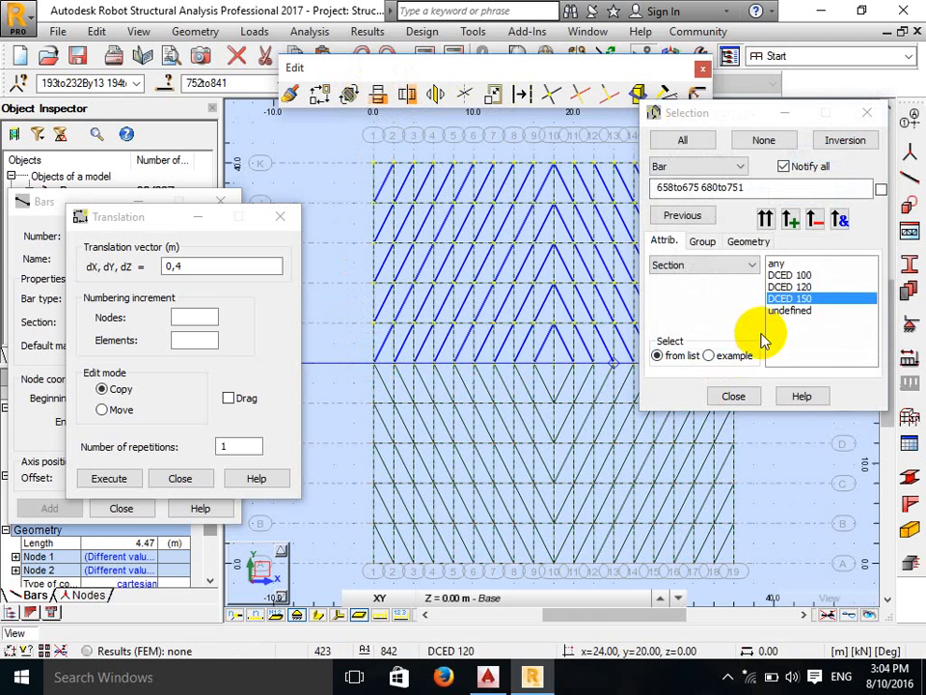
left_click(733, 396)
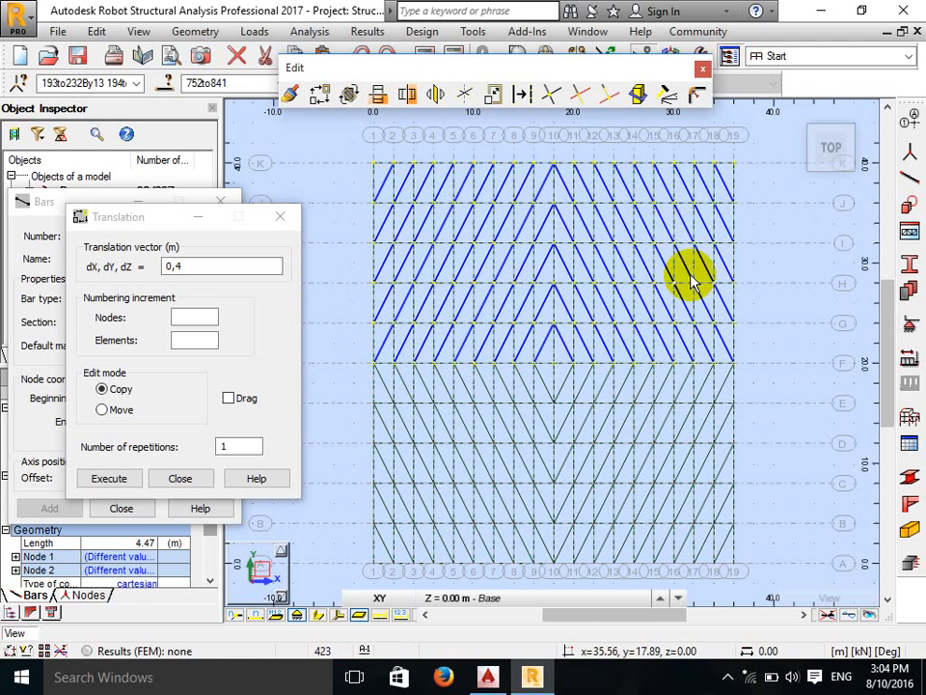
scroll(754, 238, "down", 1)
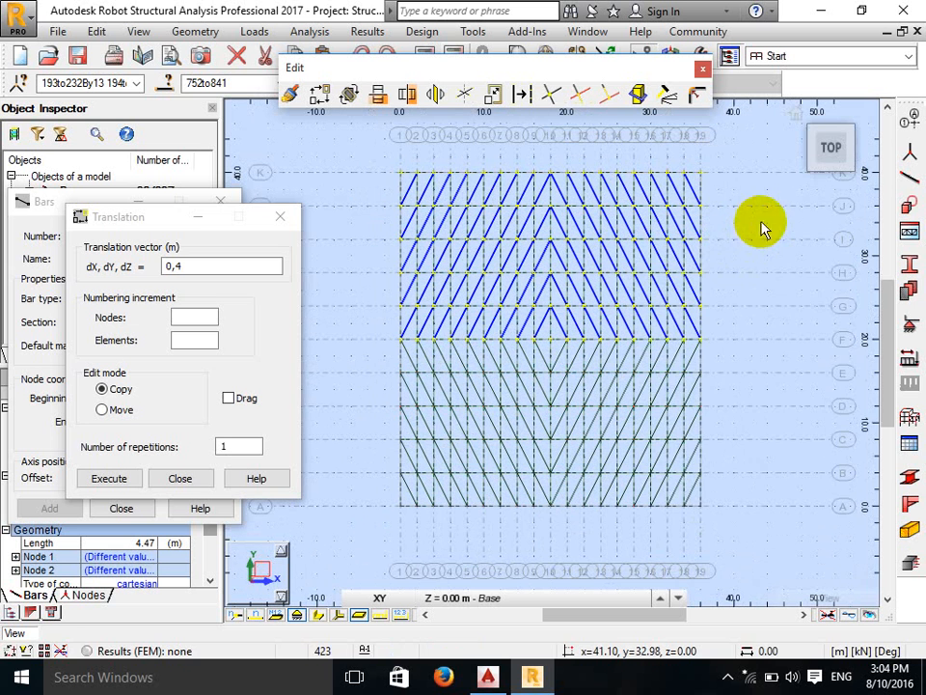
right_click(752, 252)
left_click(743, 279)
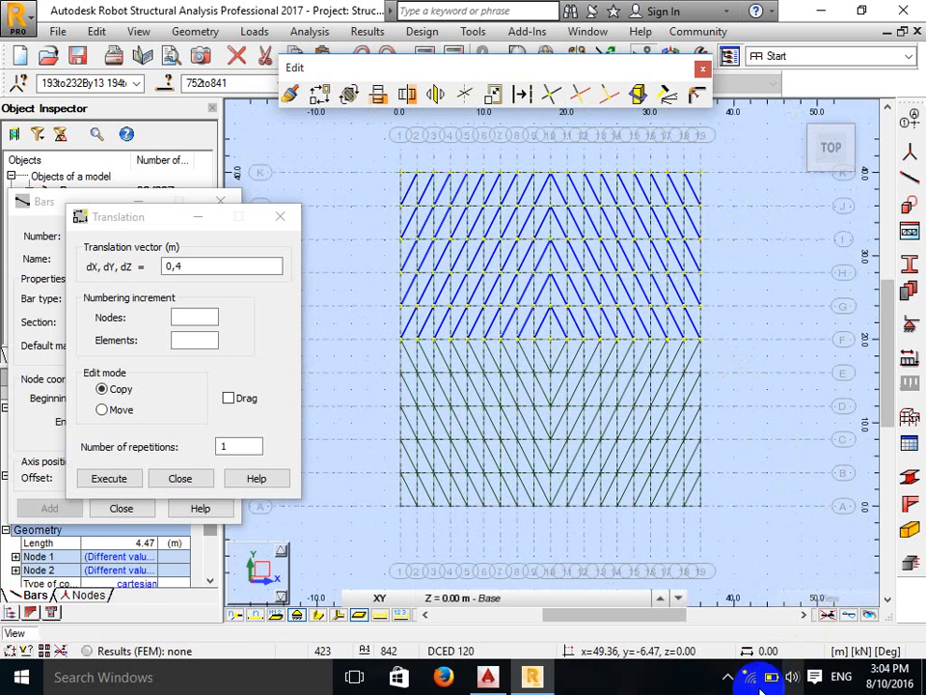
left_click(727, 676)
left_click(761, 182)
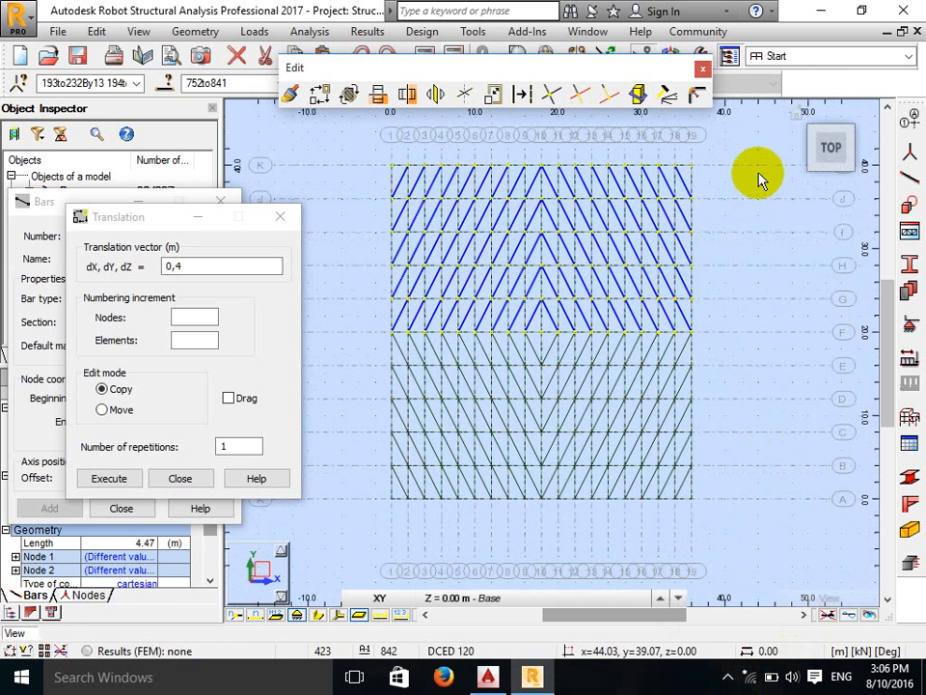
Step: Select all bars in the Z = 0 plan and exclude the DCED 150 bars so only the diagonals stay selected
right_click(753, 179)
left_click(740, 204)
left_click_drag(345, 141, 776, 553)
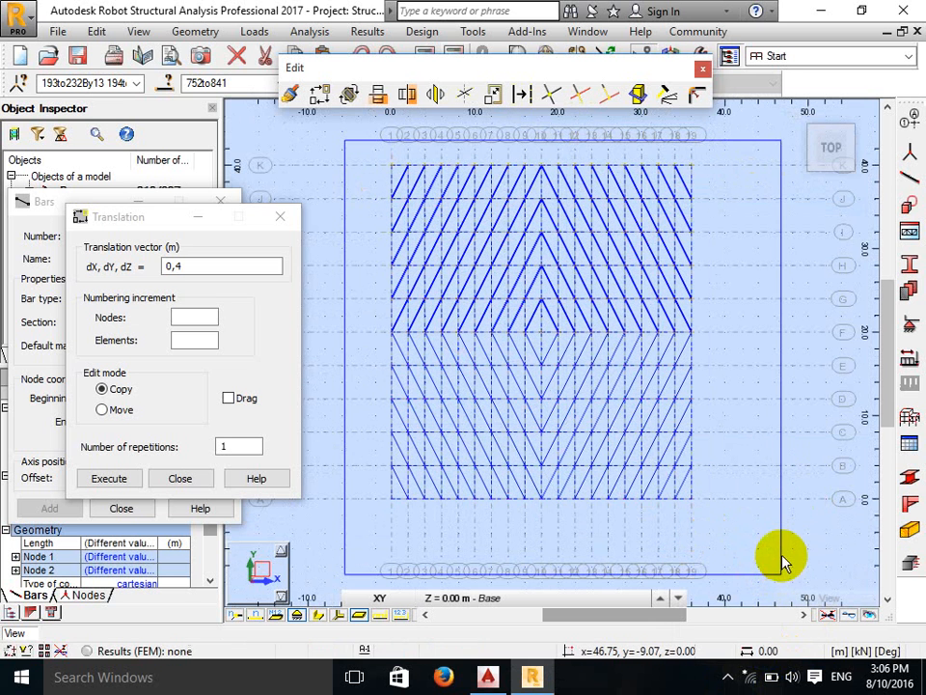
left_click(169, 86)
left_click(791, 298)
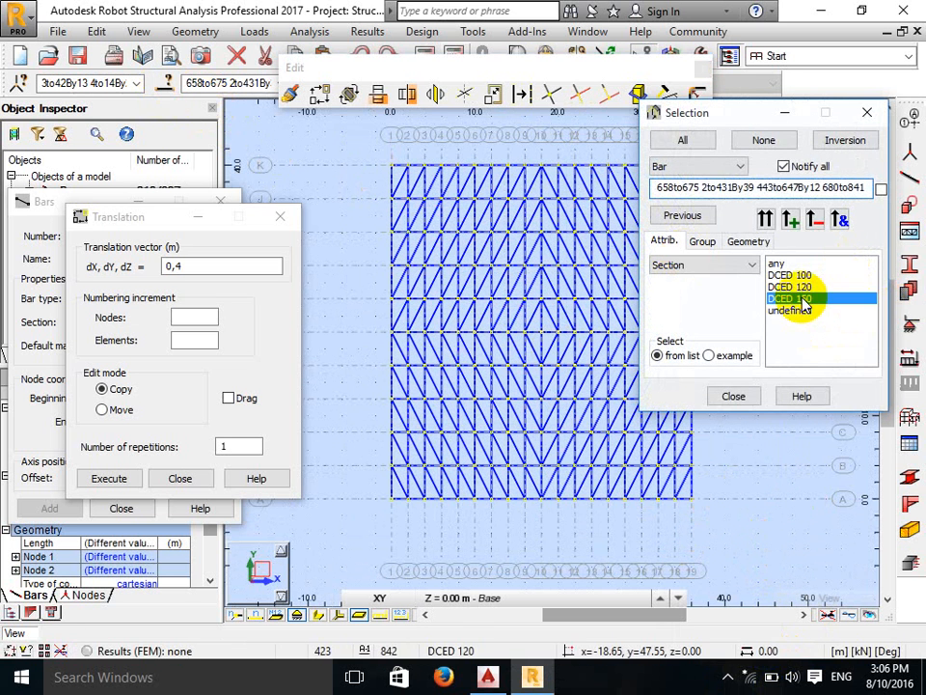
left_click(813, 220)
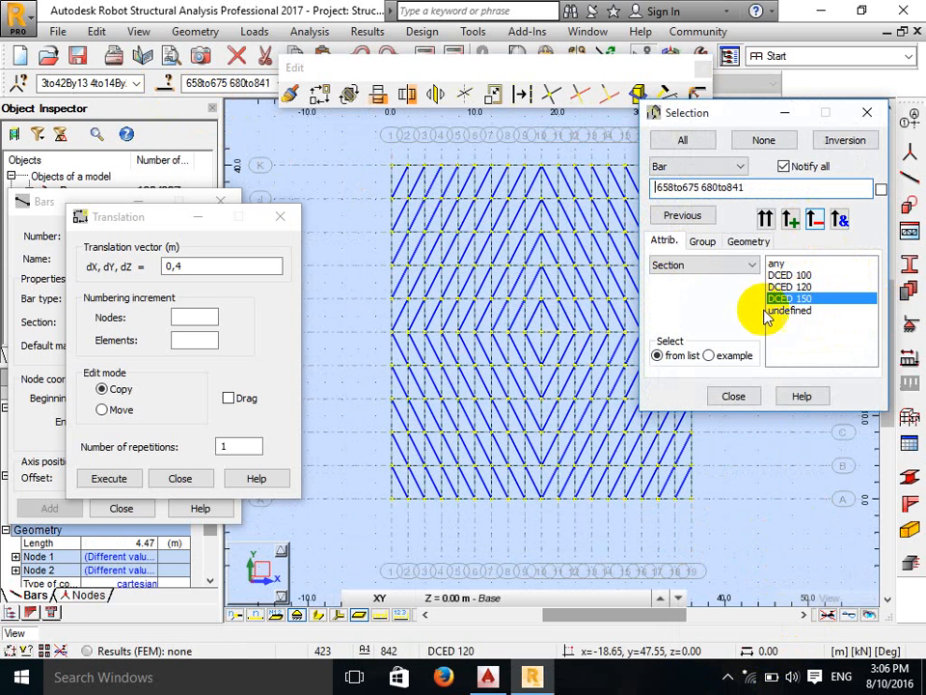
left_click(733, 395)
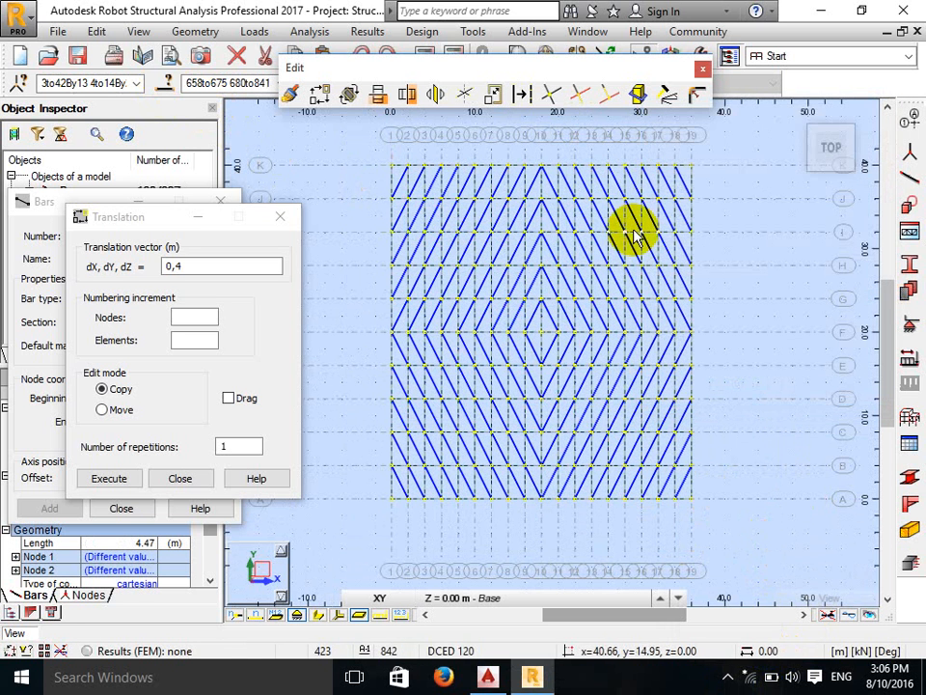
Step: In the 3D view, copy the selected plan diagonals to the upper level with a translation vector of 0,0,2.5
left_click(798, 114)
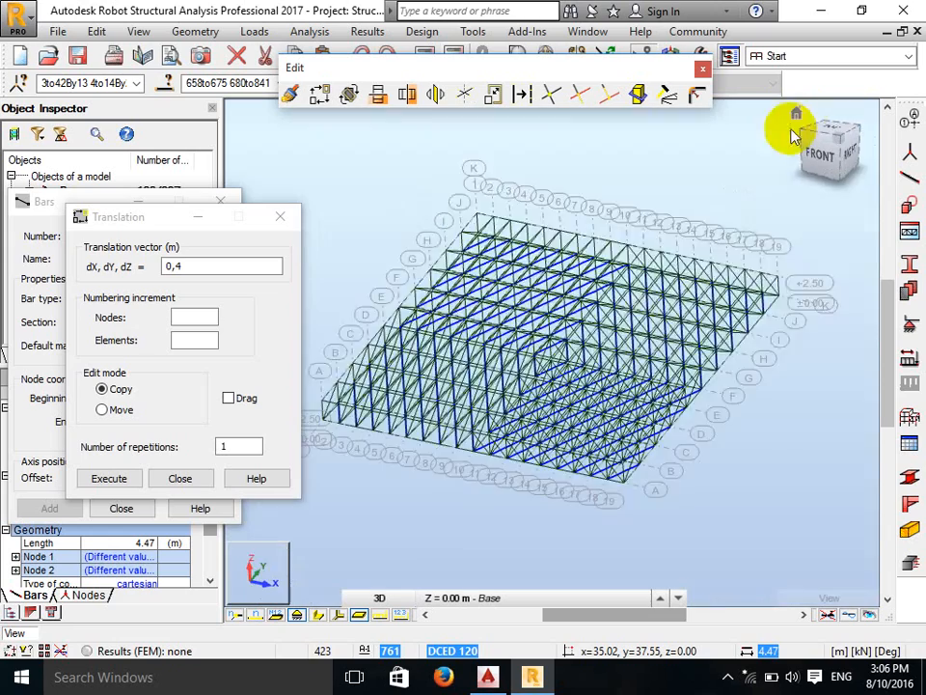
middle_click_drag(731, 365, 488, 228, "shift")
middle_click_drag(626, 192, 274, 200, "shift")
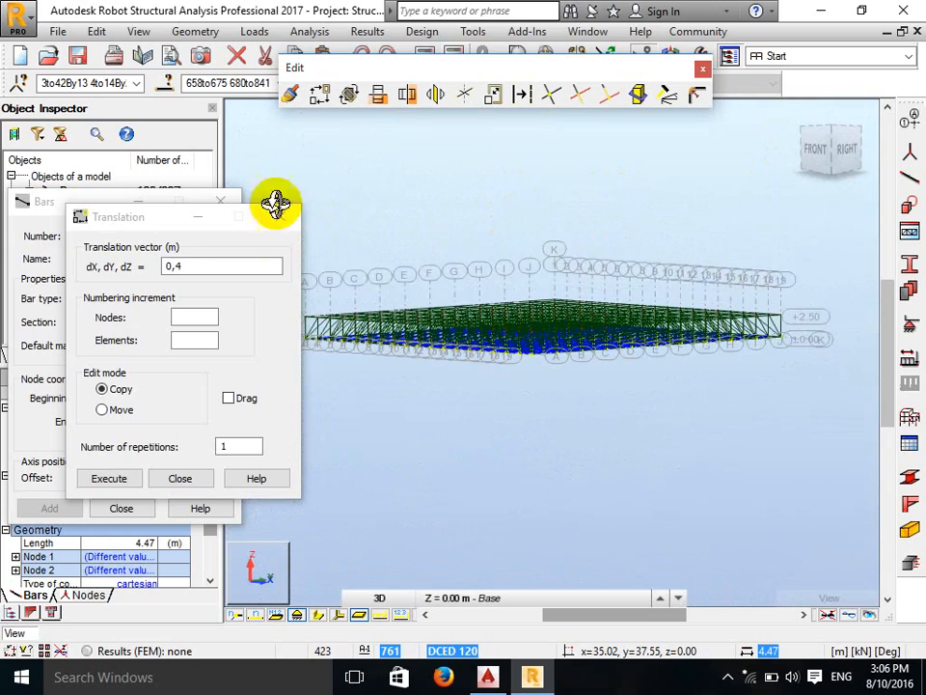
left_click_drag(221, 266, 118, 274)
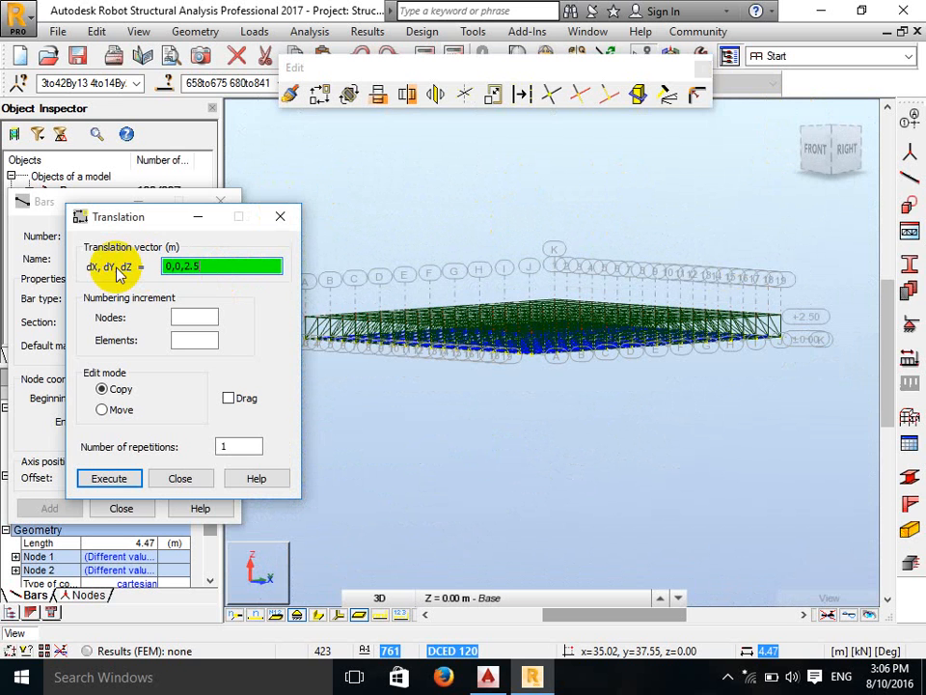
left_click(112, 480)
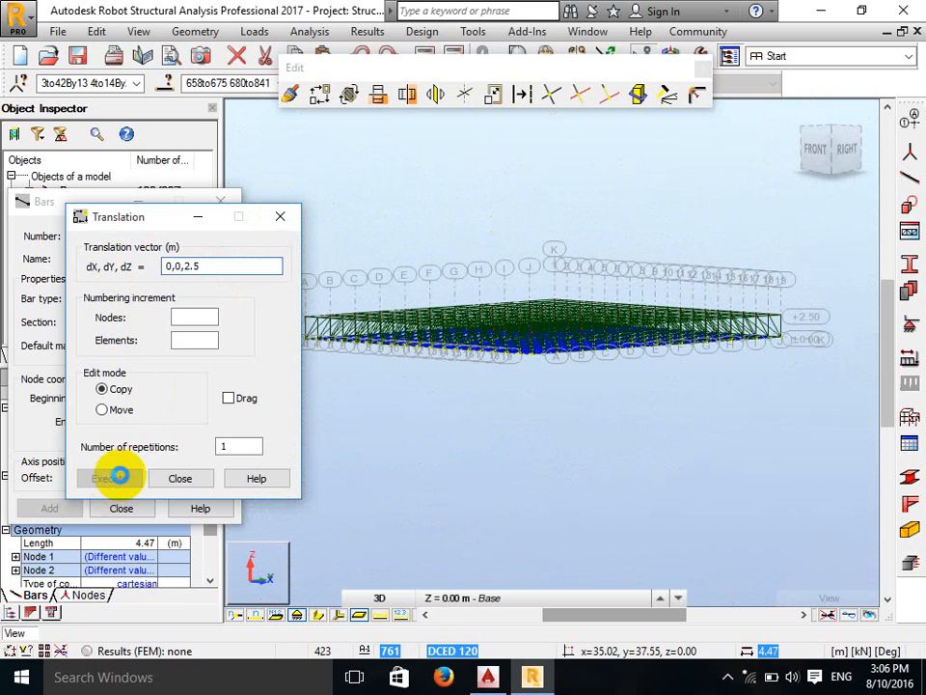
Step: Display the bars' section shapes and turn on the sections legend by colors for the 3D model
right_click(459, 193)
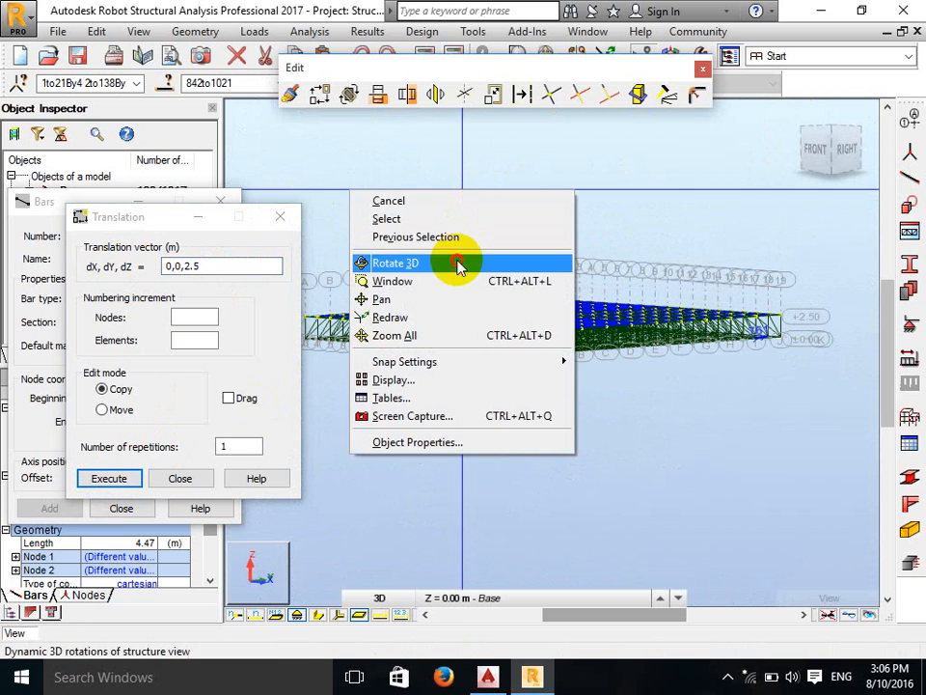
left_click(459, 263)
mouse_move(461, 282)
left_mouse_down()
mouse_move(467, 303)
mouse_move(440, 315)
mouse_move(402, 306)
mouse_move(429, 302)
mouse_move(449, 324)
mouse_move(379, 314)
mouse_move(409, 336)
mouse_move(534, 337)
mouse_move(537, 324)
mouse_move(562, 337)
mouse_move(488, 331)
mouse_move(558, 292)
mouse_move(522, 351)
mouse_move(534, 414)
mouse_move(450, 331)
mouse_move(387, 324)
mouse_move(739, 319)
mouse_move(371, 249)
mouse_move(295, 264)
mouse_move(377, 271)
mouse_move(617, 236)
mouse_move(356, 246)
mouse_move(720, 213)
mouse_move(602, 198)
mouse_move(644, 162)
left_mouse_up()
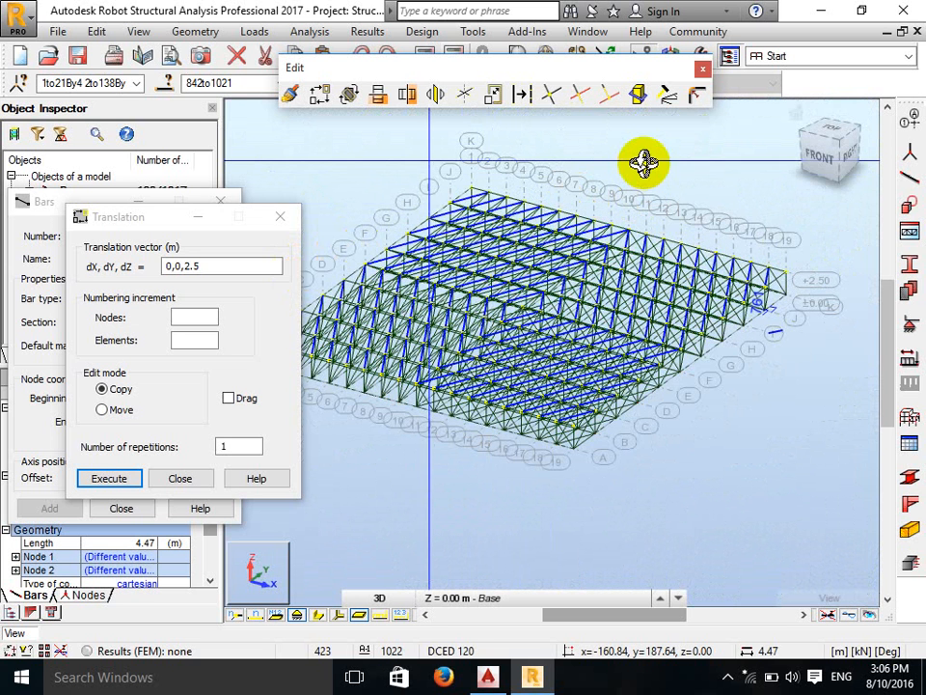
right_click(672, 150)
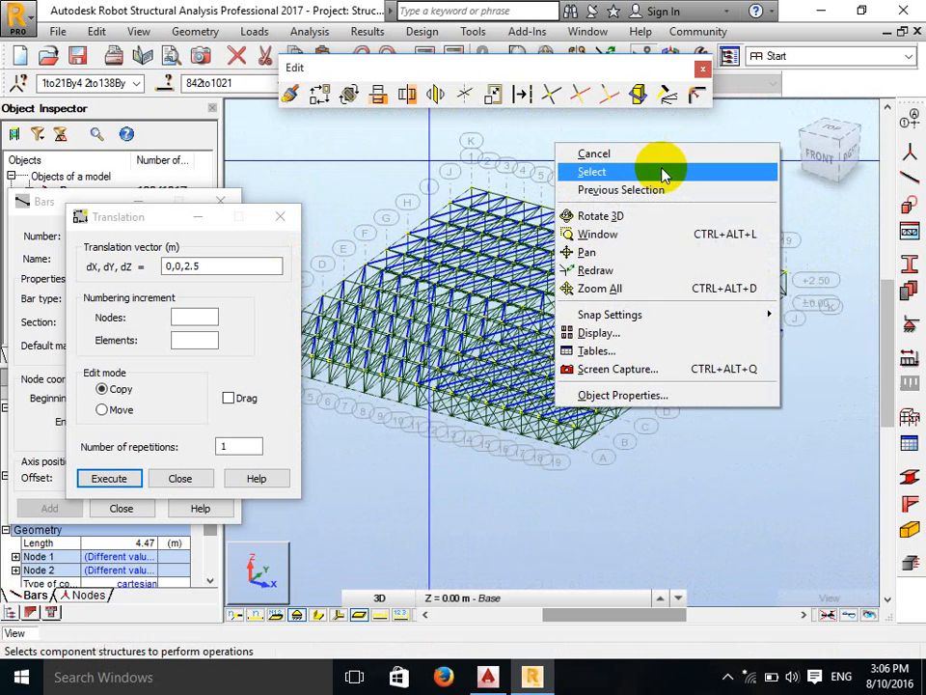
left_click(662, 173)
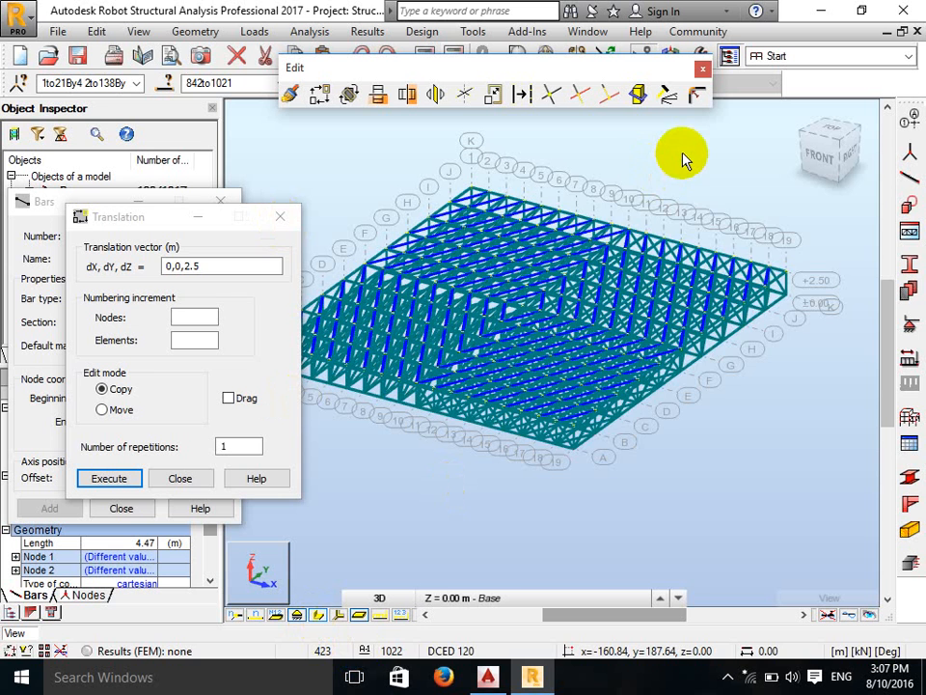
right_click(682, 157)
left_click(655, 349)
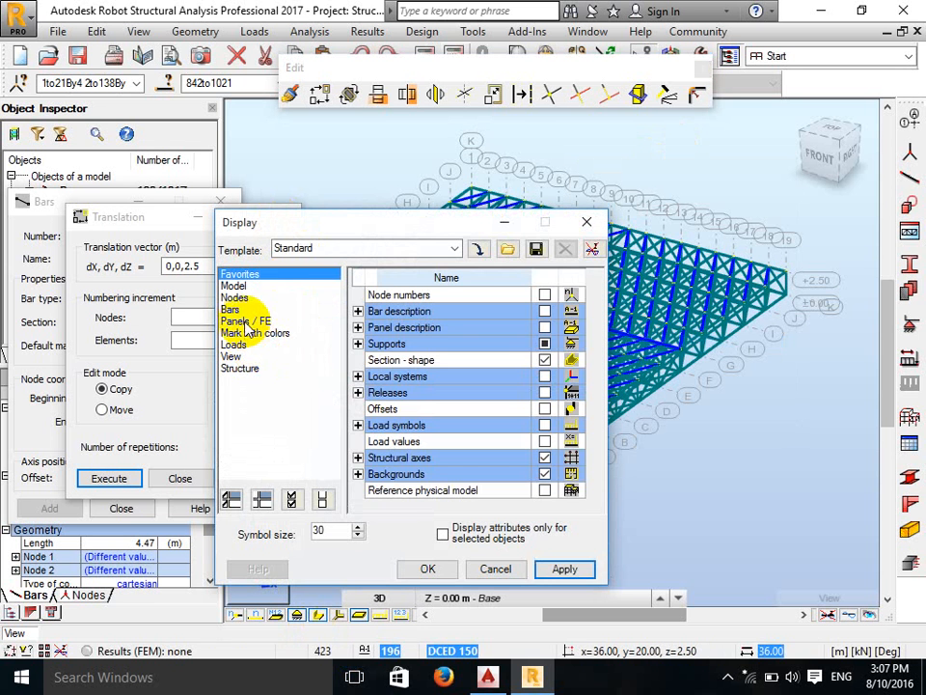
left_click(232, 309)
left_click(545, 344)
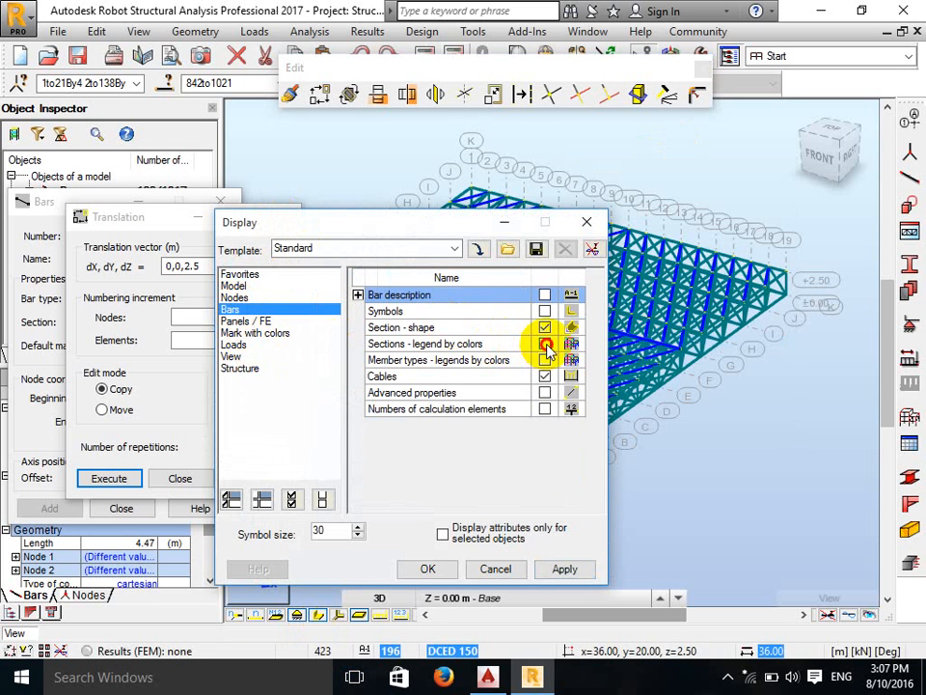
left_click(564, 570)
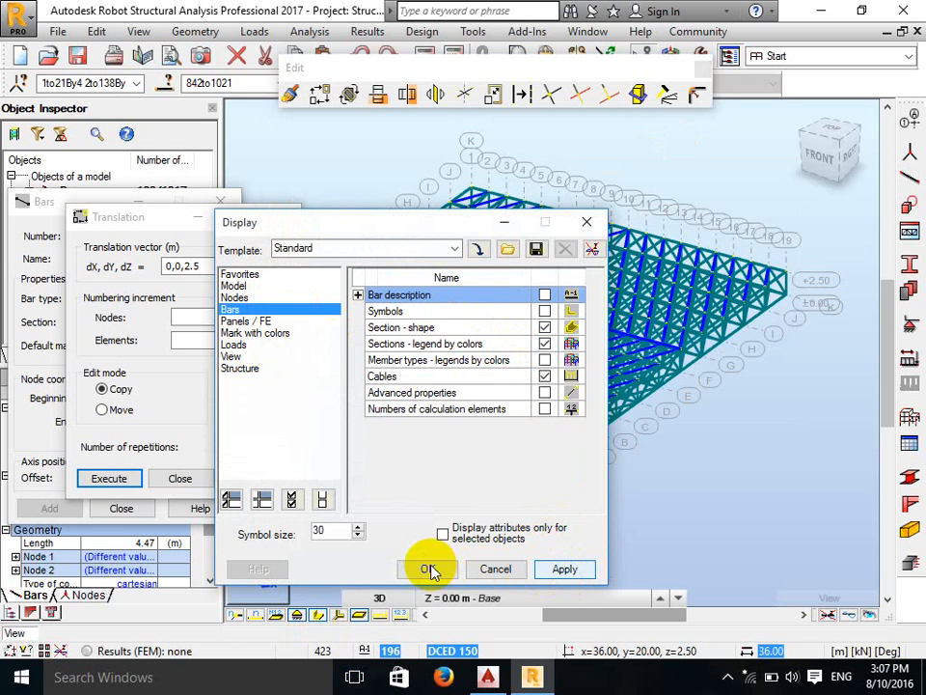
left_click(429, 569)
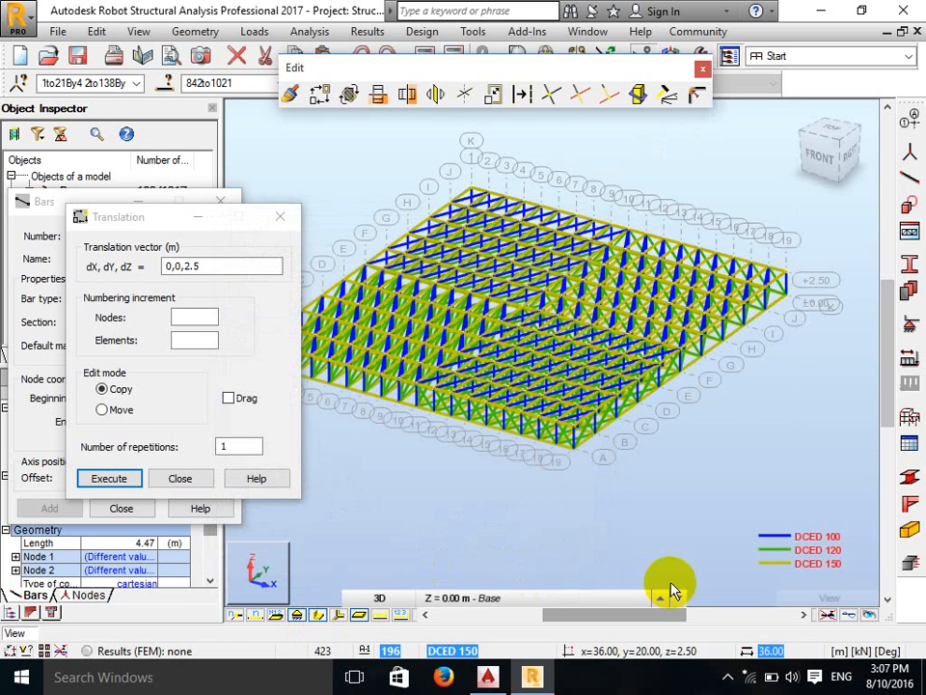
Step: Close the Translation and Bars dialogs, dock the Edit toolbar beside the model view, and return to selection mode
left_click(726, 680)
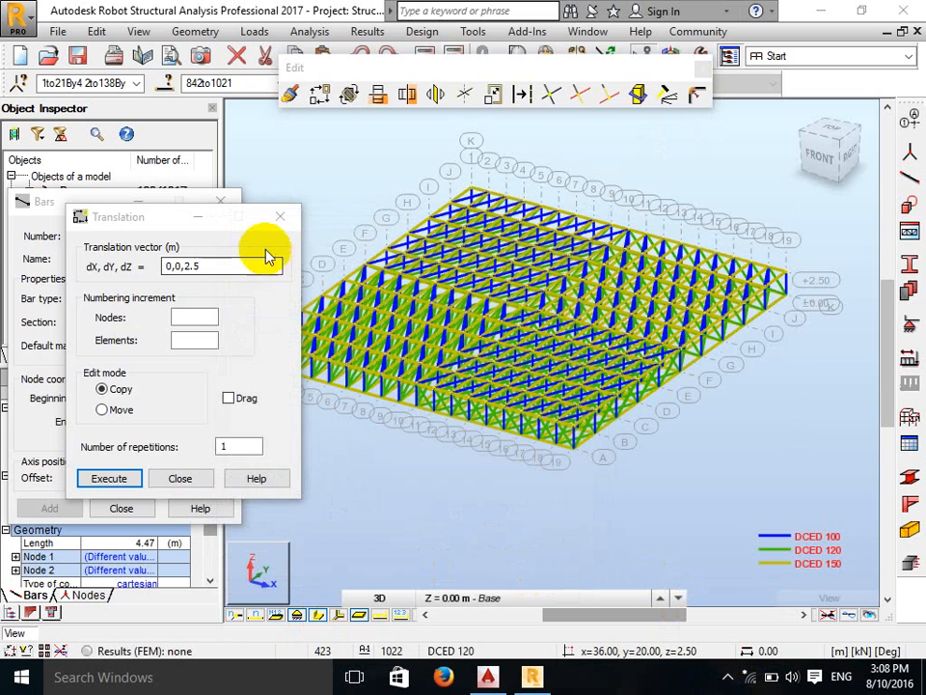
left_click(269, 221)
left_click(275, 217)
left_click(221, 201)
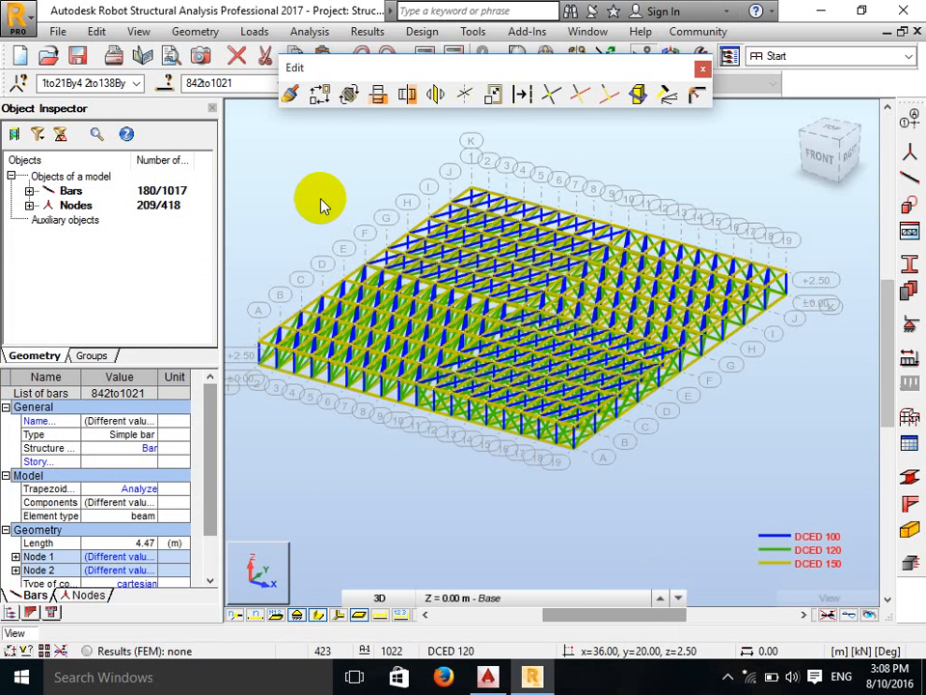
left_click_drag(656, 69, 241, 104)
right_click(378, 193)
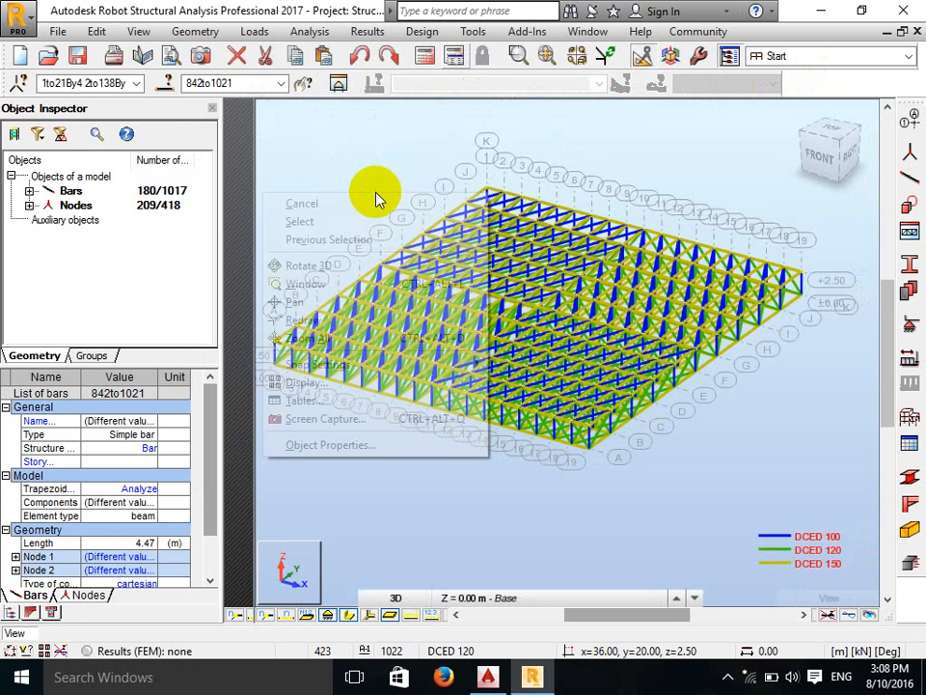
left_click(367, 217)
scroll(591, 220, "down", 1)
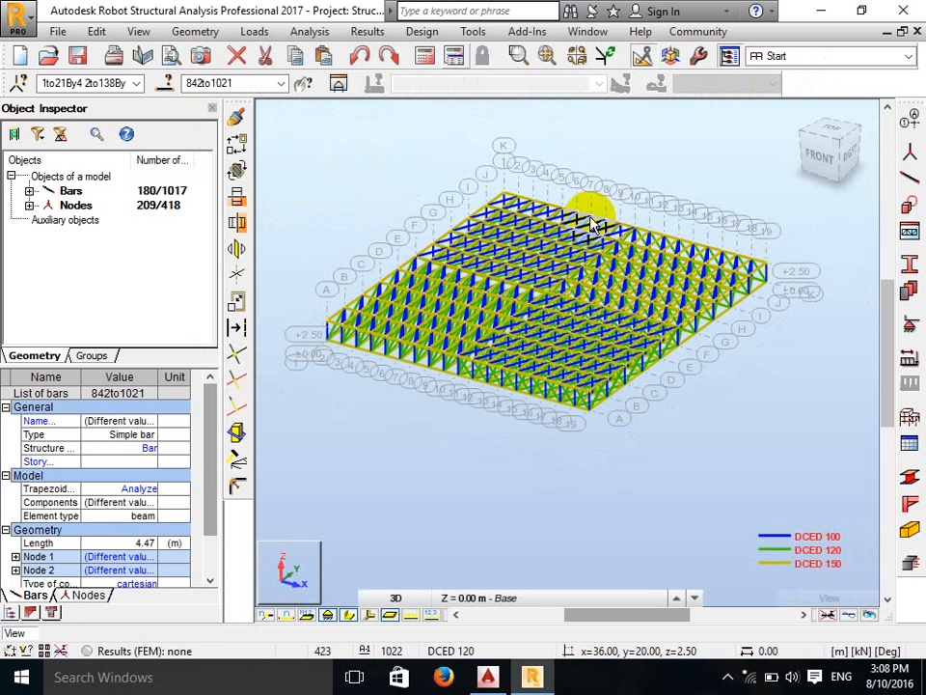
Step: Select all bars of the model, divide them at their mutual intersections, and clear the selection
left_click(423, 295)
left_click_drag(424, 294, 832, 485)
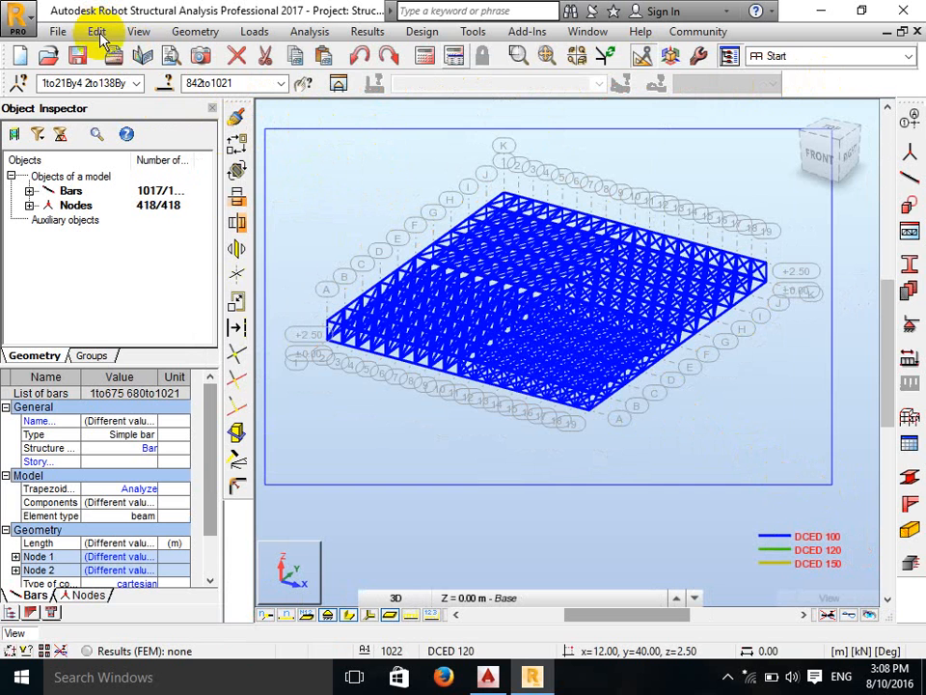
left_click(238, 354)
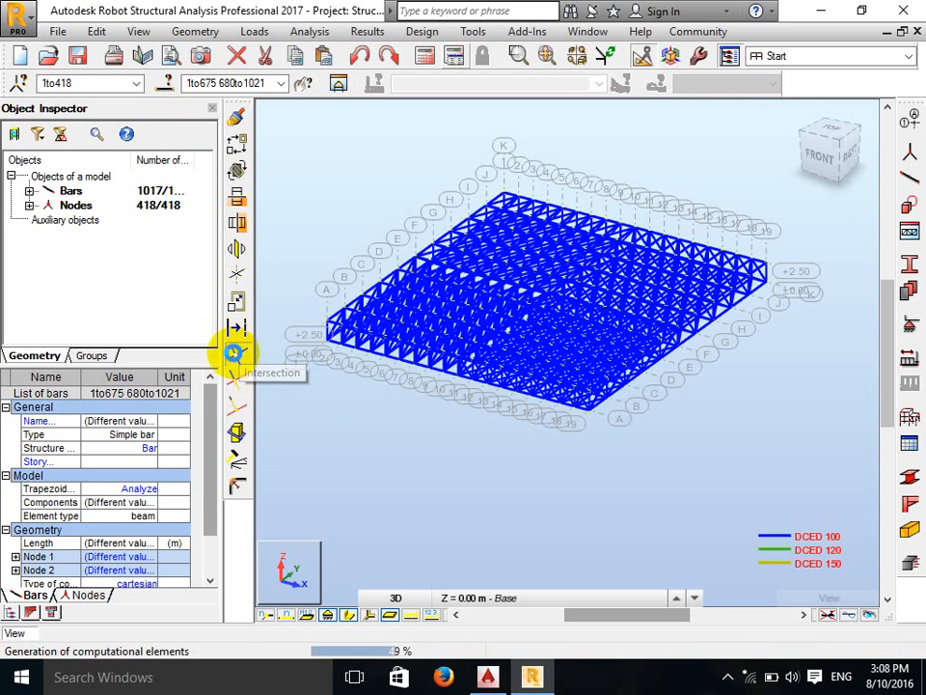
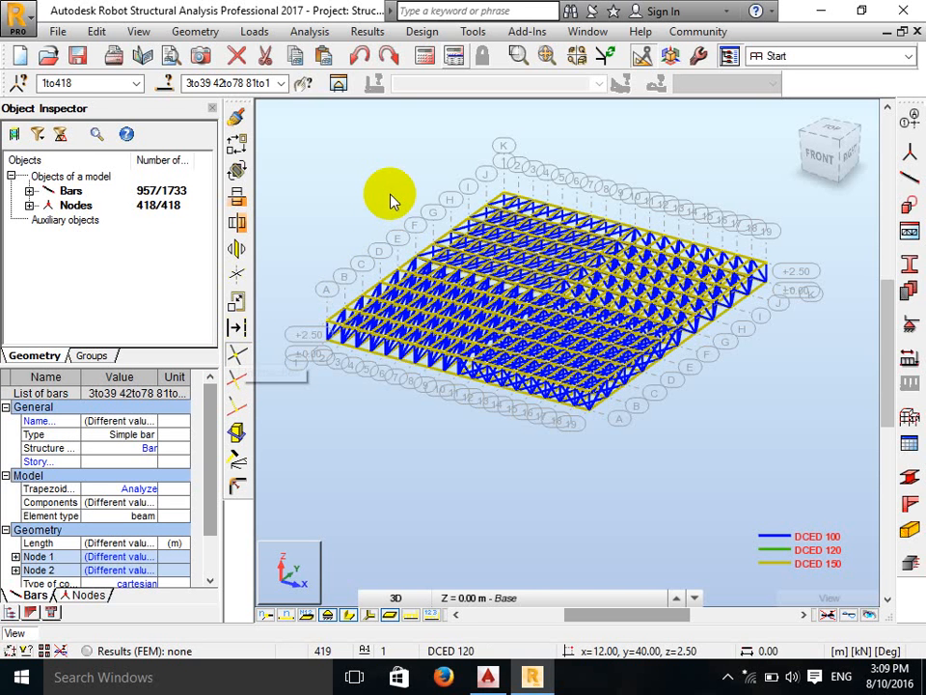
right_click(391, 200)
left_click(377, 225)
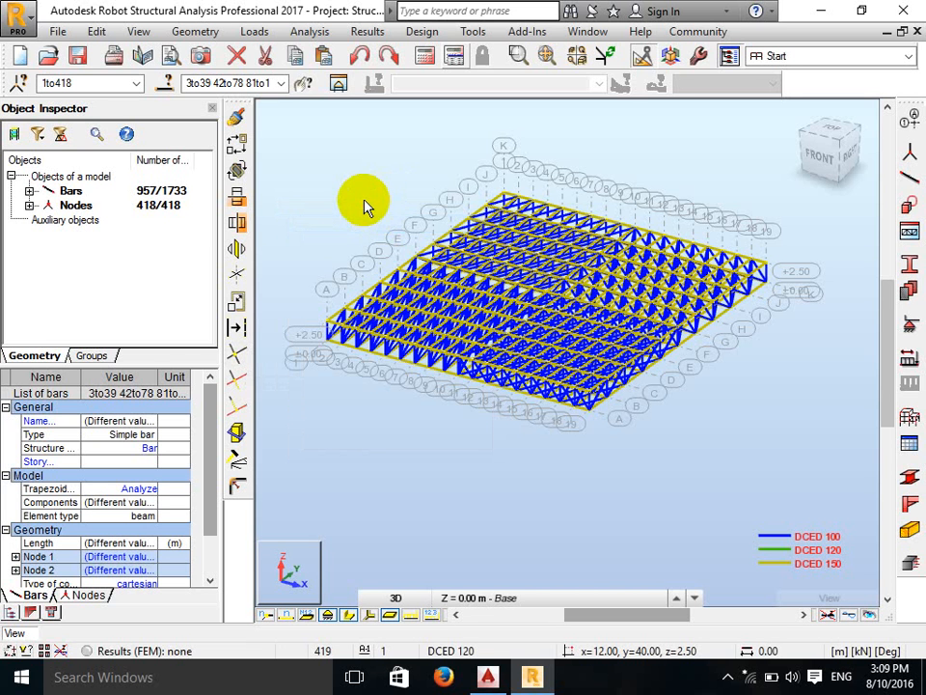
left_click(427, 197)
Step: Switch the 3D view to the 3D projection onto the ZX plane to see the truss from the front
left_click(670, 57)
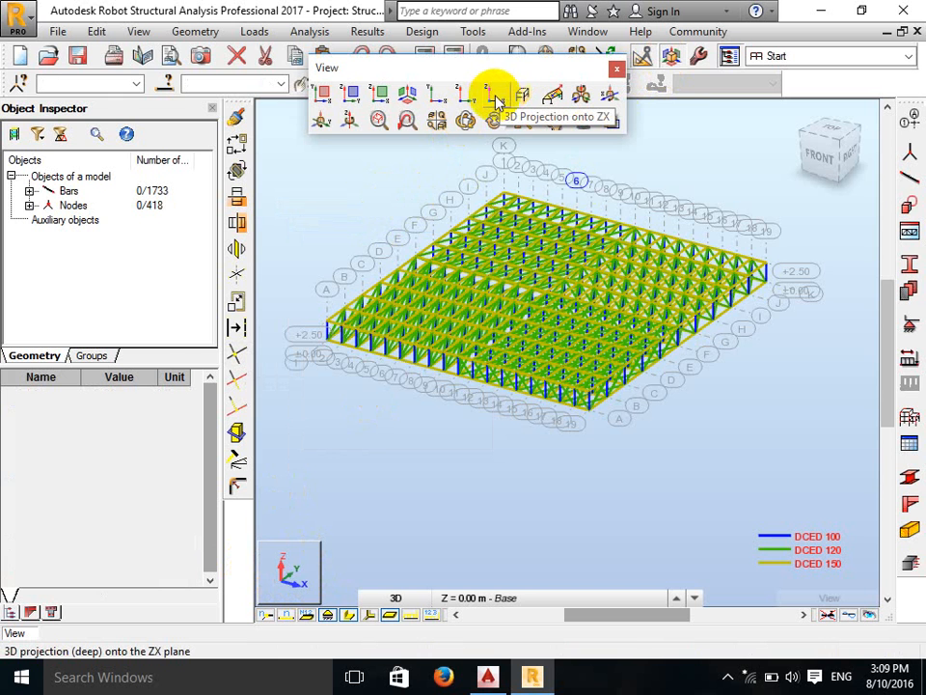
left_click(497, 96)
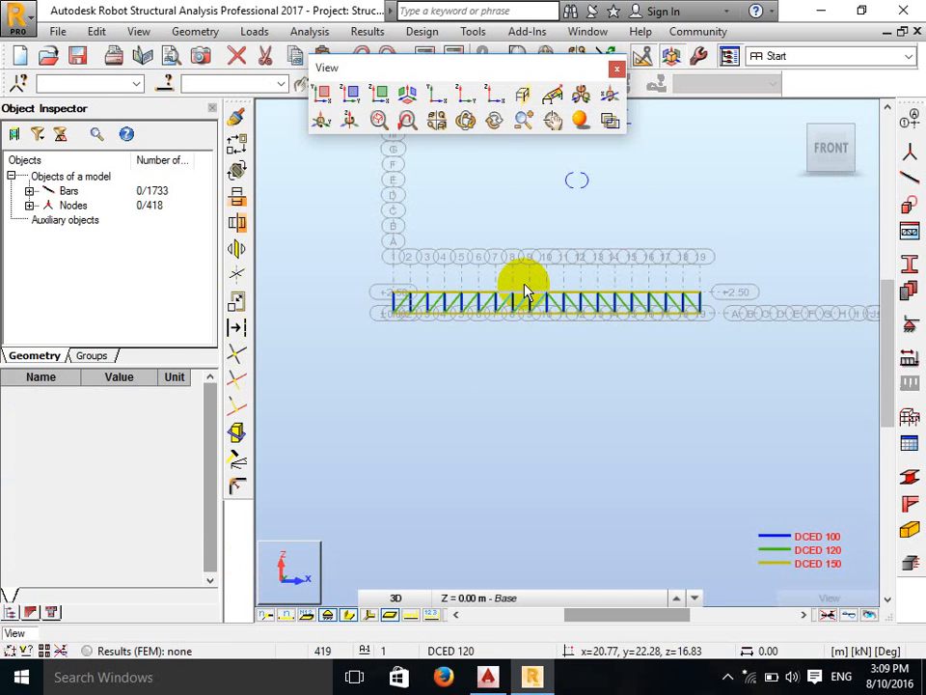
scroll(521, 286, "up", 1)
left_click(496, 94)
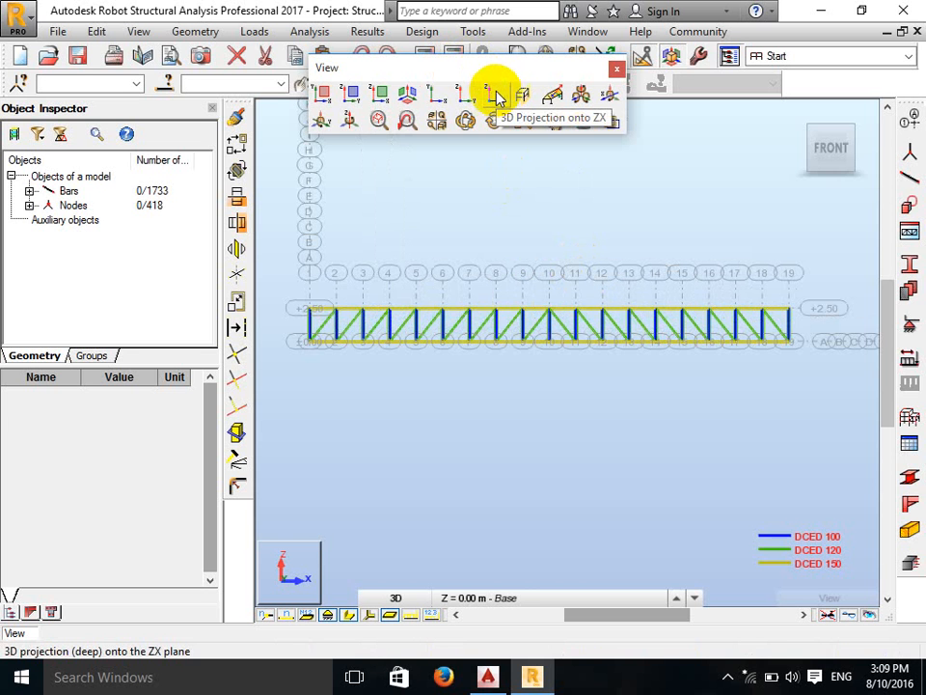
Step: Apply Pinned nodal supports to all lower-level nodes along grid line 1, nodes 3to383By38
left_click(909, 328)
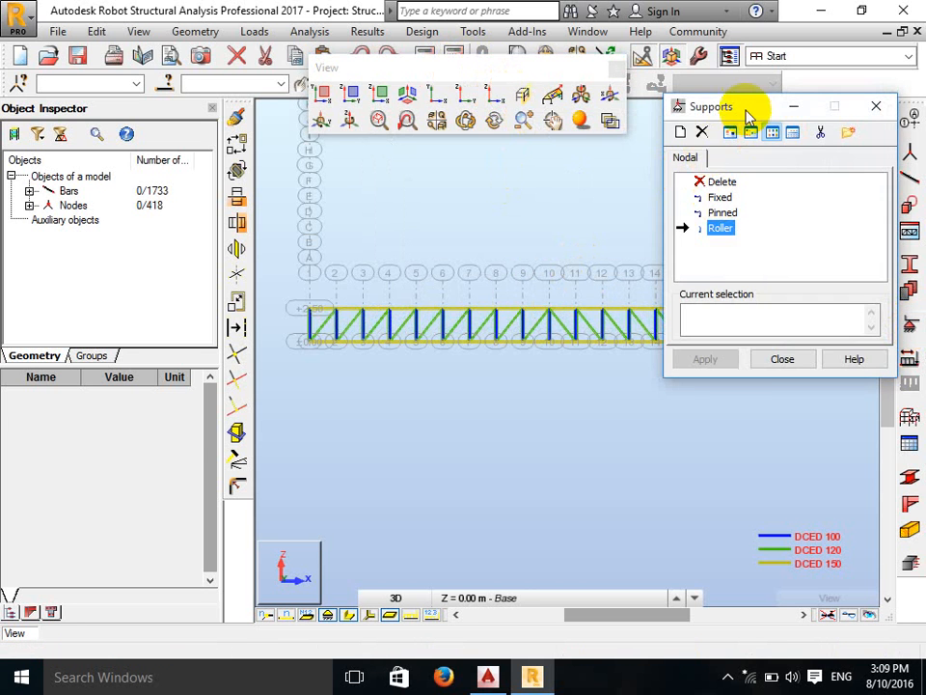
left_click_drag(754, 110, 91, 87)
left_click(85, 196)
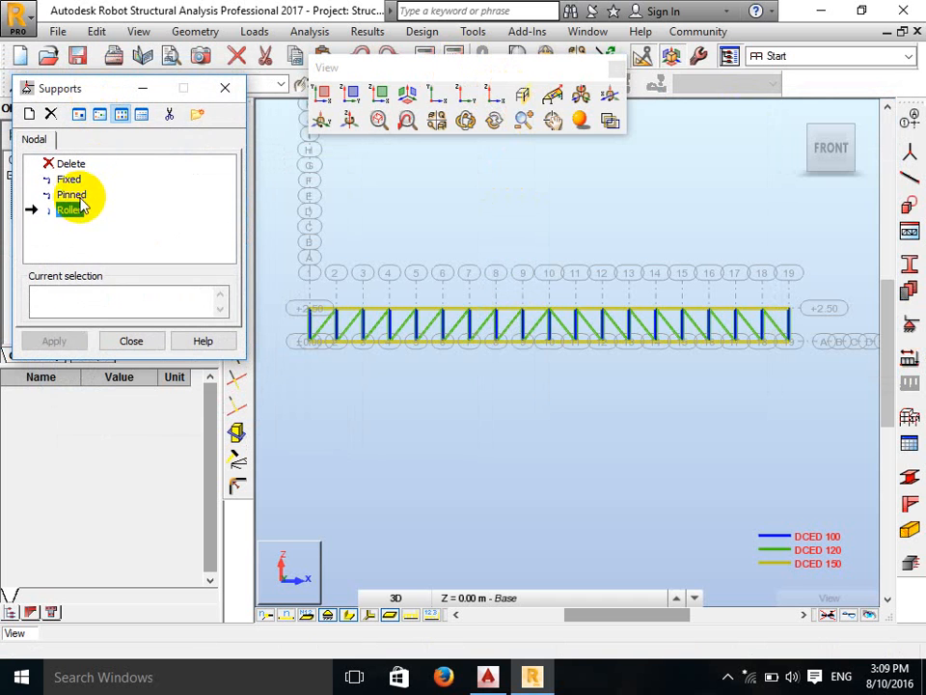
left_click(67, 304)
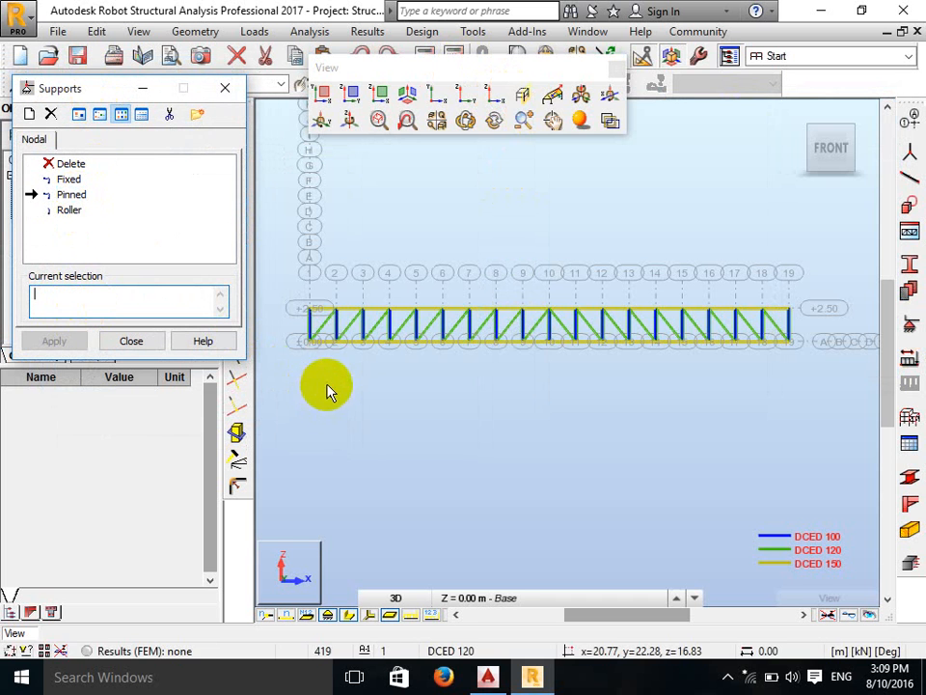
left_click(282, 329)
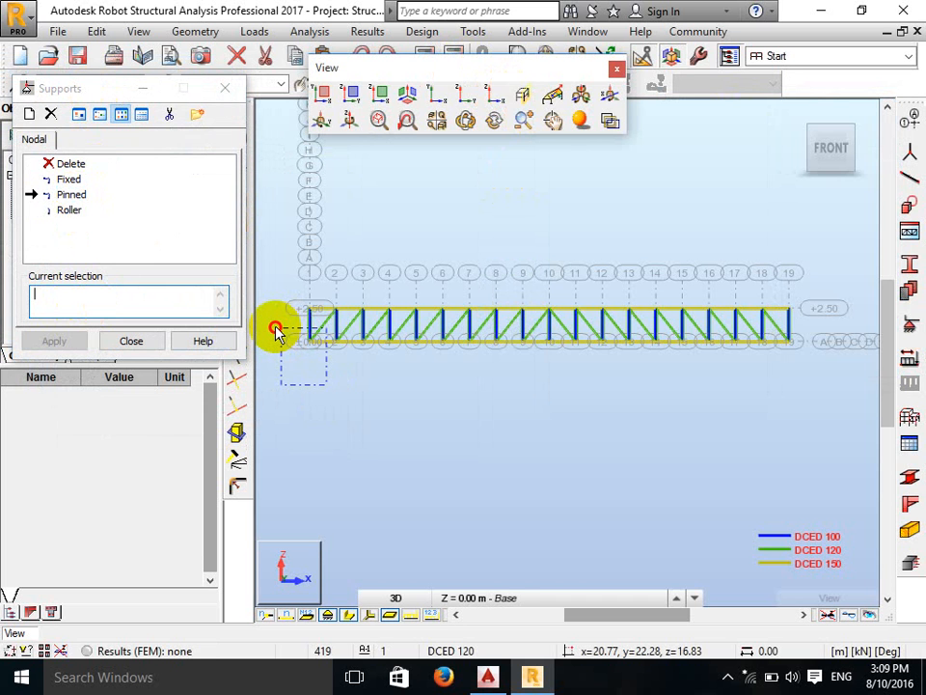
left_click(276, 328)
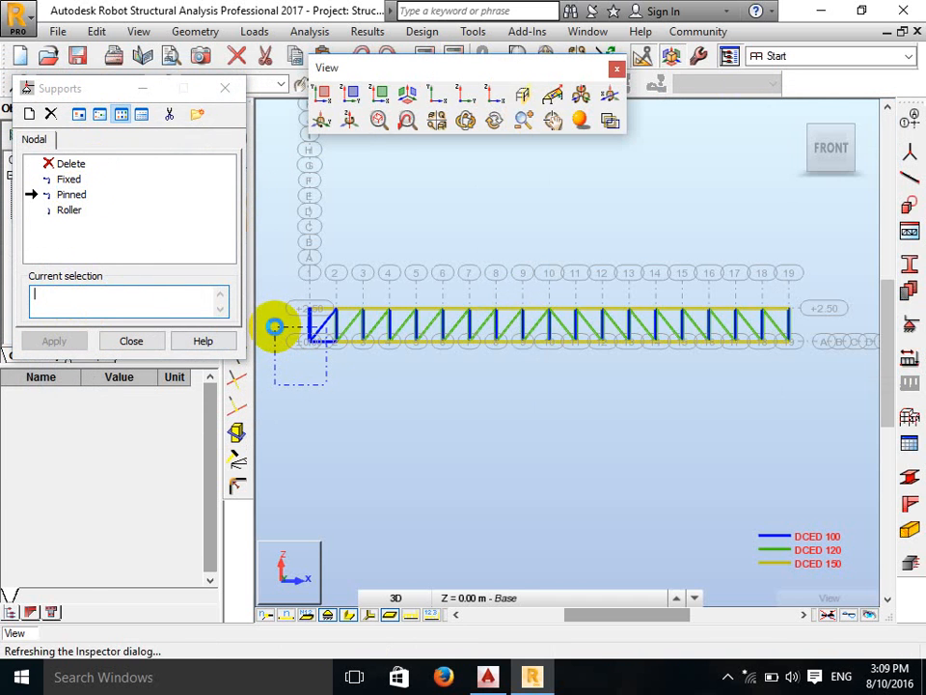
left_click(311, 338)
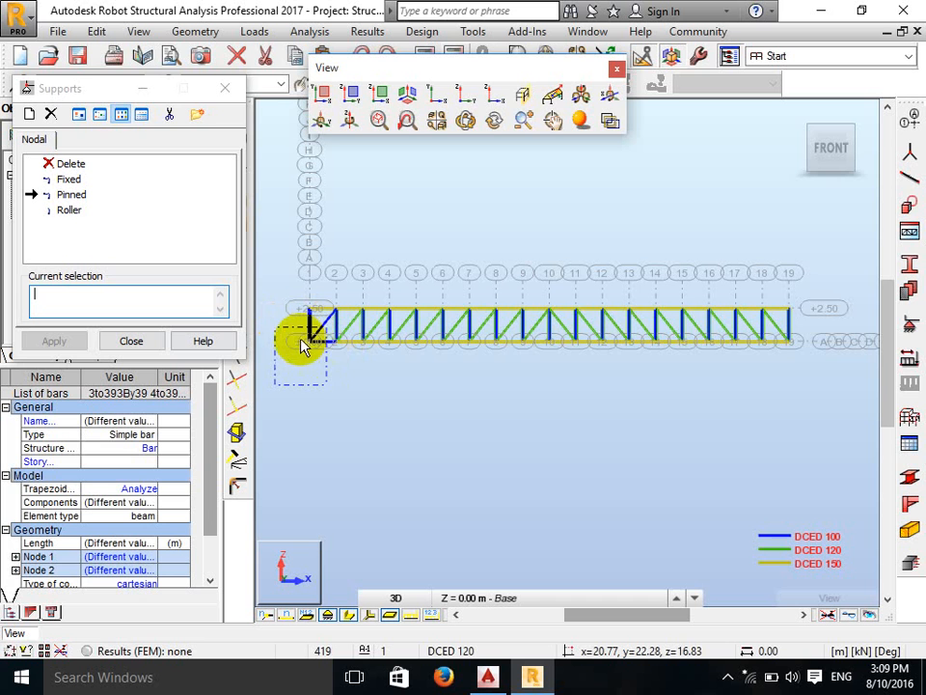
left_click(297, 345)
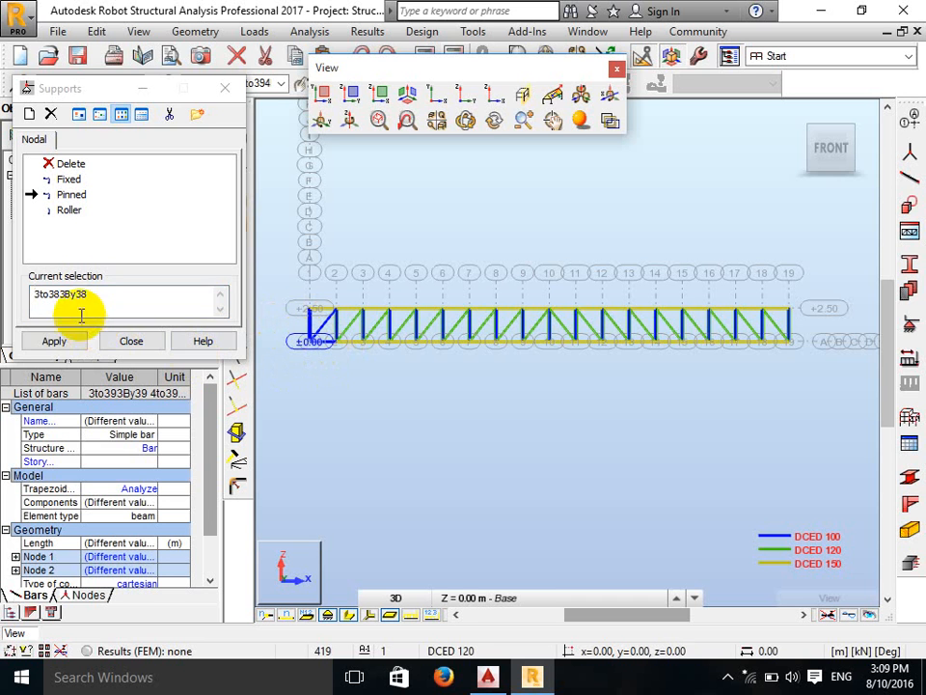
left_click(62, 342)
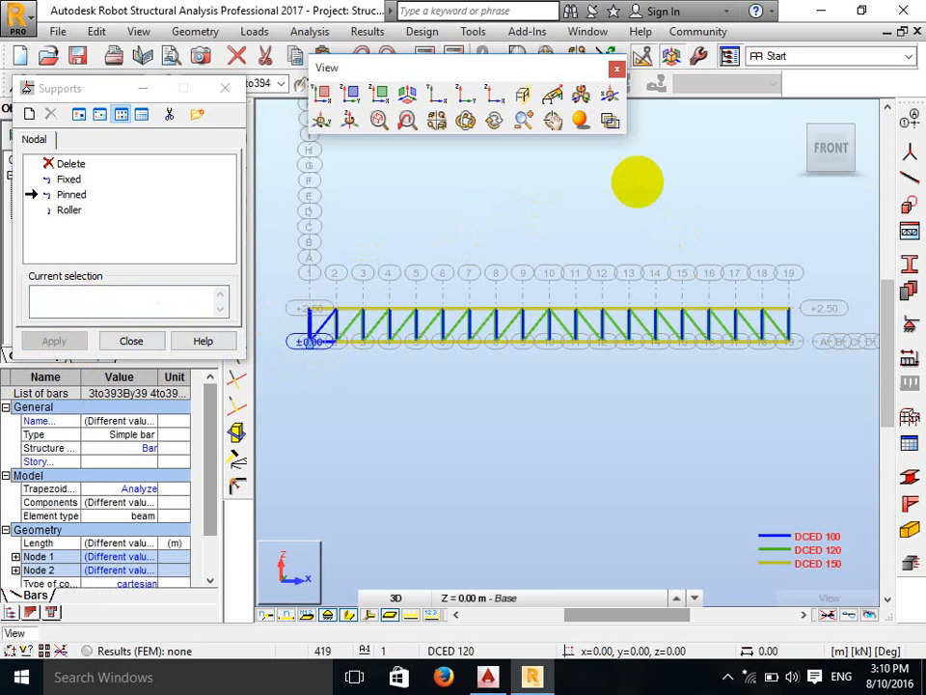
Step: Check the support layout in the AutoCAD drawing and apply Roller supports to the lower-level nodes along grid line 19, nodes 4to384By38
right_click(639, 189)
left_click(641, 211)
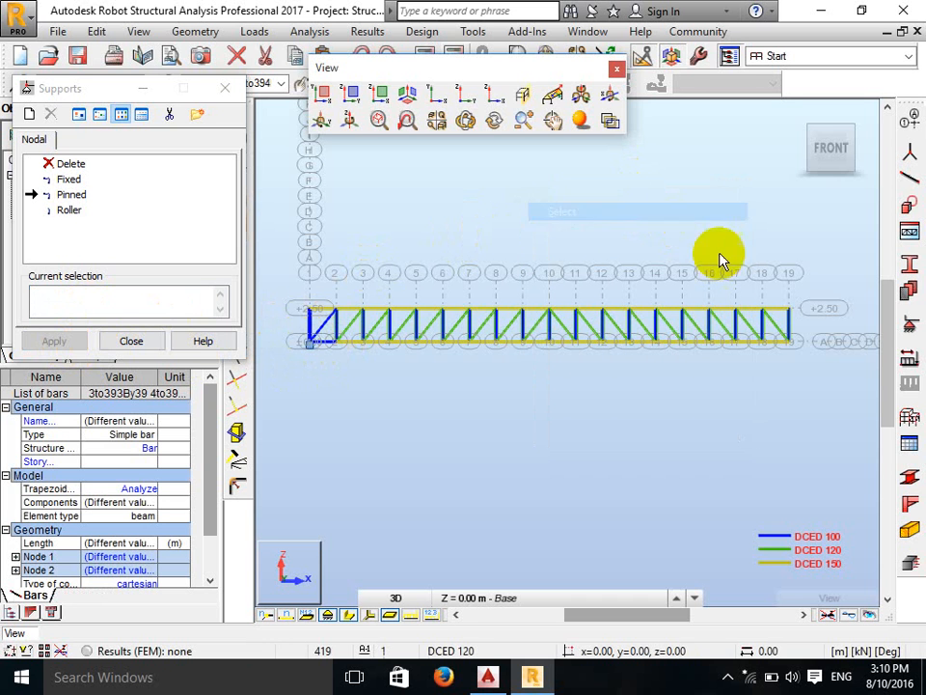
left_click(775, 331)
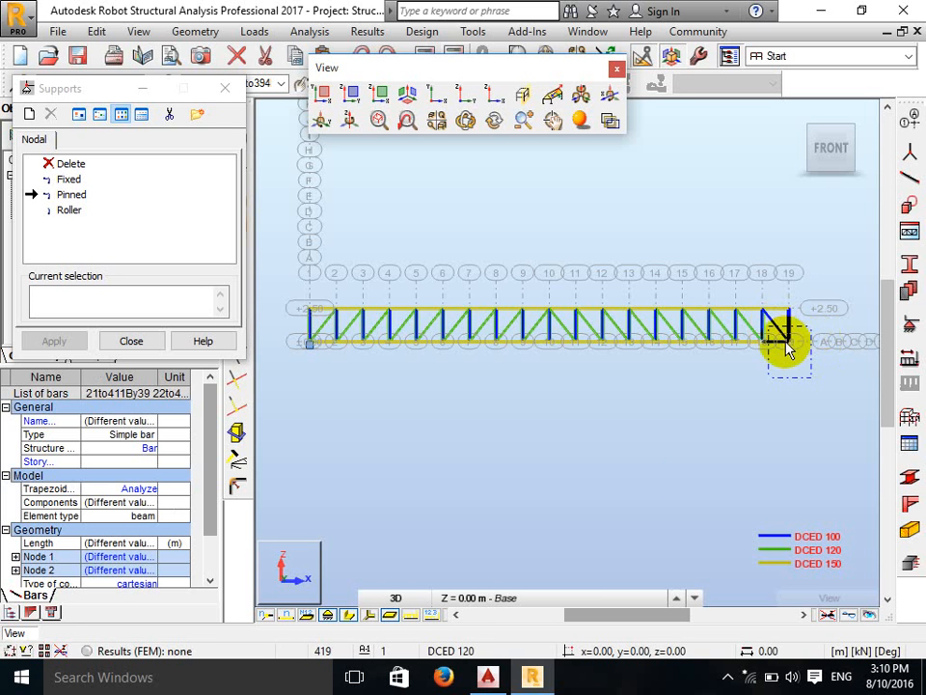
left_click(487, 676)
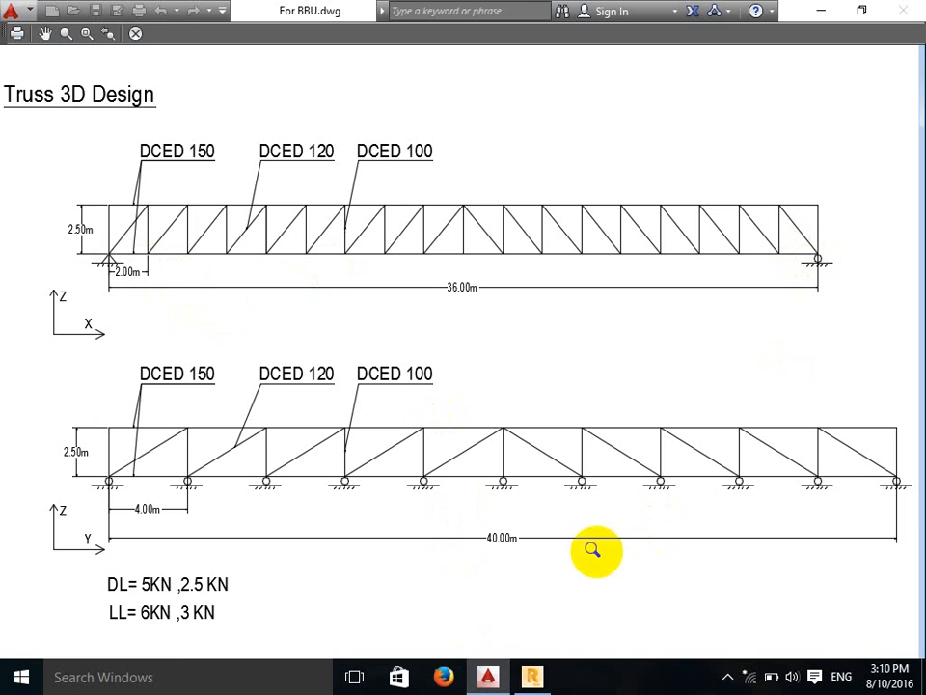
left_click(533, 677)
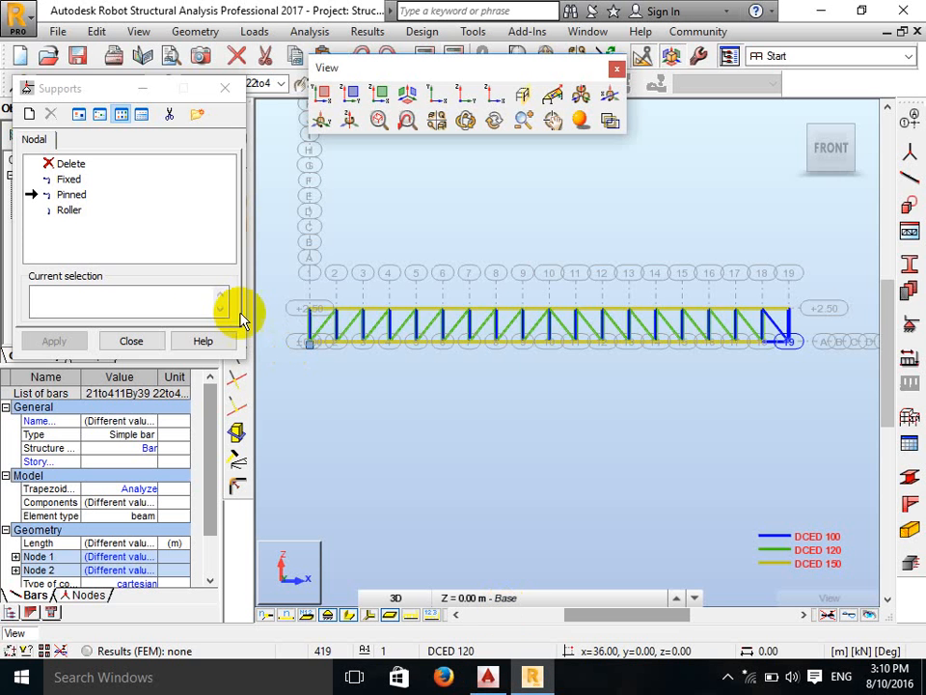
left_click(70, 211)
double_click(73, 211)
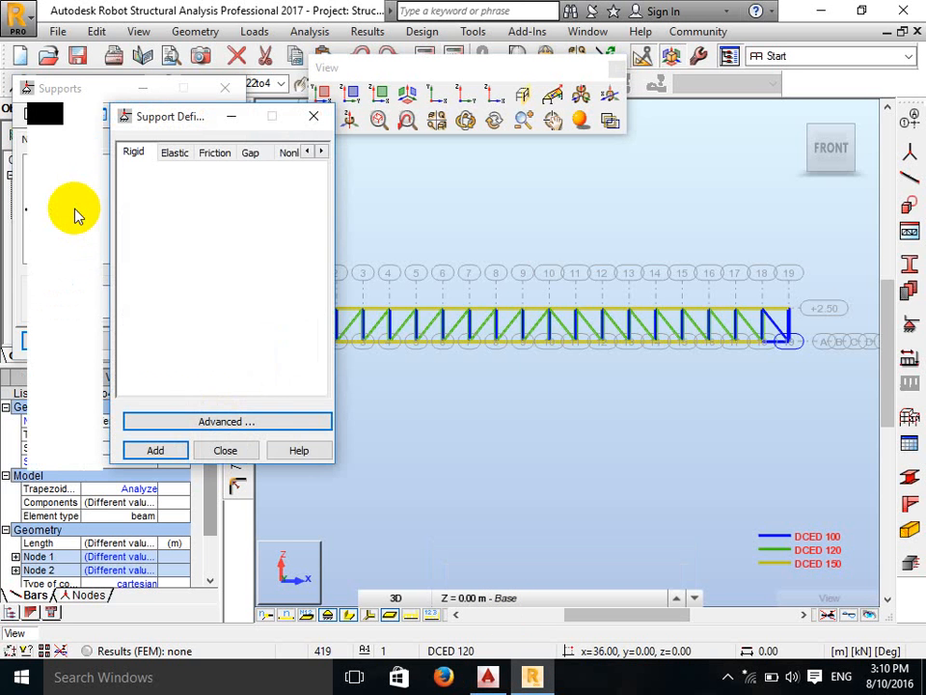
left_click(312, 117)
left_click(84, 295)
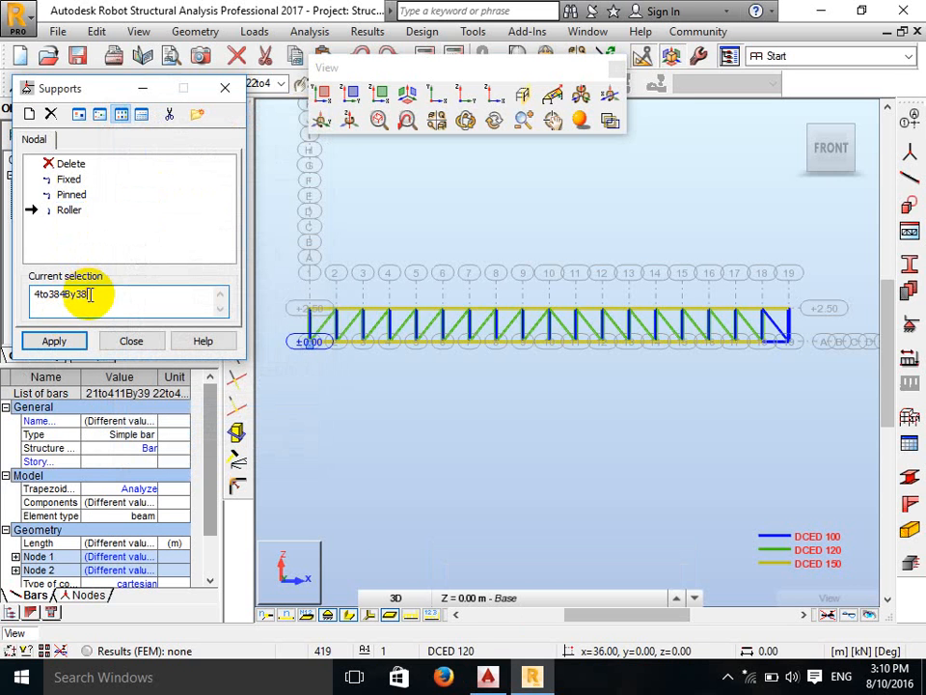
left_click(70, 344)
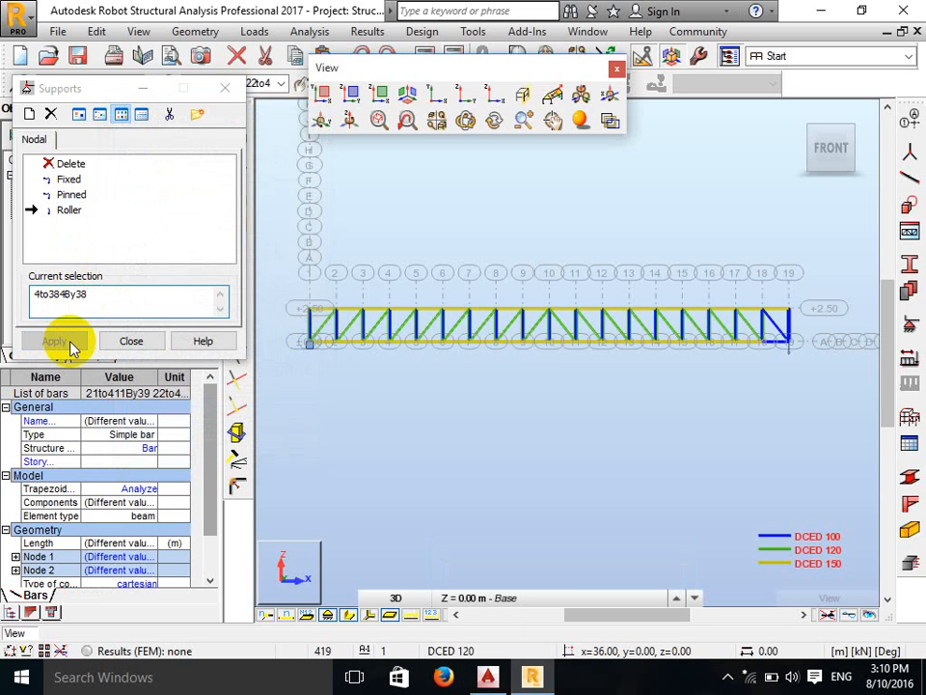
Step: Redefine the Roller support with UX and UY free and only UZ fixed
double_click(60, 210)
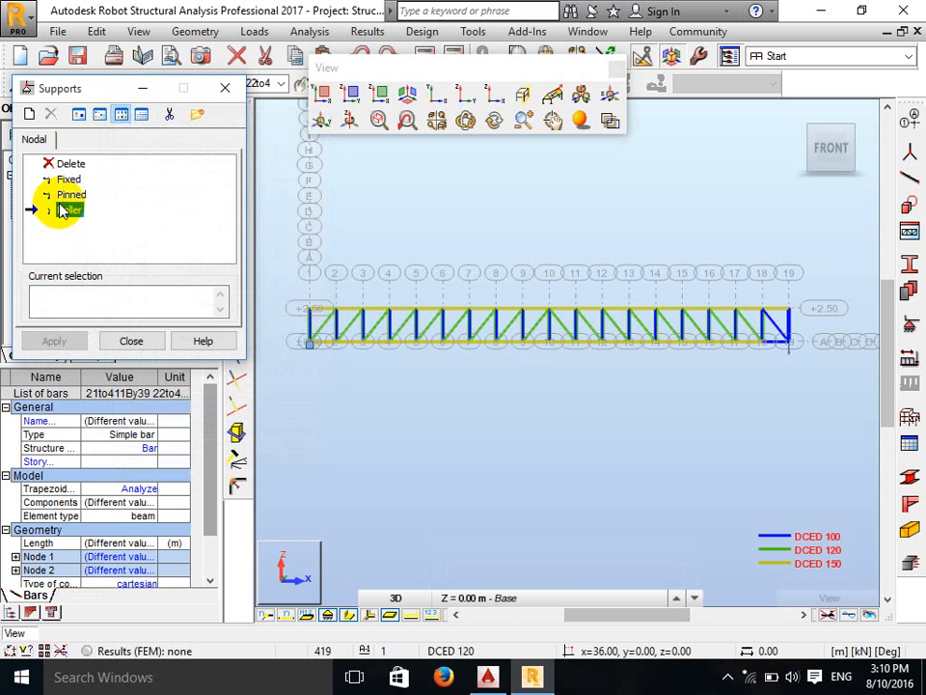
left_click(138, 259)
left_click(138, 281)
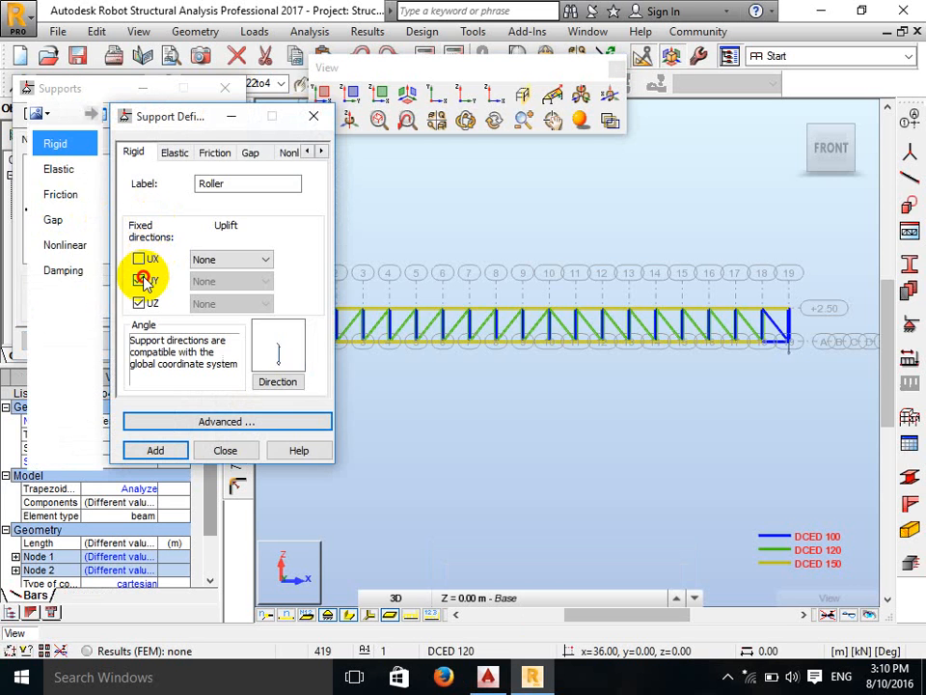
left_click(160, 450)
left_click(233, 334)
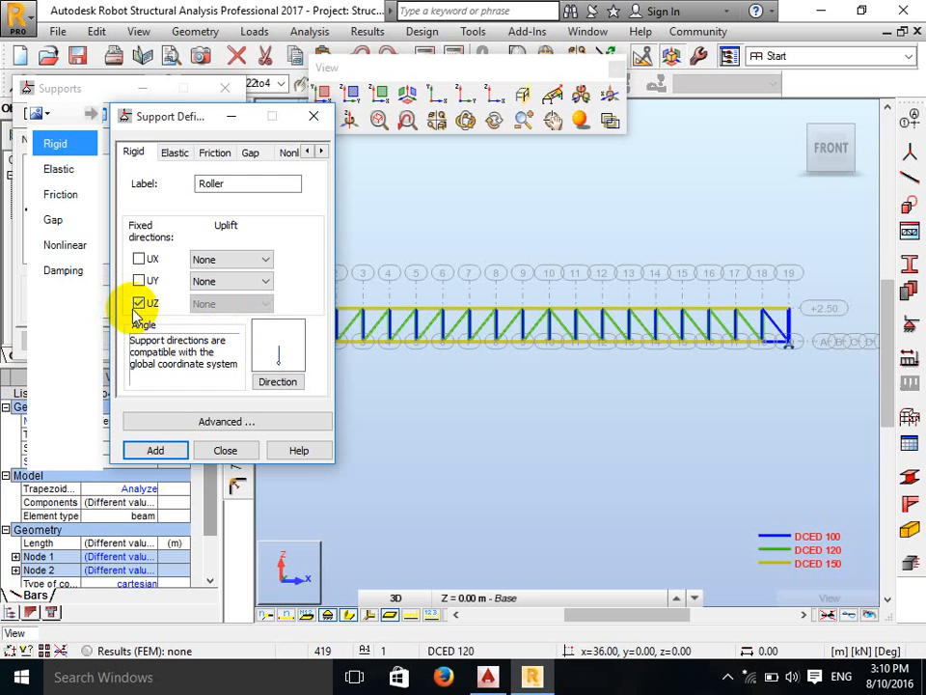
left_click(222, 450)
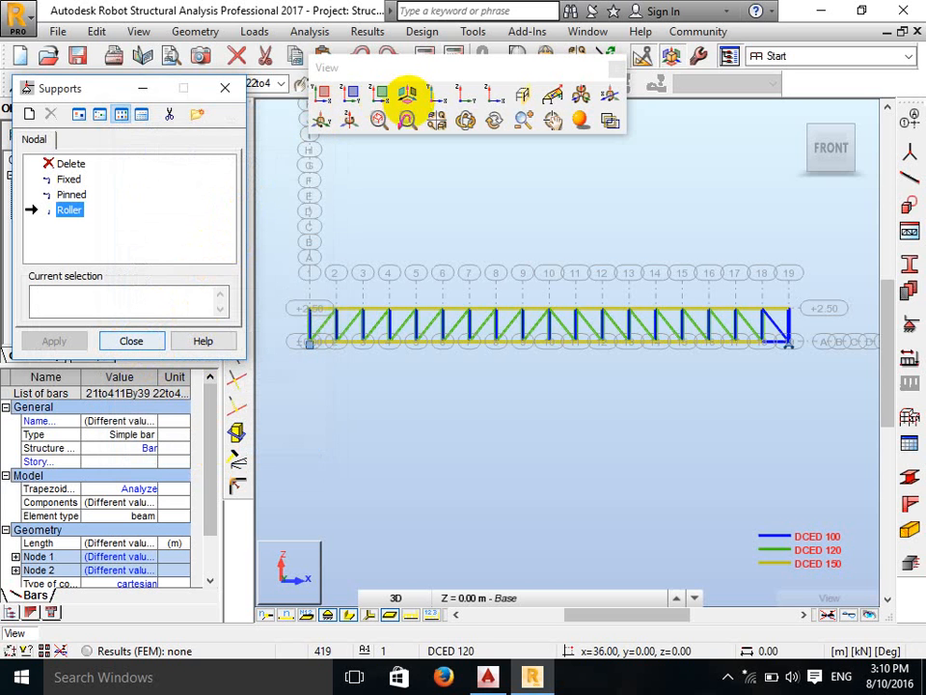
Step: Return the model to the 3D view and close the Supports dialog and the View toolbar
left_click(407, 93)
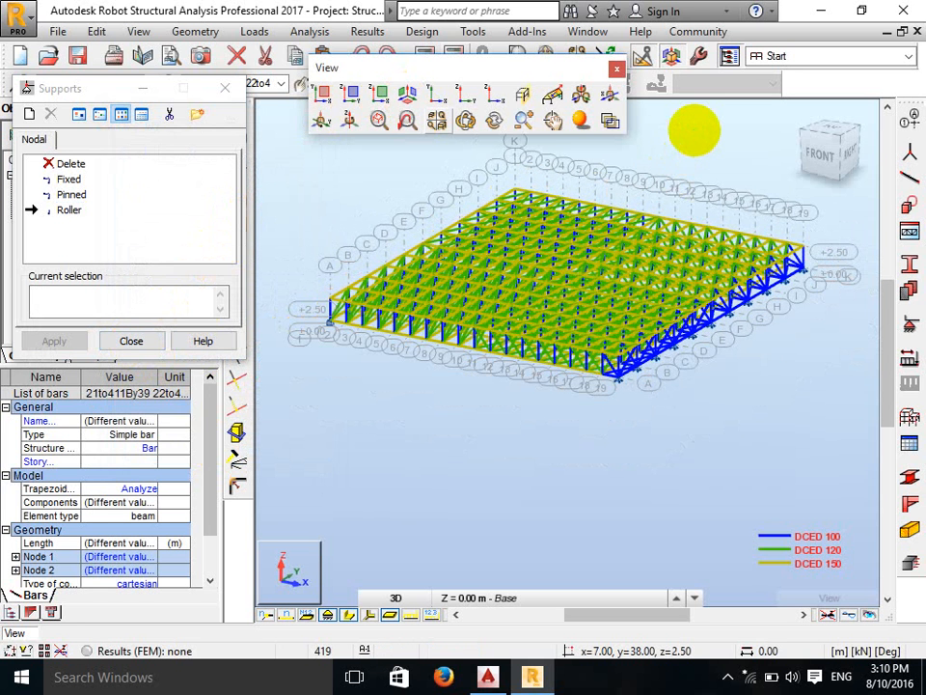
right_click(694, 132)
left_click(684, 155)
left_click(543, 193)
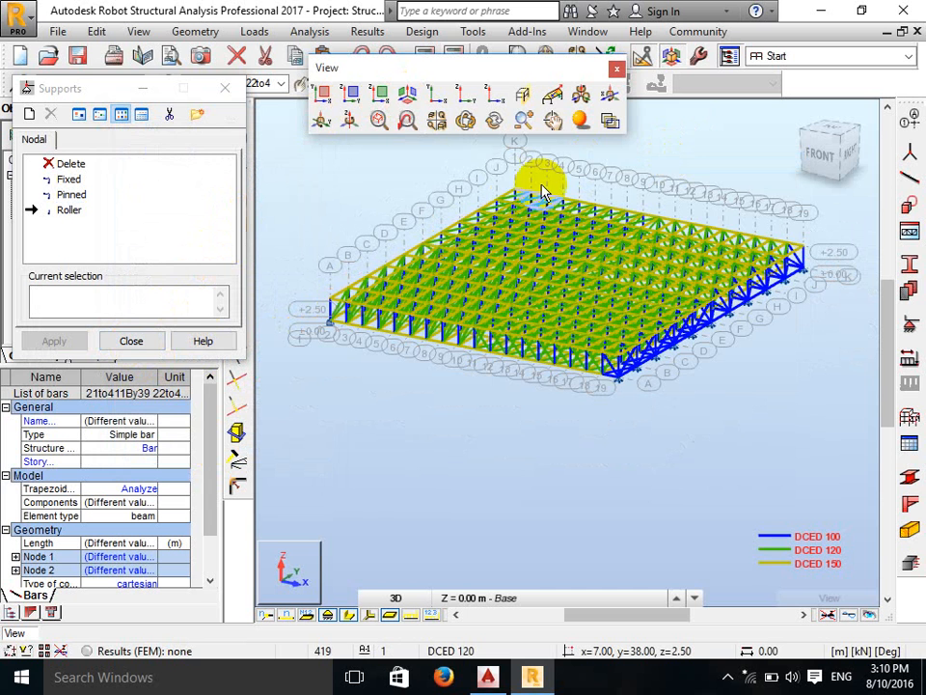
scroll(533, 155, "down", 1)
scroll(505, 156, "up", 1)
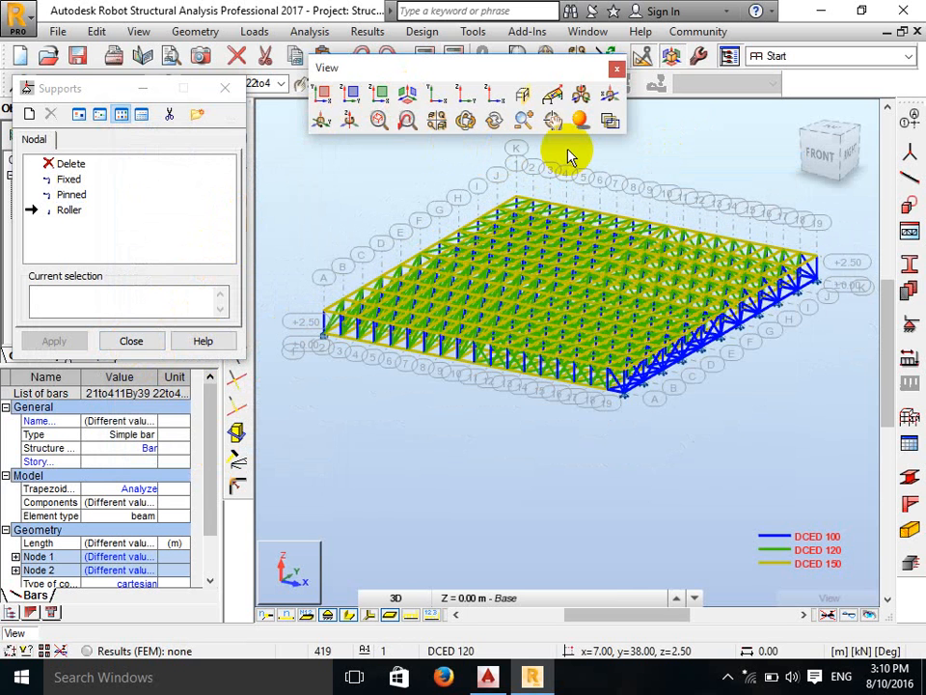
left_click(225, 88)
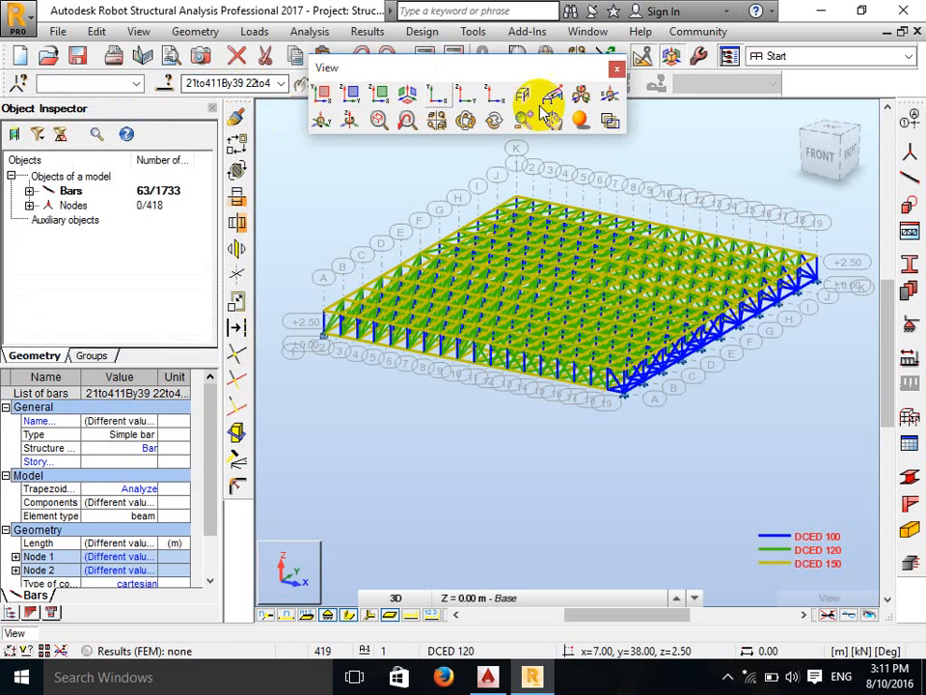
left_click(616, 69)
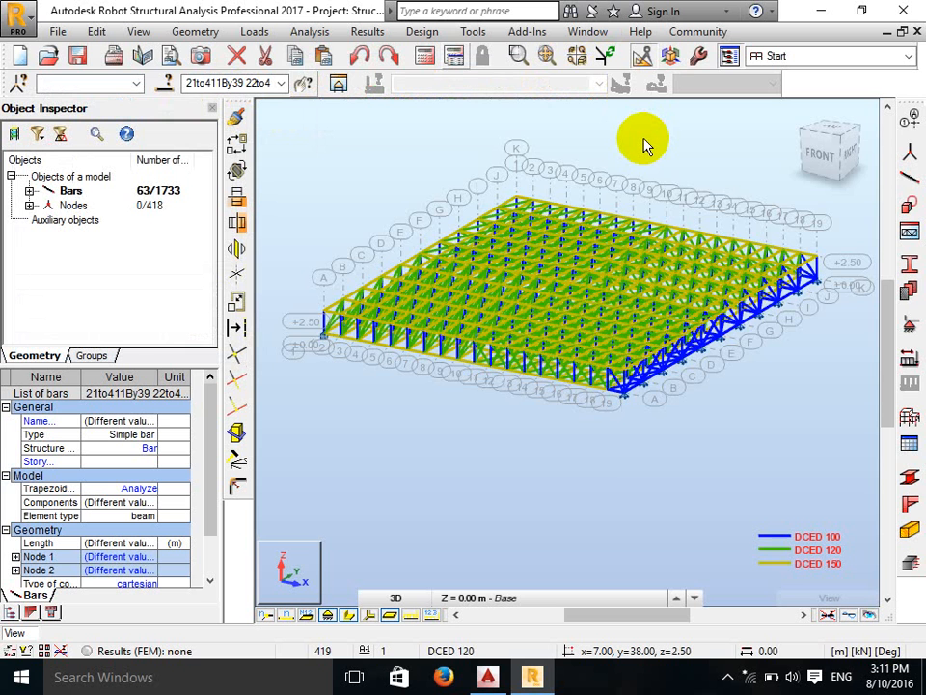
scroll(644, 143, "up", 1)
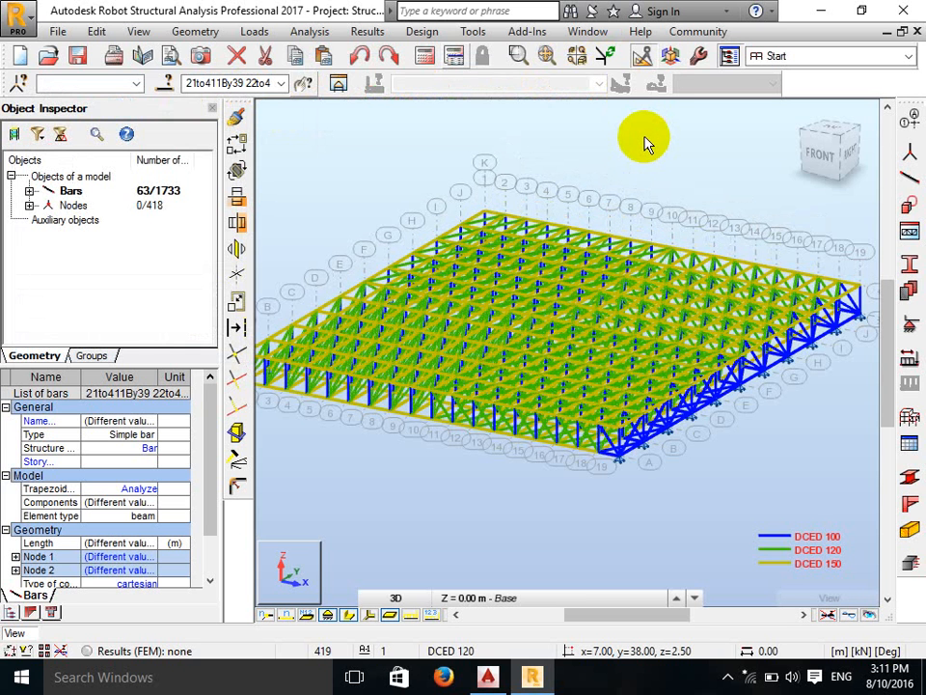
scroll(644, 143, "down", 1)
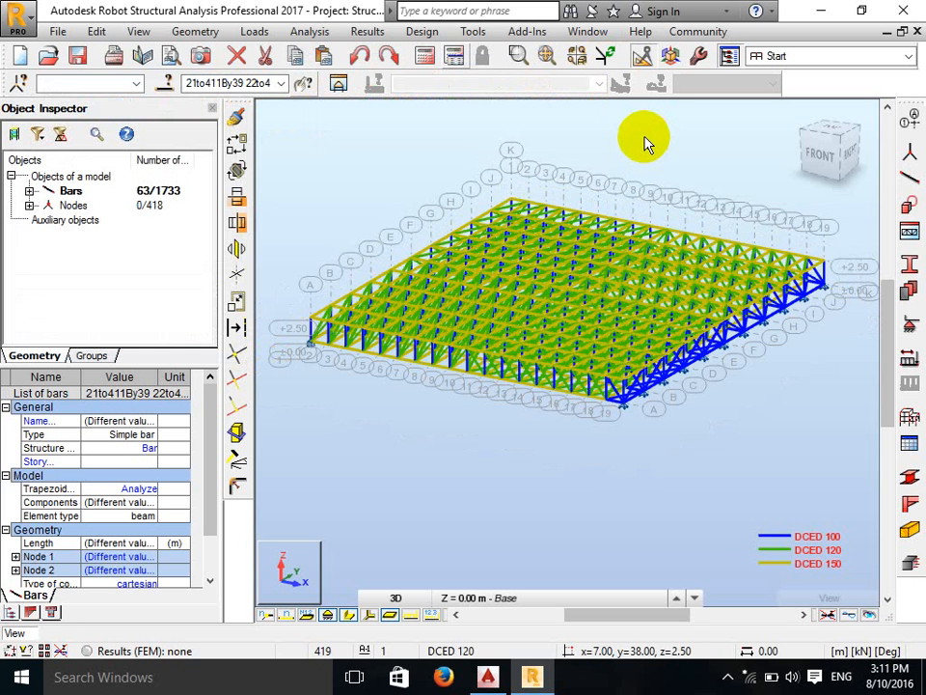
right_click(645, 143)
left_click(637, 171)
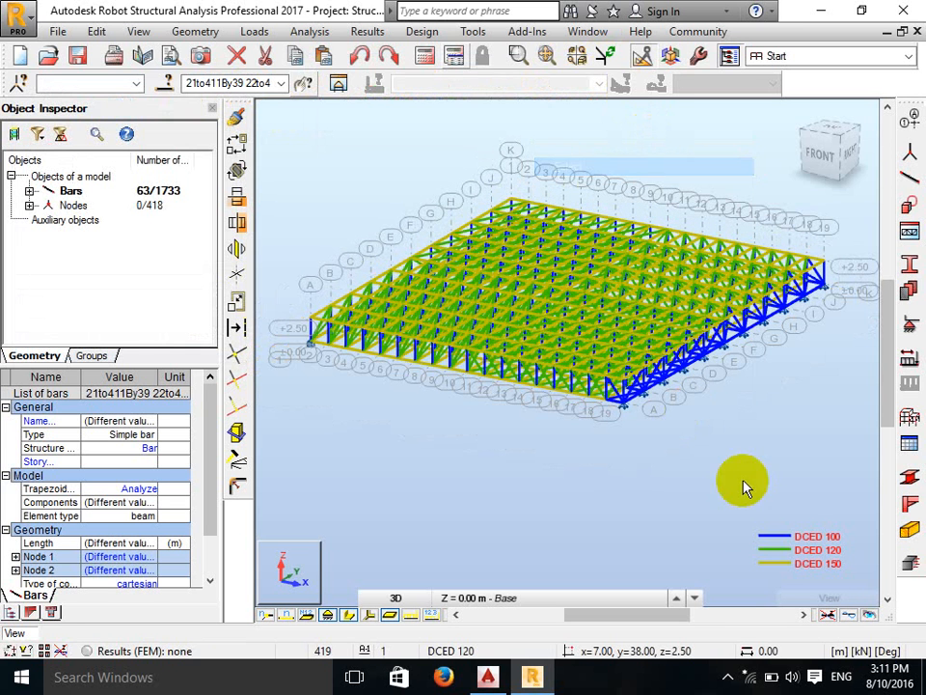
left_click(728, 678)
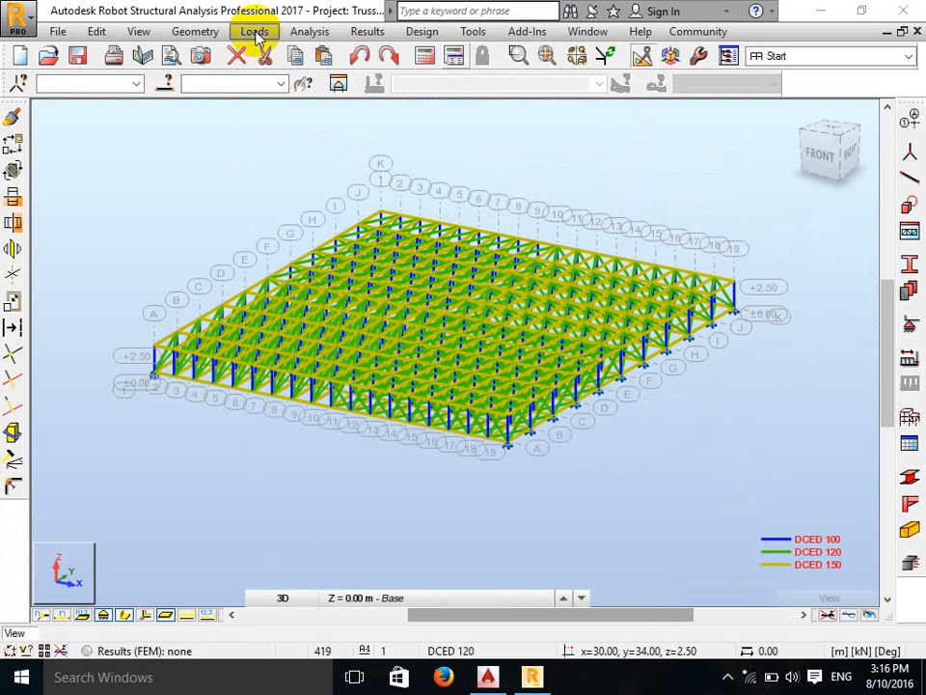
Step: Define load case 1 with dead nature and the name SW in Load Types
left_click(255, 32)
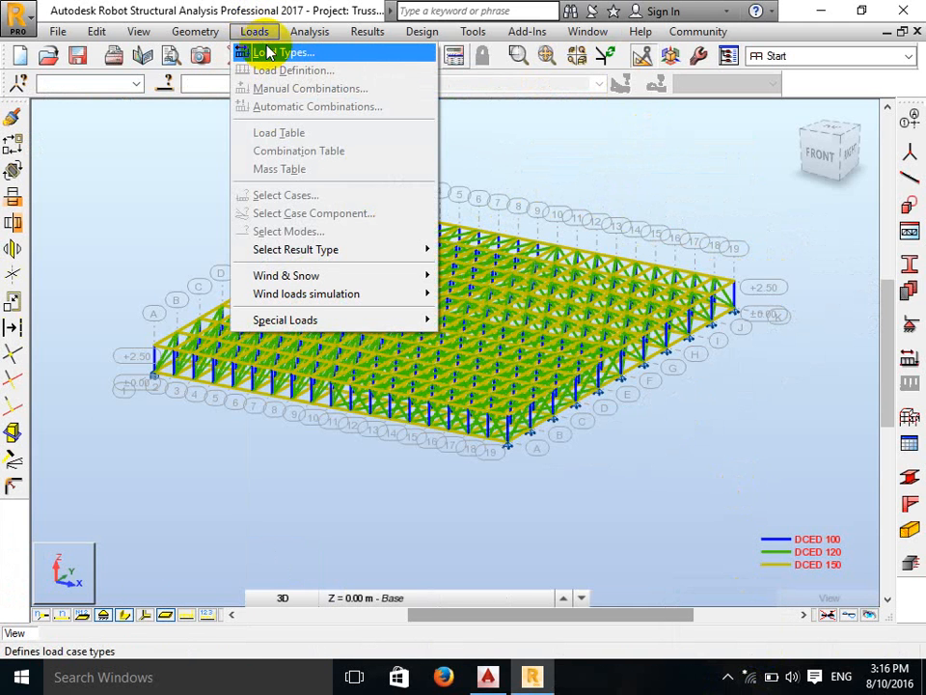
left_click(285, 54)
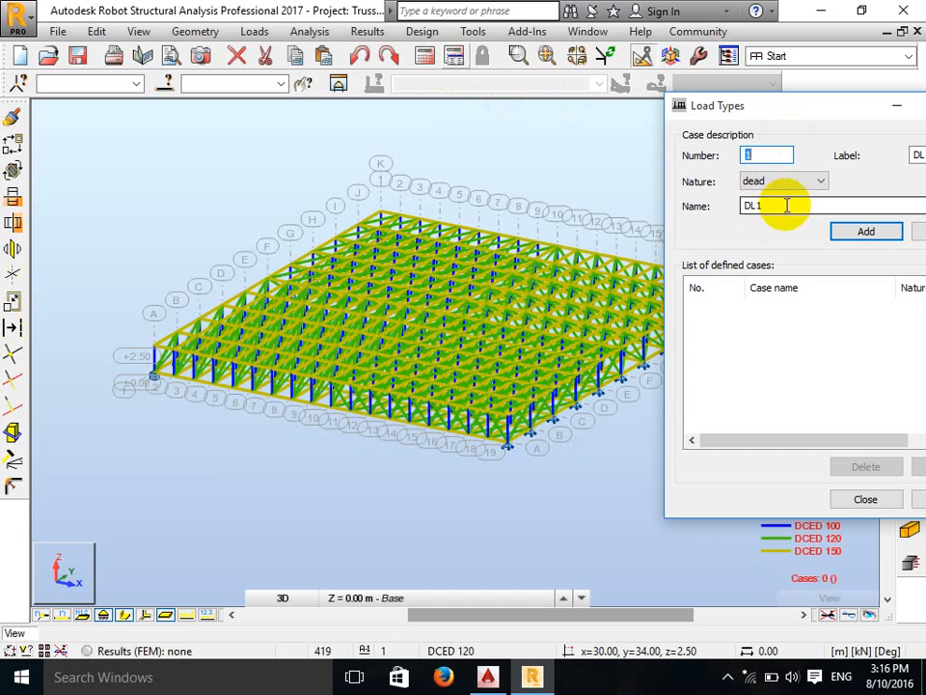
left_click(685, 206)
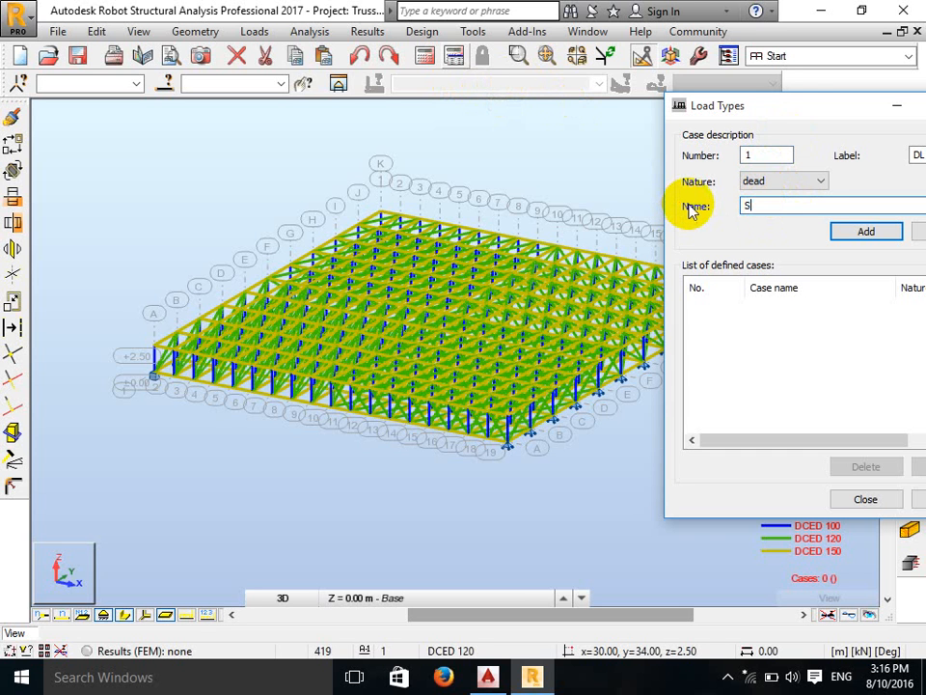
left_click_drag(802, 114, 675, 122)
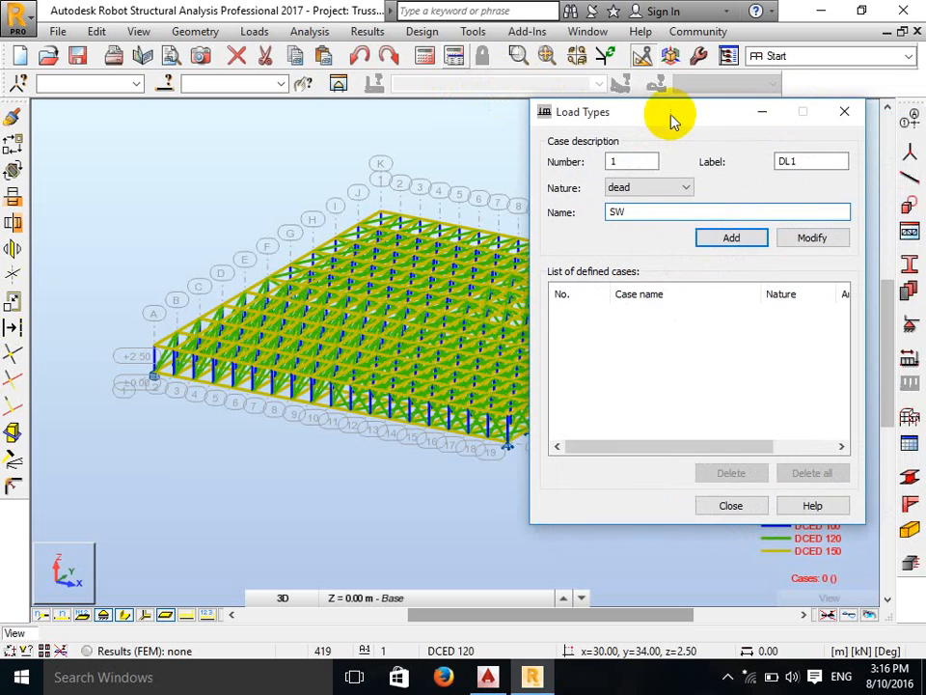
left_click(733, 239)
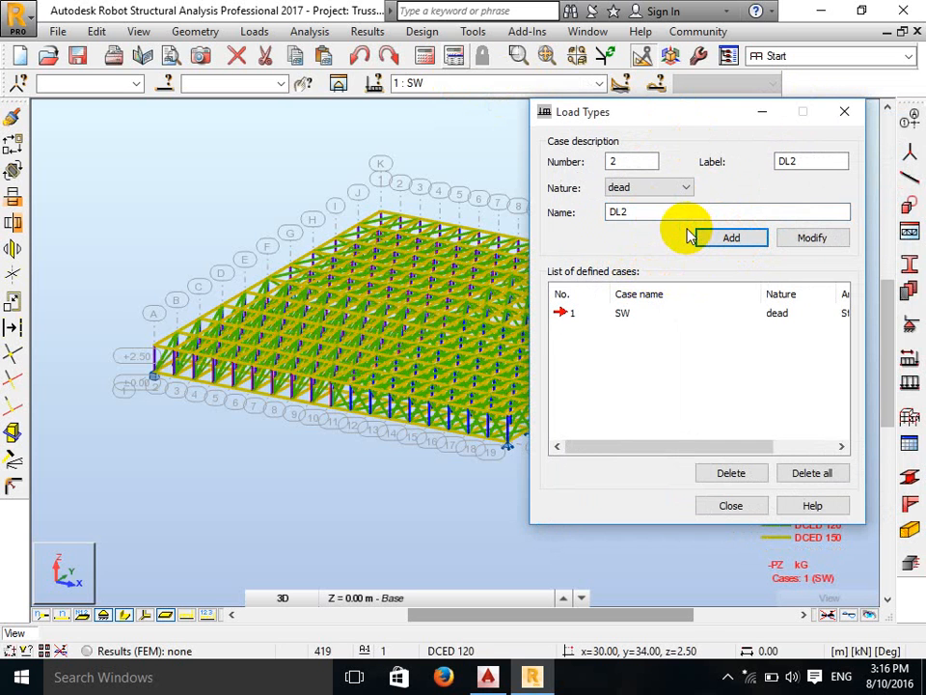
Step: Add a second load case of dead nature named DL
left_click(664, 214)
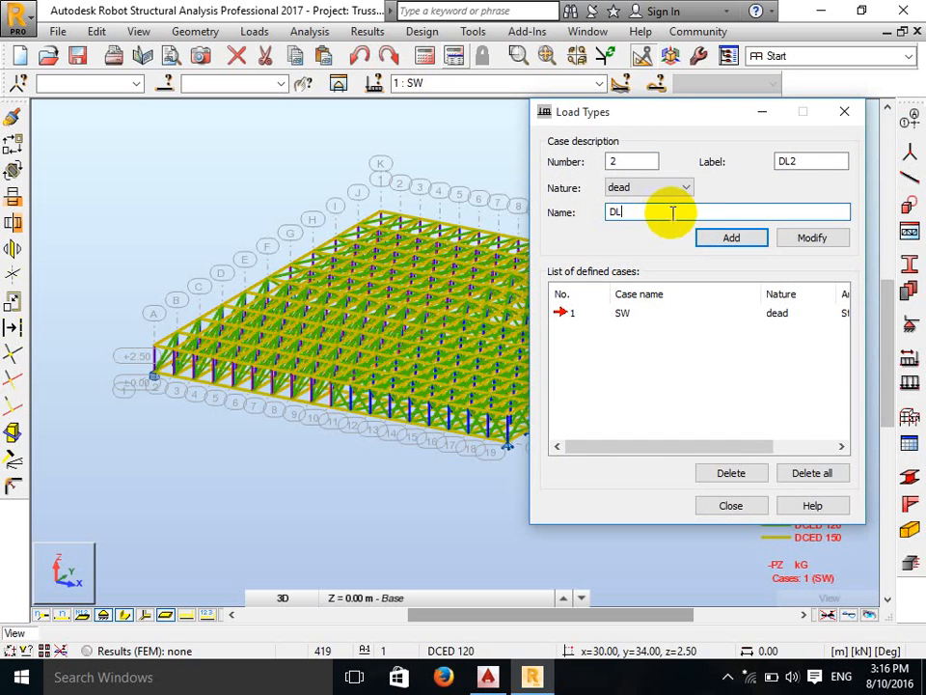
left_click(737, 240)
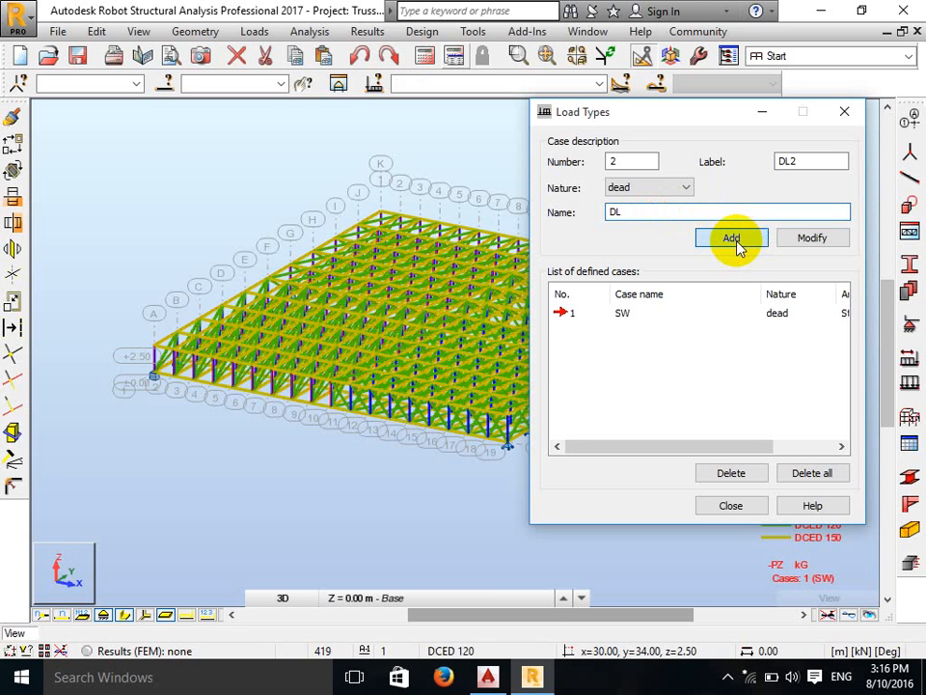
left_click(733, 240)
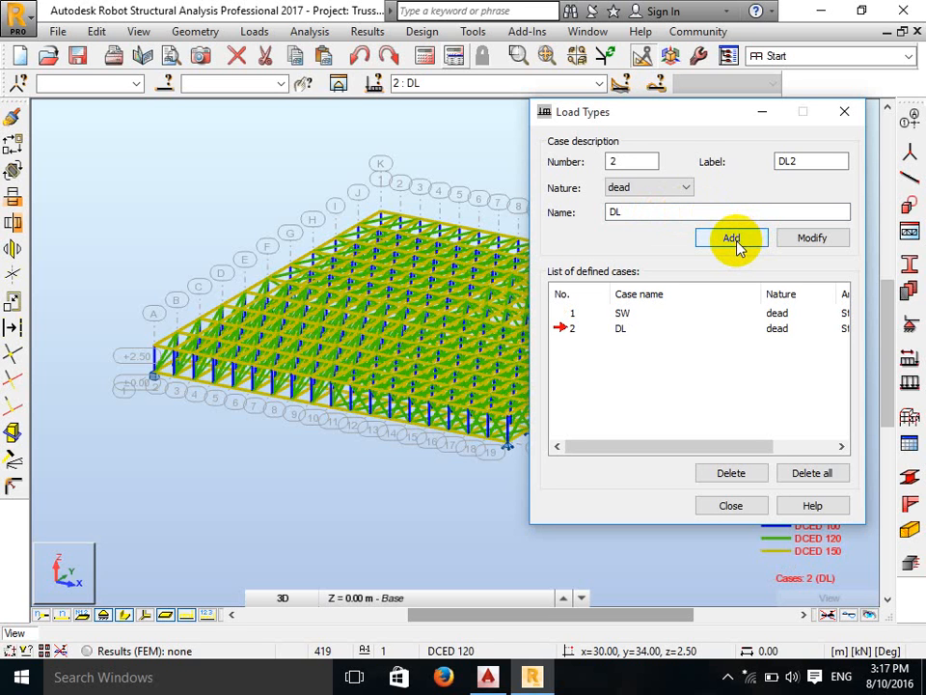
Step: Add a third load case of live nature named LL and close the Load Types dialog
left_click(682, 187)
left_click(644, 214)
left_click(646, 214)
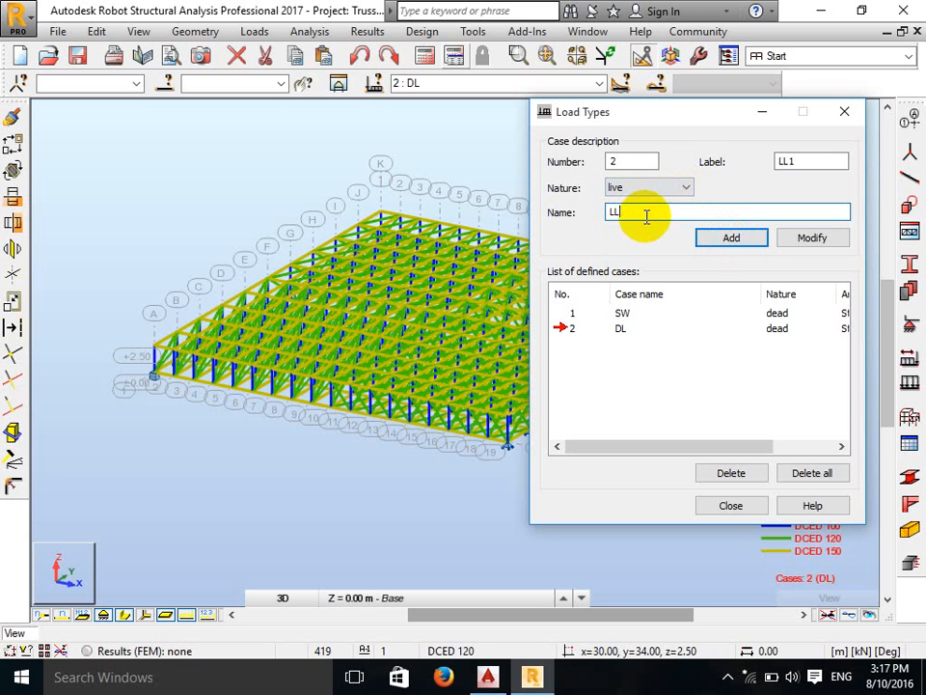
left_click(728, 239)
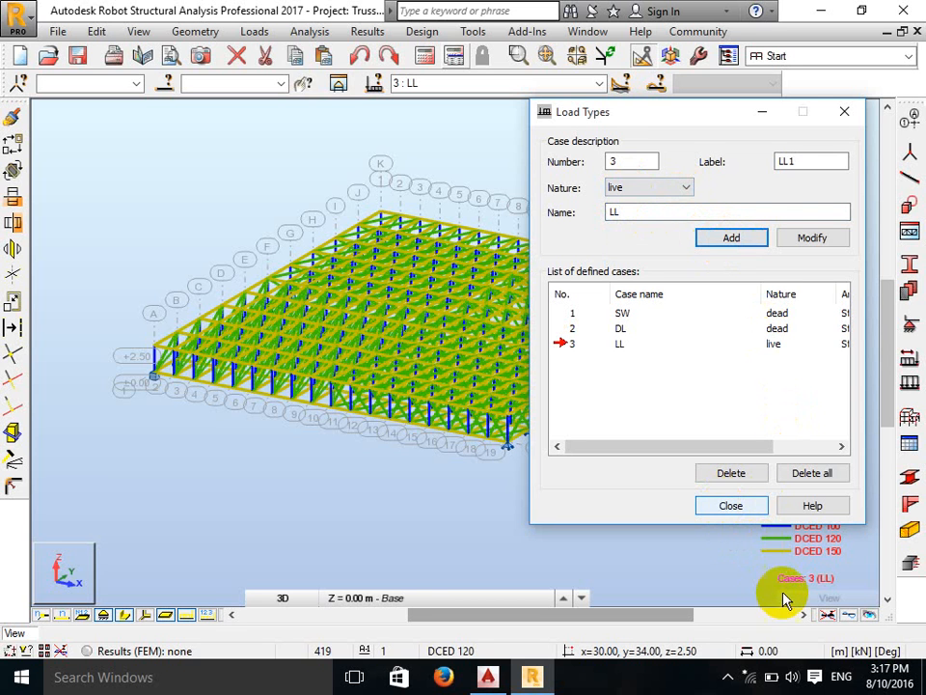
left_click(727, 678)
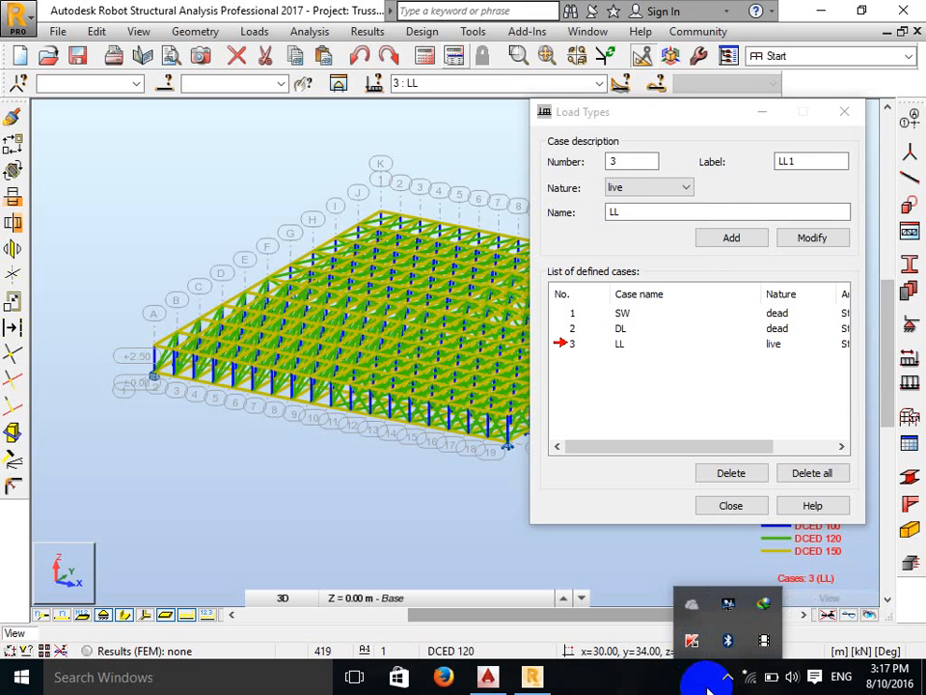
left_click(709, 686)
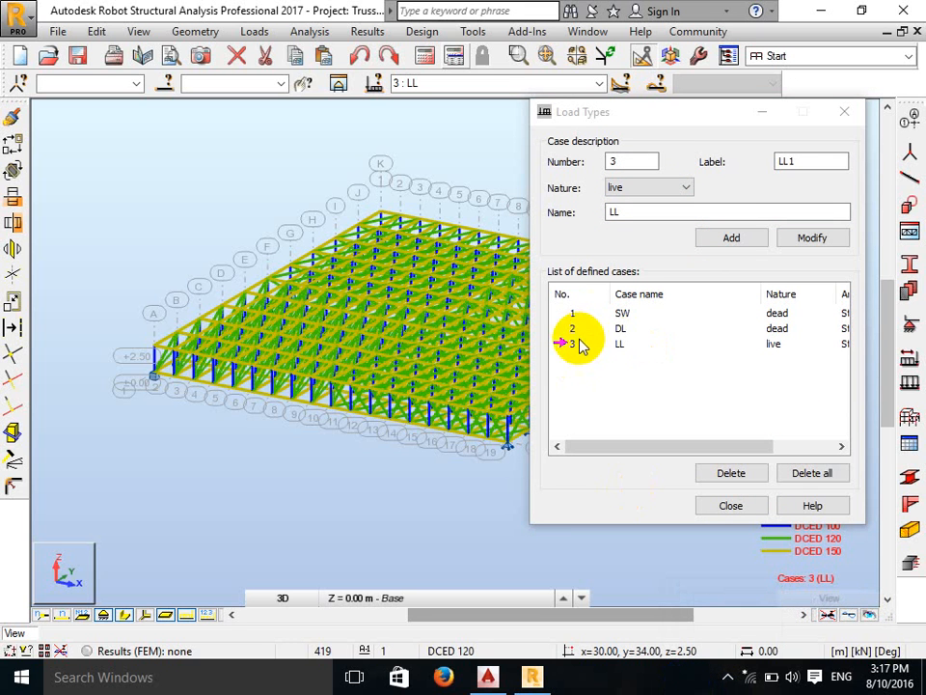
left_click(730, 509)
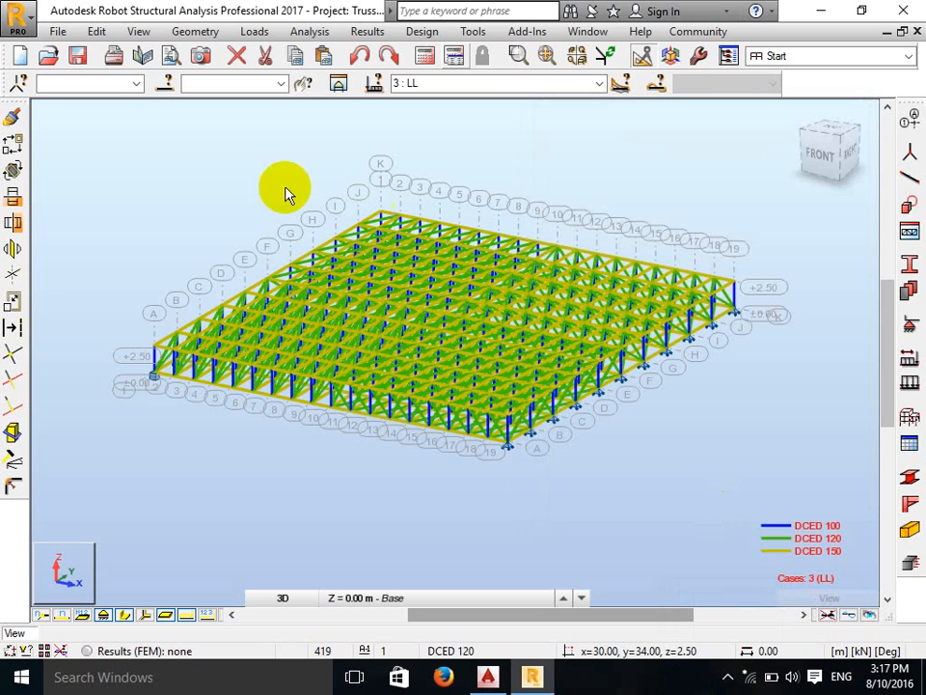
right_click(191, 150)
left_click(192, 174)
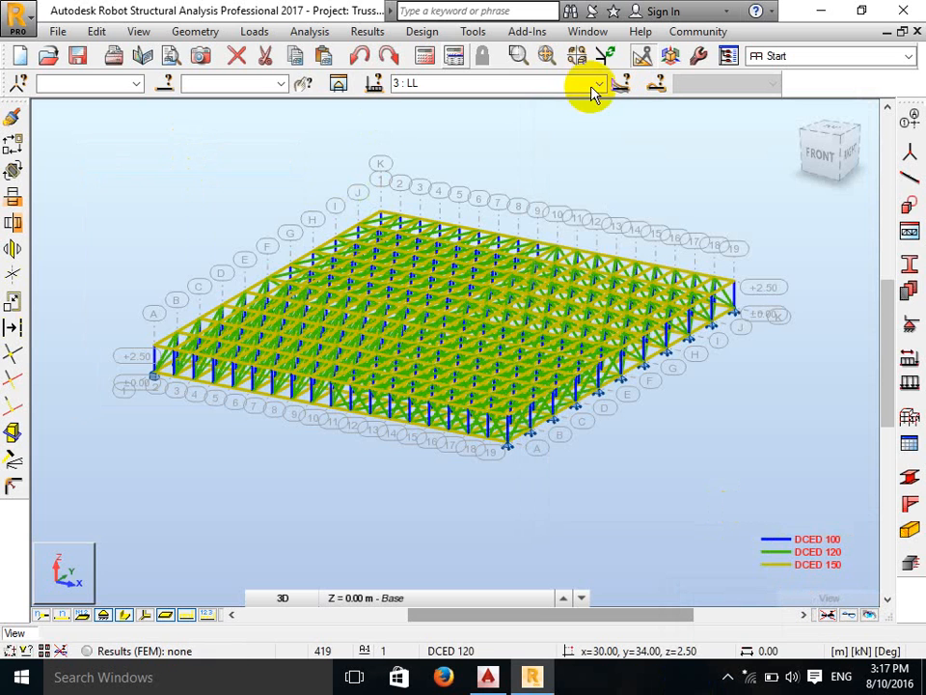
left_click(599, 85)
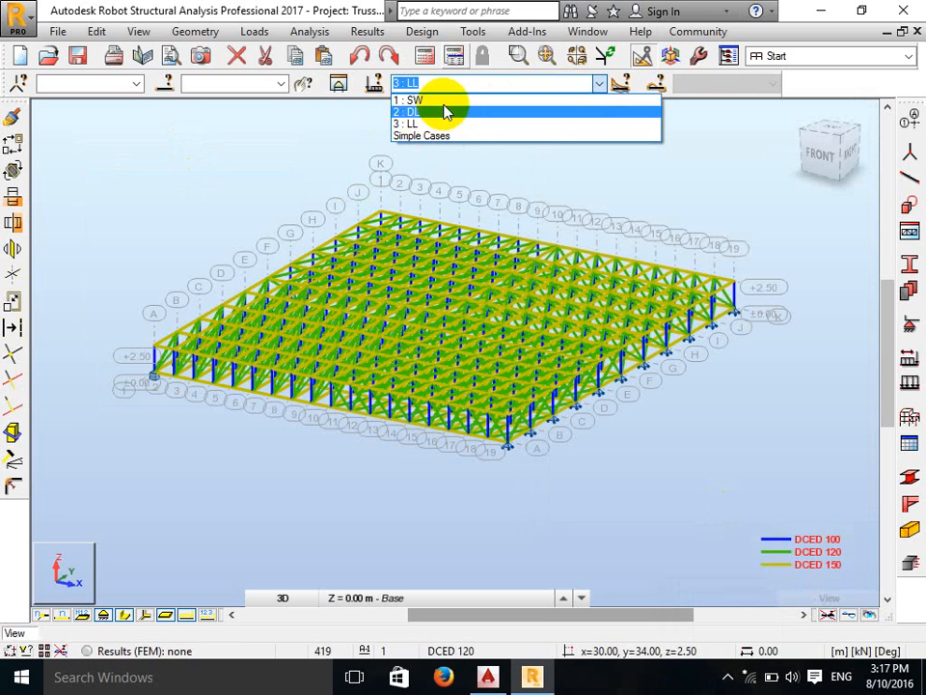
left_click(714, 91)
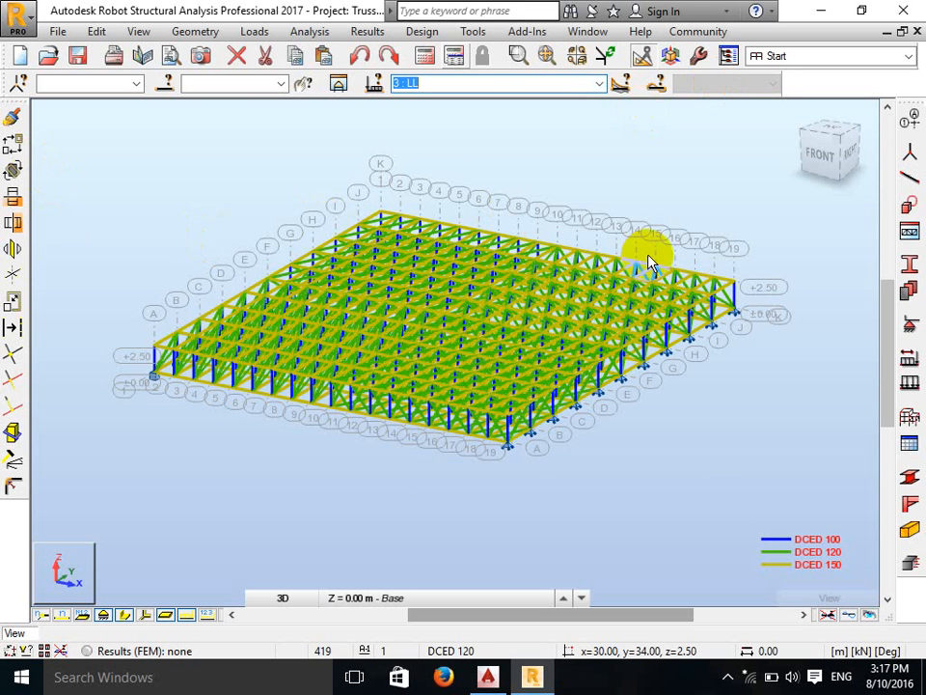
left_click(283, 599)
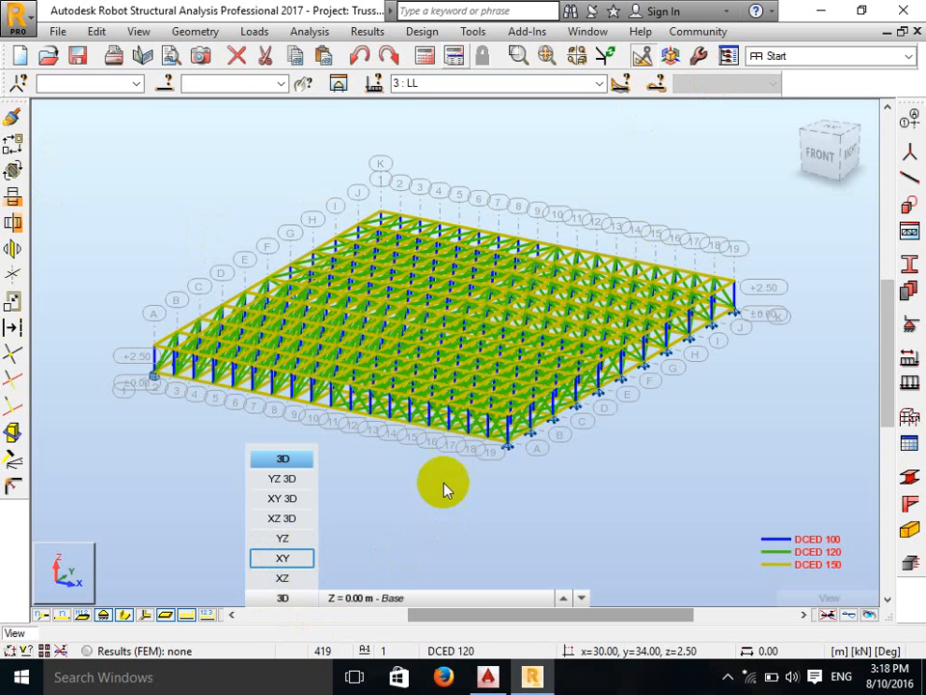
left_click(547, 445)
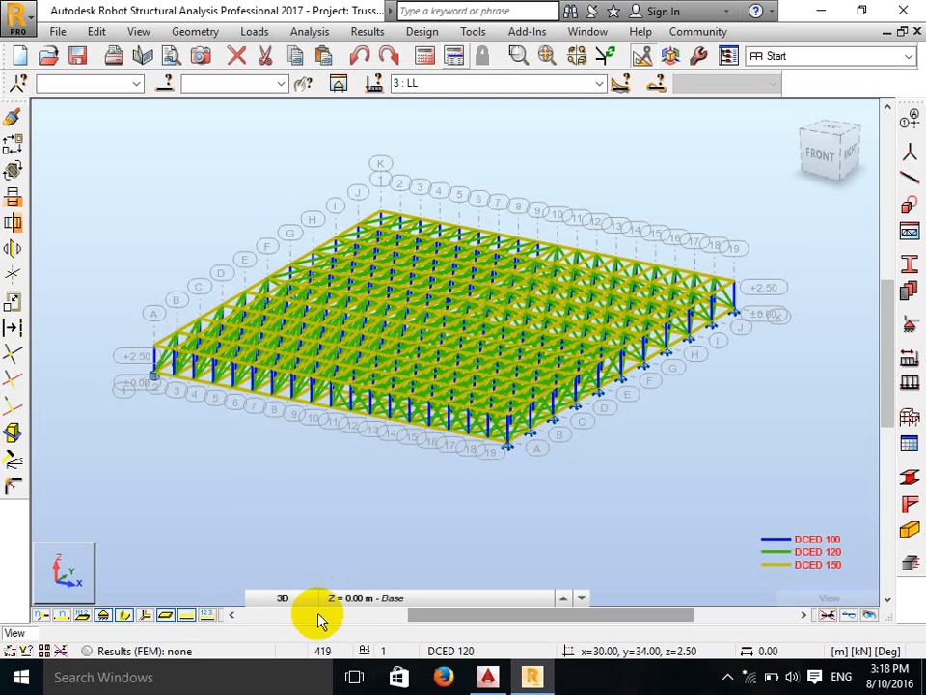
Step: Show the XY plan at the 2.50 m structure axis and turn off the display of section shapes
left_click(287, 599)
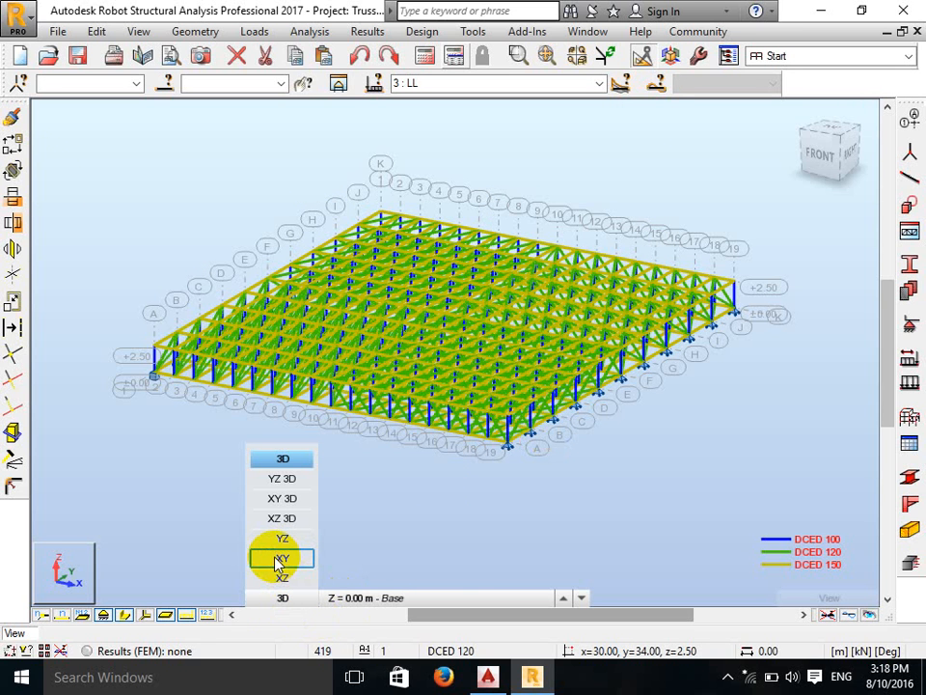
left_click(294, 557)
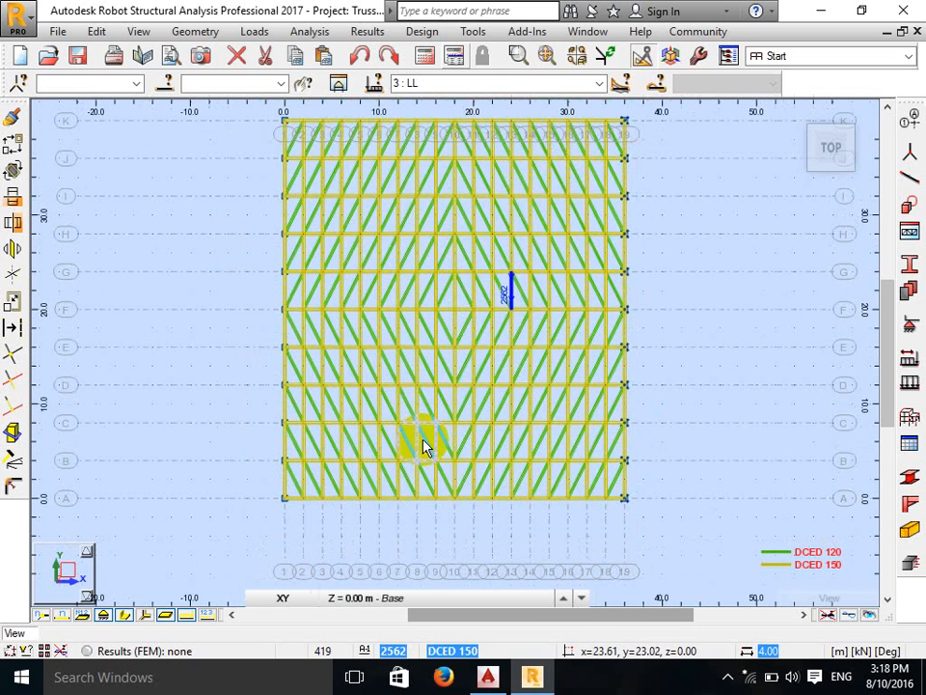
left_click(360, 599)
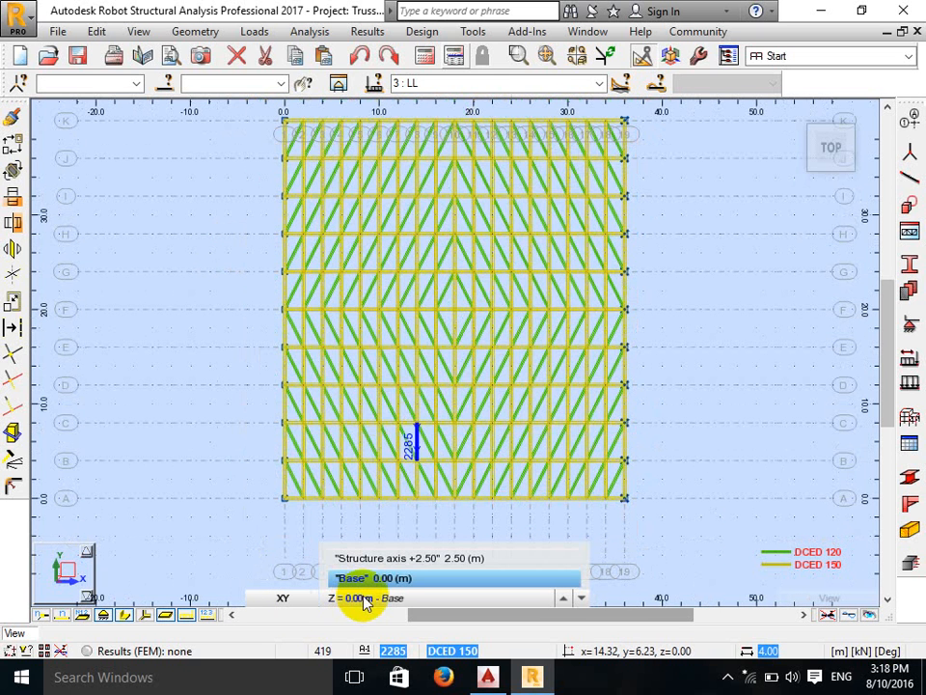
left_click(338, 557)
scroll(308, 516, "down", 1)
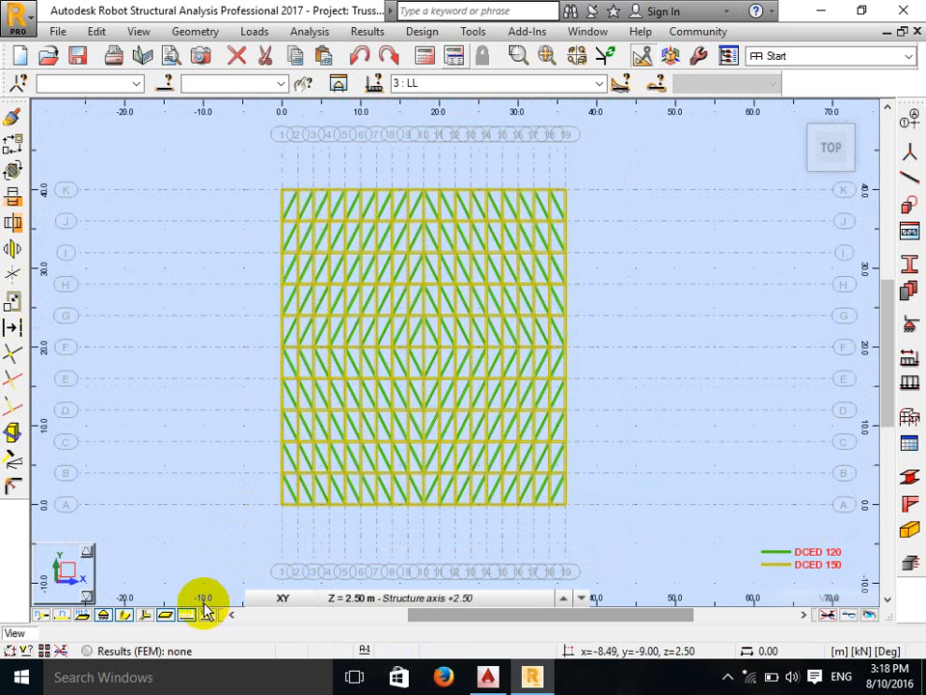
left_click(125, 614)
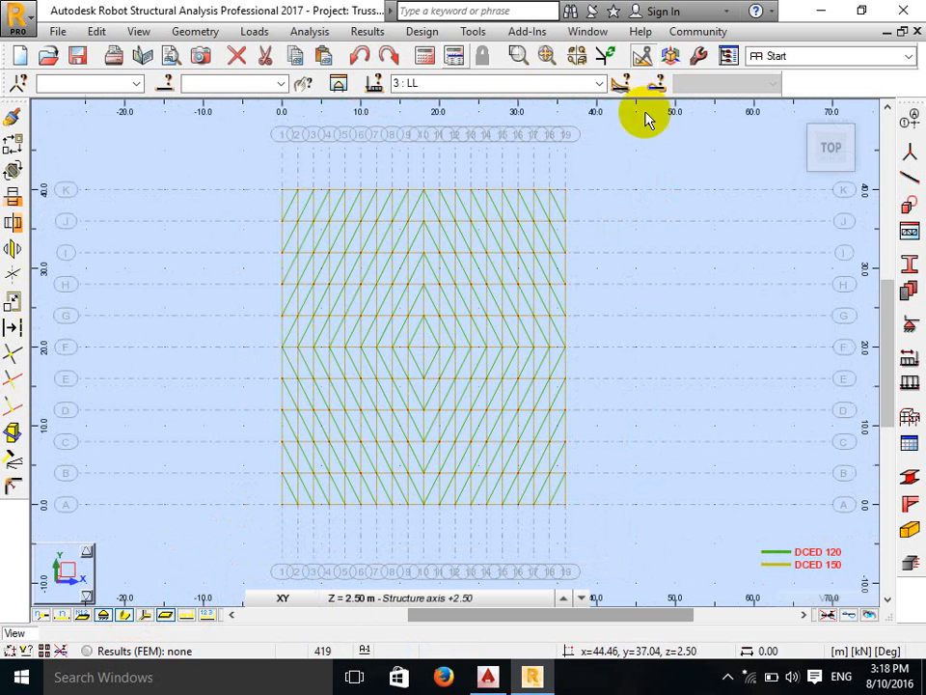
Step: Make DL the active load case, check the dead and live load values in the AutoCAD drawing, and return to Robot
left_click(599, 83)
left_click(559, 116)
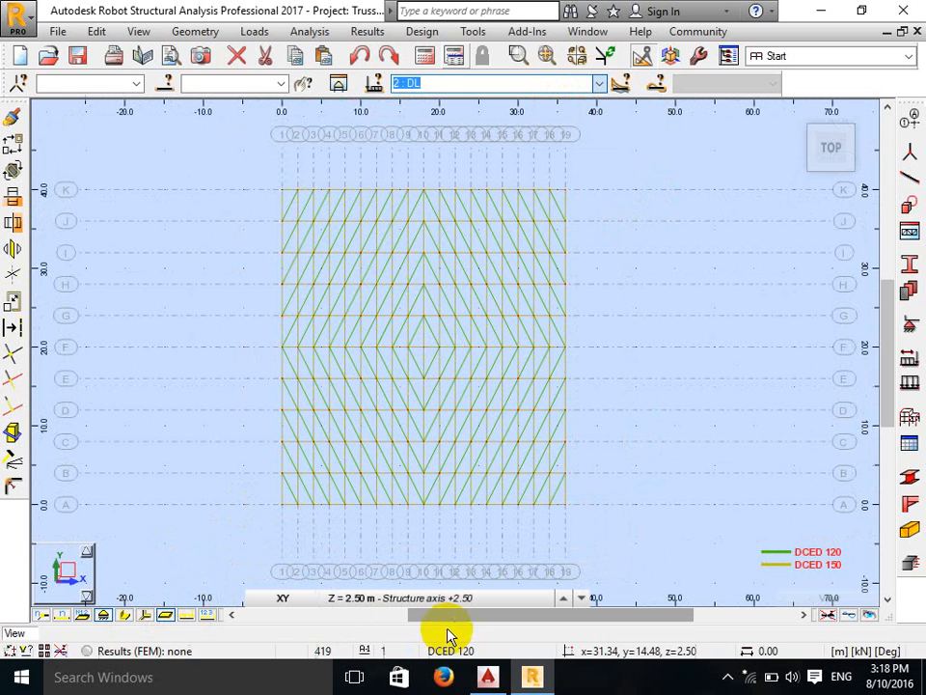
left_click(487, 676)
scroll(177, 620, "up", 2)
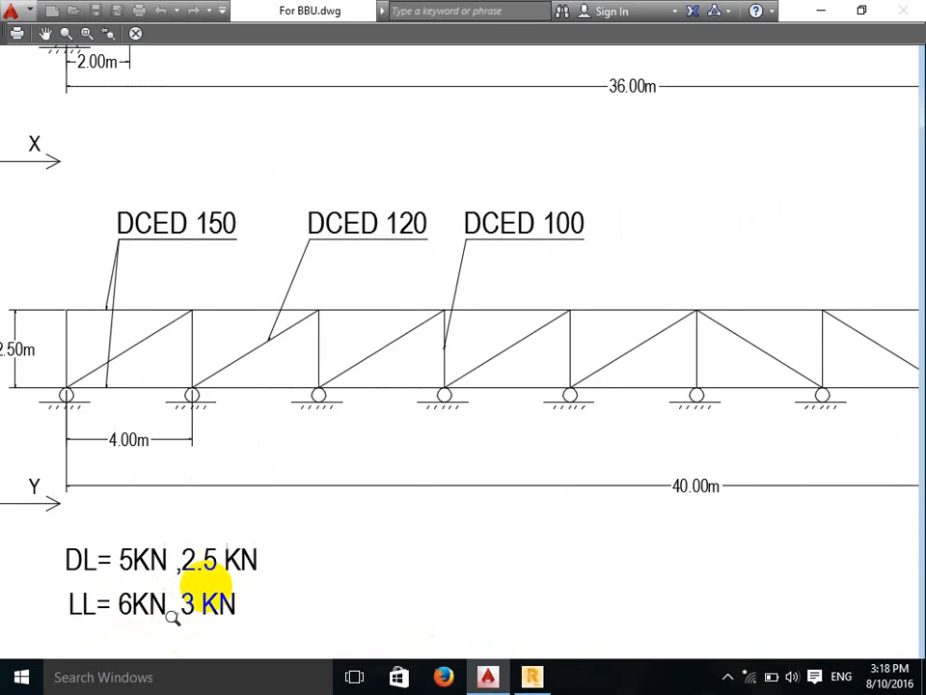
middle_click_drag(172, 613, 256, 538)
scroll(253, 537, "up", 2)
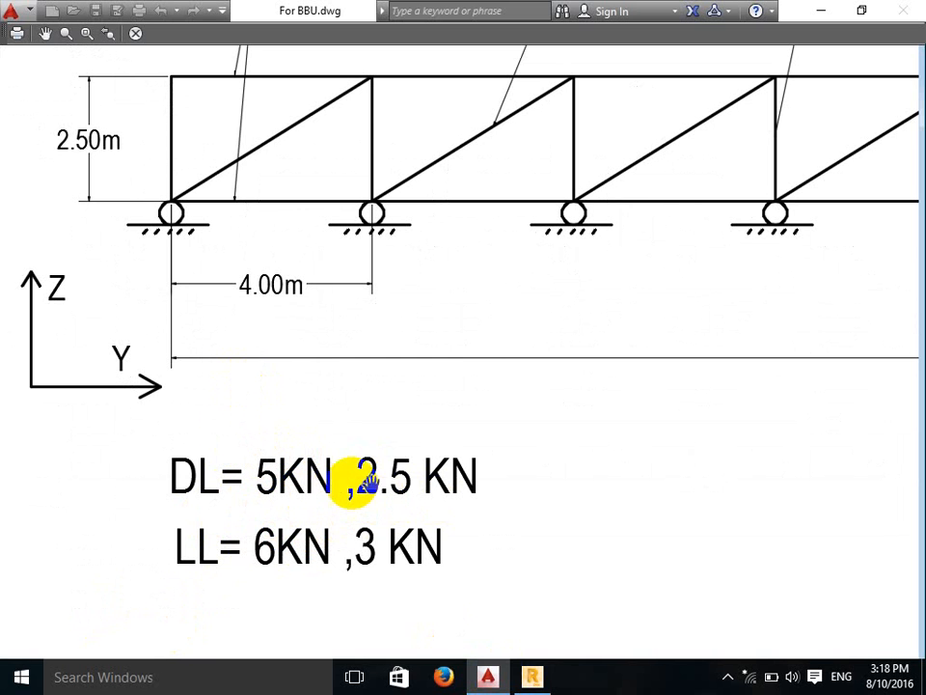
left_click(531, 676)
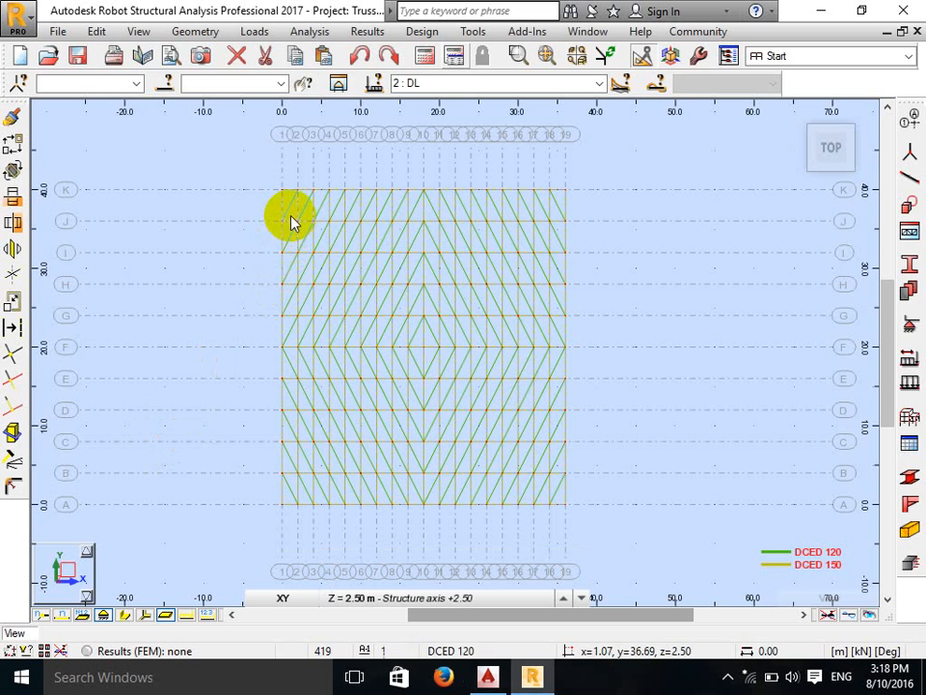
Step: Apply a nodal force of -5 kN in Z to all interior nodes of the 2.50 m level in case DL and check the load values
mouse_move(295, 227)
left_mouse_down()
mouse_move(364, 345)
mouse_move(440, 434)
mouse_move(505, 478)
mouse_move(555, 490)
left_mouse_up()
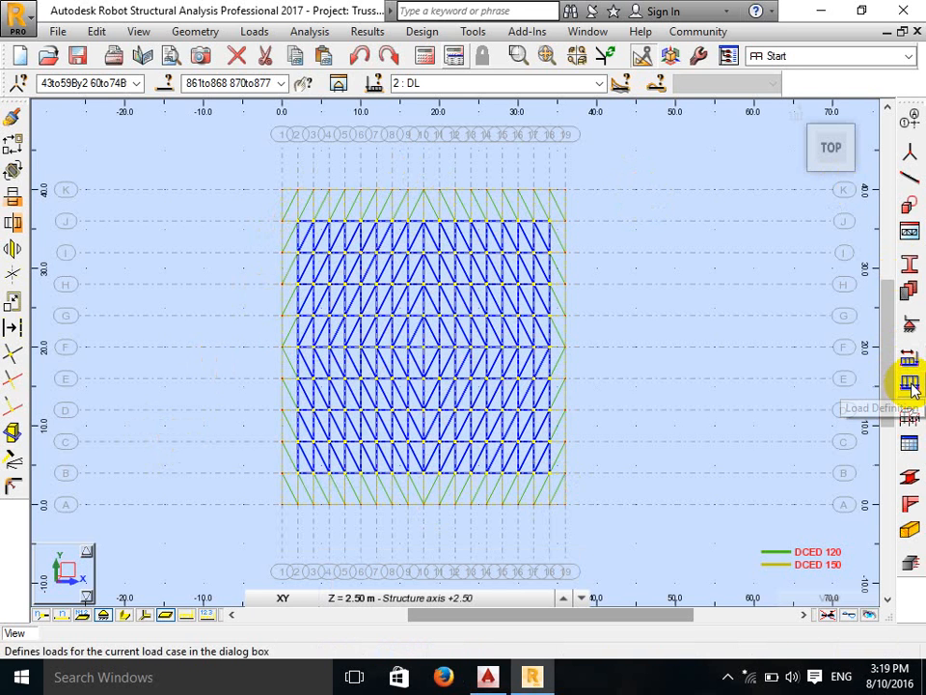
left_click(248, 32)
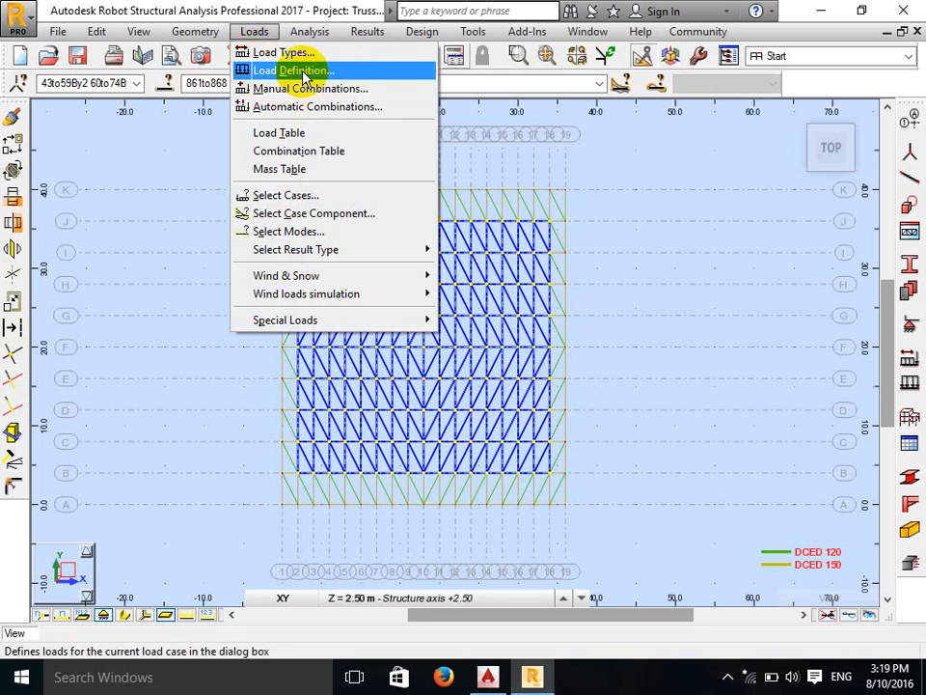
left_click(303, 73)
left_click_drag(720, 115, 707, 325)
left_click(699, 250)
left_click(725, 528)
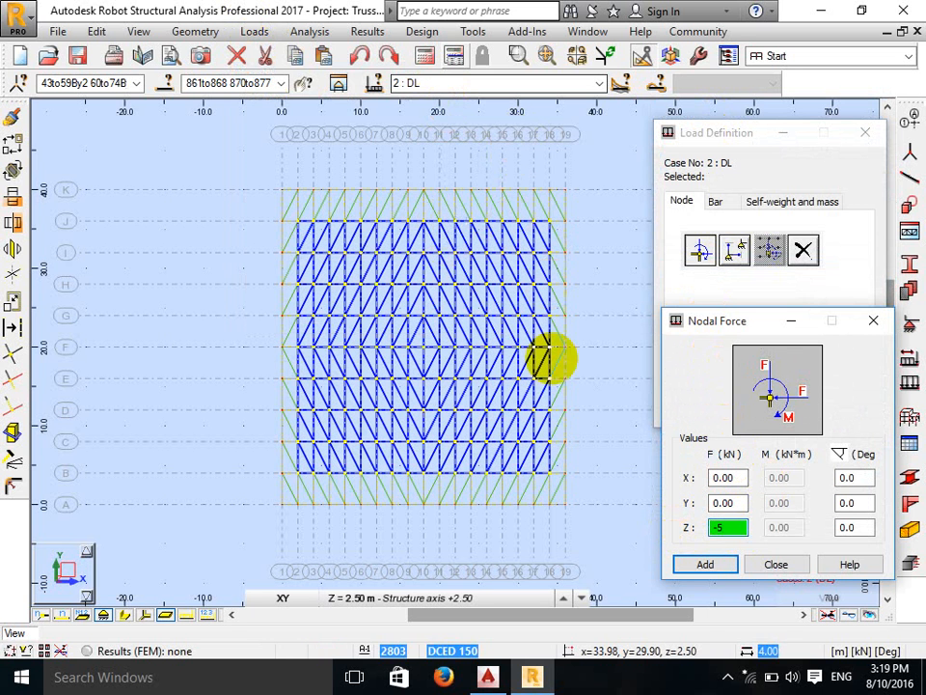
left_click(721, 528)
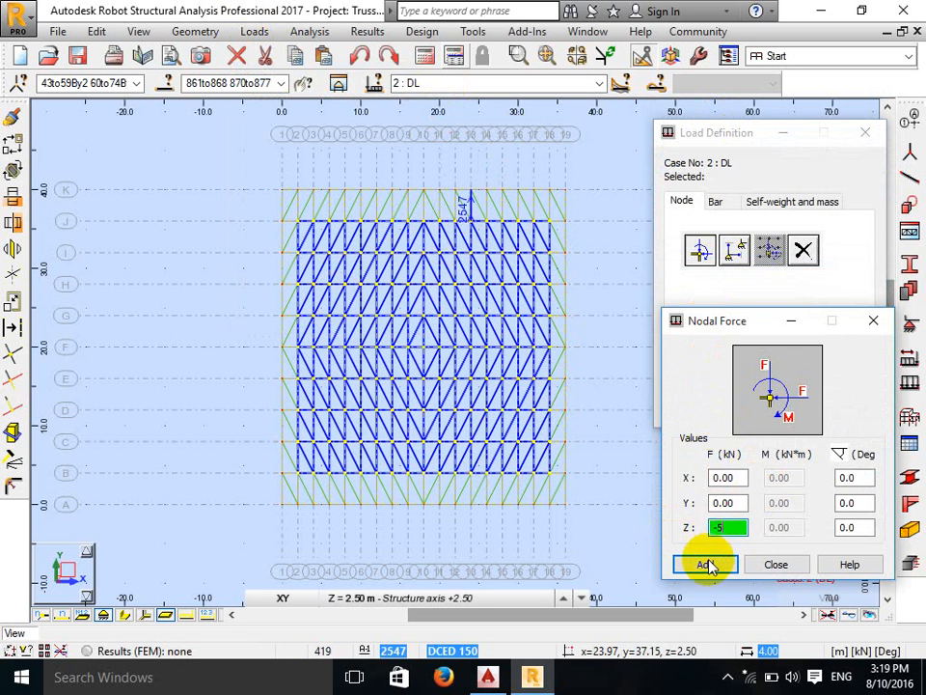
left_click(706, 563)
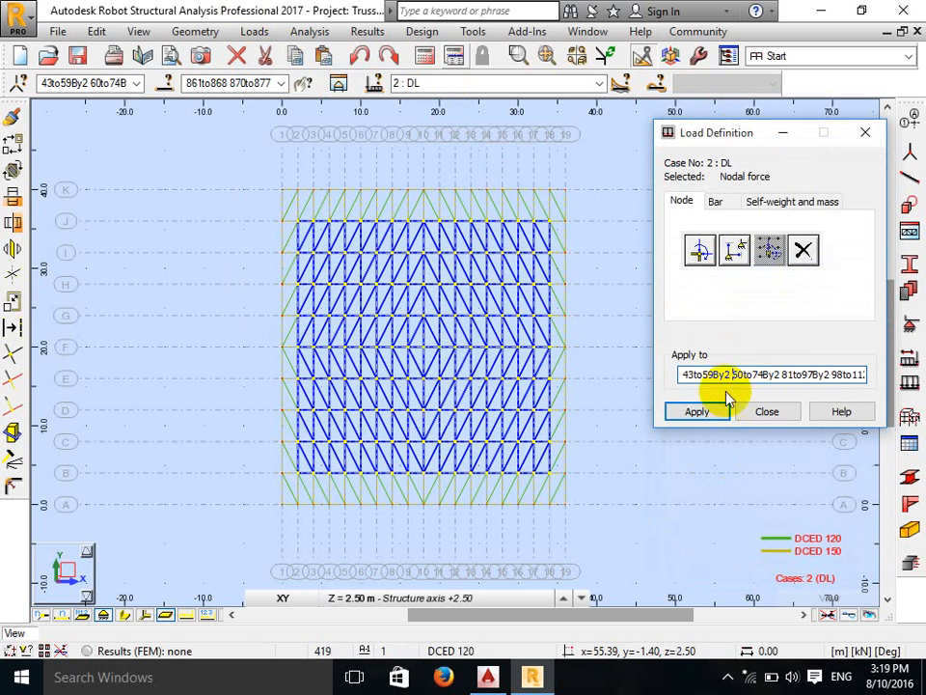
left_click(704, 412)
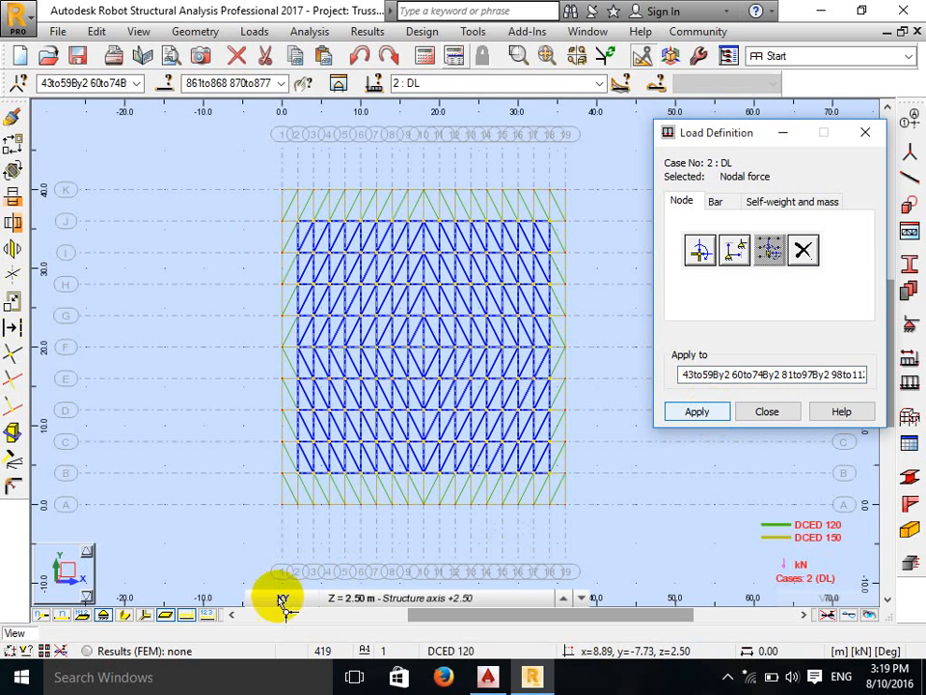
left_click(207, 614)
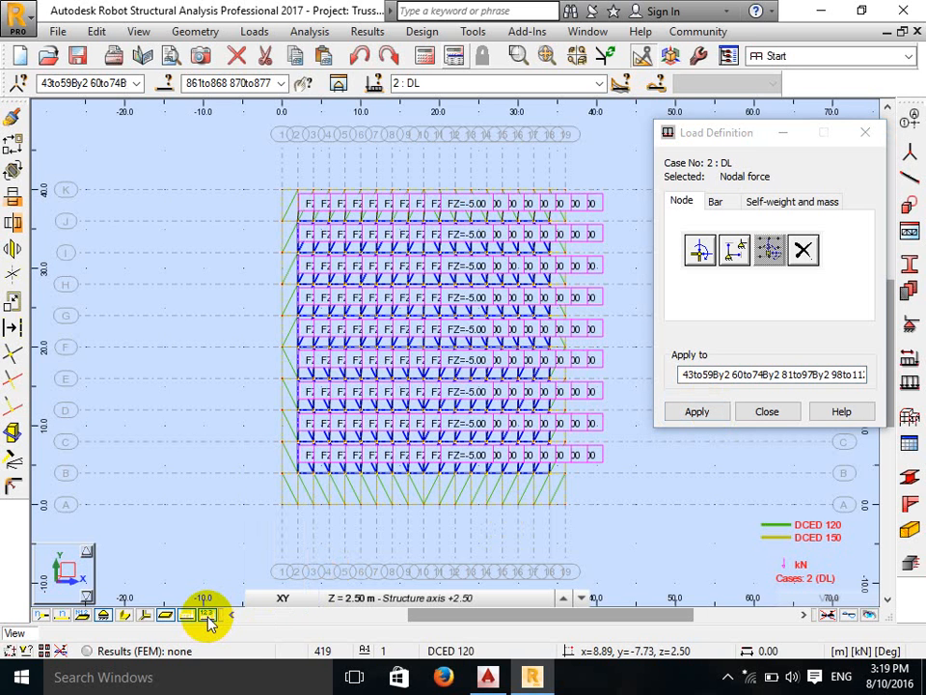
left_click(206, 615)
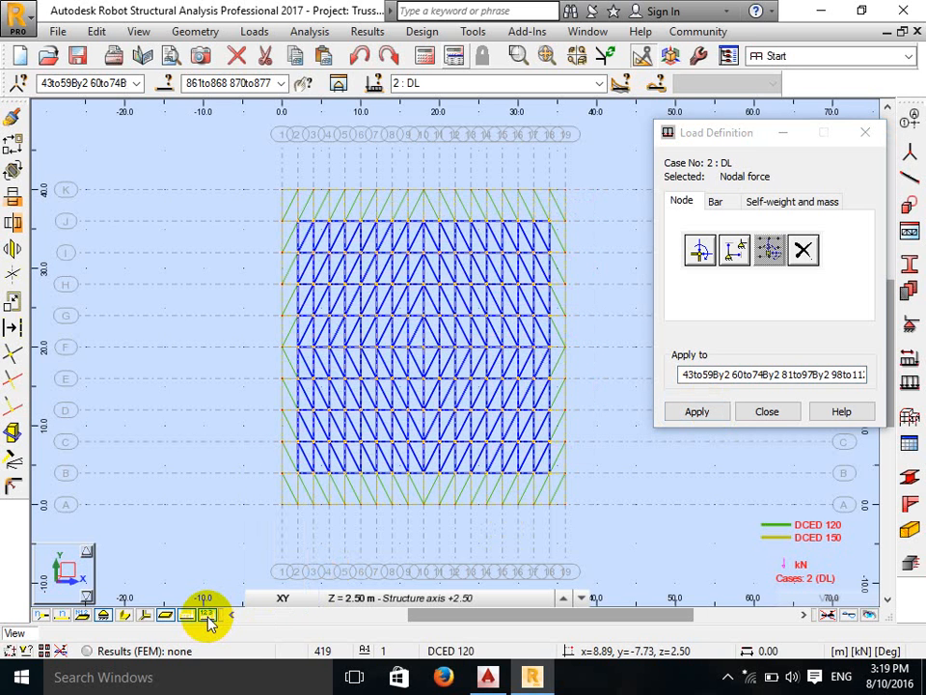
Step: Select the perimeter nodes and bars of the 2.50 m level along grid lines K, 1, A and 19, with load values hidden
left_click(206, 615)
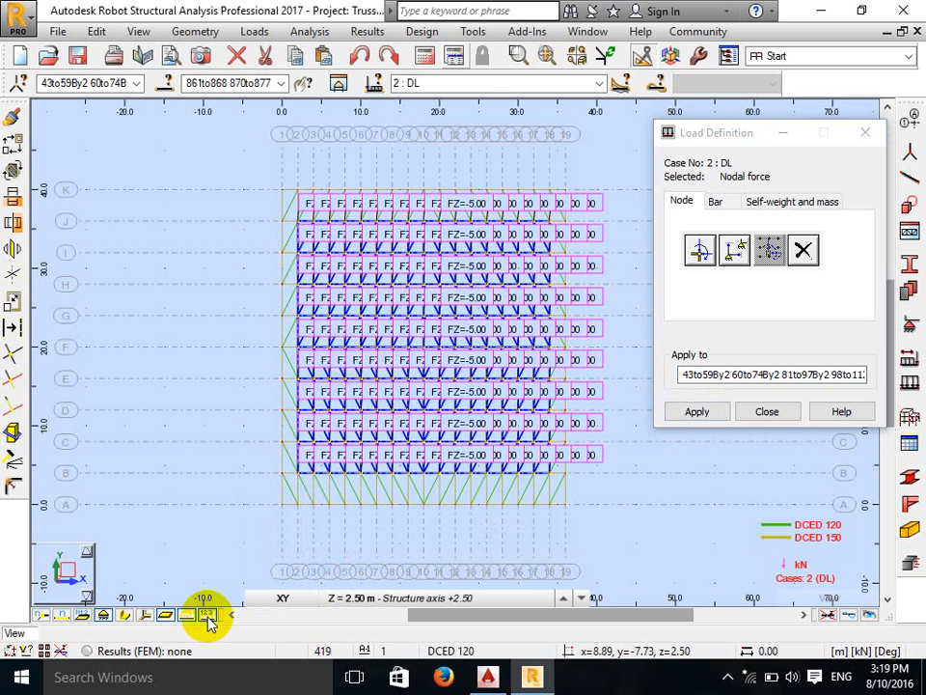
left_click(206, 614)
right_click(240, 220)
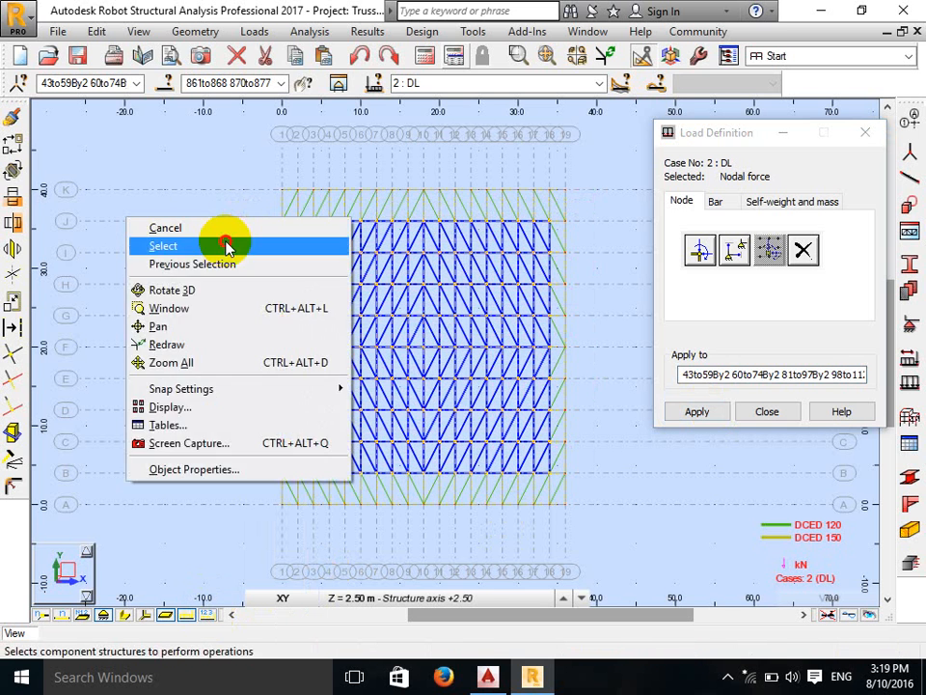
left_click(225, 247)
left_click_drag(217, 154, 594, 200)
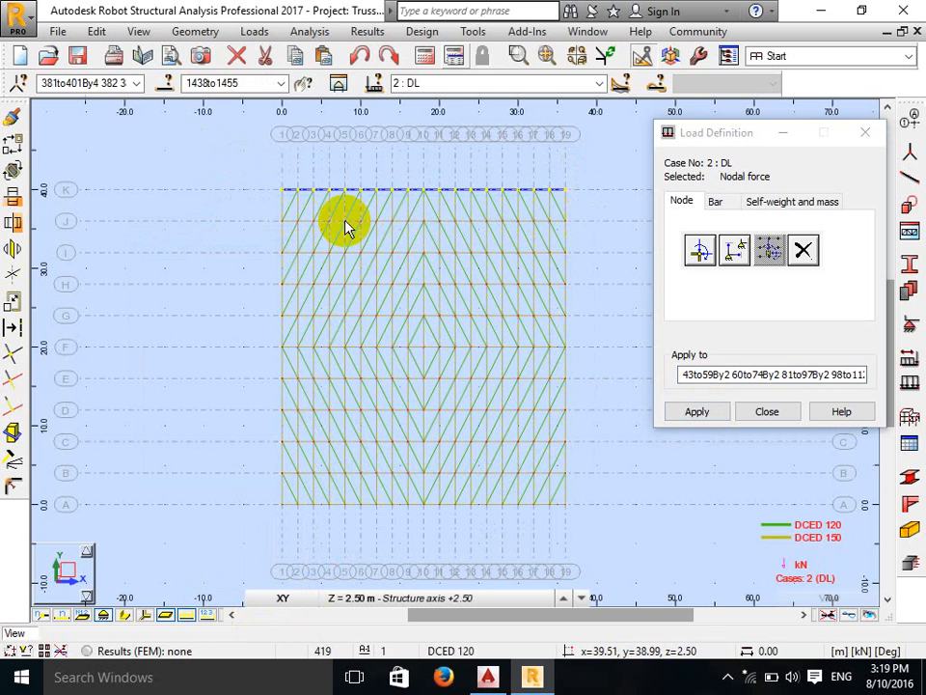
left_click_drag(288, 398, 283, 535)
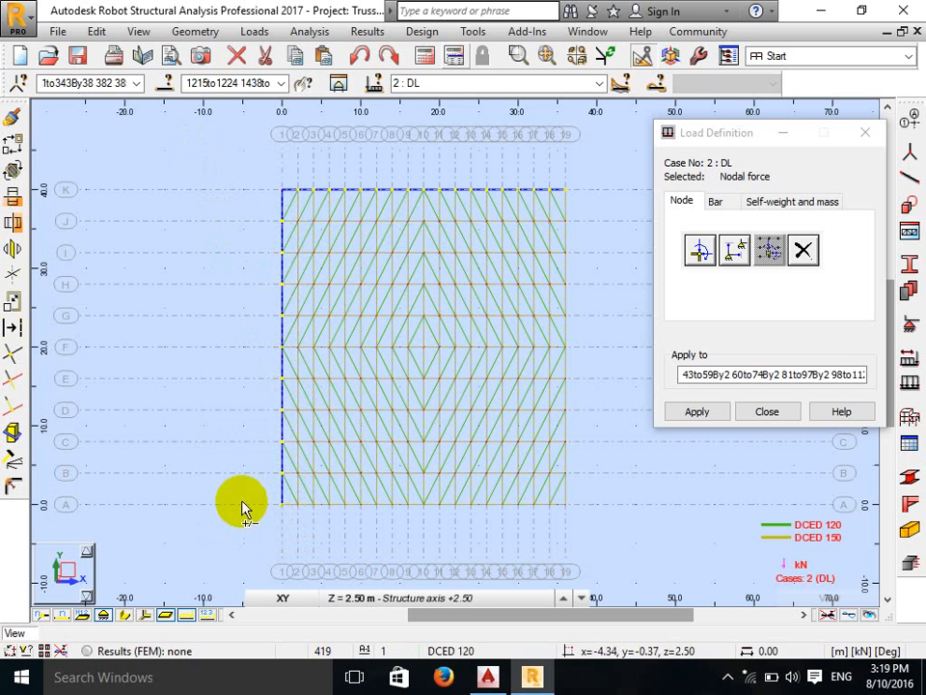
left_click_drag(237, 482, 646, 521)
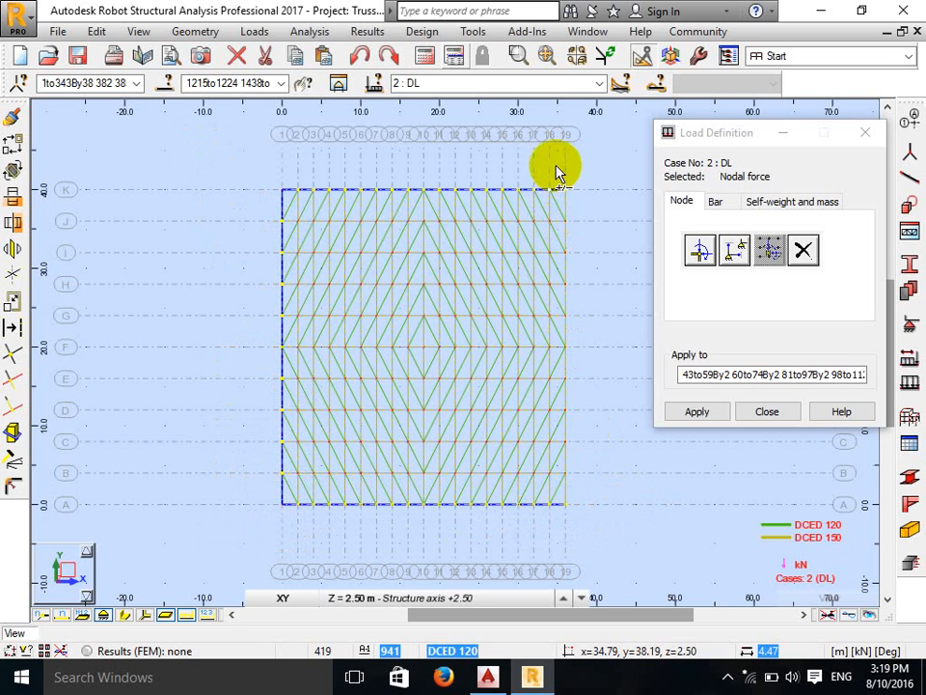
left_click_drag(581, 256, 649, 559)
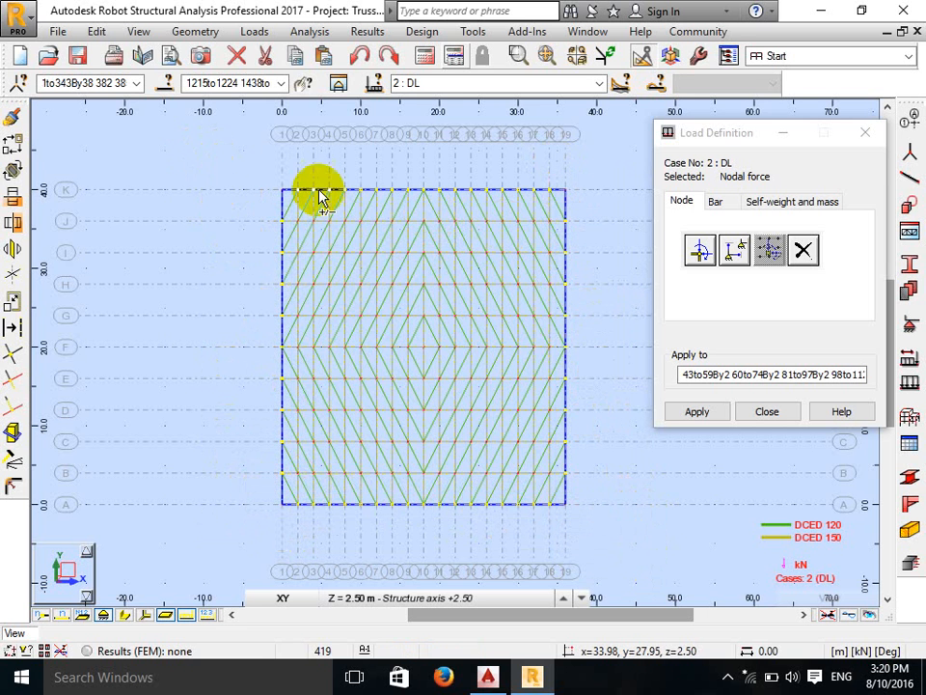
Step: Add the corner nodes of the 2.50 m level to the perimeter selection
scroll(251, 179, "up", 1)
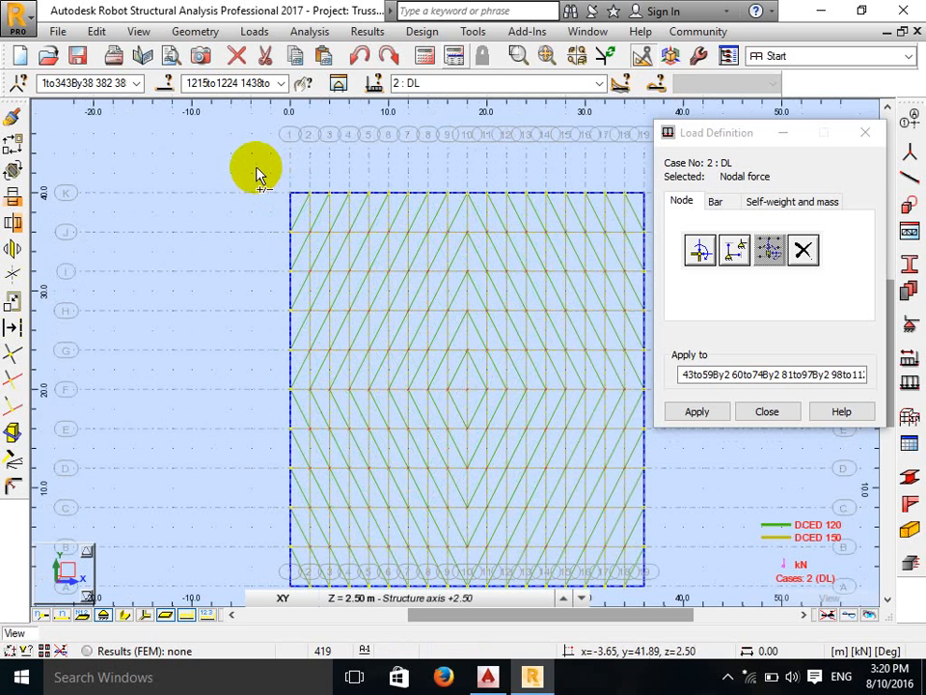
left_click_drag(255, 163, 302, 211, "ctrl")
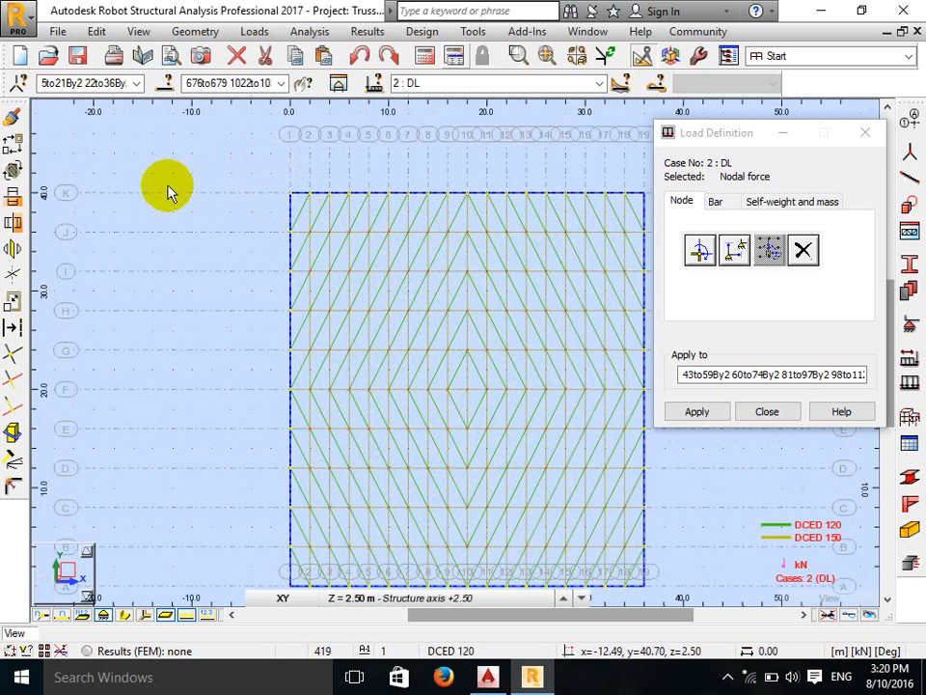
scroll(165, 194, "down", 2)
left_click_drag(557, 174, 574, 210)
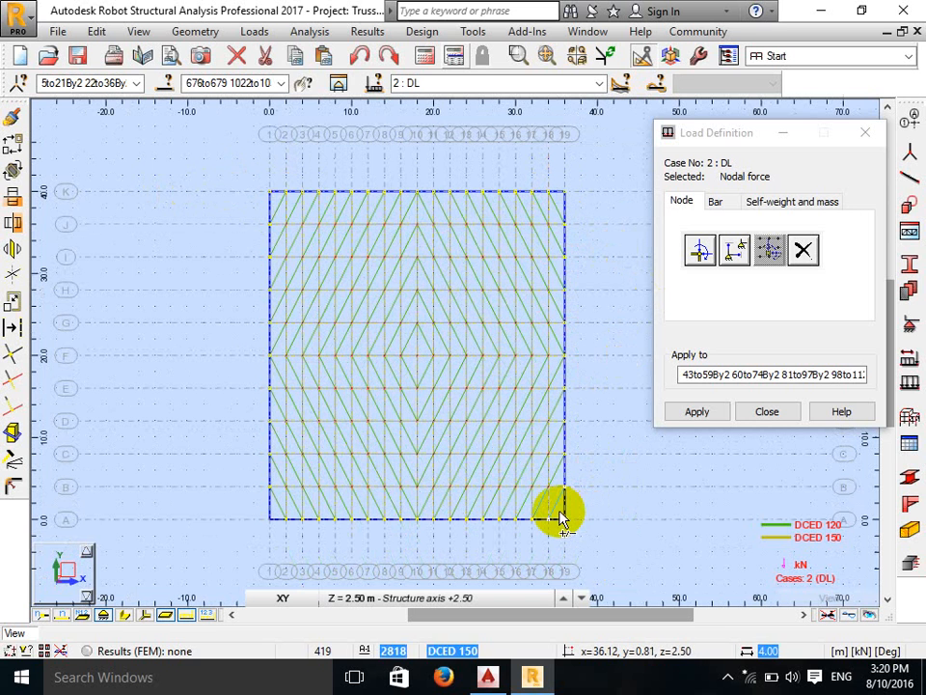
mouse_move(559, 512)
left_mouse_down("ctrl")
mouse_move(579, 541)
mouse_move(244, 511)
mouse_move(274, 531)
left_mouse_up("ctrl")
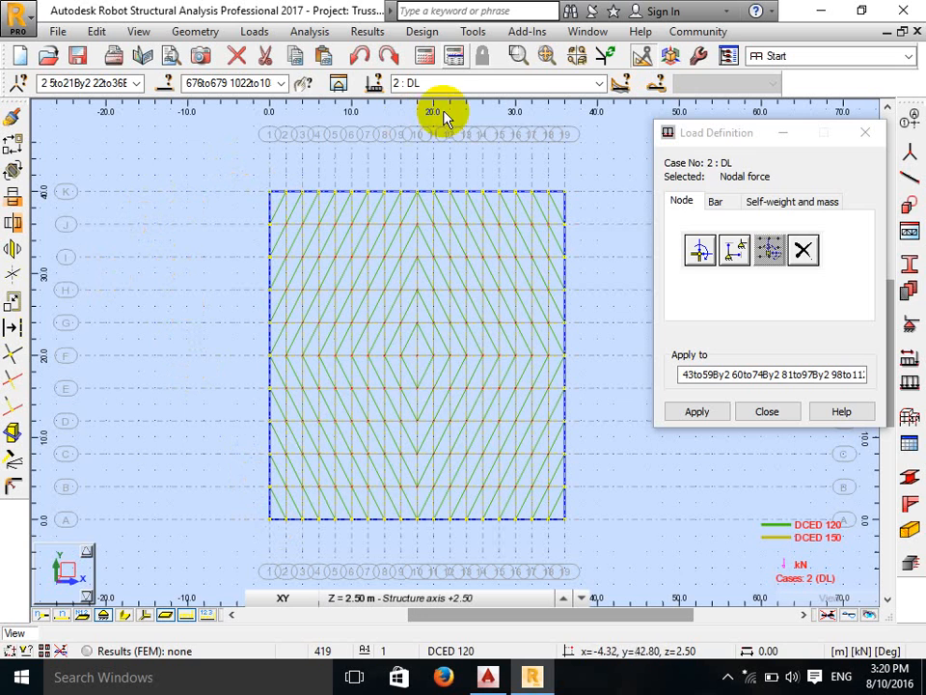
Step: Apply a nodal force of -2.5 kN in Z to the selected perimeter nodes in case DL and check the load values
left_click(701, 250)
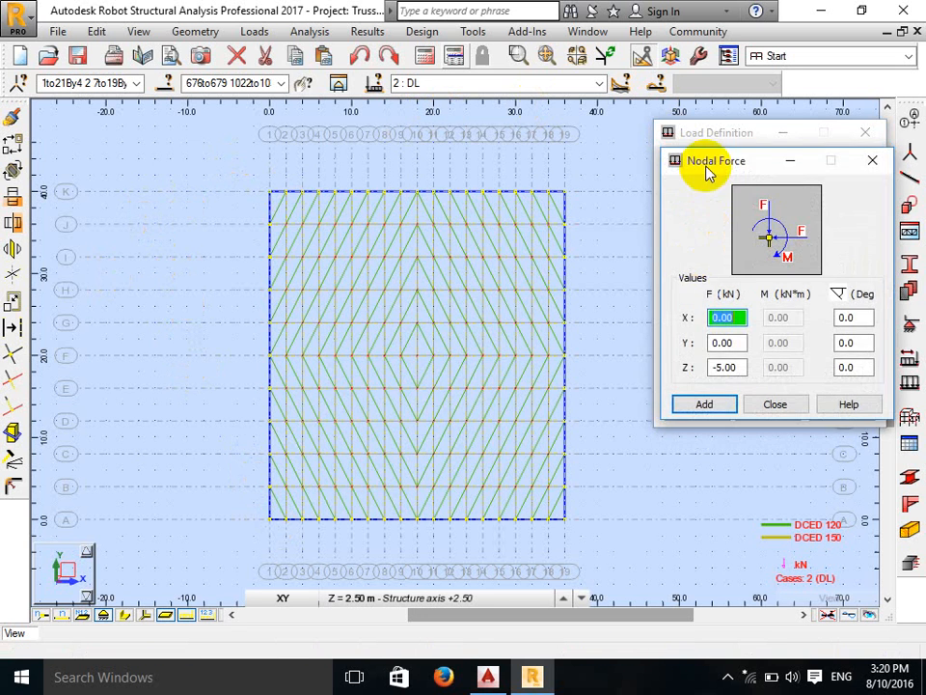
left_click_drag(703, 173, 694, 351)
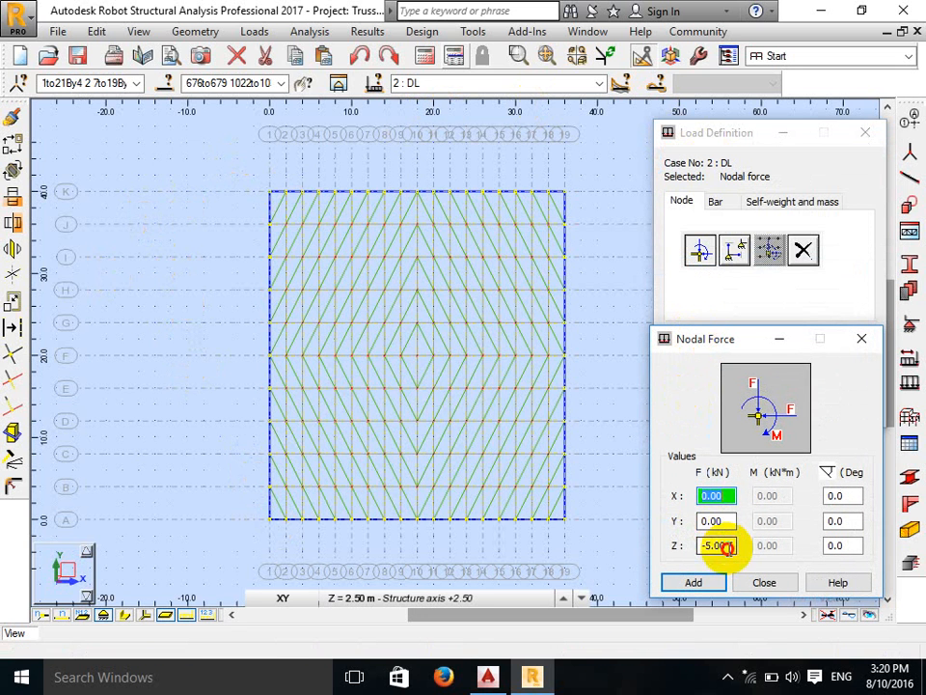
left_click_drag(726, 548, 677, 550)
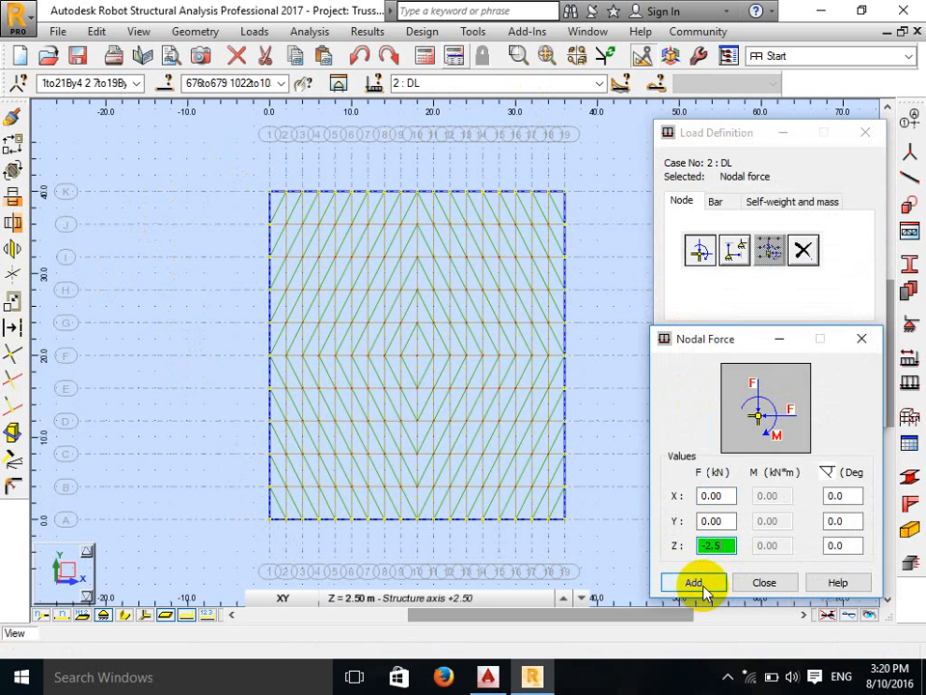
left_click(695, 582)
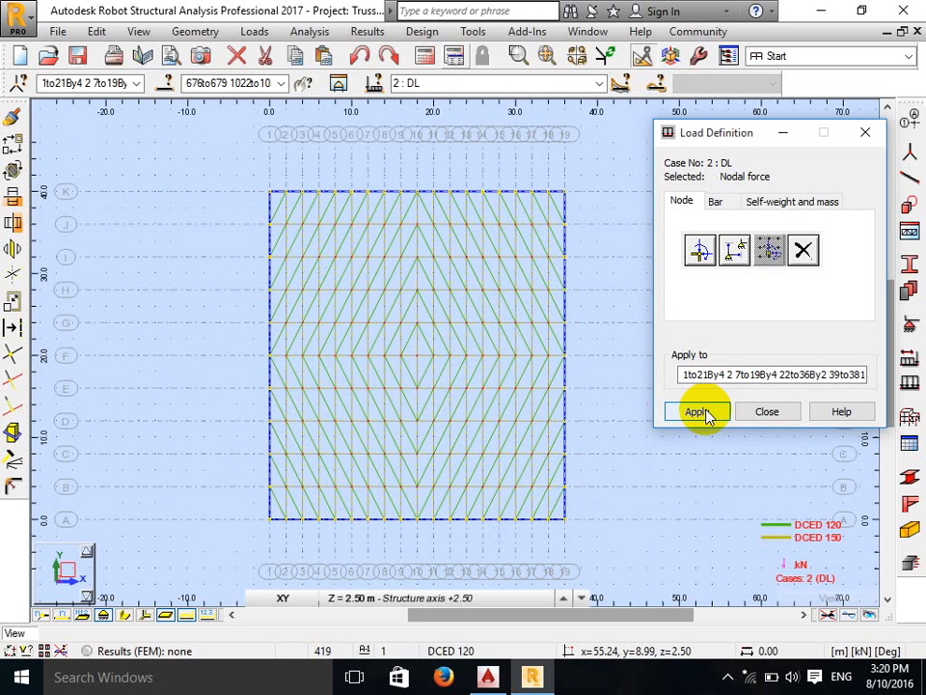
left_click(207, 616)
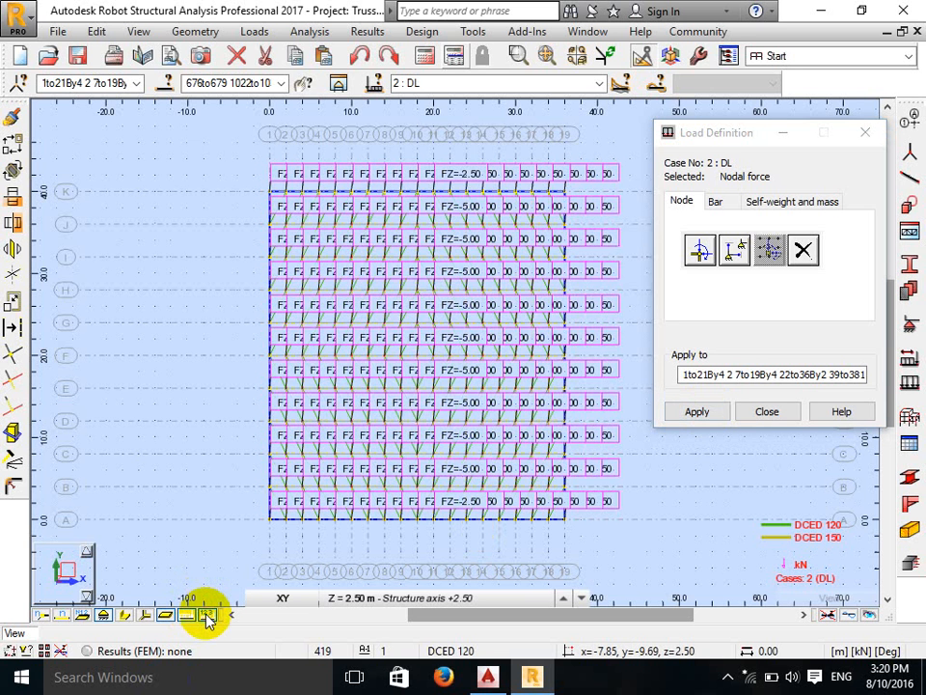
left_click(207, 616)
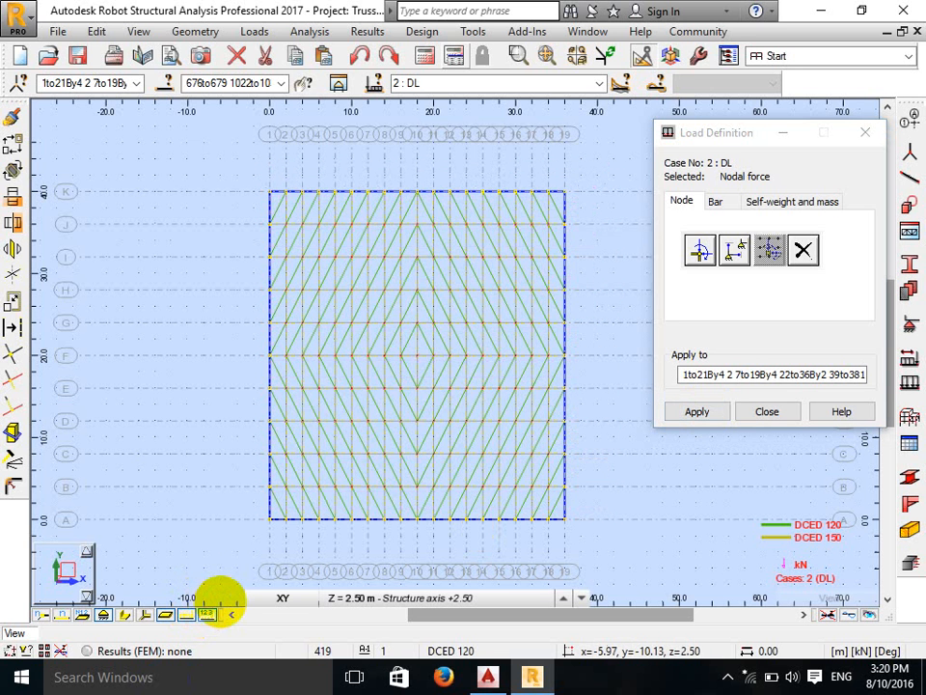
Step: Make LL the active load case, check the live load values in the AutoCAD drawing, and return to Robot
left_click(599, 83)
left_click(563, 125)
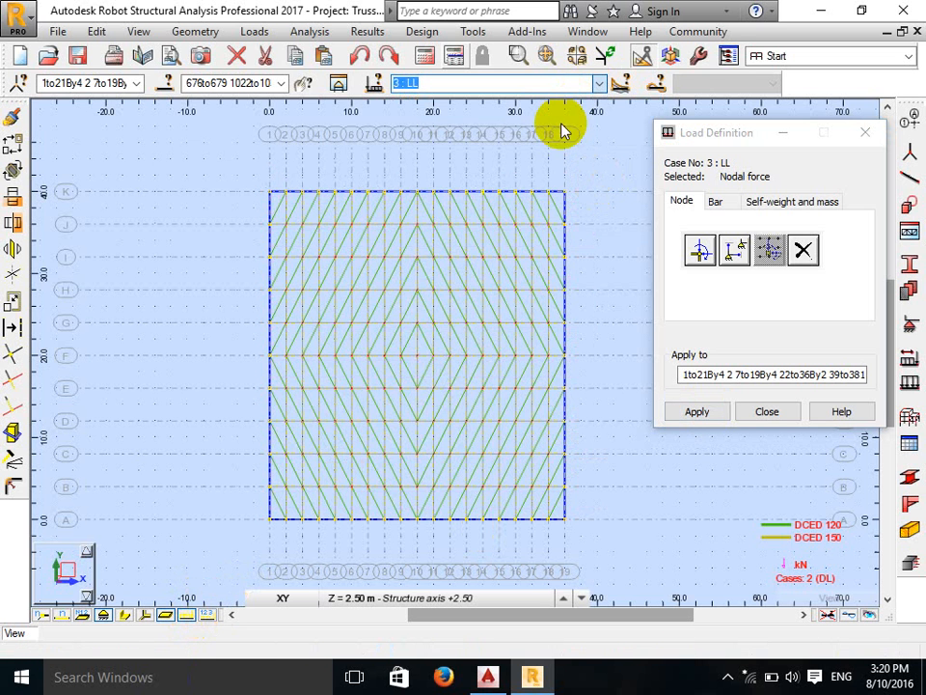
right_click(227, 146)
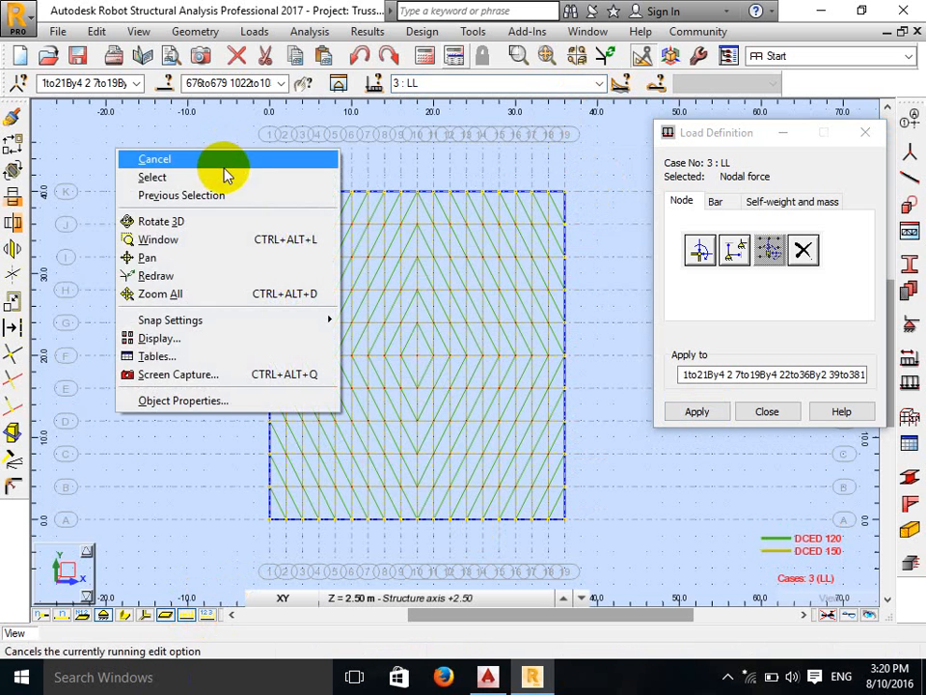
left_click(223, 176)
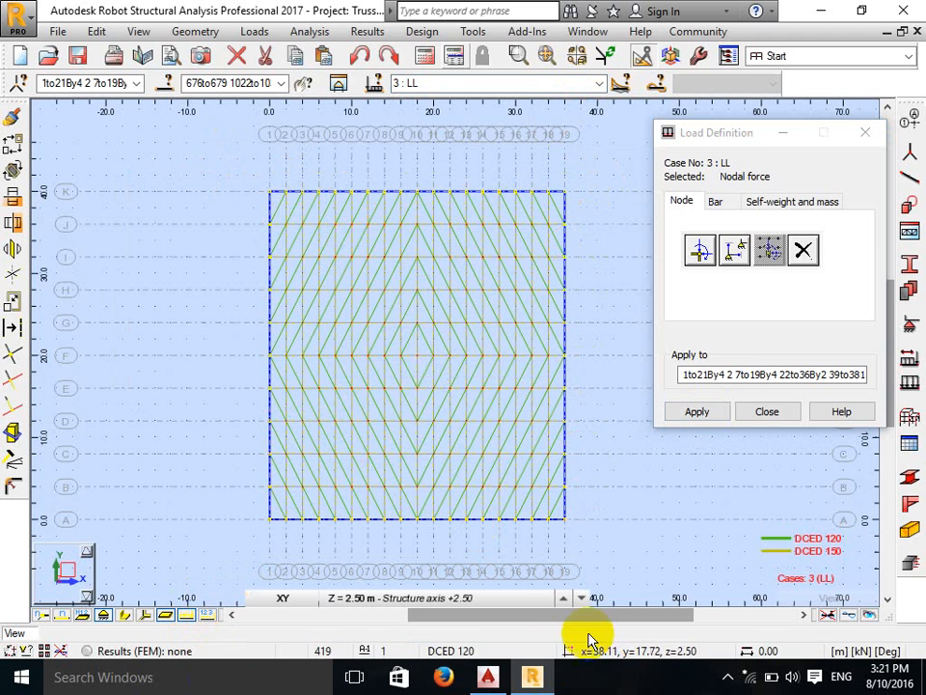
left_click(487, 677)
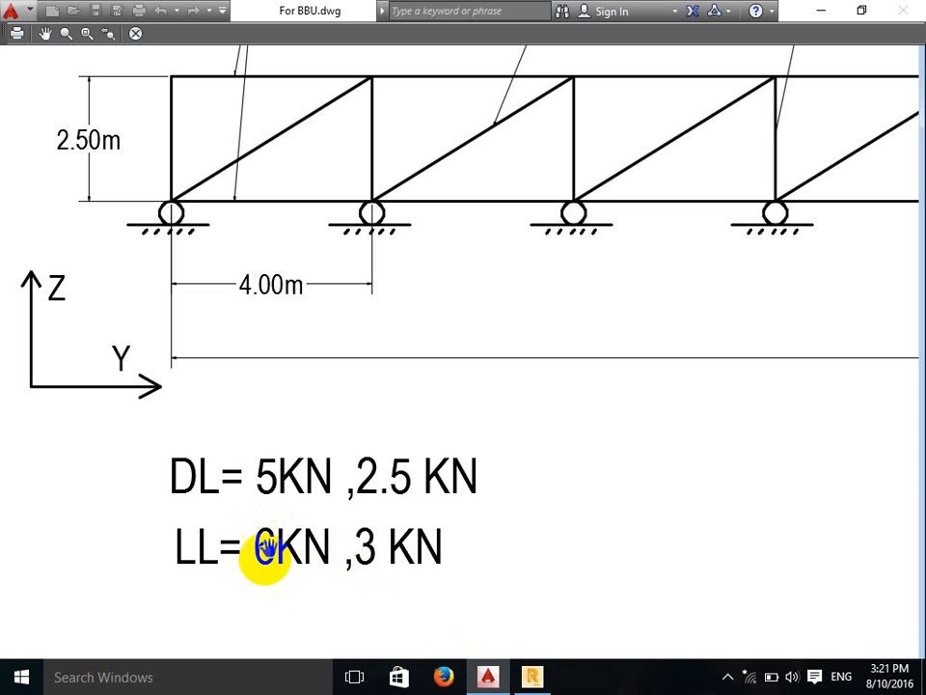
left_click(532, 677)
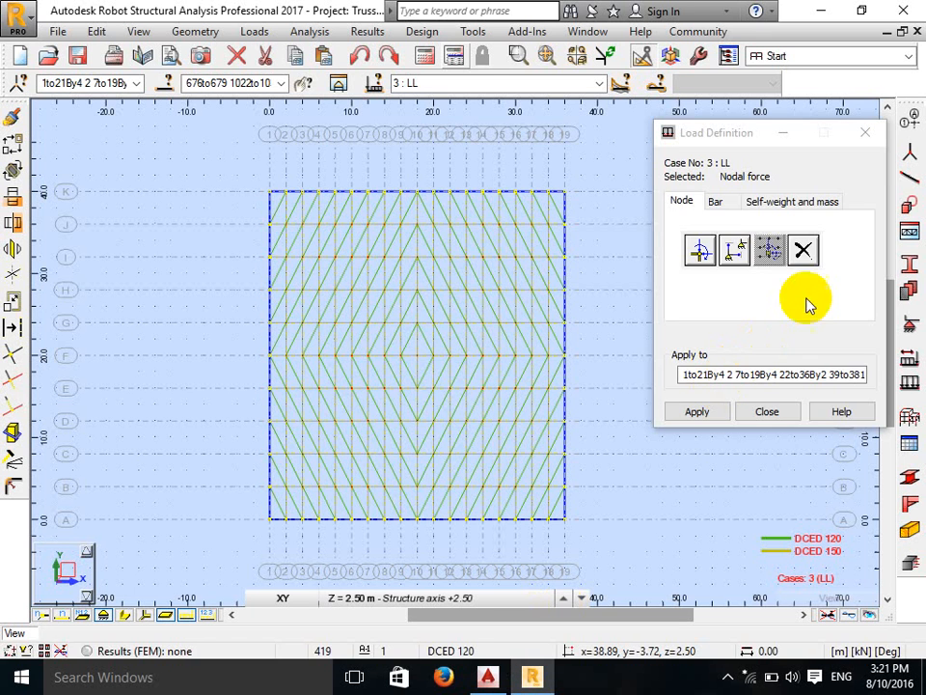
Step: Apply a nodal force of -3 kN in Z to the selected perimeter nodes in case LL and check the load values
left_click(701, 251)
left_click_drag(740, 368, 695, 372)
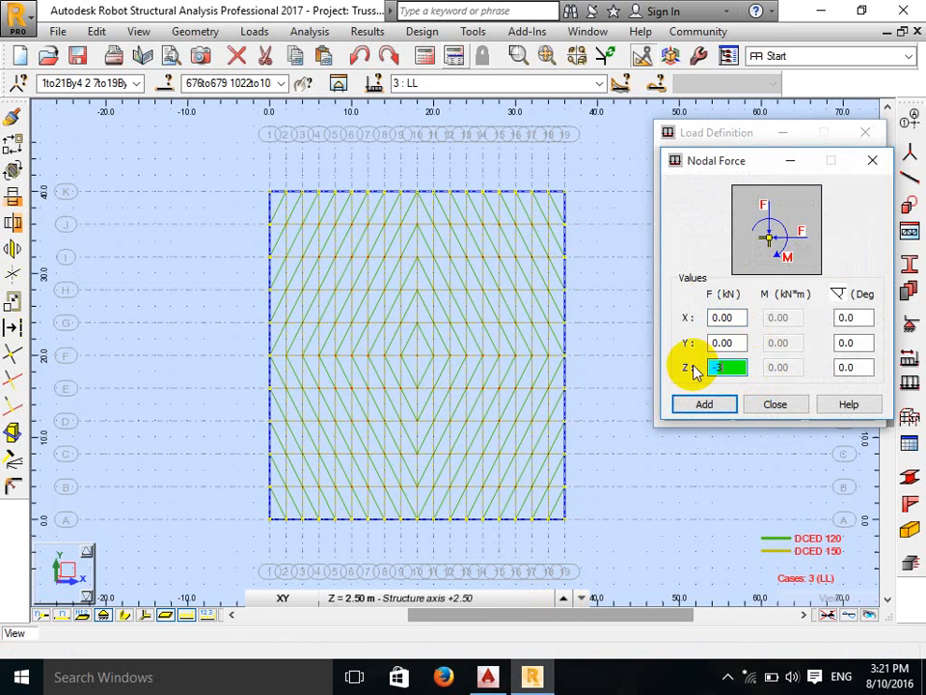
type("-3")
left_click(714, 407)
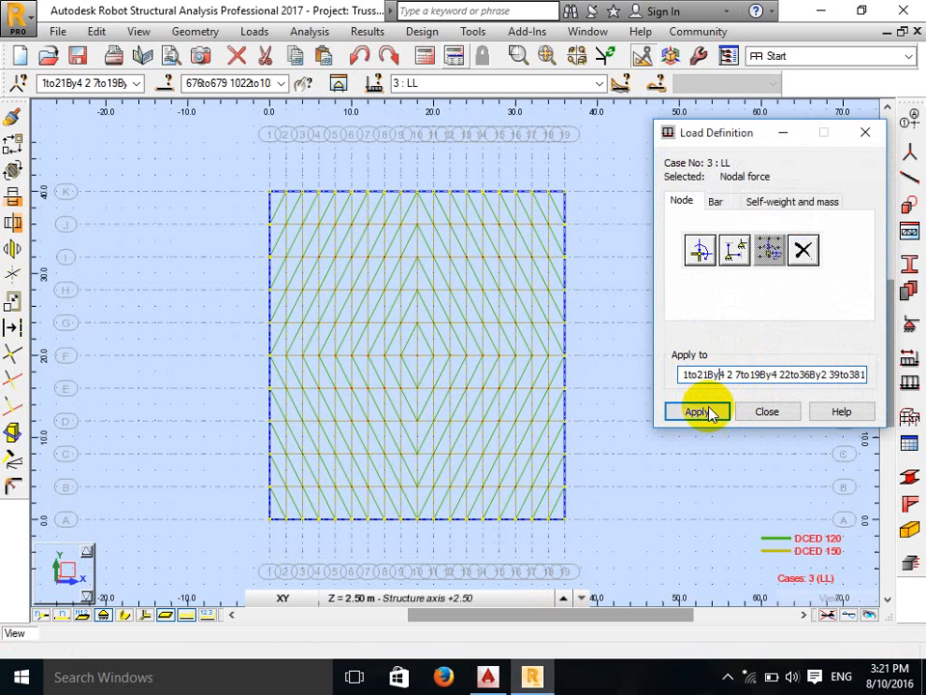
left_click(708, 413)
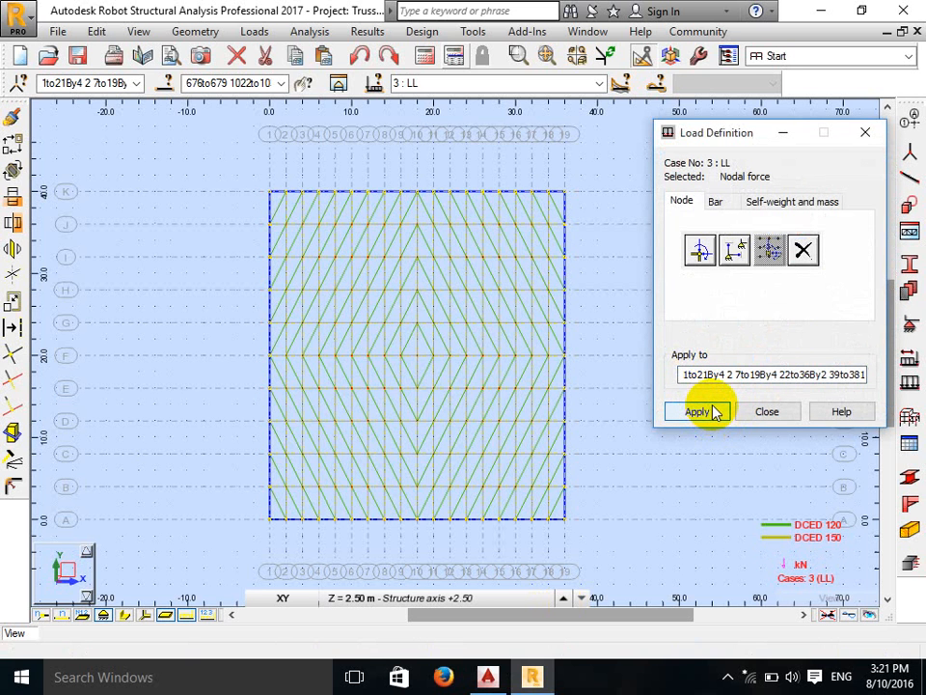
left_click(204, 615)
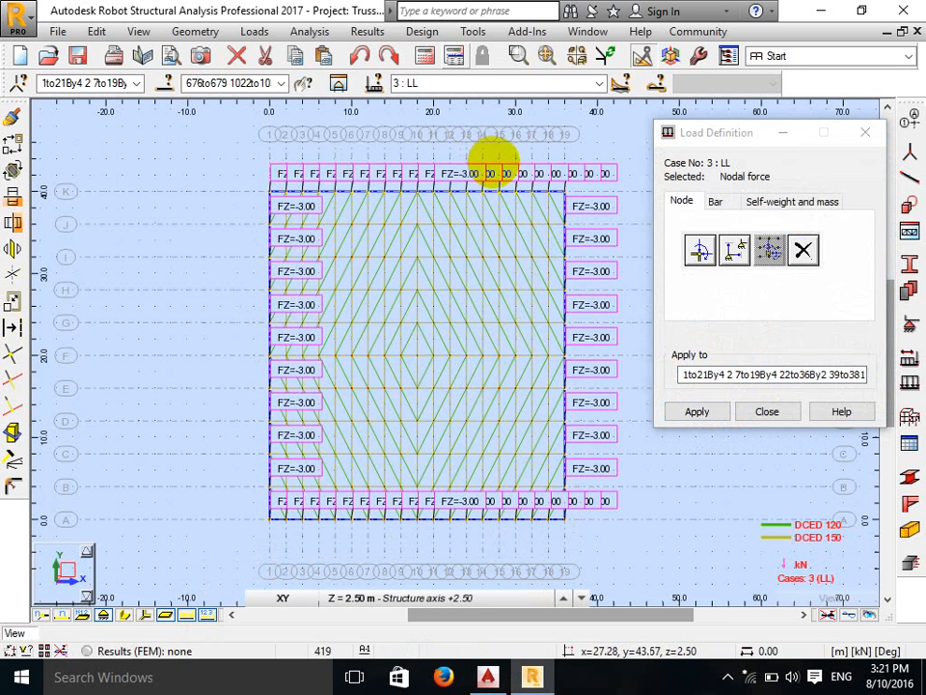
left_click(207, 615)
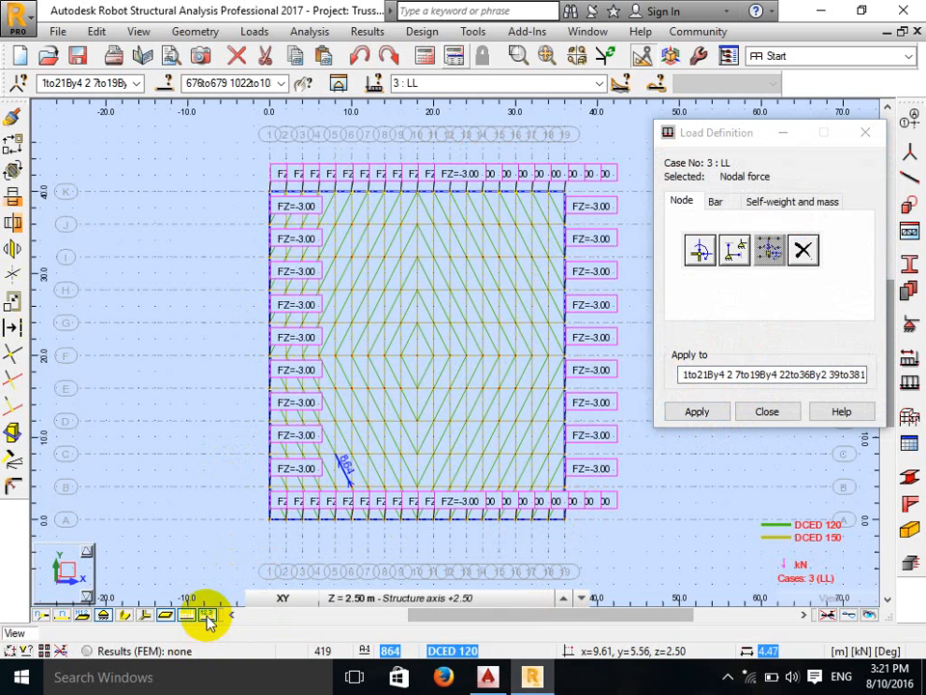
Step: Apply a nodal force of -6 kN in Z to all interior nodes of the 2.50 m level in case LL and display the load values
right_click(206, 259)
left_click(192, 286)
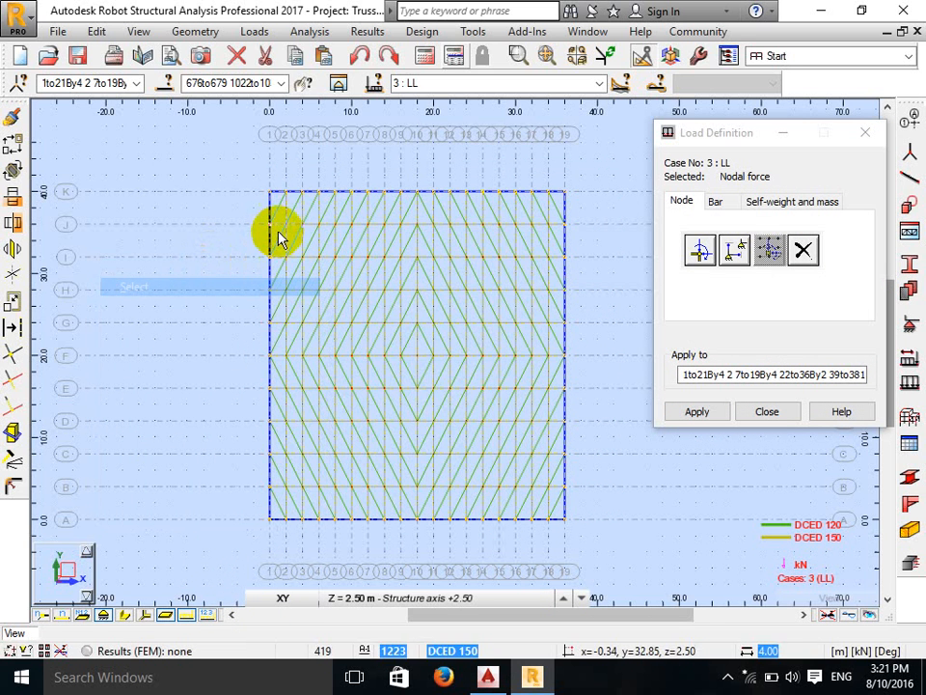
left_click_drag(278, 220, 553, 496)
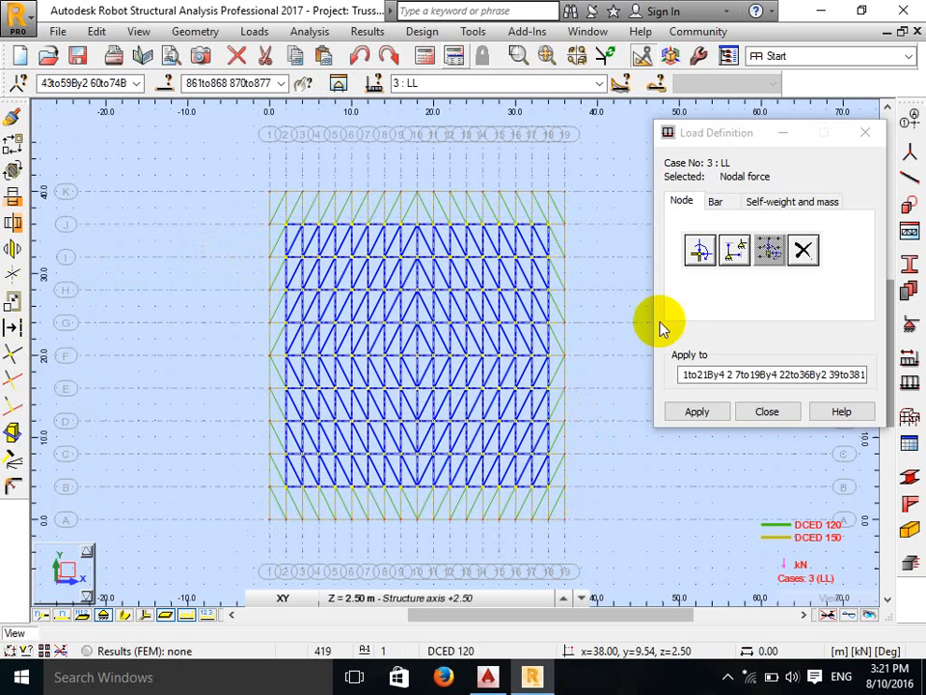
left_click(701, 250)
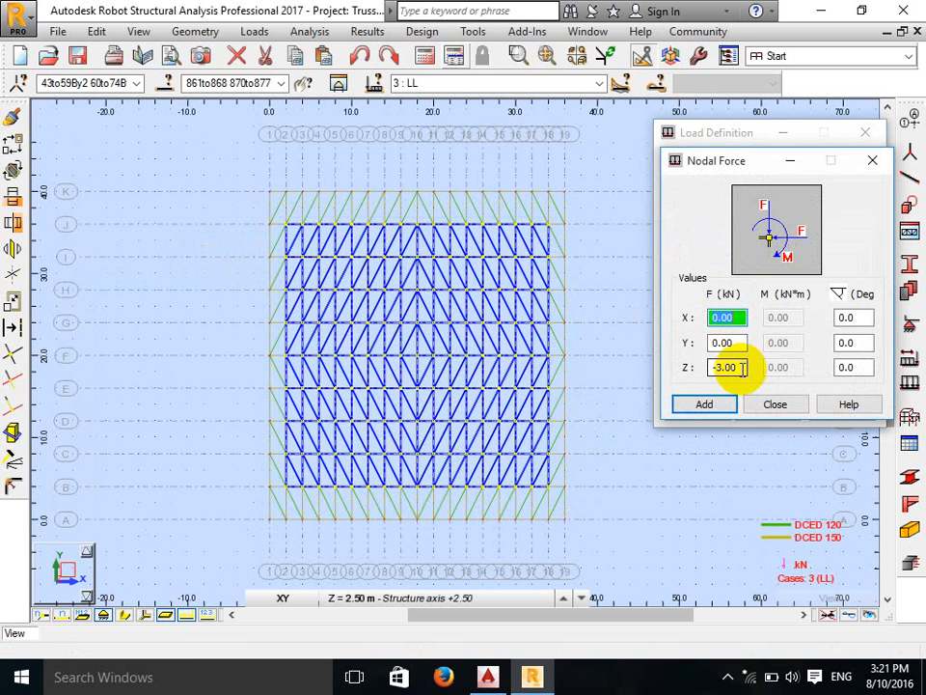
left_click_drag(743, 368, 682, 372)
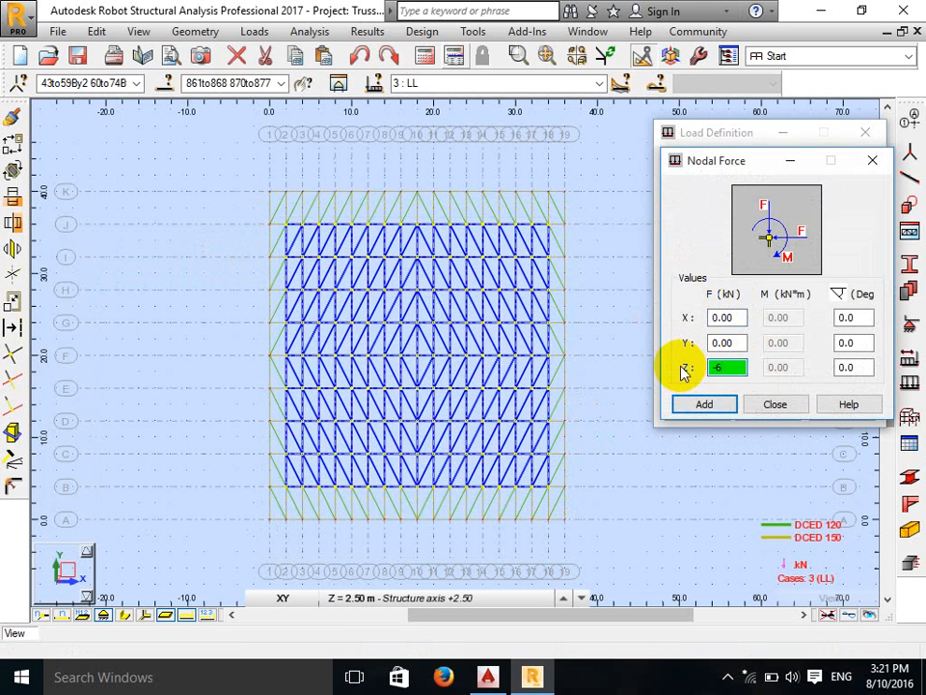
type("-6")
left_click(705, 404)
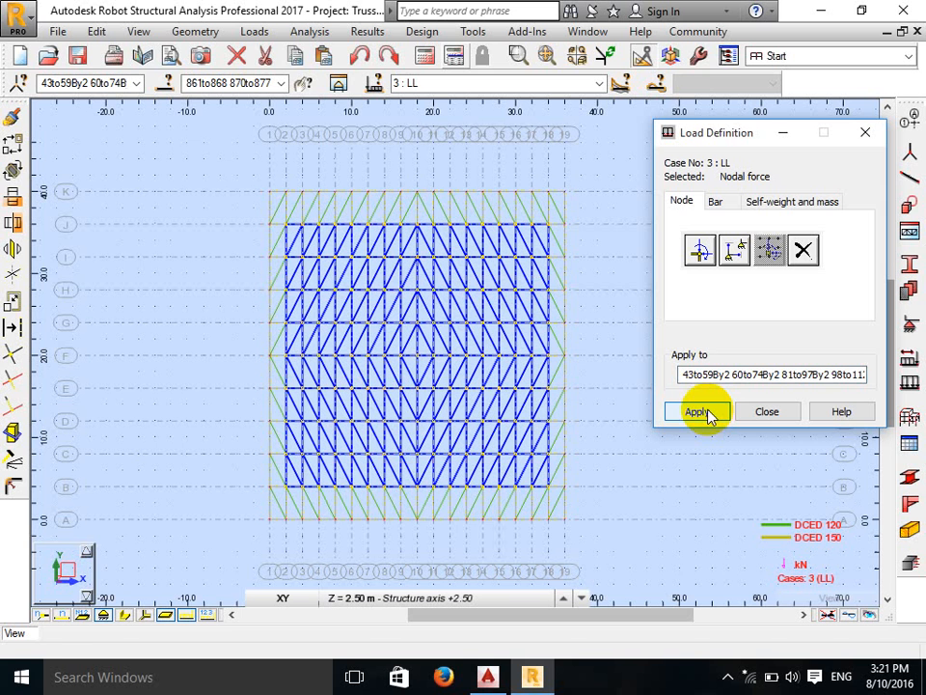
left_click(209, 615)
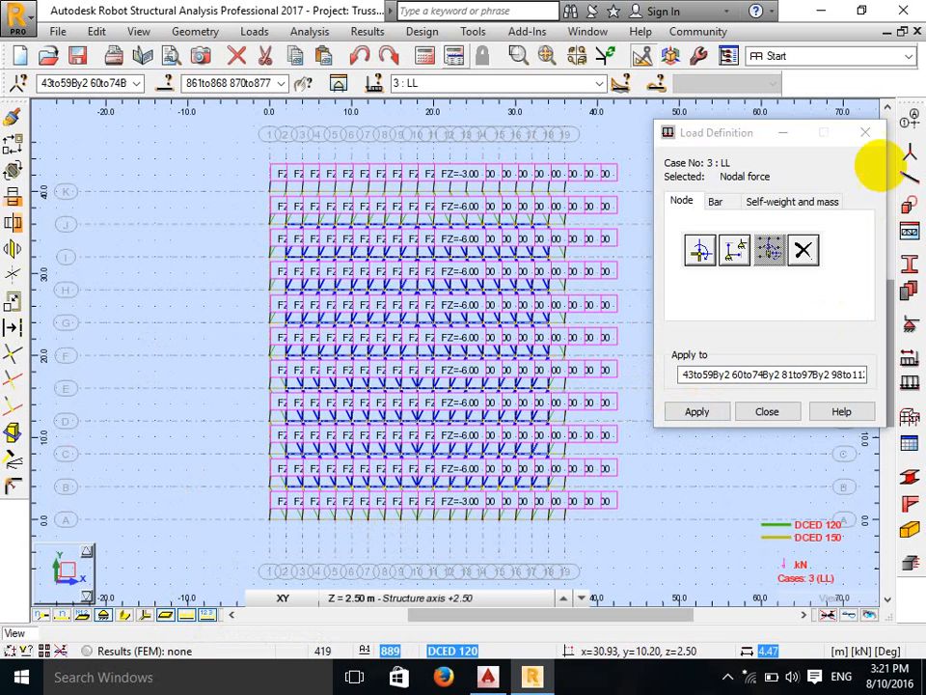
Step: Move the Load Definition dialog clear of the view cube and inspect the LL nodal loads in the 3D home view
left_click_drag(749, 136, 750, 202)
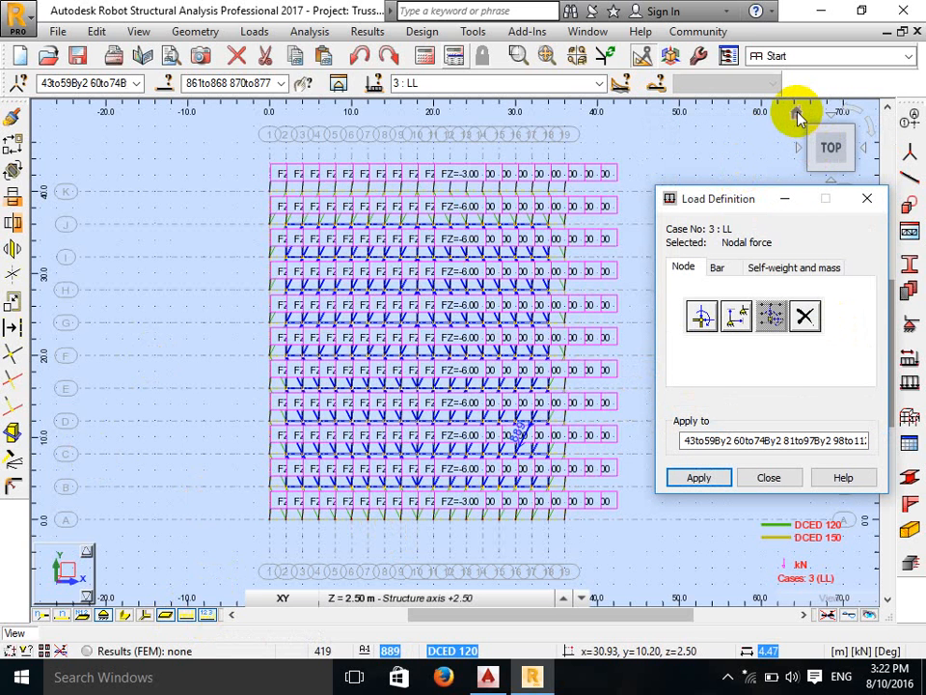
left_click(800, 112)
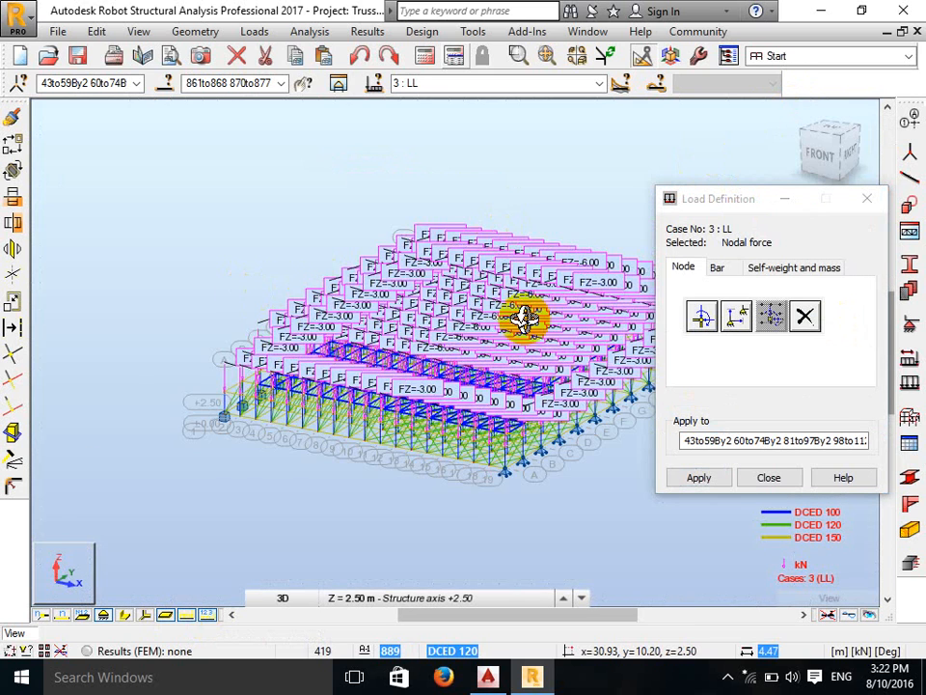
scroll(573, 347, "up", 1)
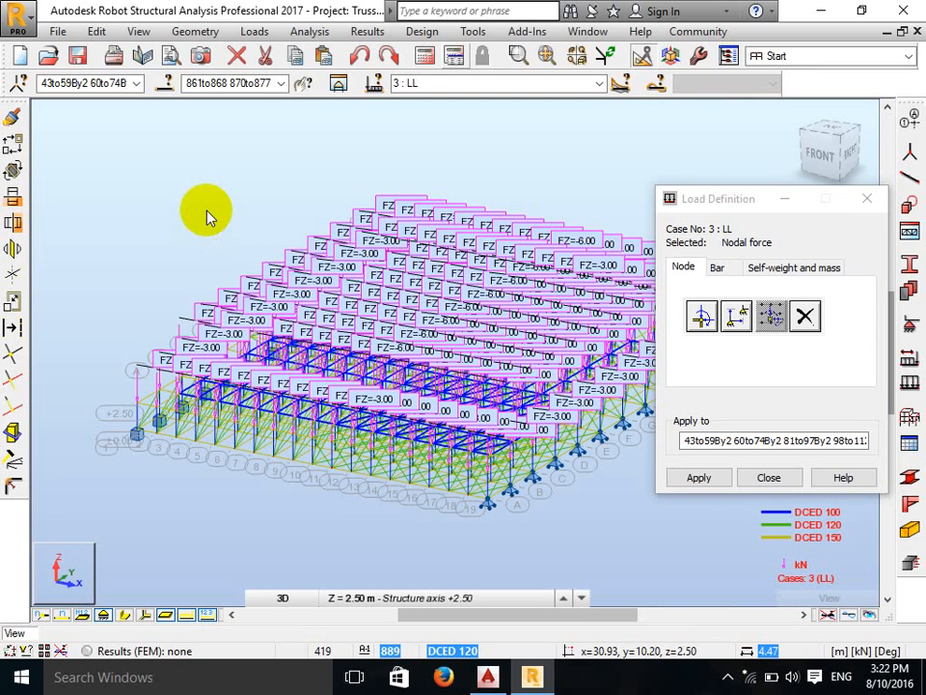
Step: Inspect the LL nodal loads in the XZ plane at Structure axis A and Structure axis B
right_click(204, 223)
left_click(186, 243)
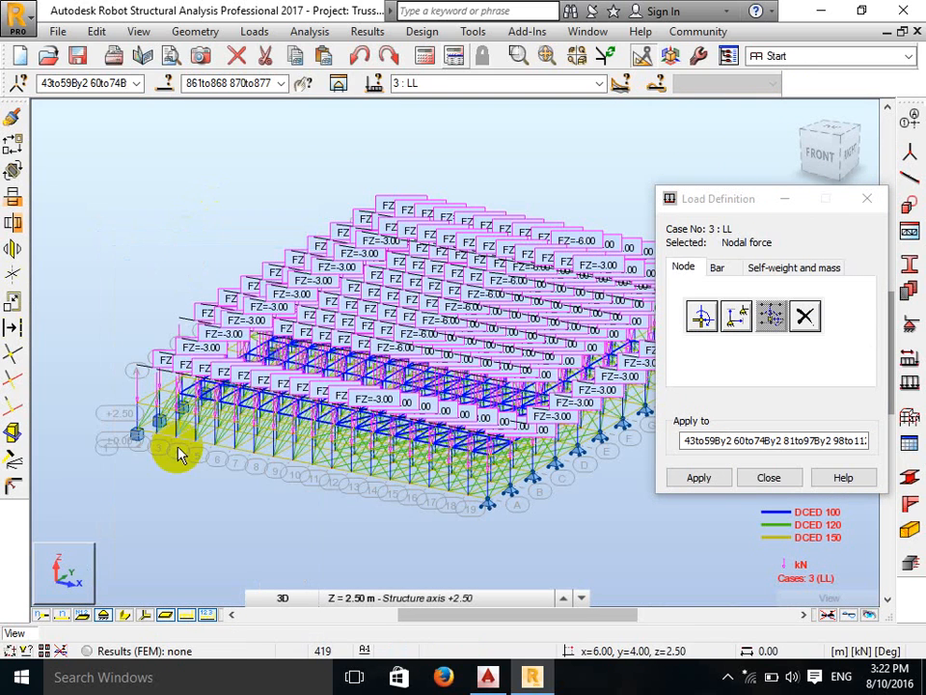
left_click(280, 597)
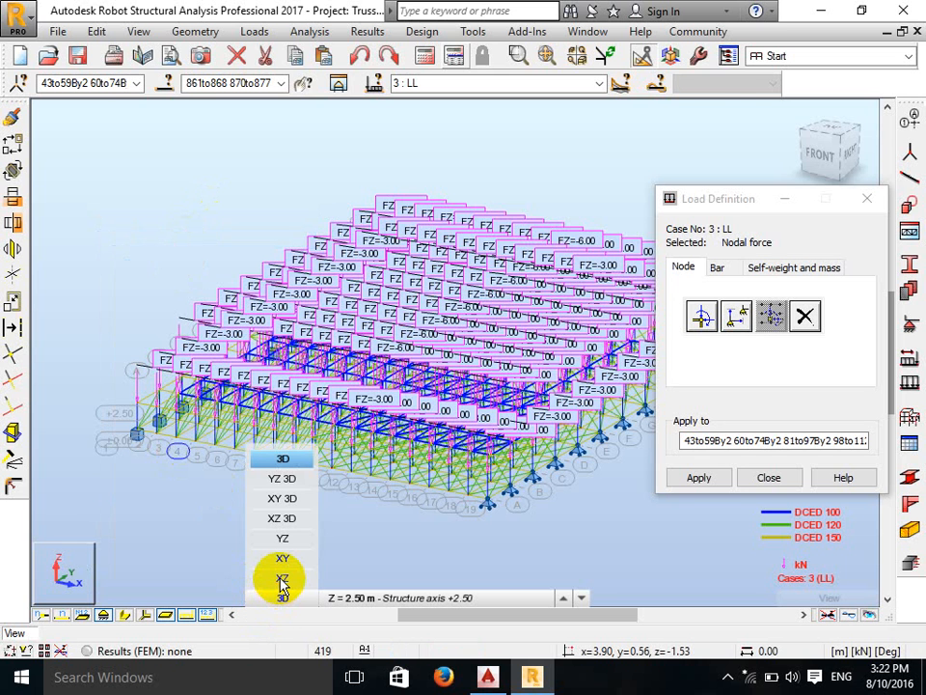
left_click(282, 579)
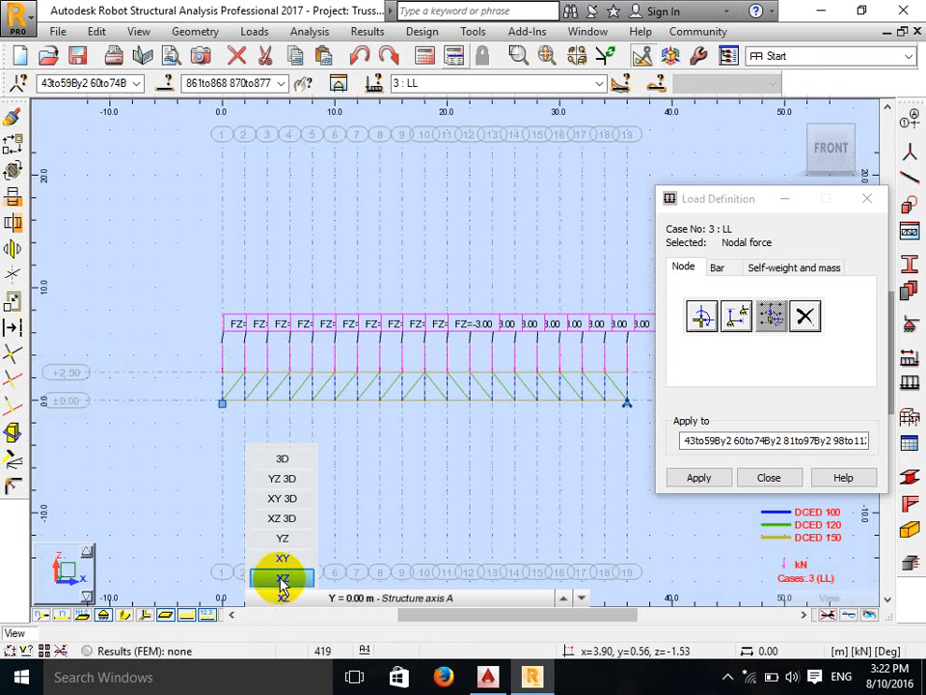
left_click(475, 598)
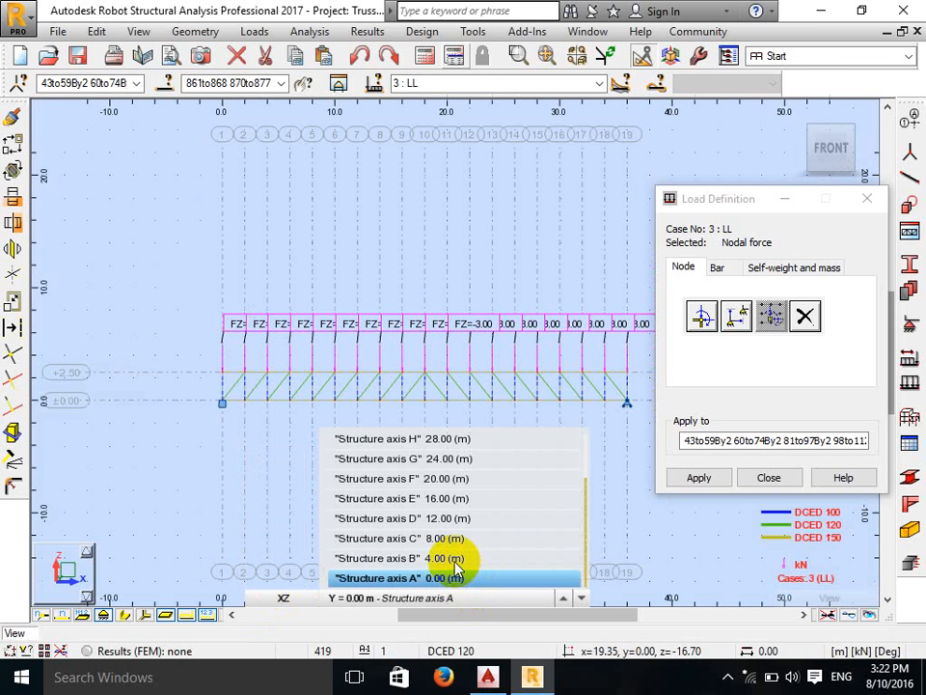
left_click(455, 559)
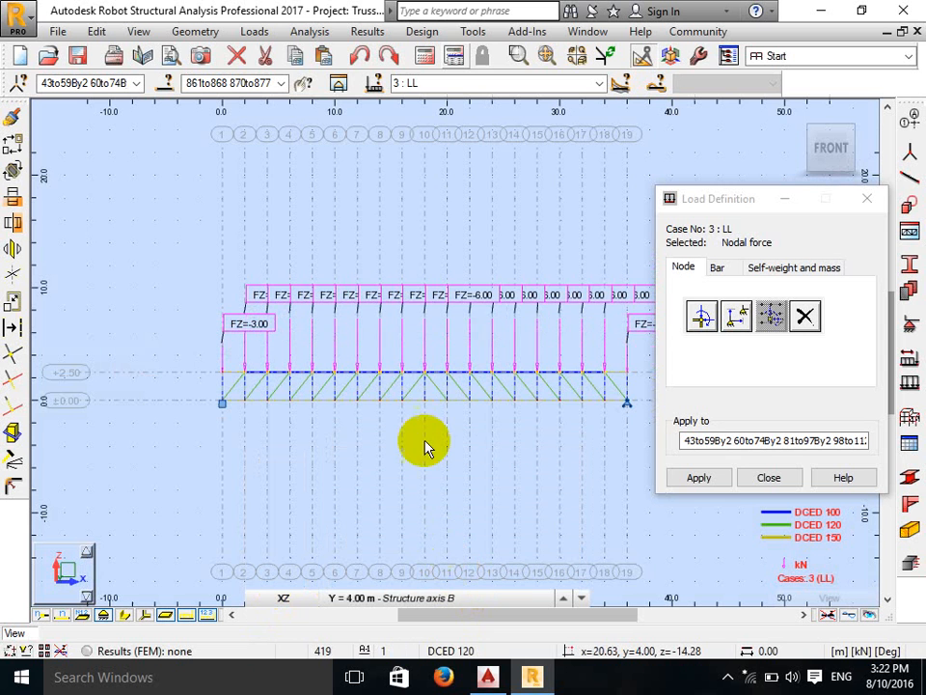
middle_click_drag(429, 264, 393, 294)
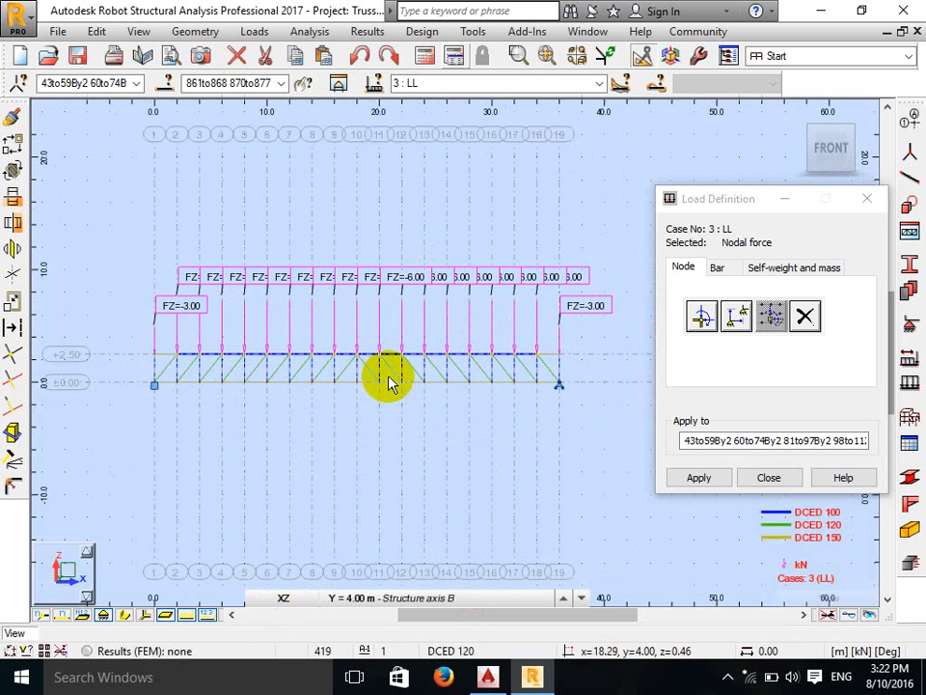
left_click(433, 460)
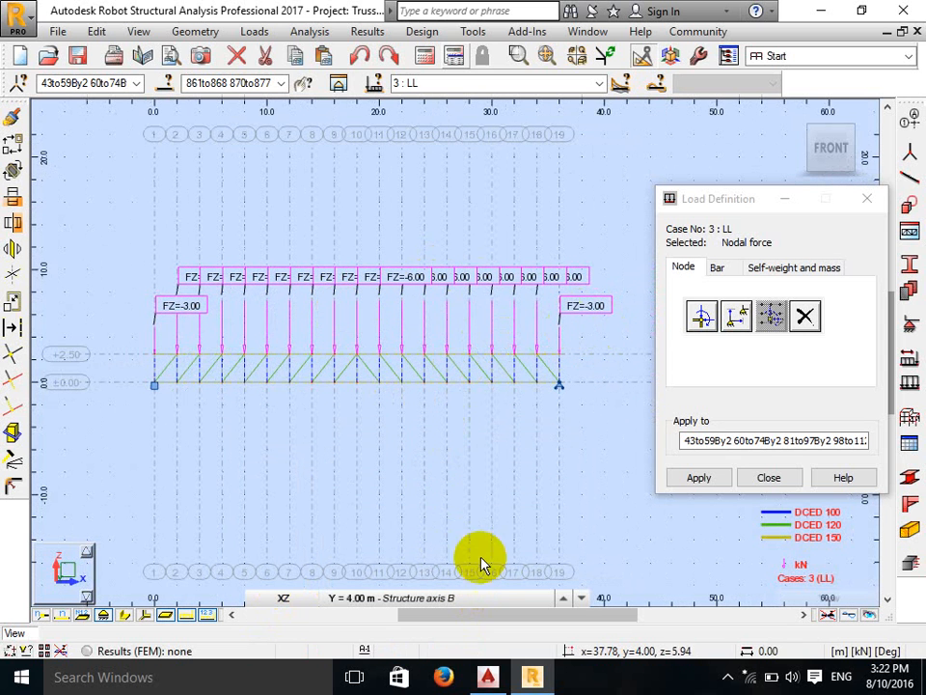
Step: Check the LL nodal loads in the XZ plane at Structure axis E, Y = 16.00 m
left_click(415, 598)
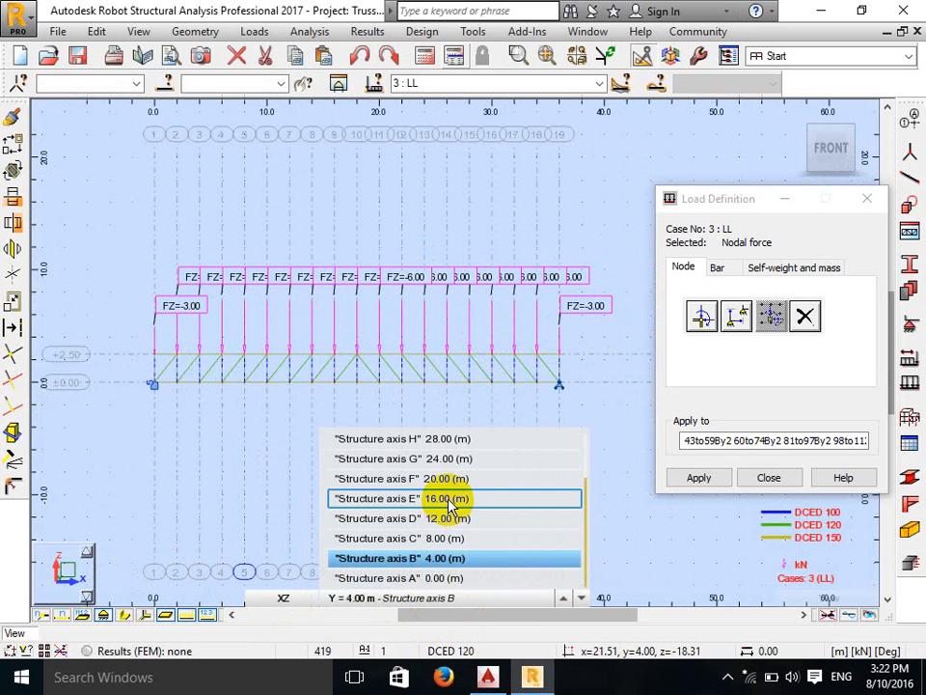
left_click(449, 500)
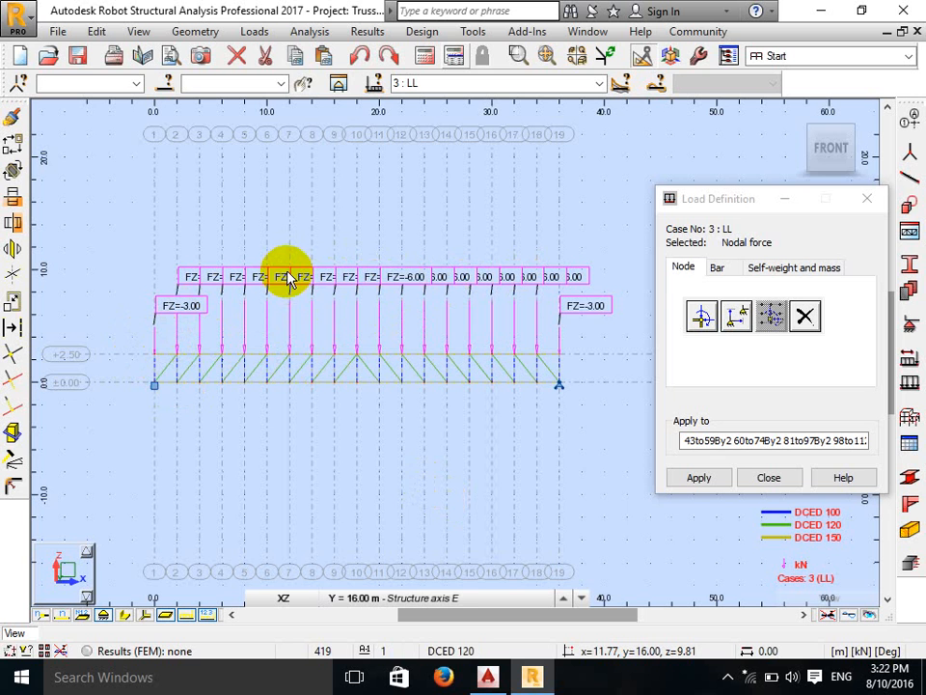
left_click(461, 598)
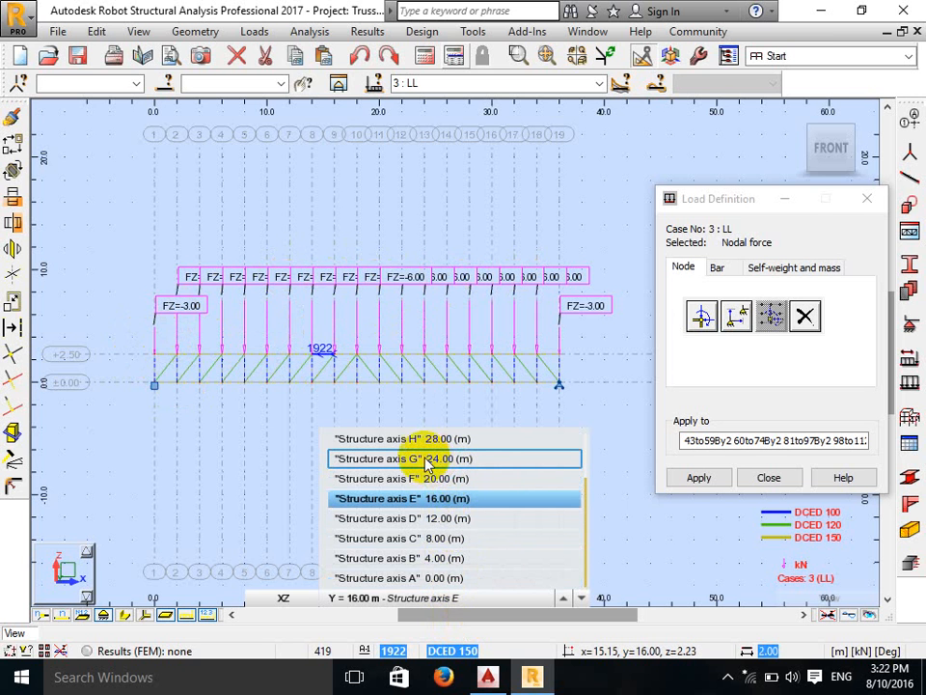
left_click(206, 494)
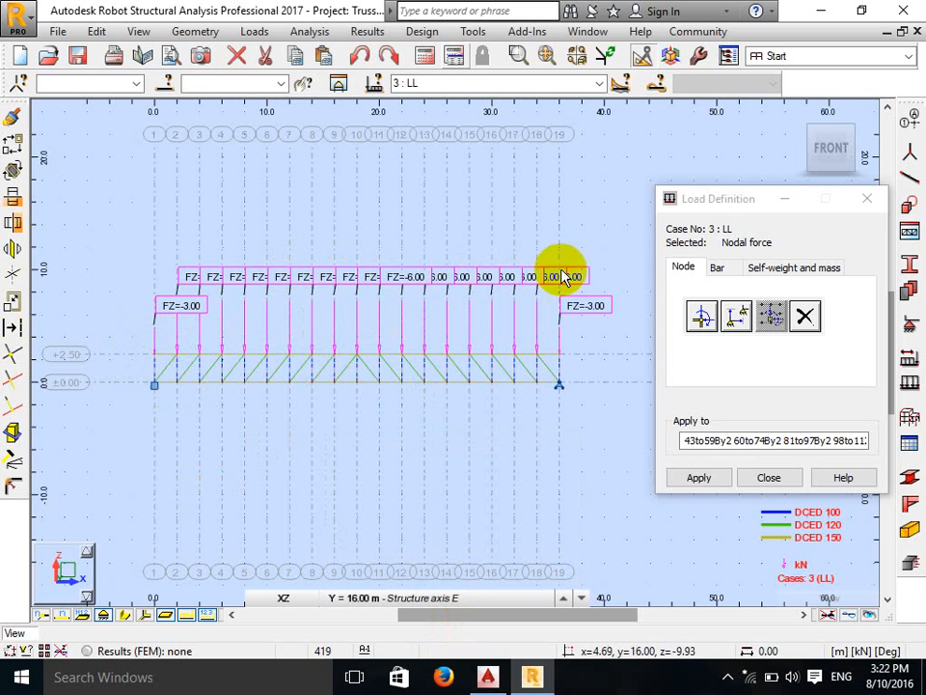
Step: Close the Load Definition dialog and display the bars' section shapes in the 3D home view
left_click(865, 198)
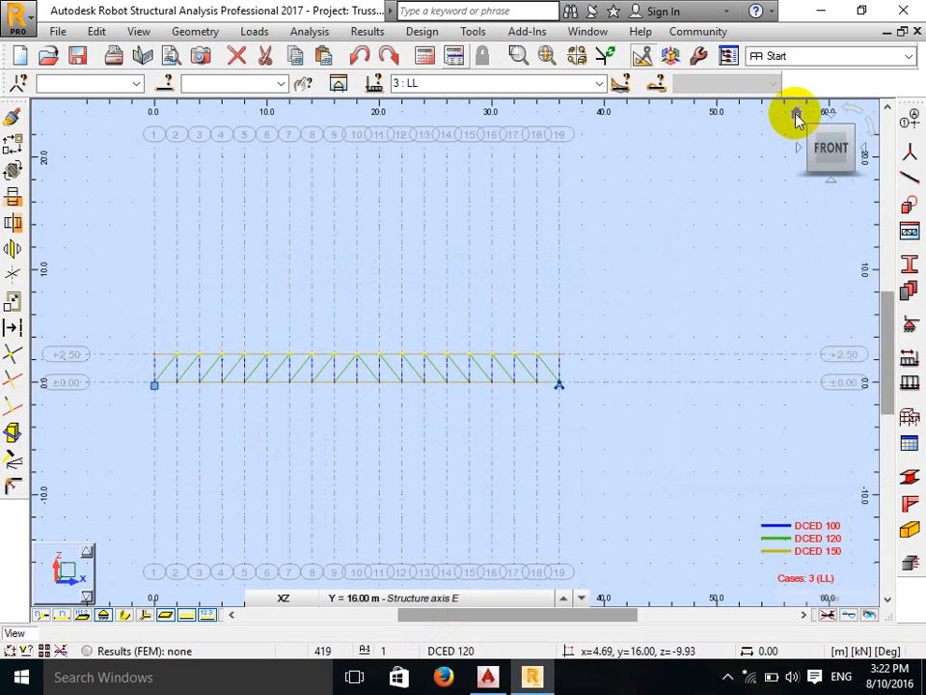
left_click(796, 115)
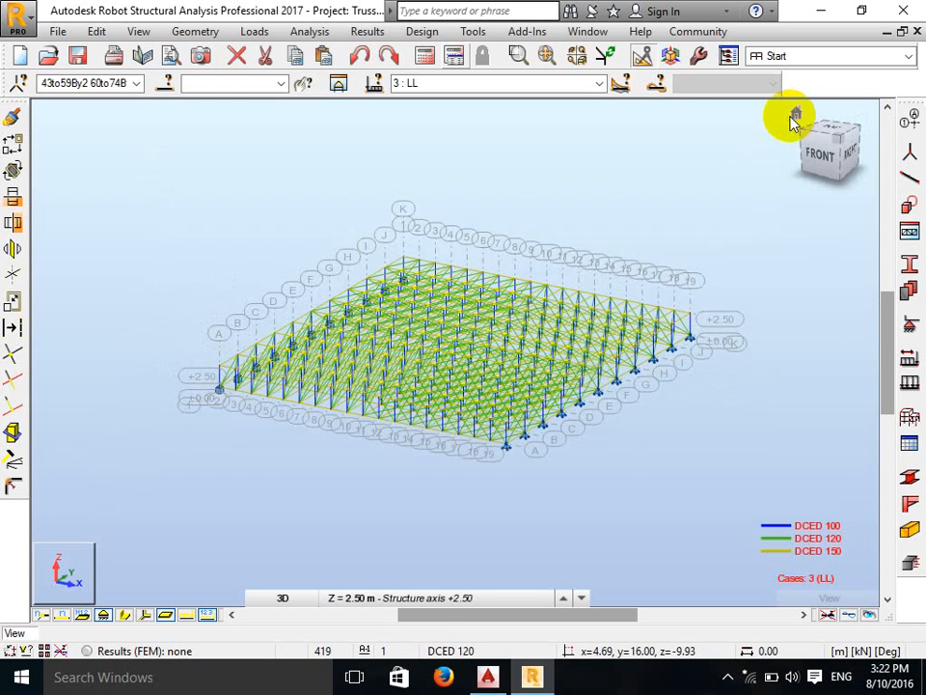
right_click(548, 193)
left_click(470, 228)
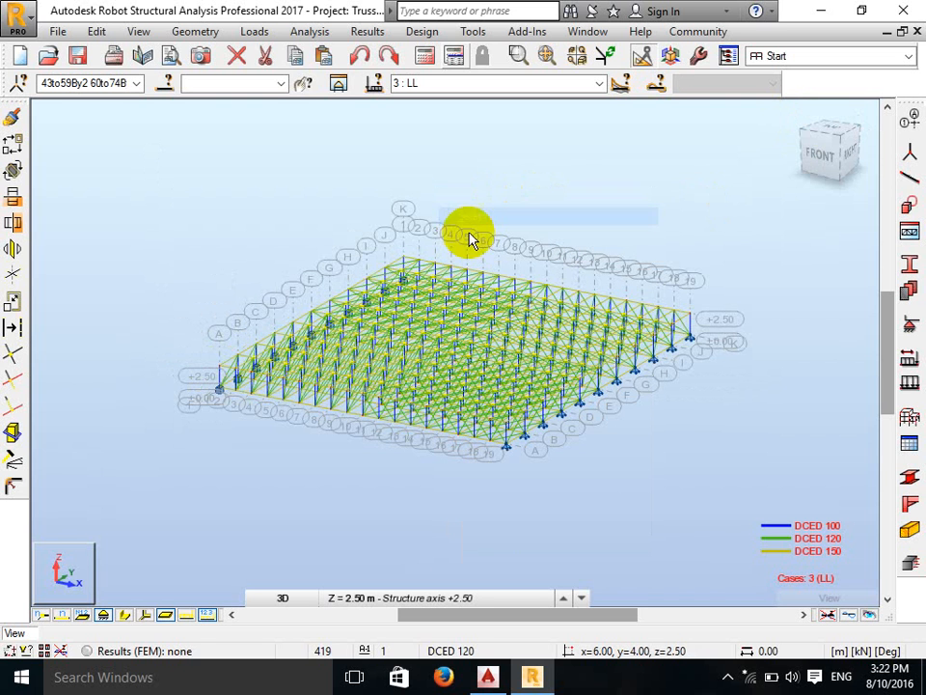
left_click(123, 616)
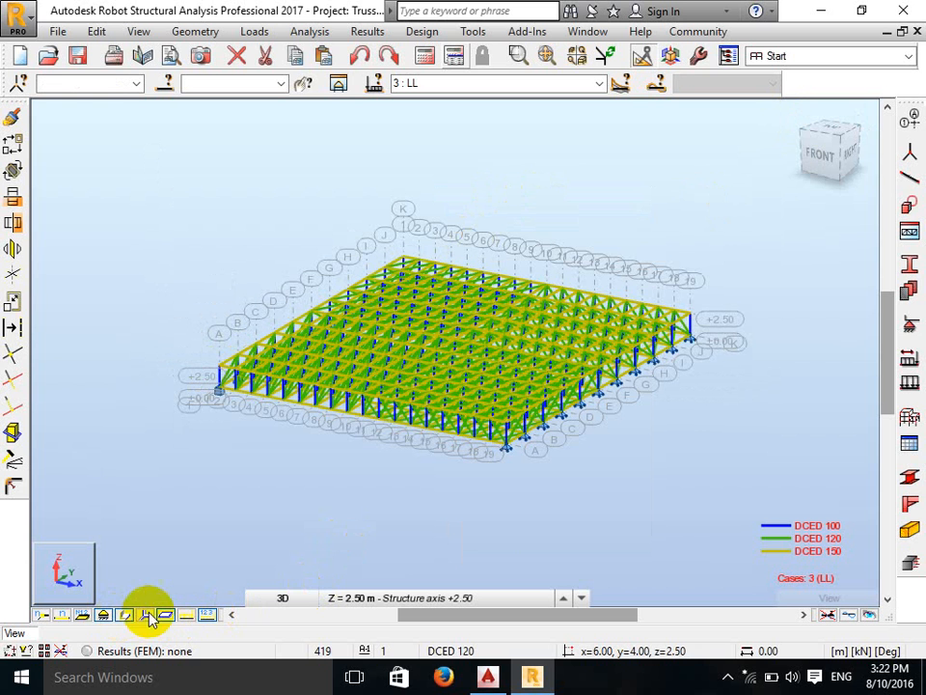
right_click(649, 164)
left_click(651, 186)
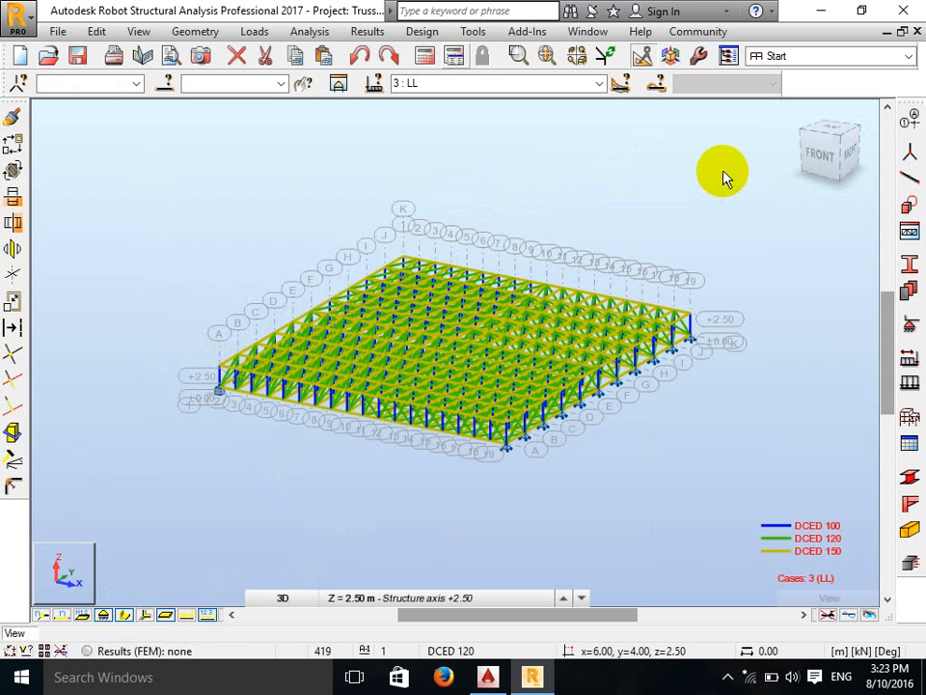
scroll(725, 173, "up", 2)
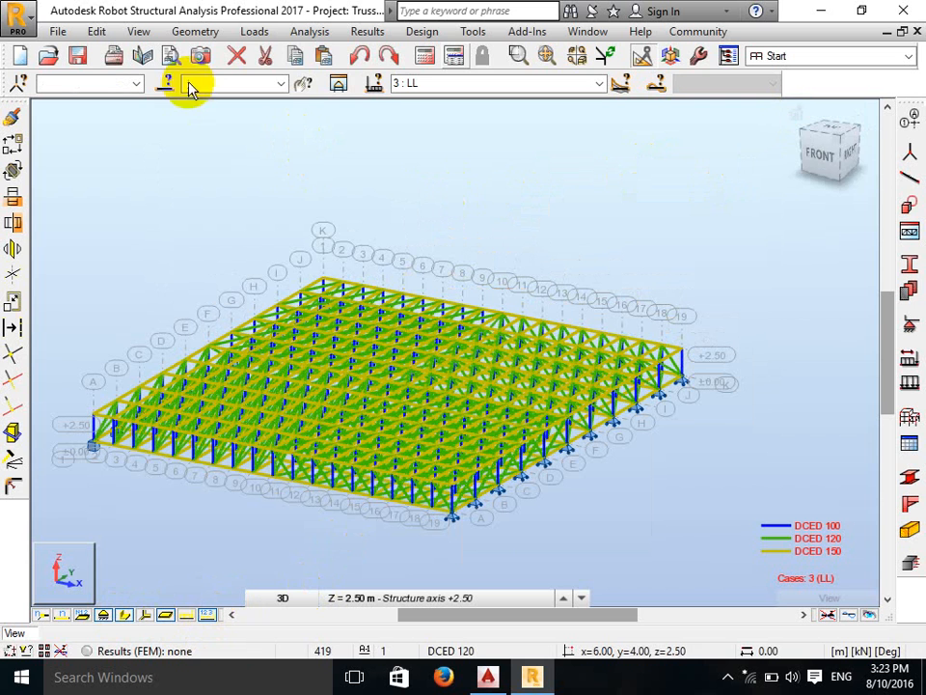
left_click(249, 40)
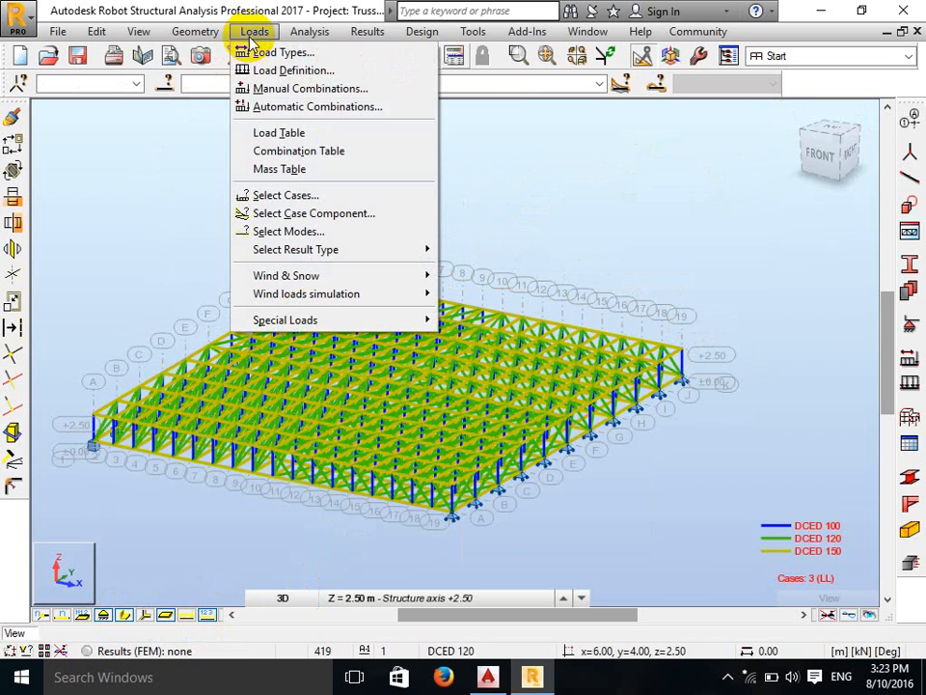
left_click(324, 114)
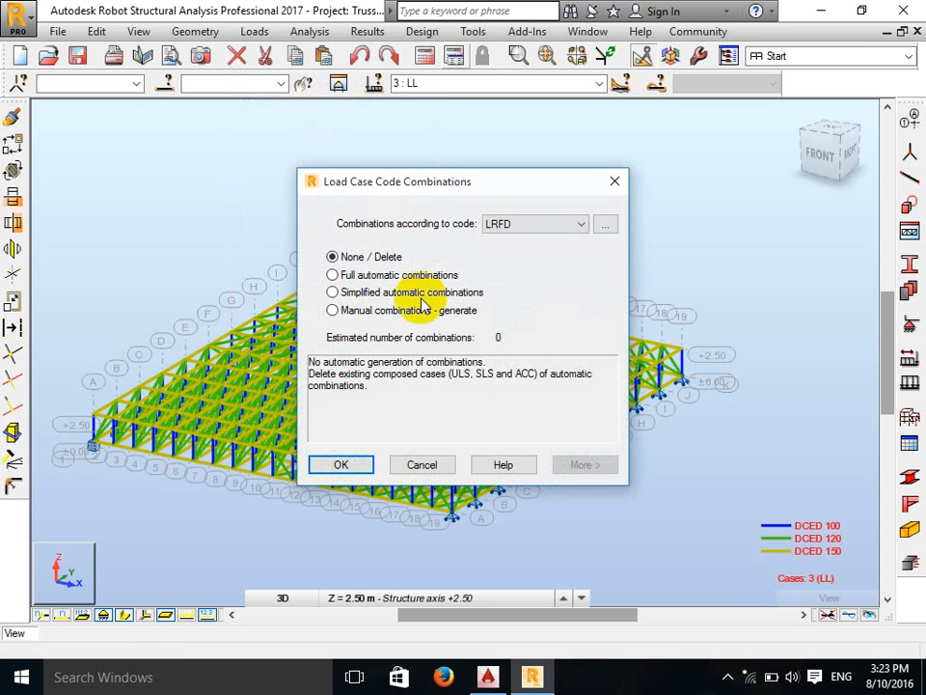
left_click(353, 316)
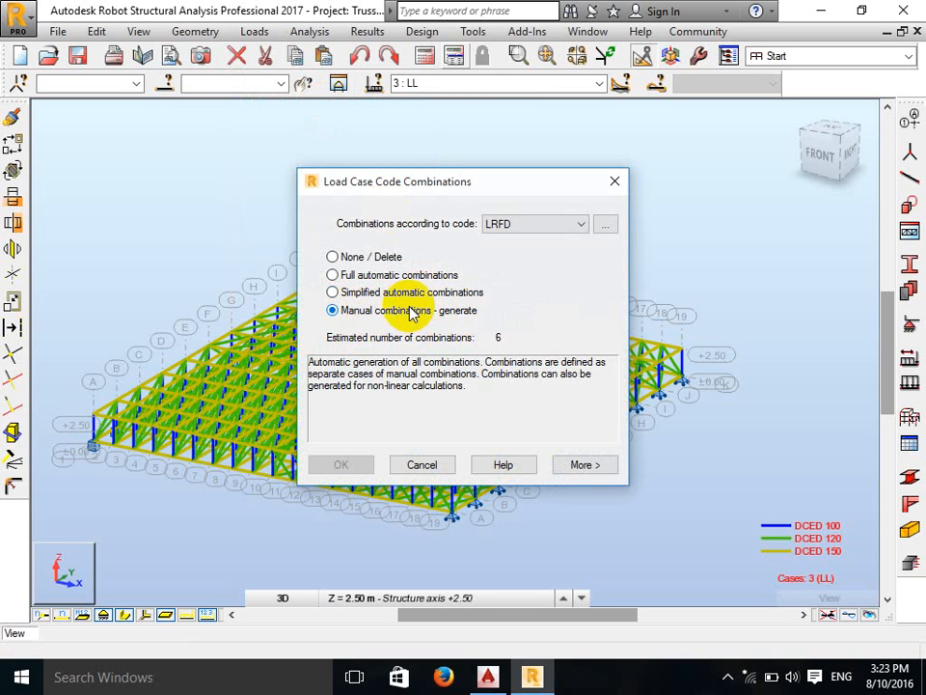
left_click(728, 679)
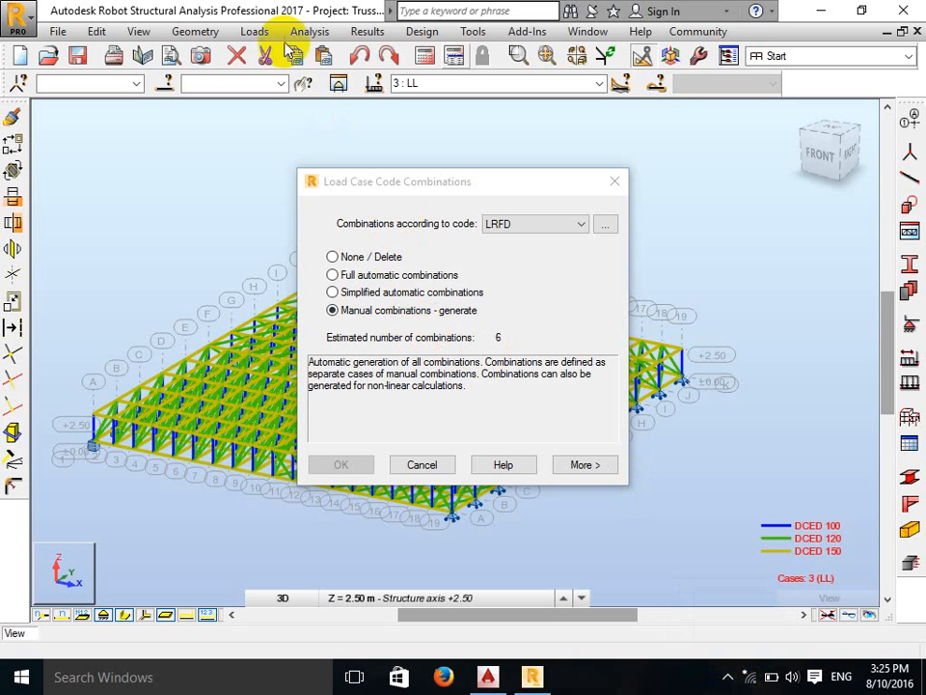
left_click(615, 180)
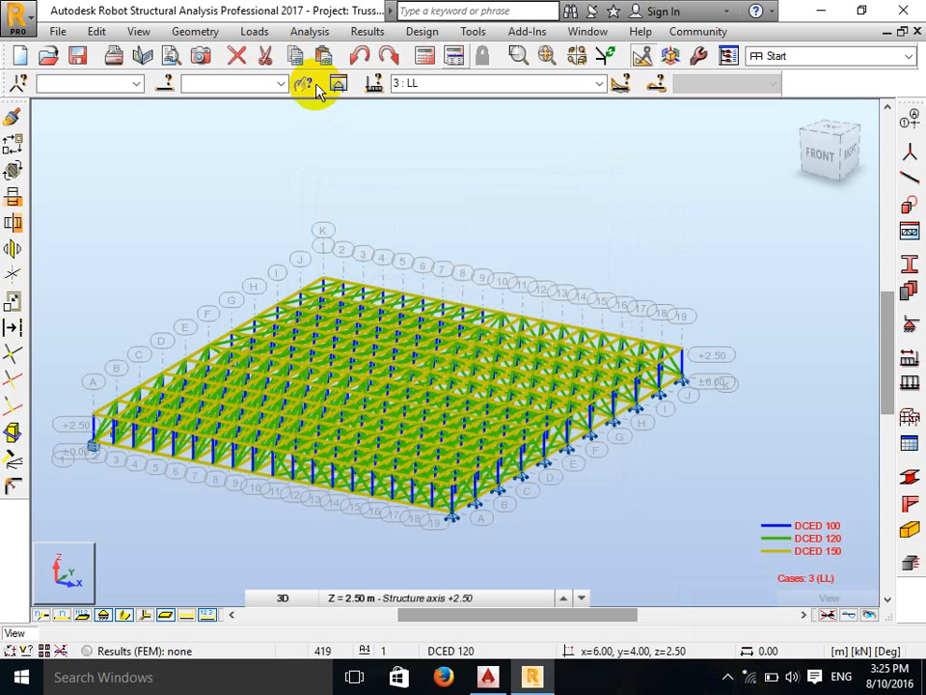
Step: Generate all ULS and SLS load combinations to the LRFD code as manual combinations
left_click(251, 32)
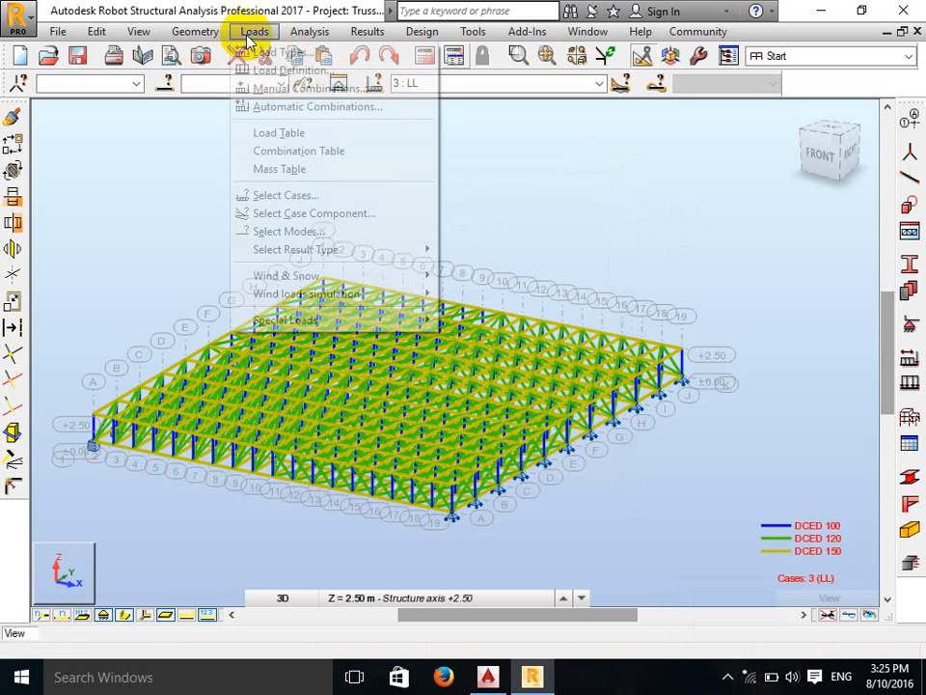
left_click(350, 114)
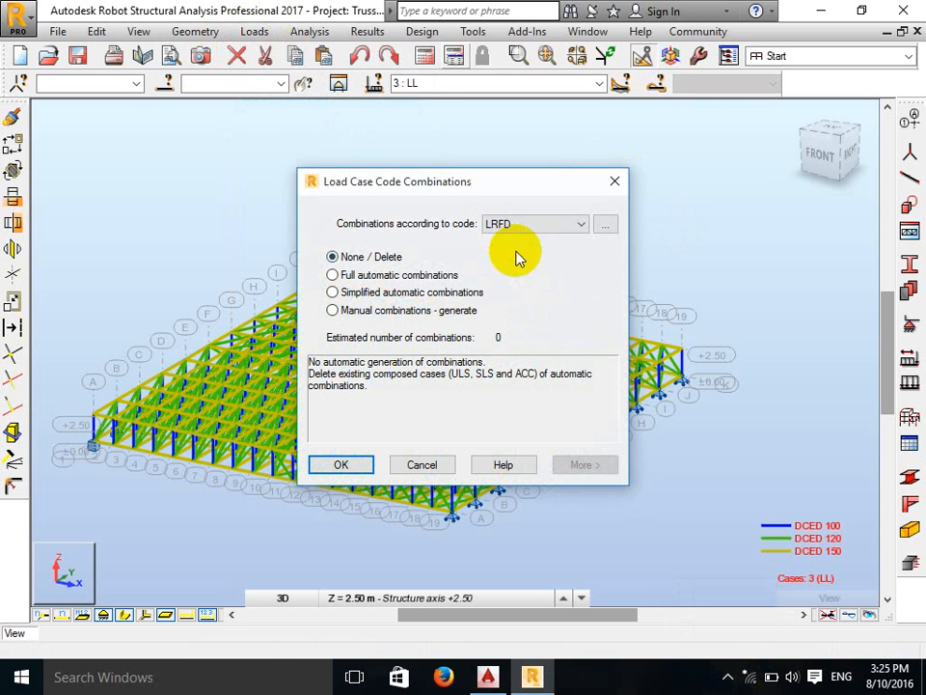
left_click(368, 311)
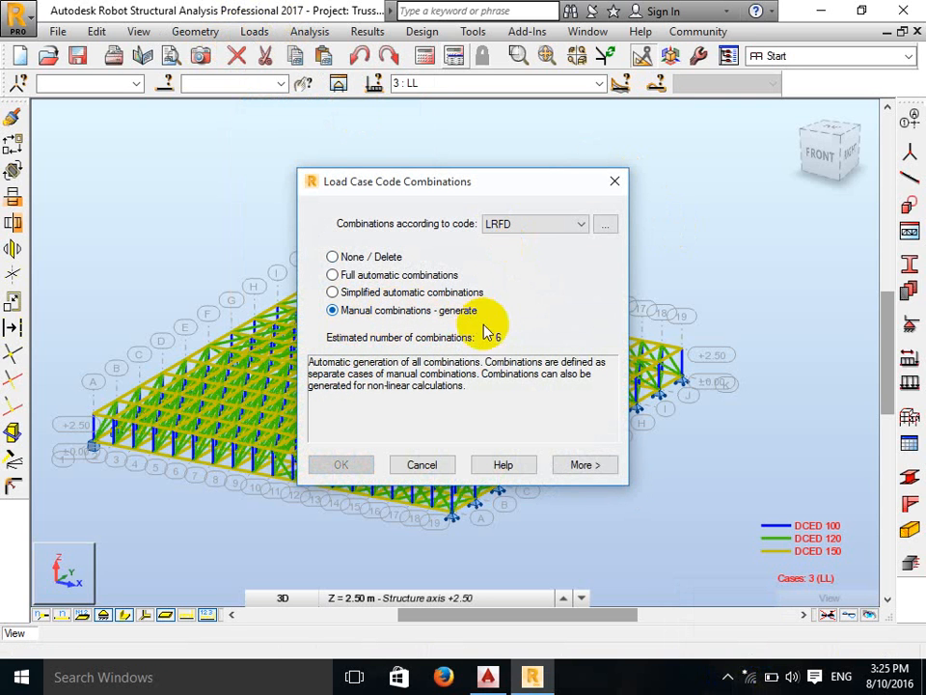
left_click(583, 465)
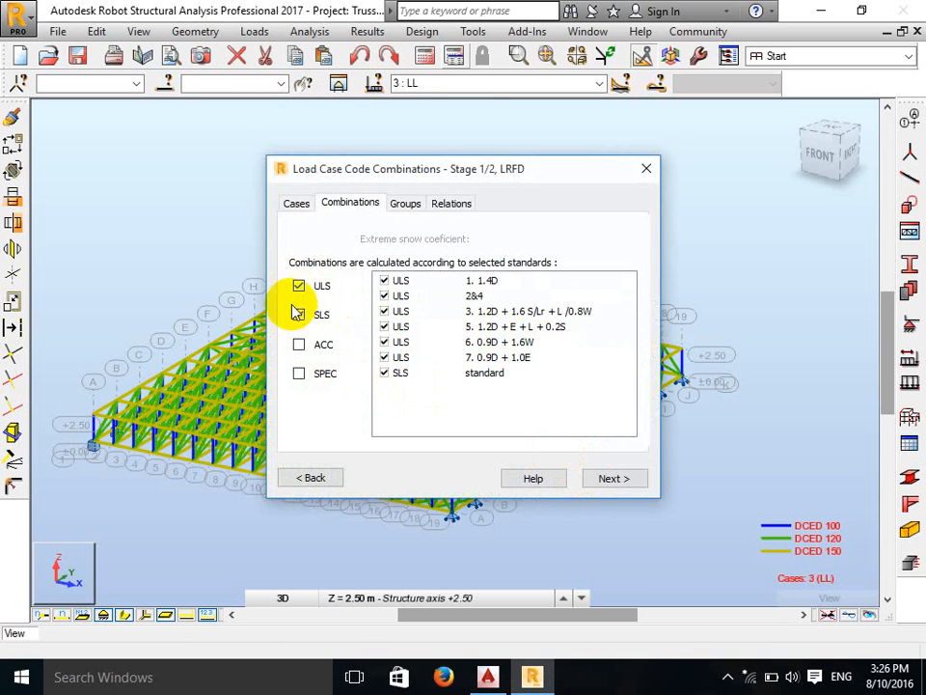
left_click(614, 479)
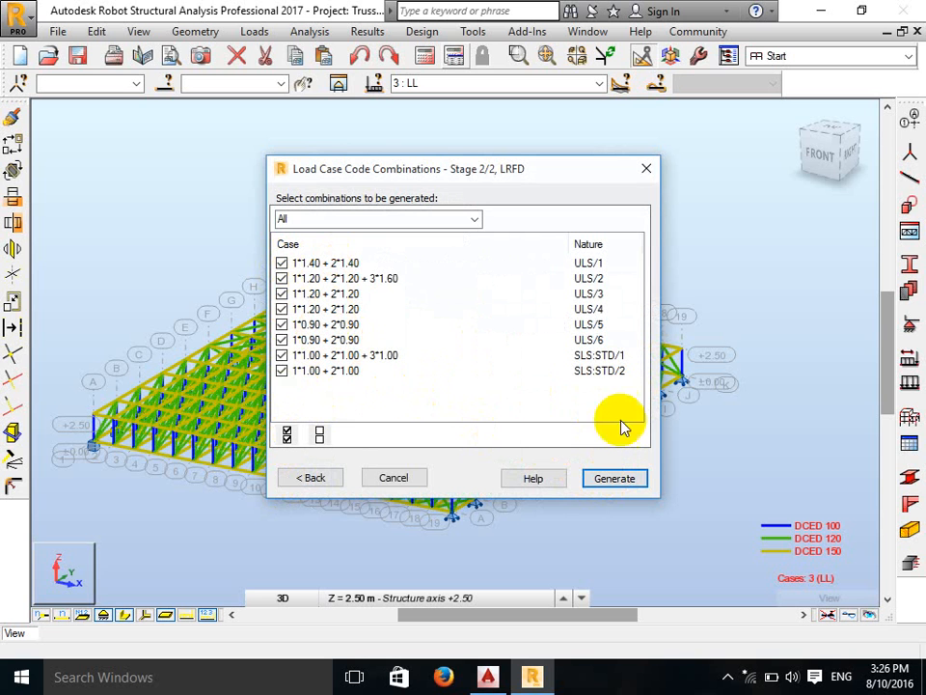
left_click(620, 481)
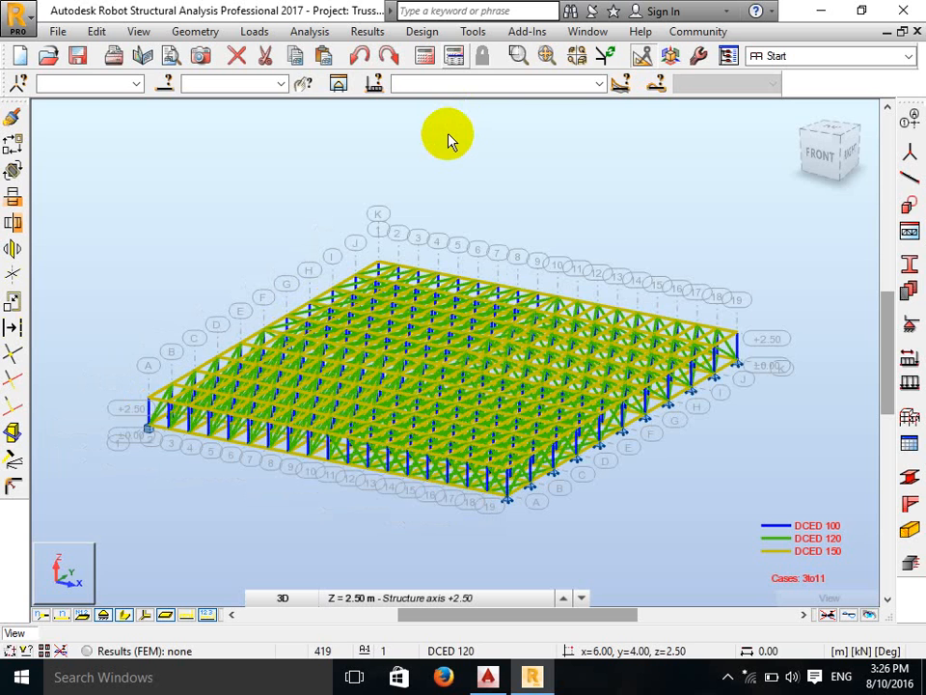
Step: Make SW the active load case and review the list of generated load combinations
left_click(599, 85)
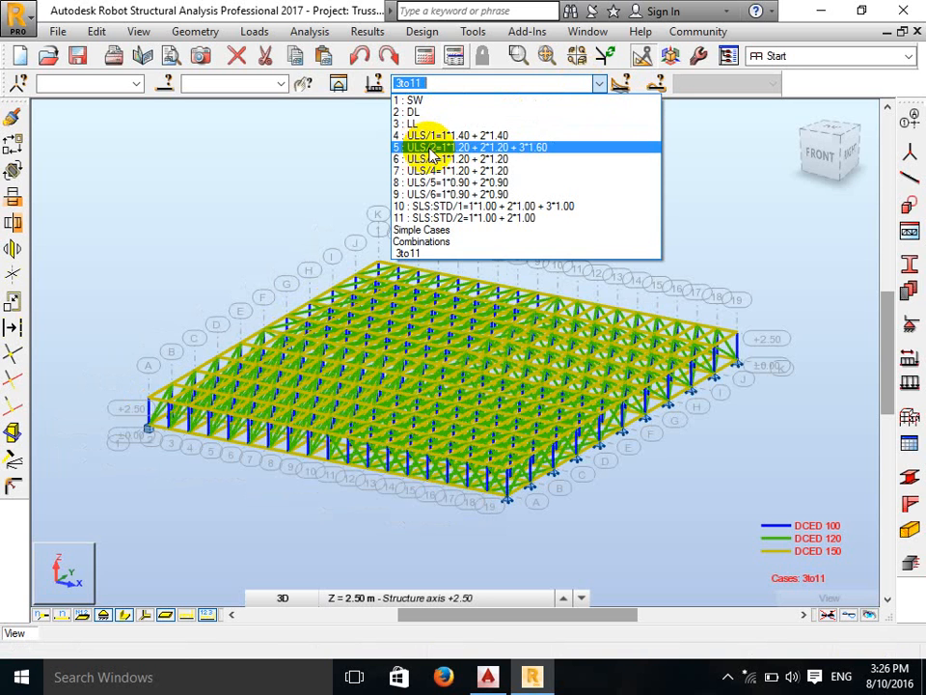
left_click(512, 101)
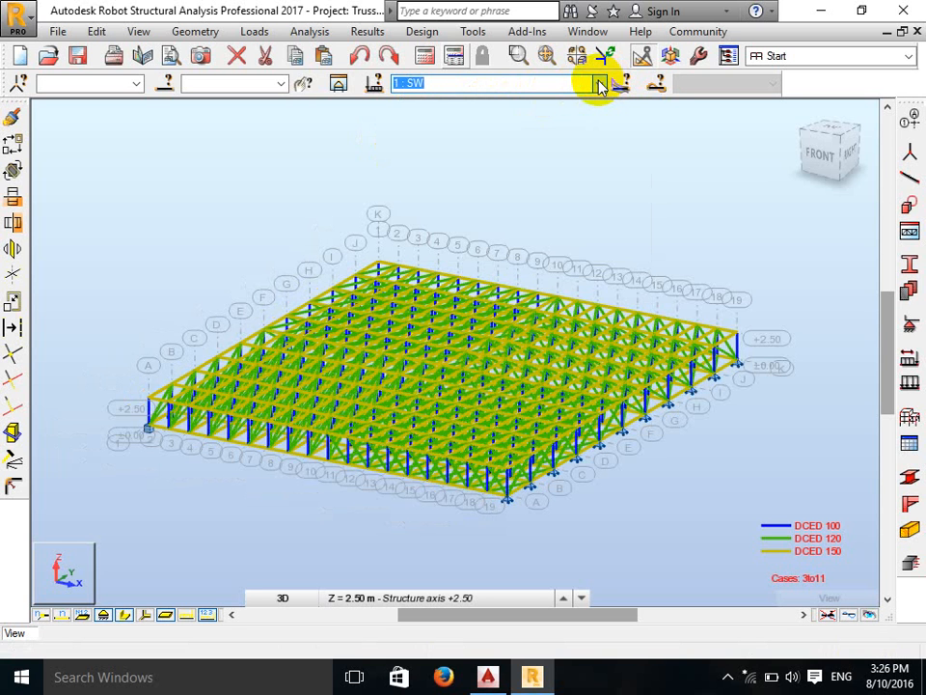
left_click(599, 84)
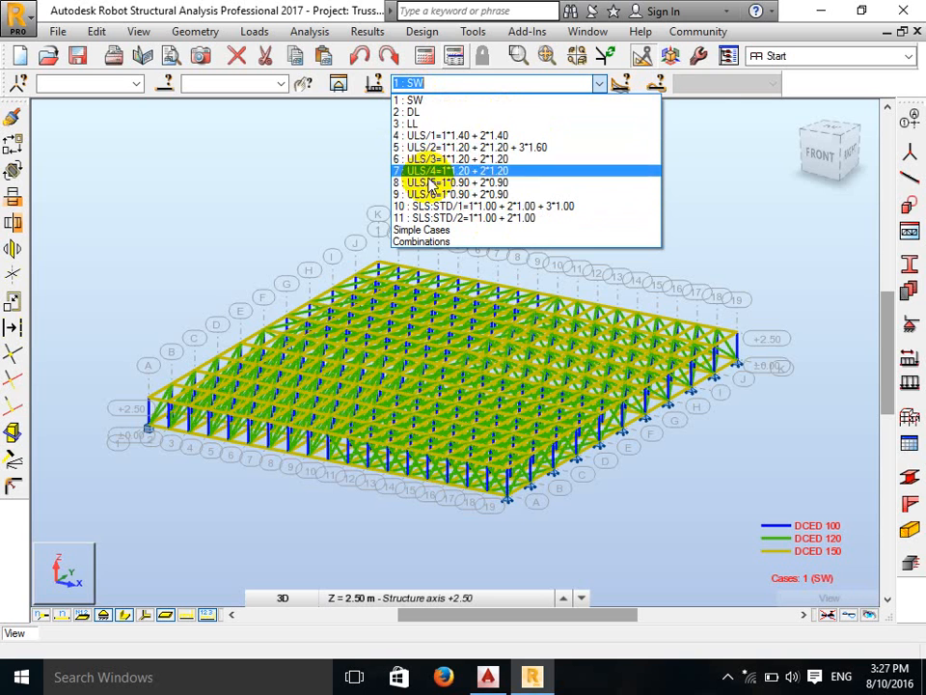
left_click(703, 92)
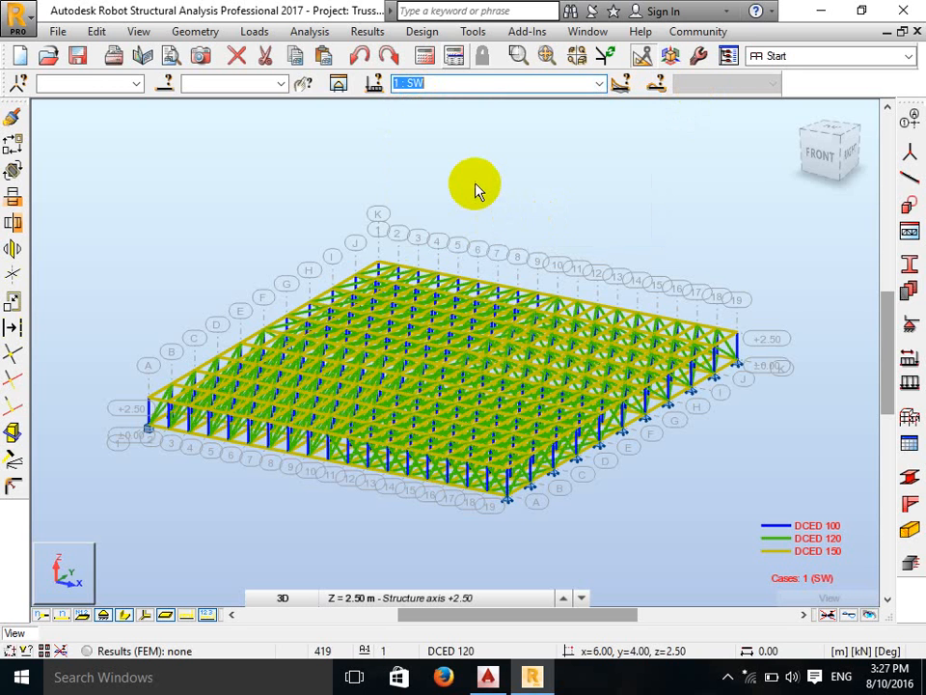
scroll(474, 190, "down", 1)
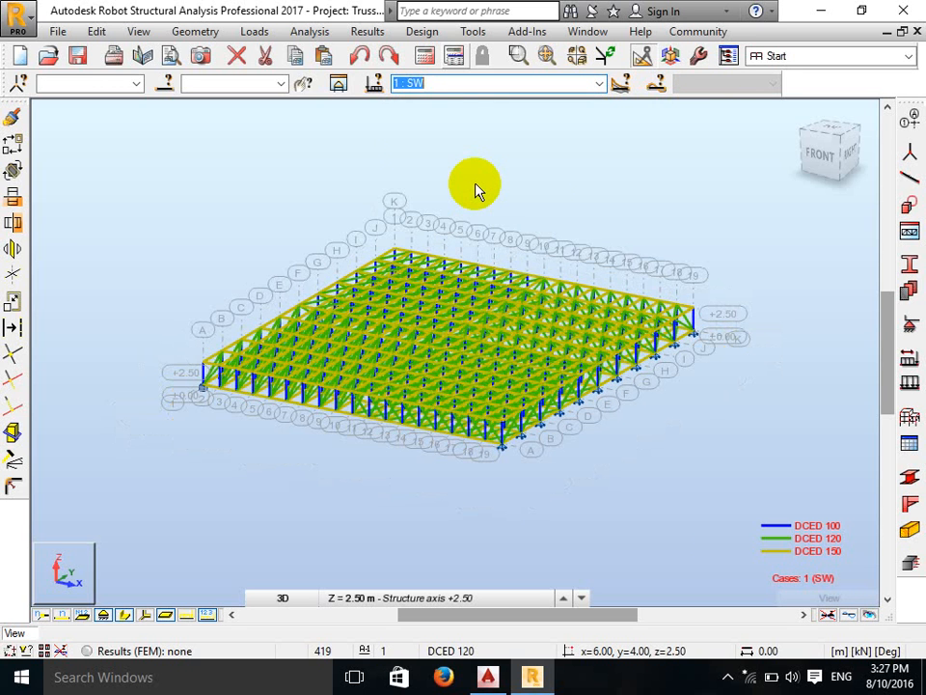
scroll(474, 190, "up", 1)
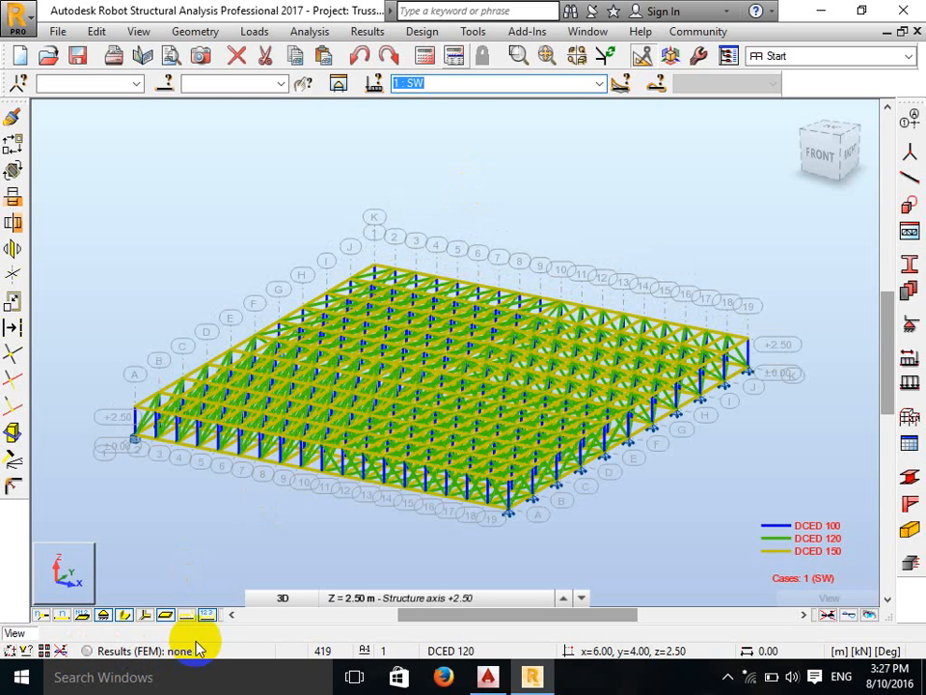
Step: Run the structural calculations for the truss model and save the project
left_click(426, 56)
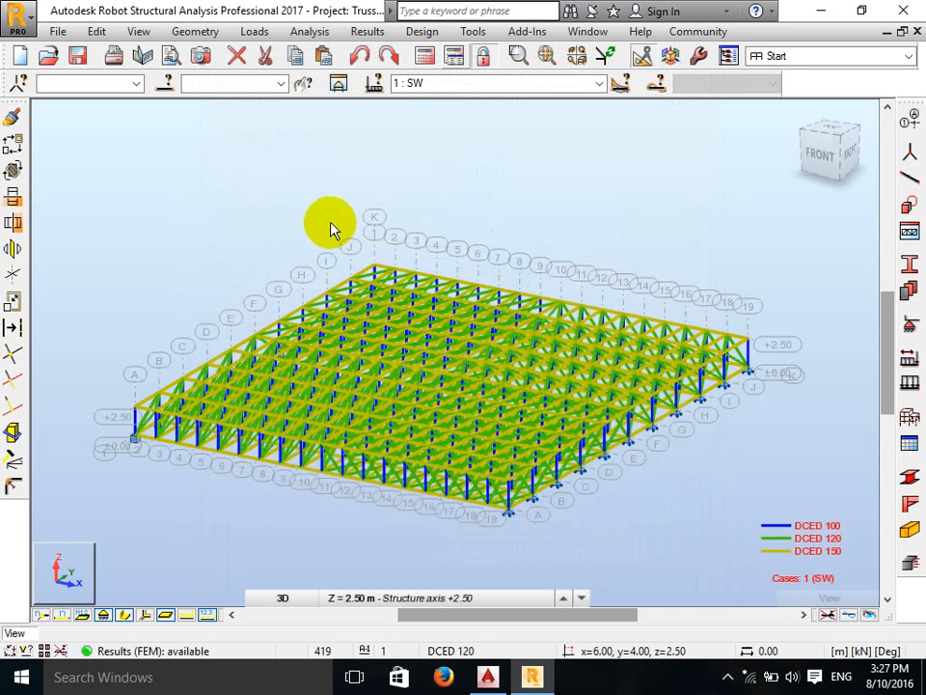
right_click(259, 235)
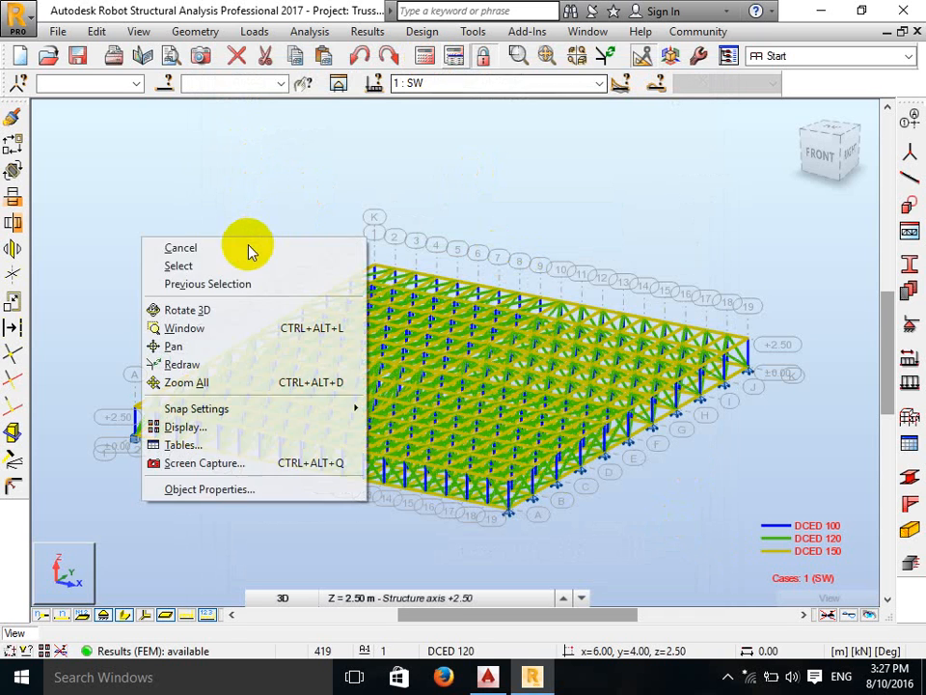
left_click(236, 269)
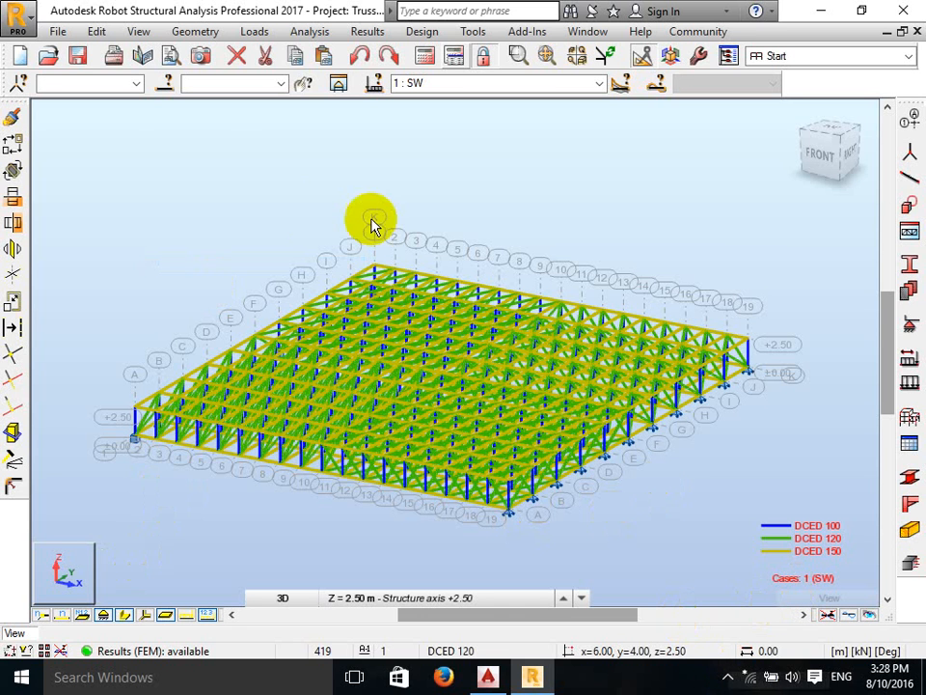
left_click(79, 55)
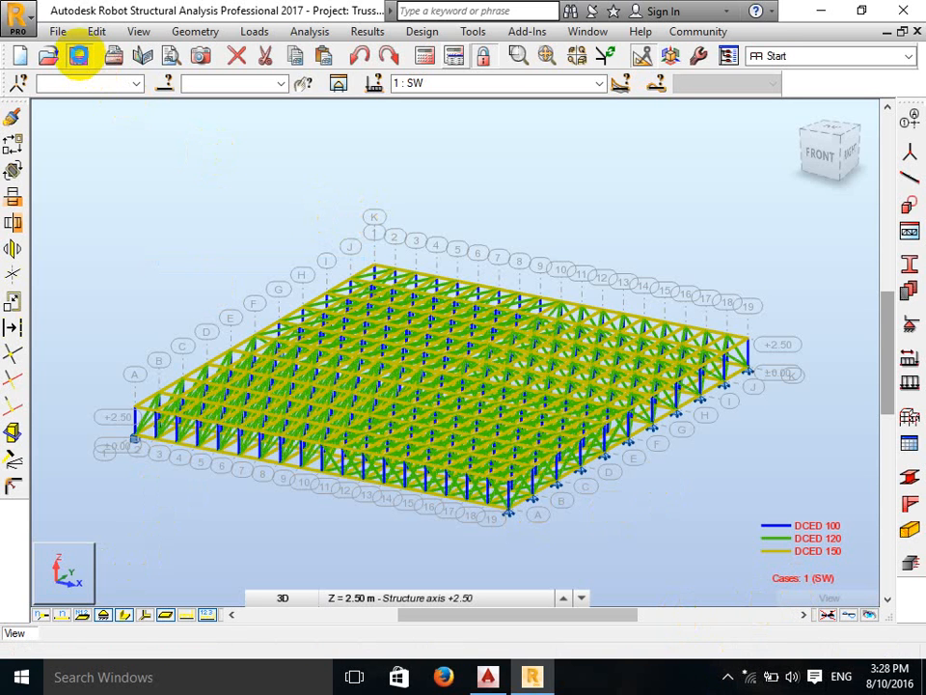